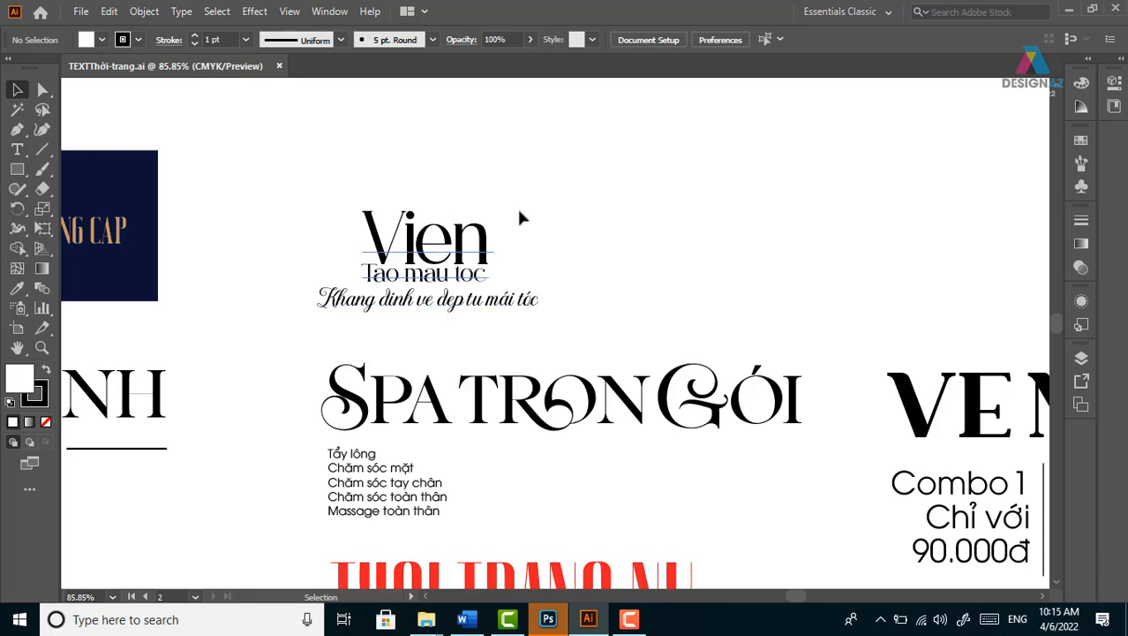
Examine the three-line salon heading and check the font used for the script tagline
key(z)
drag(238, 187, 673, 391)
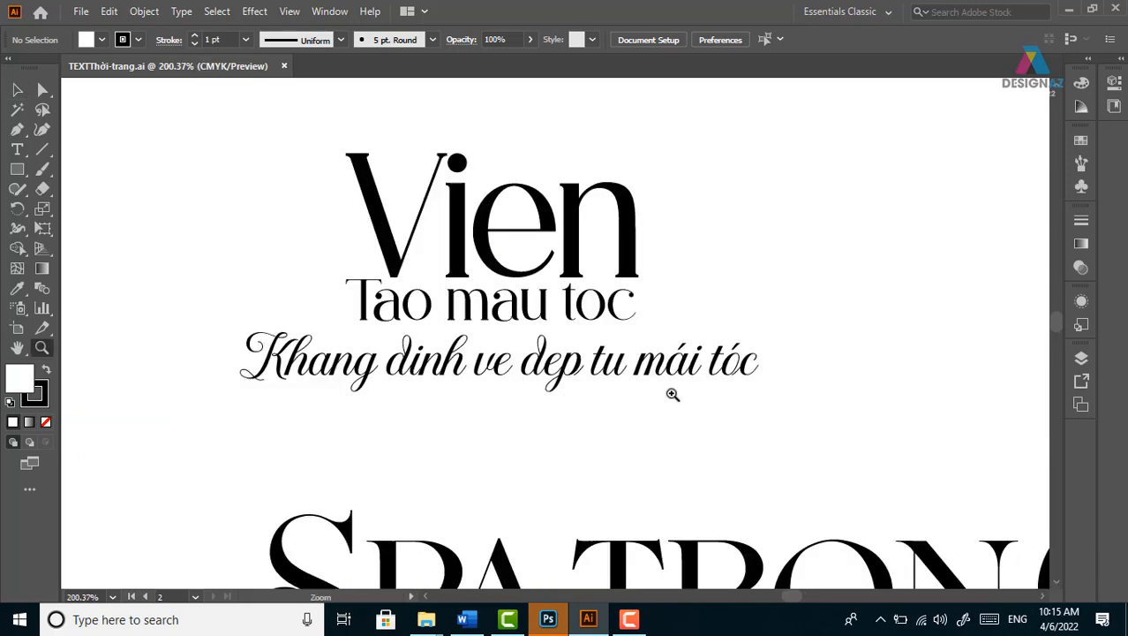
scroll(552, 441, up, 1)
click(16, 89)
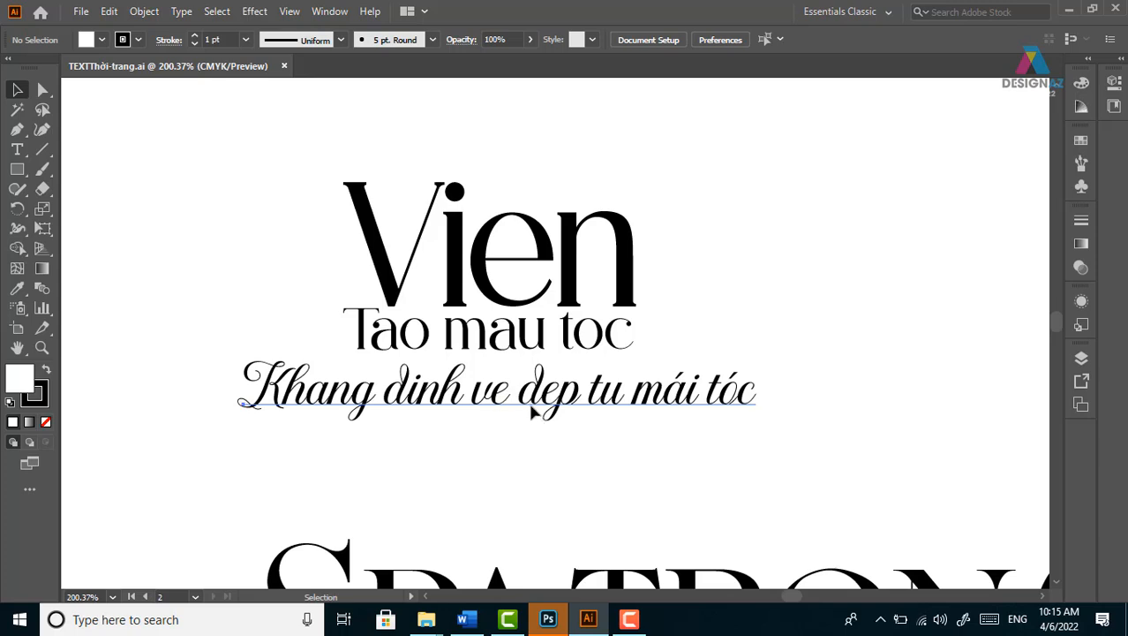
click(564, 402)
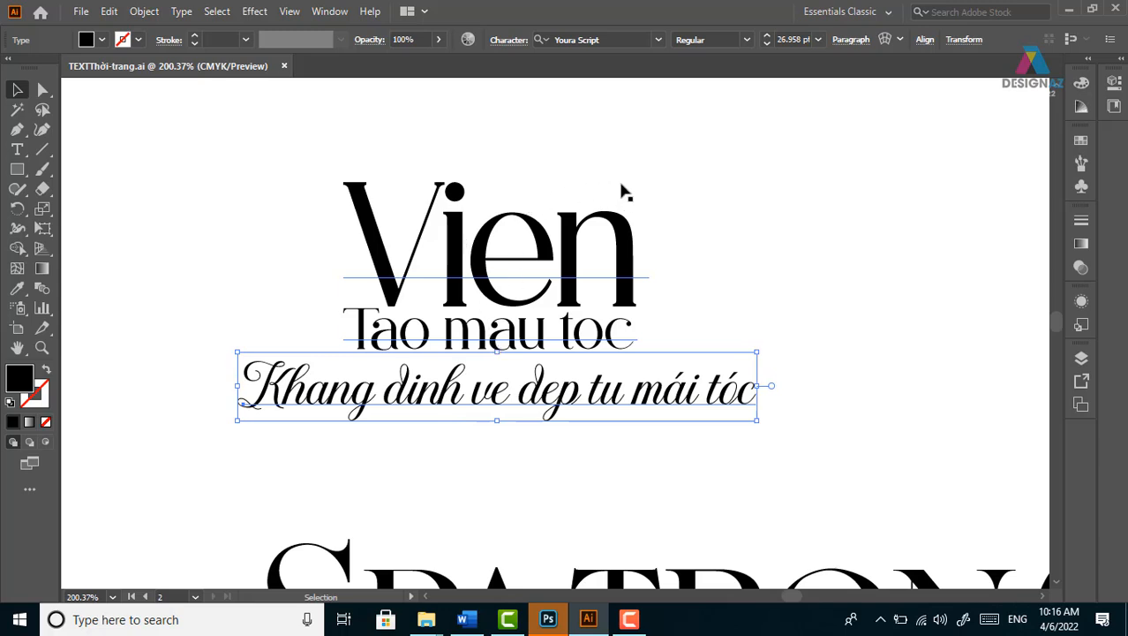
click(725, 191)
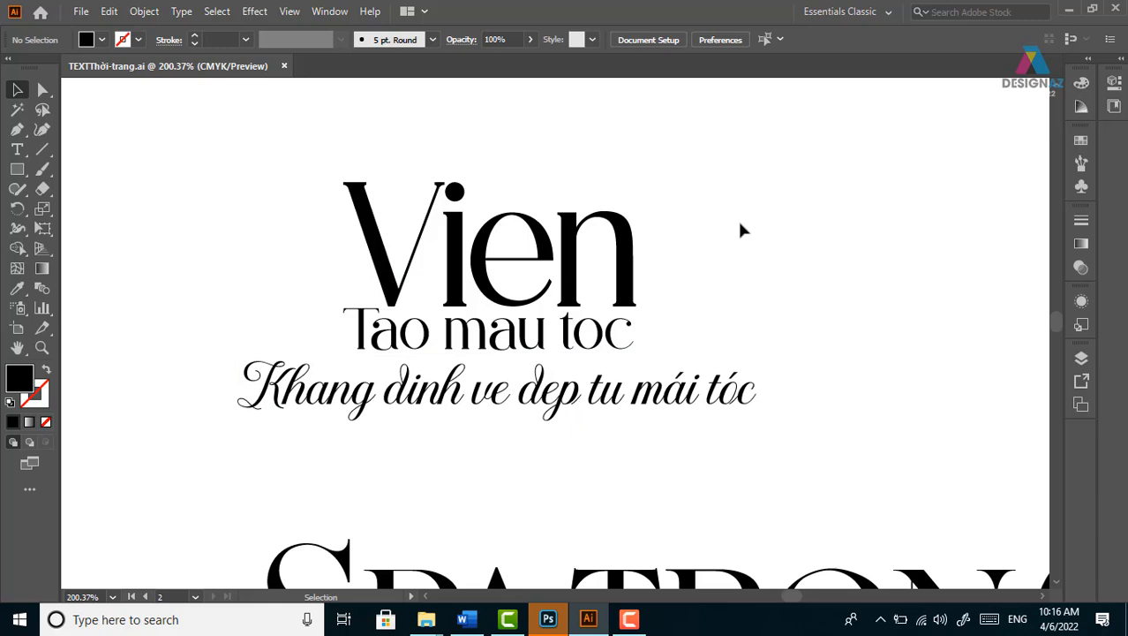
Draw a rectangle framing "Vien" and "Tao mau toc", with a black stroke and no fill
click(17, 169)
drag(345, 181, 637, 352)
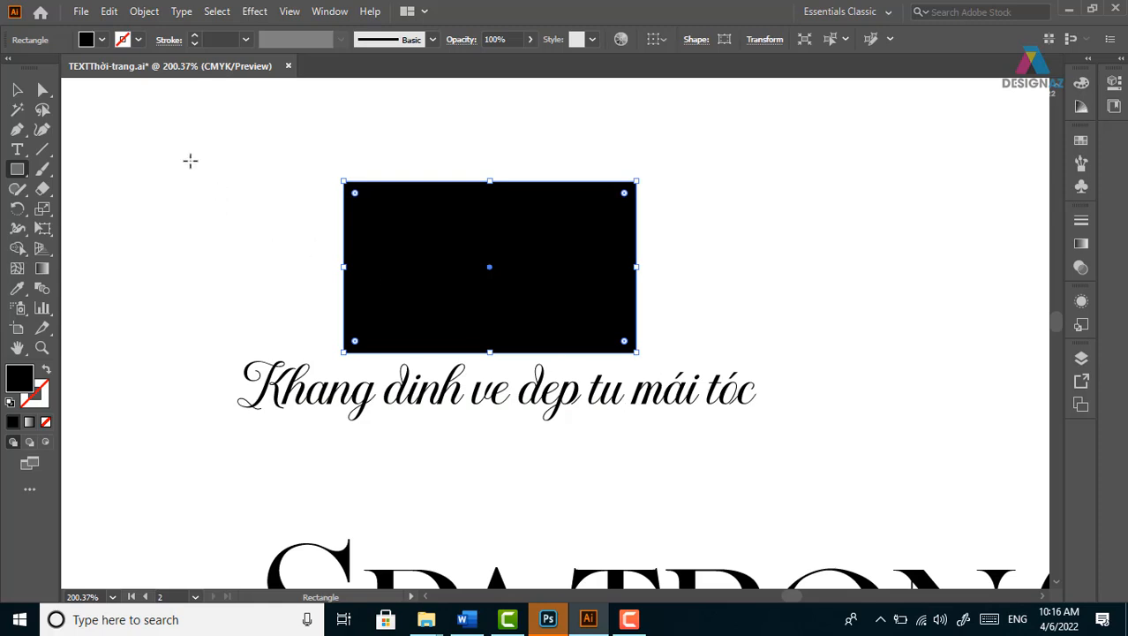
key(v)
key(shift+x)
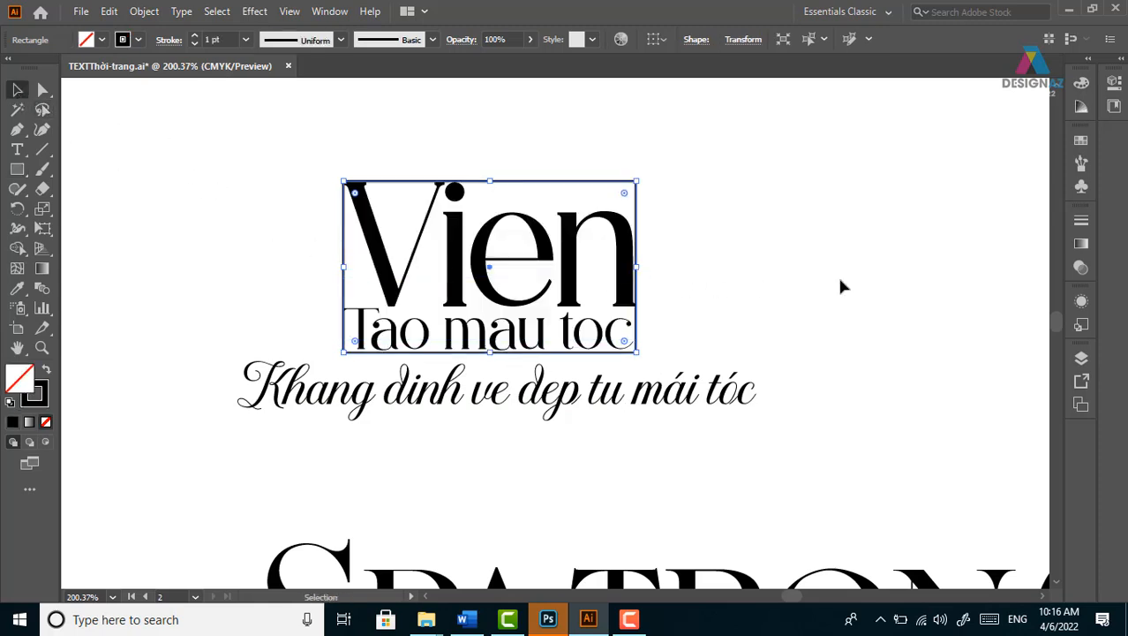
click(840, 277)
drag(715, 493, 721, 459)
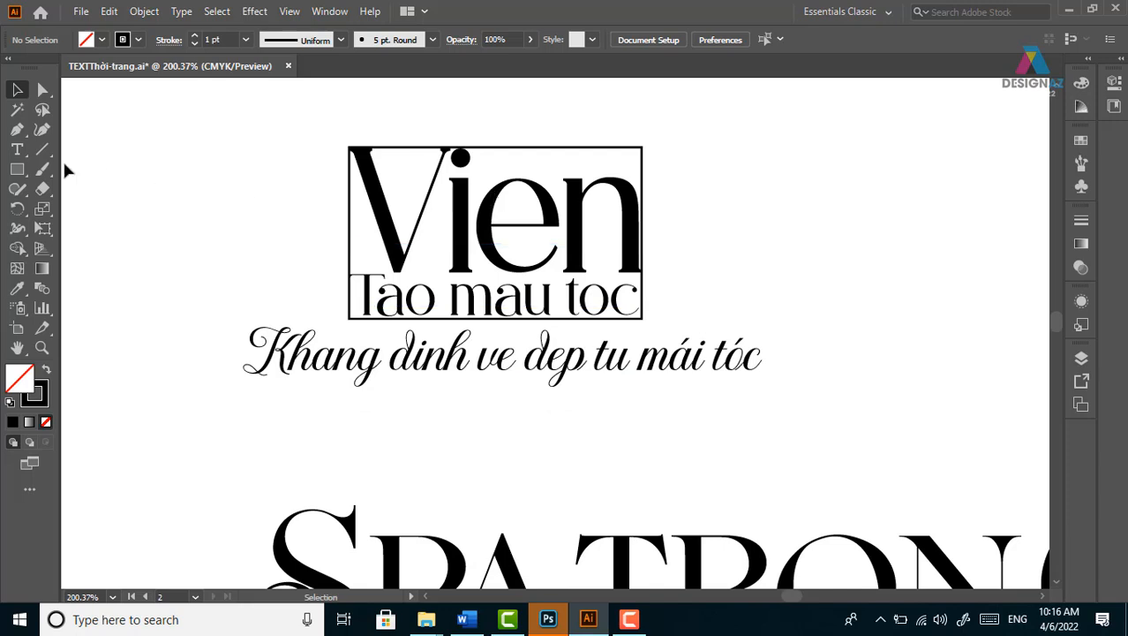
Draw a second outlined rectangle around the script tagline "Khang dinh ve dep tu mái tóc"
click(17, 168)
drag(245, 329, 767, 382)
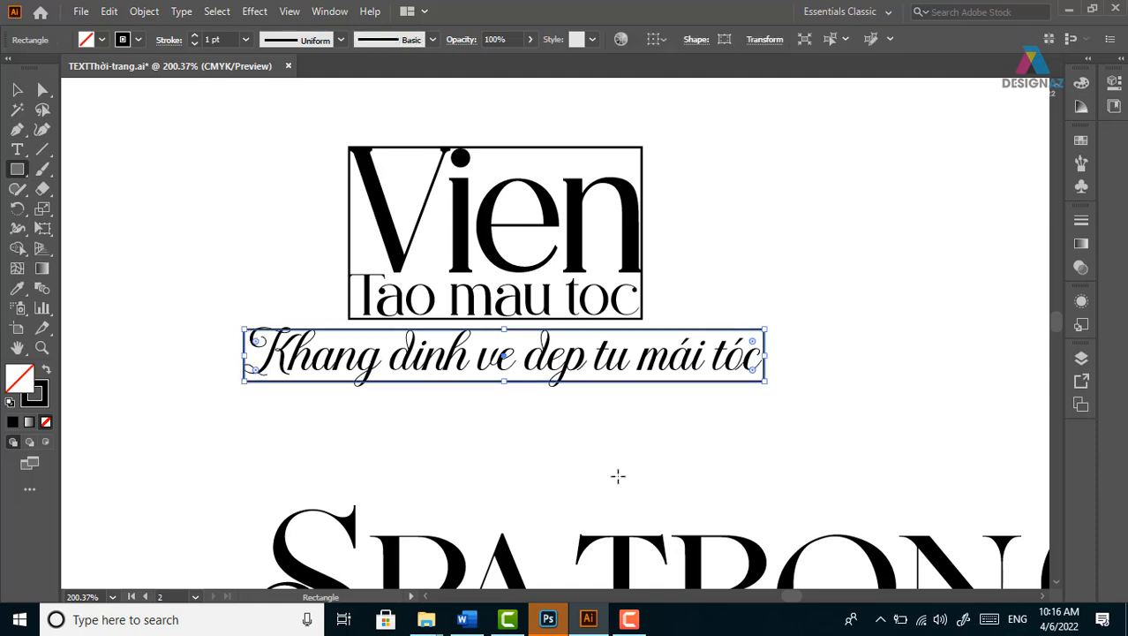
click(16, 90)
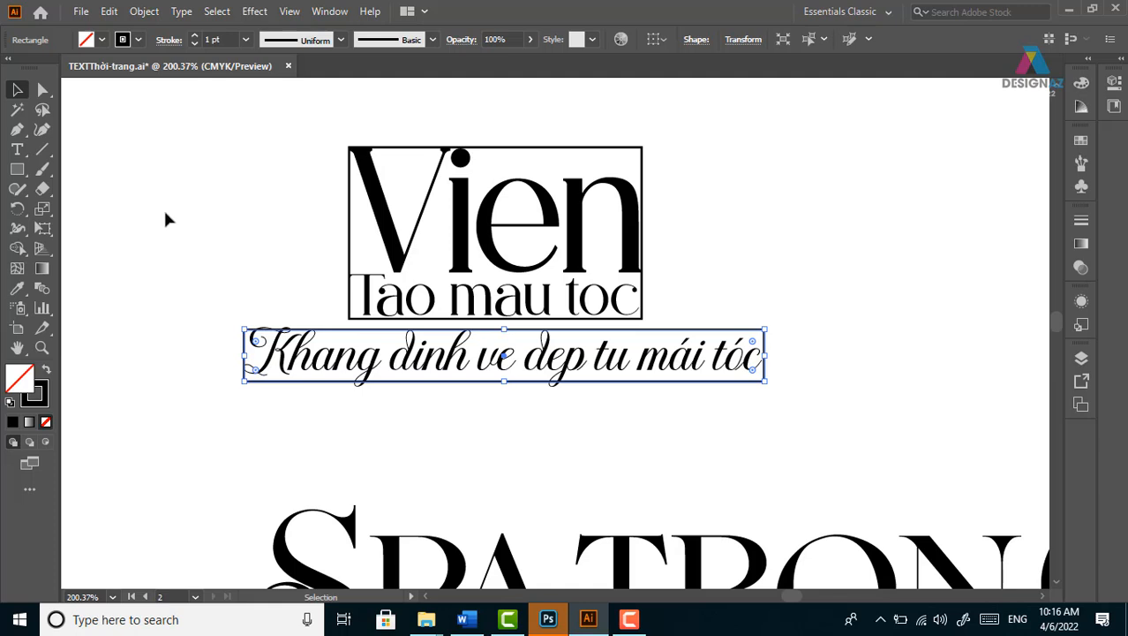
Move the two outlined rectangles off their text lines and delete both
drag(738, 334, 778, 255)
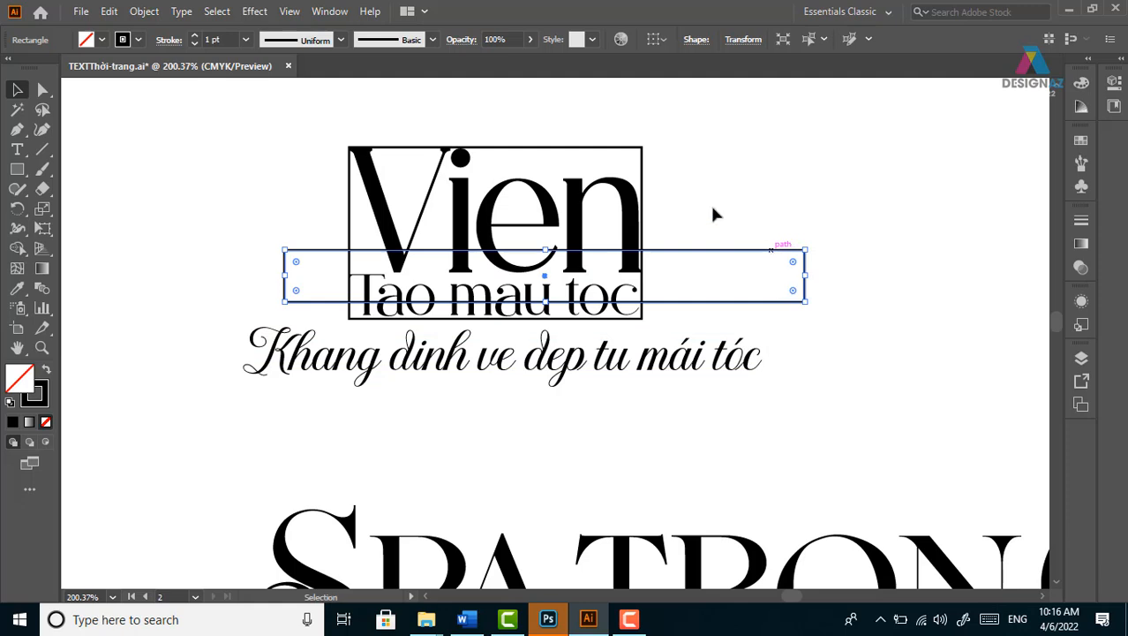
drag(635, 153, 695, 129)
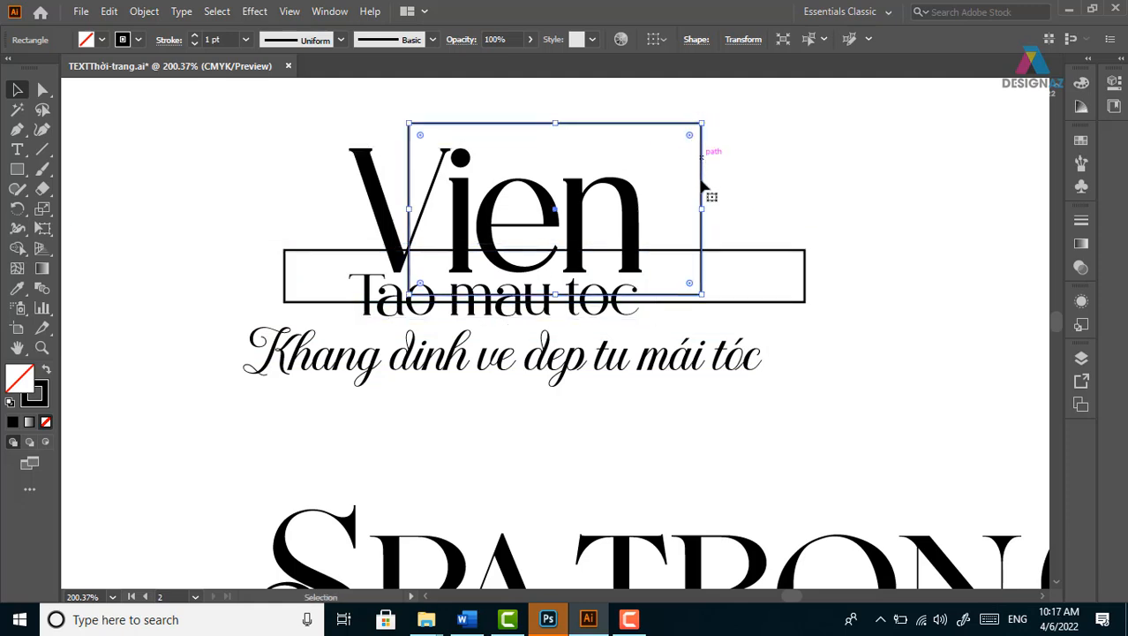
click(745, 259)
key(Delete)
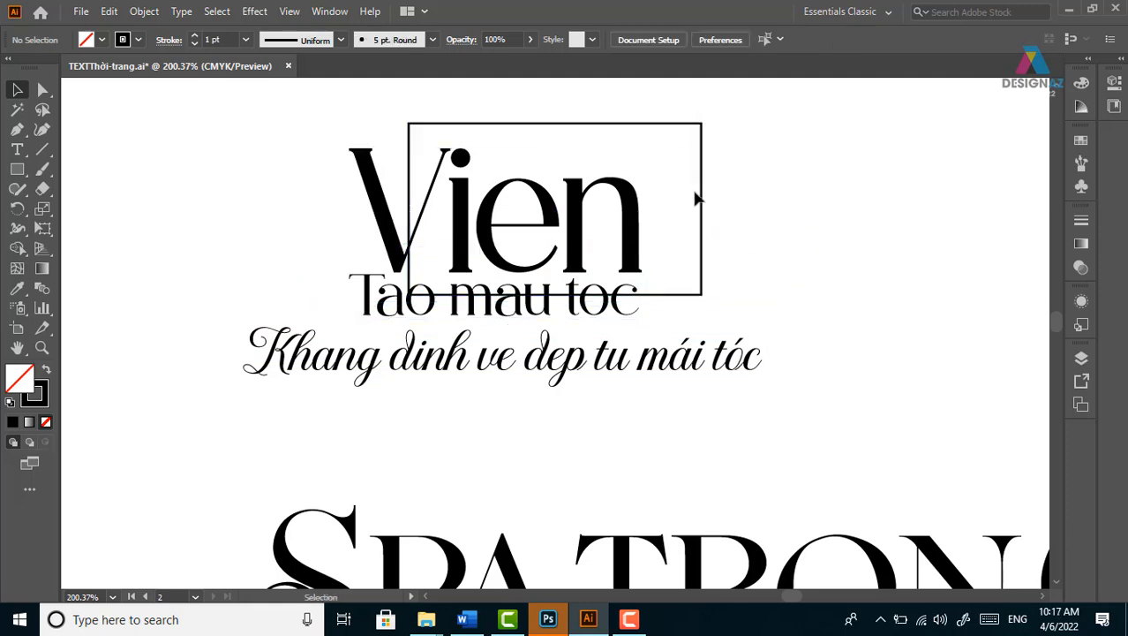
click(703, 205)
key(Delete)
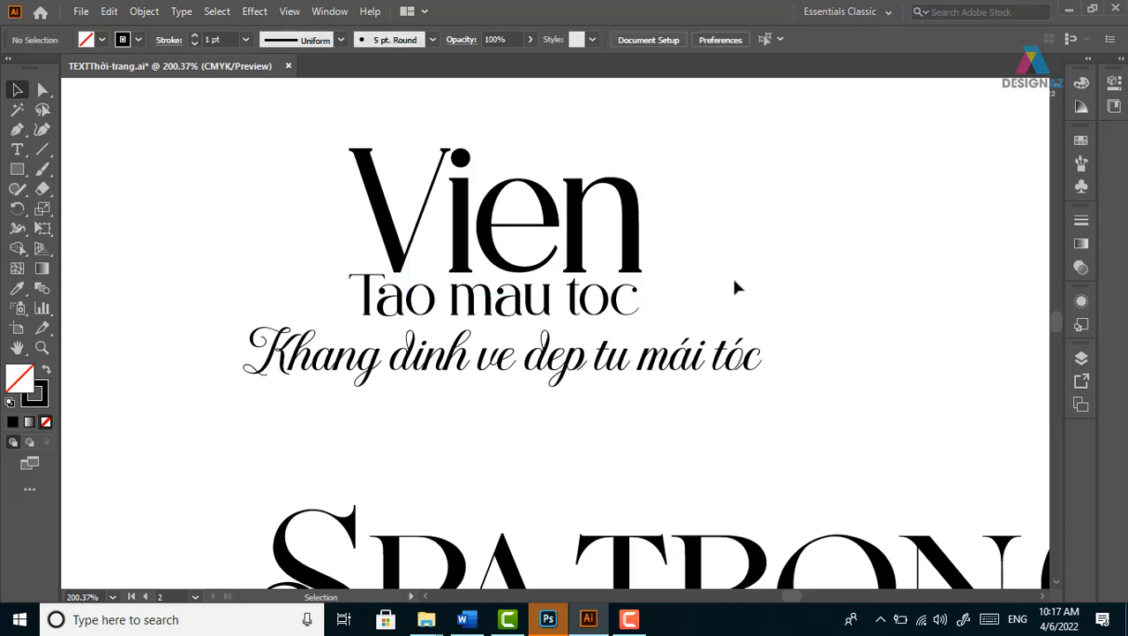
Switch to Photoshop and create a new A4 portrait document in centimetres, 21 x 29.7, at 150 pixels/inch in RGB Color
click(547, 621)
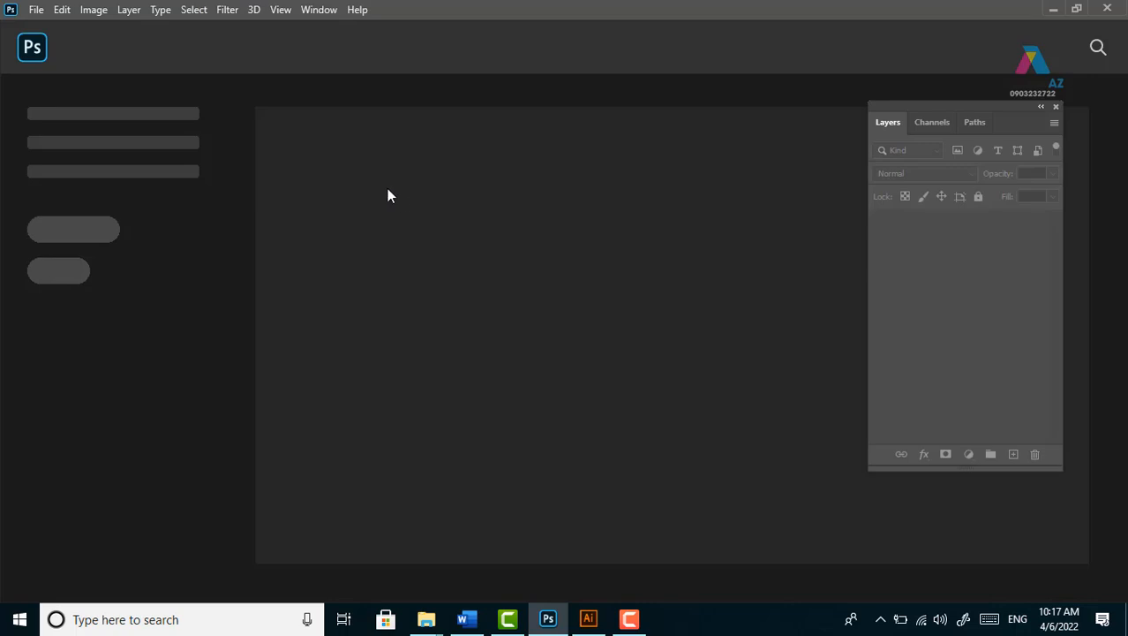
click(37, 9)
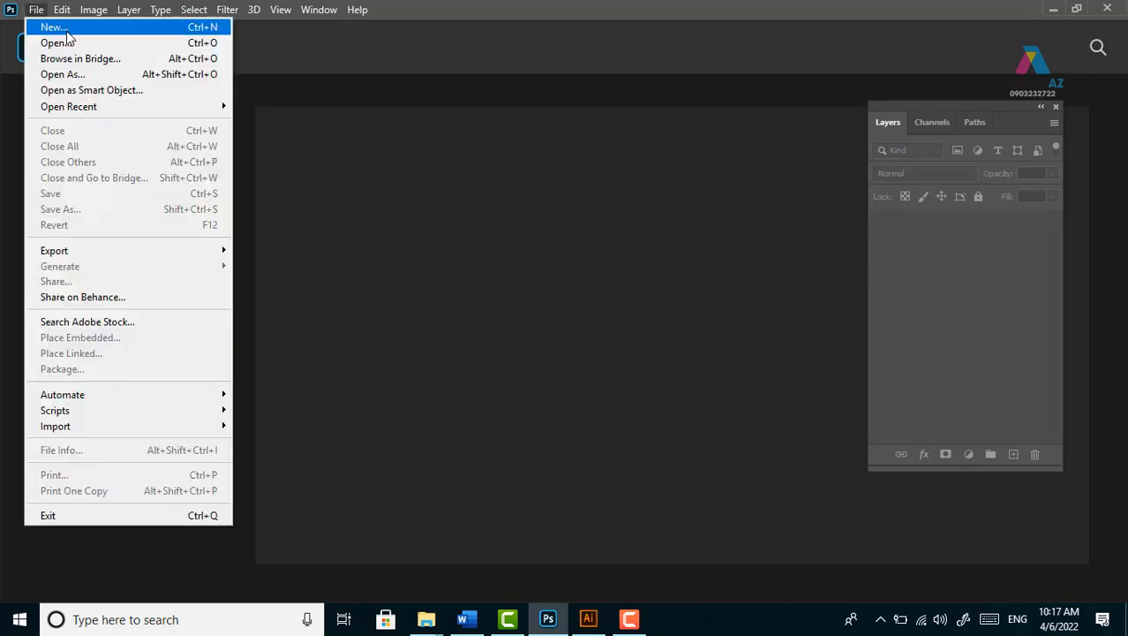
click(68, 32)
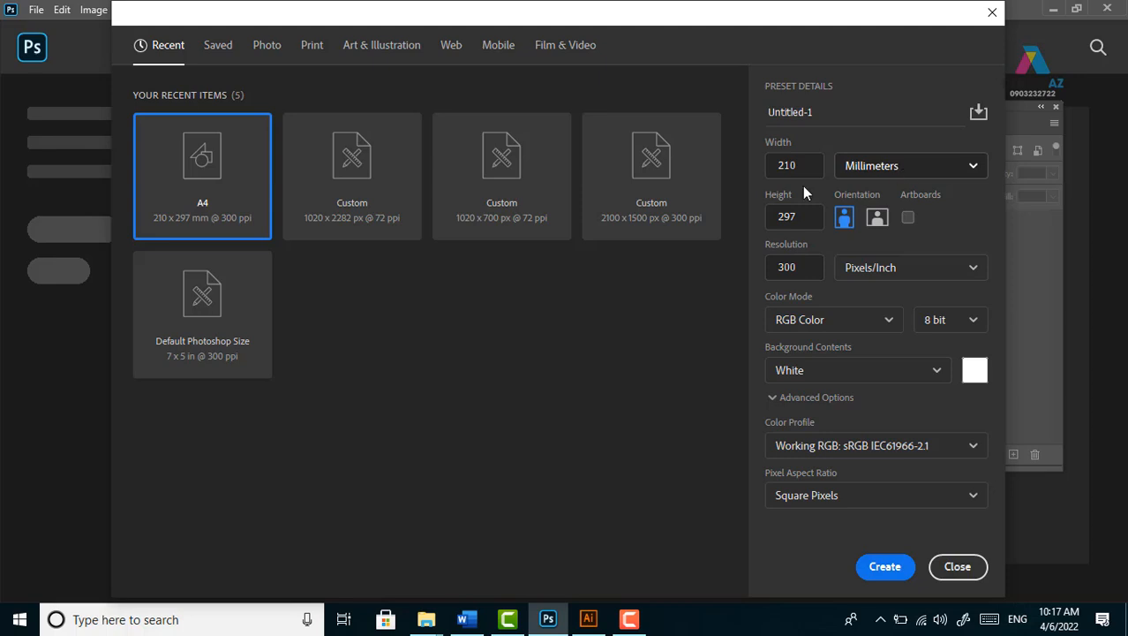
click(931, 166)
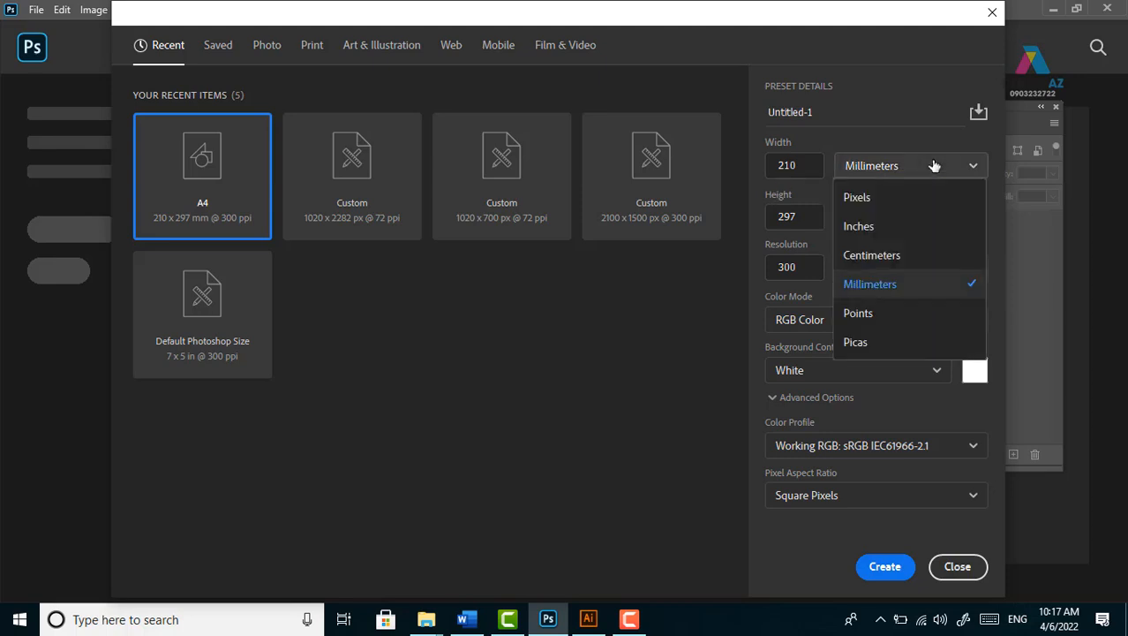
click(892, 258)
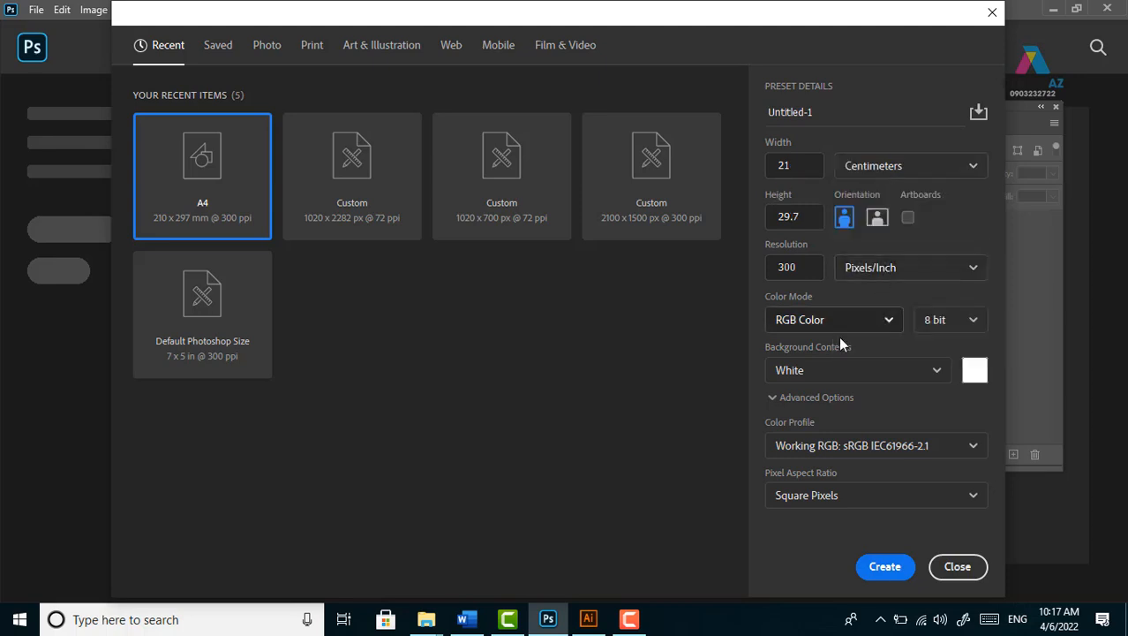
click(814, 271)
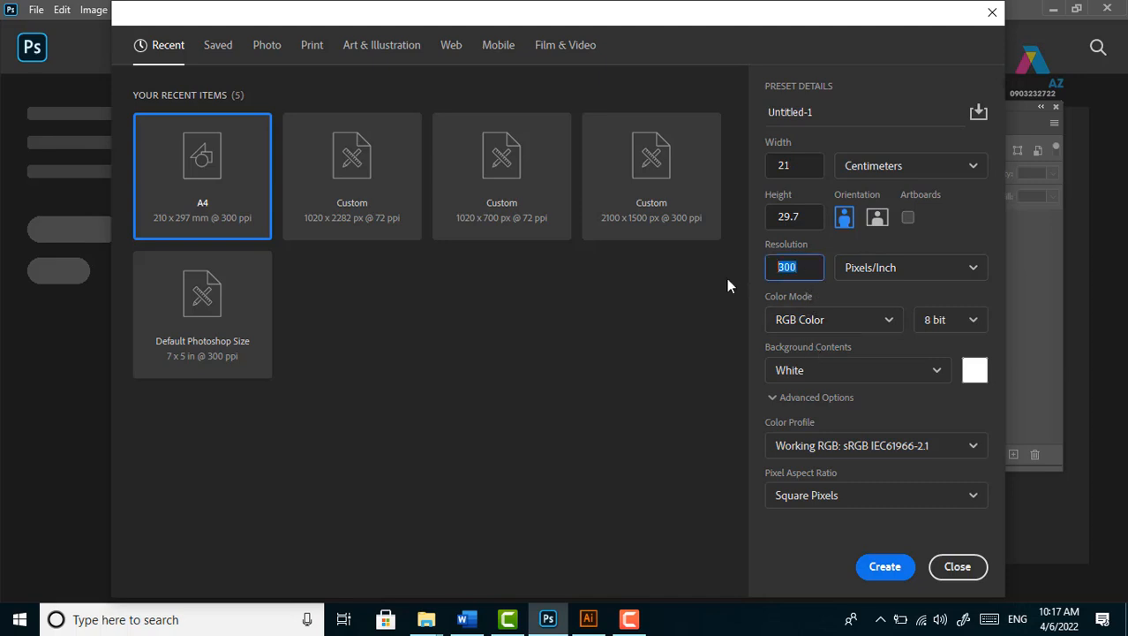
text(150)
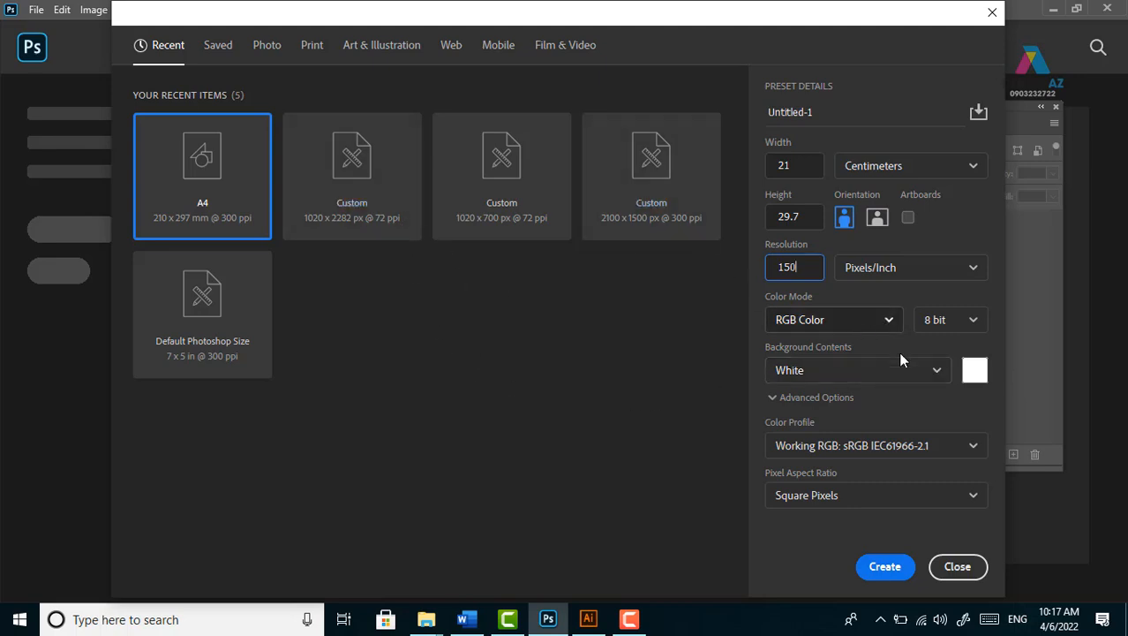
click(894, 576)
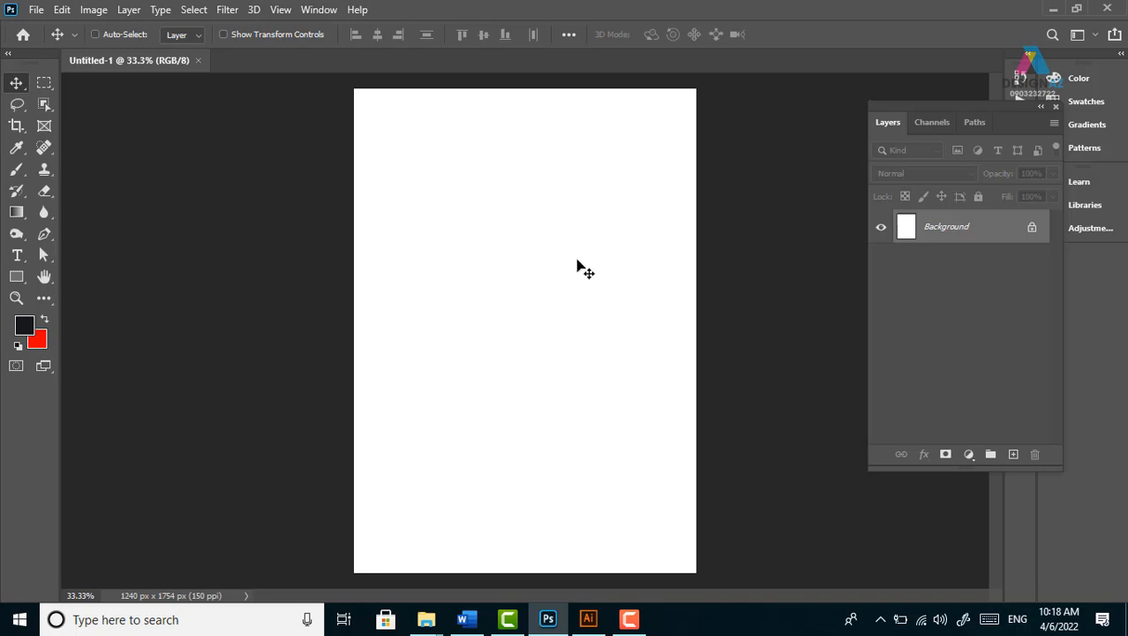
Open the dark image artsfon.com-69638.jpg from the texture folder
key(ctrl)
key(ctrl+o)
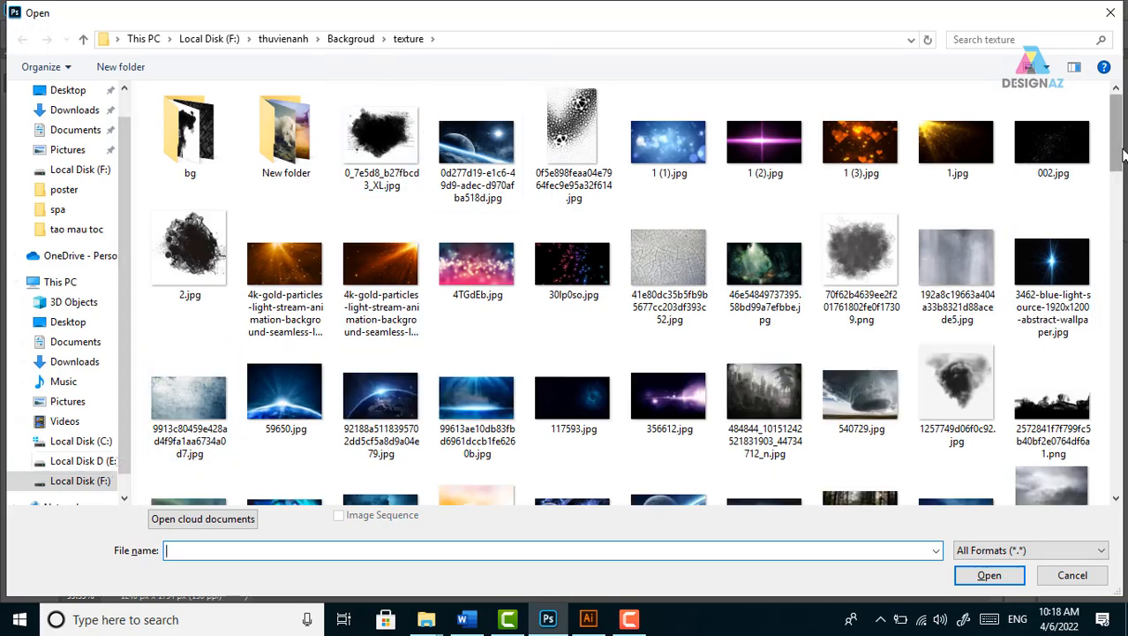
scroll(1016, 159, down, 5)
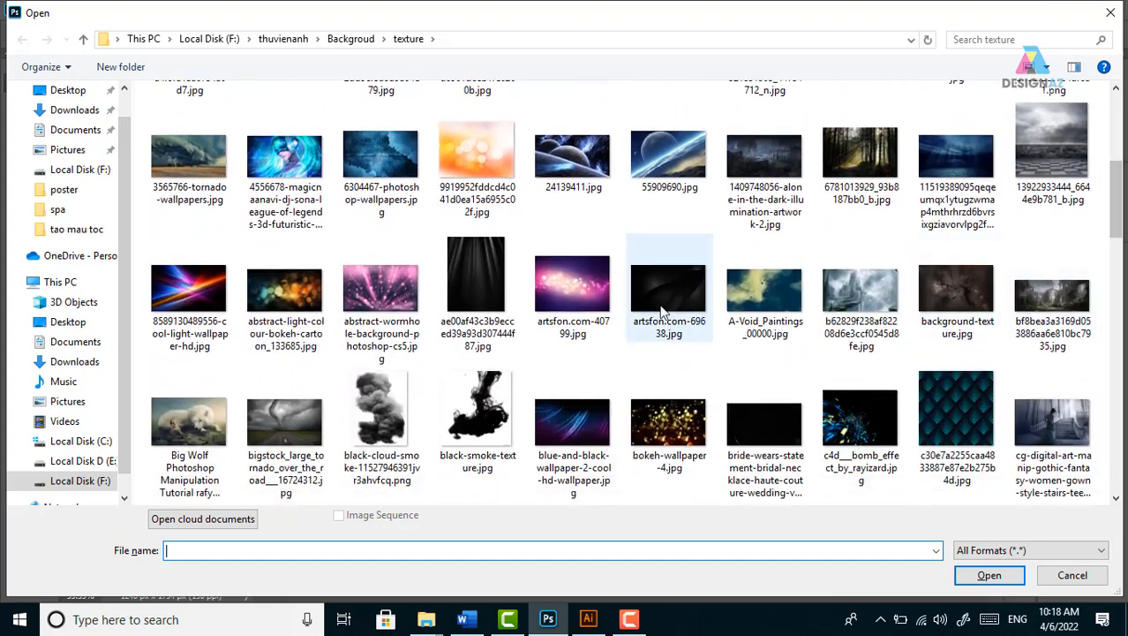
click(664, 313)
click(989, 575)
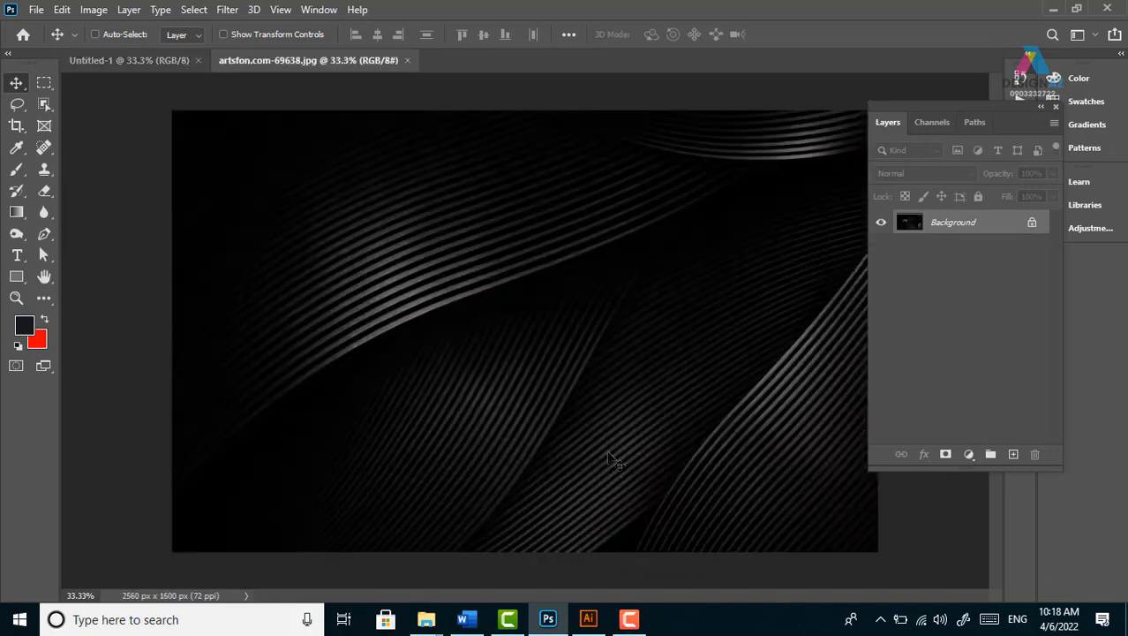
Copy the entire texture image, close its file and paste it into the blank A4 document
key(ctrl+a)
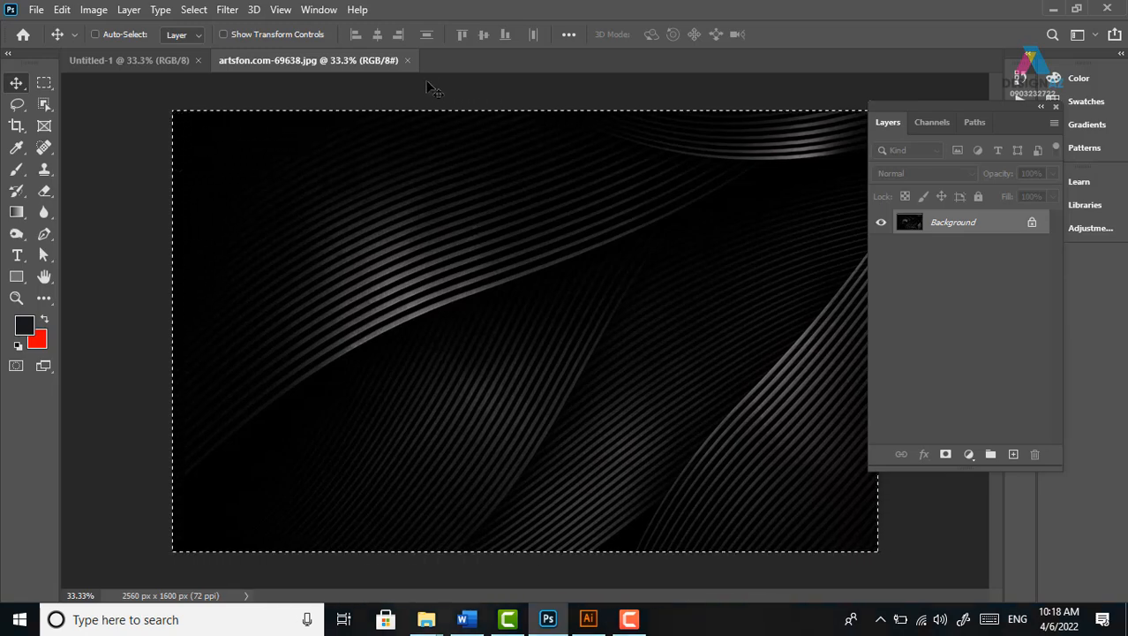
click(407, 60)
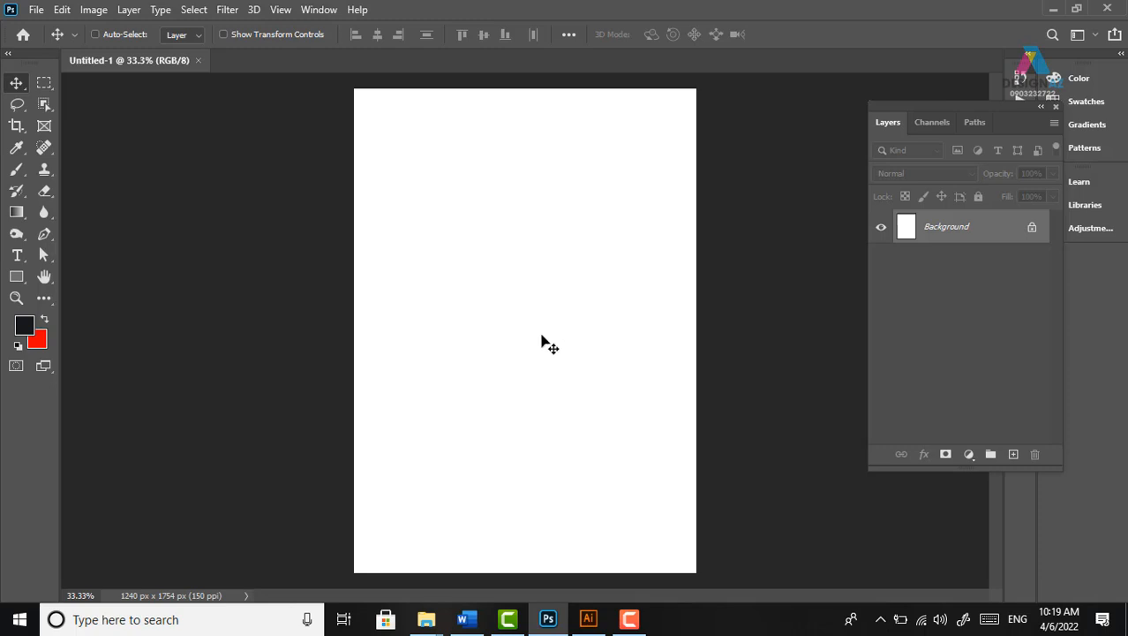
key(ctrl+v)
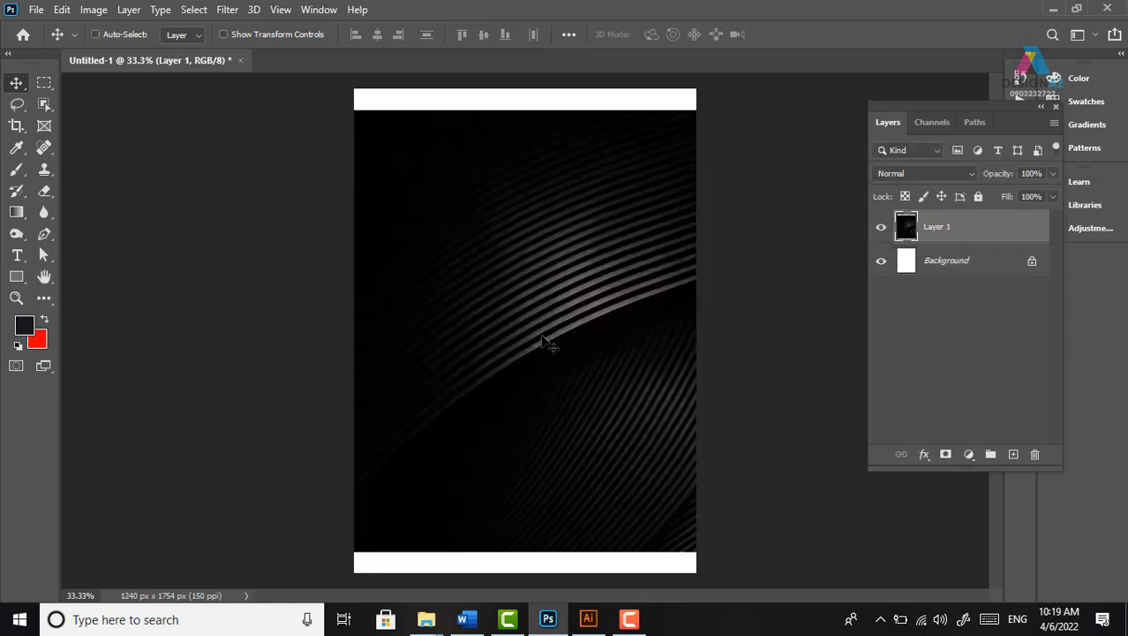
Rotate the pasted texture to a vertical orientation, then scale and position it to cover the whole page
key(ctrl+minus)
key(ctrl+minus)
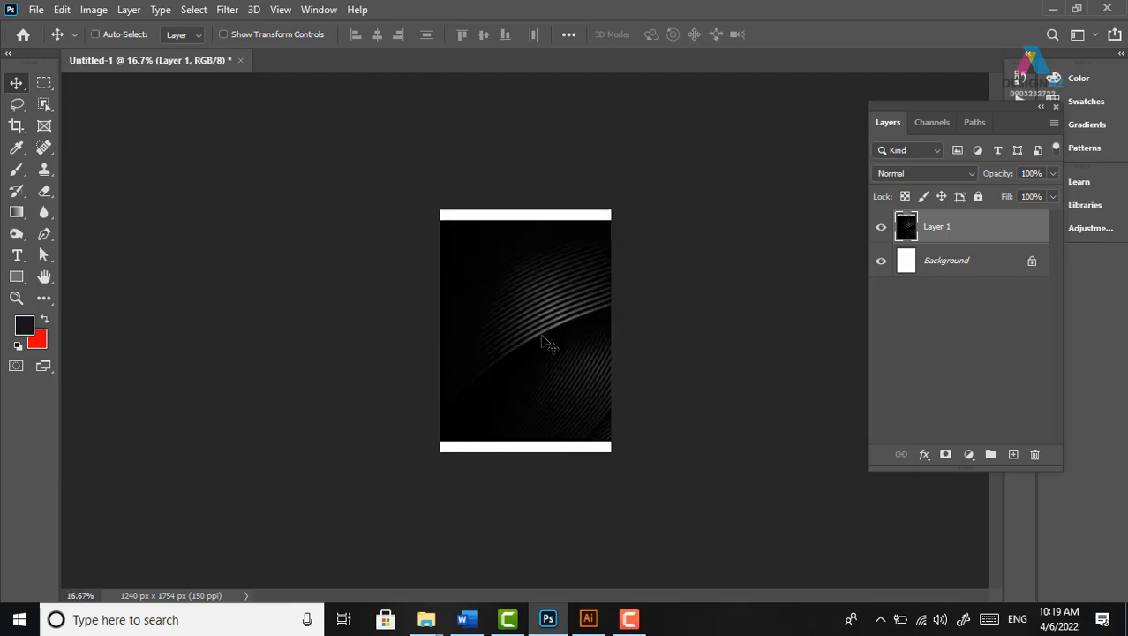
key(ctrl+t)
drag(710, 171, 516, 202)
drag(660, 295, 579, 287)
drag(635, 145, 610, 183)
drag(414, 499, 438, 460)
key(Return)
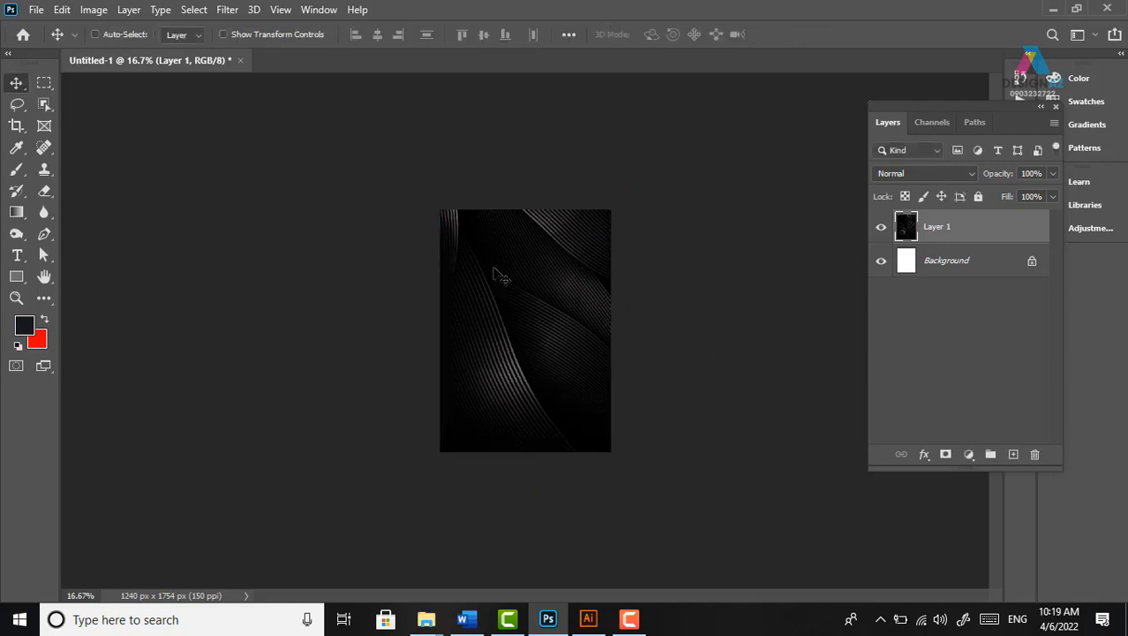
Flip the texture layer horizontally and vertically
key(ctrl+t)
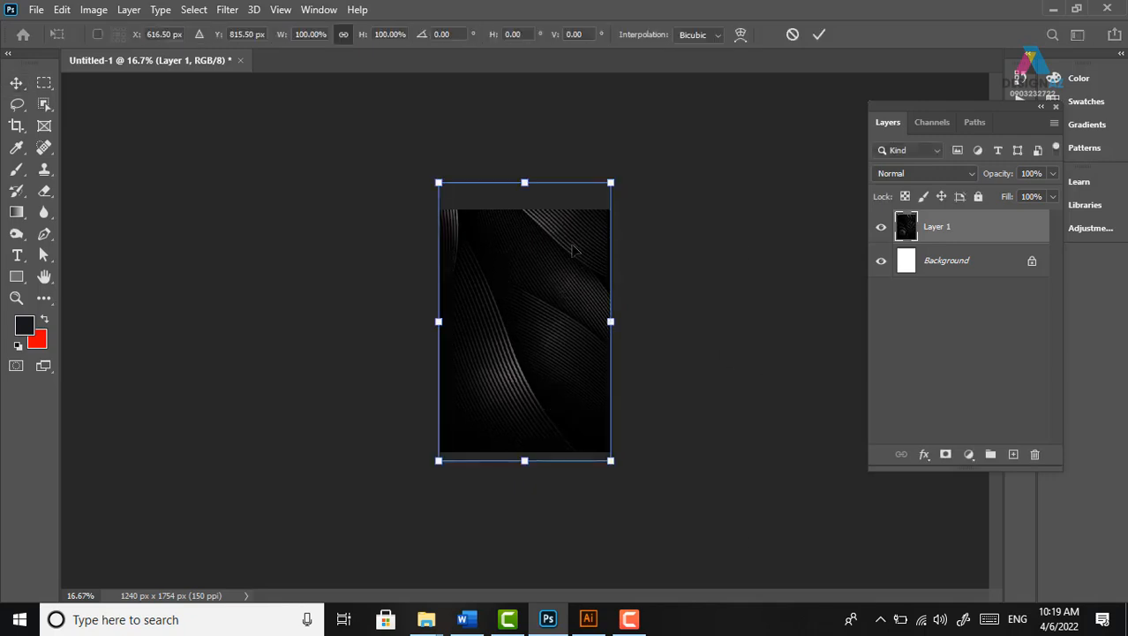
right_click(573, 247)
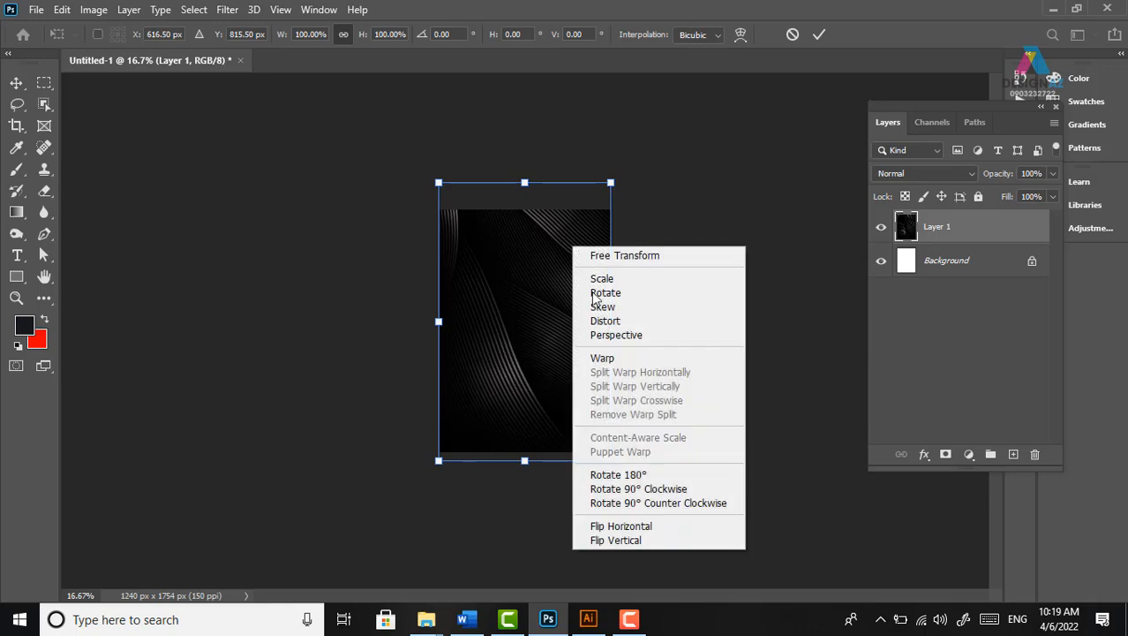
click(657, 529)
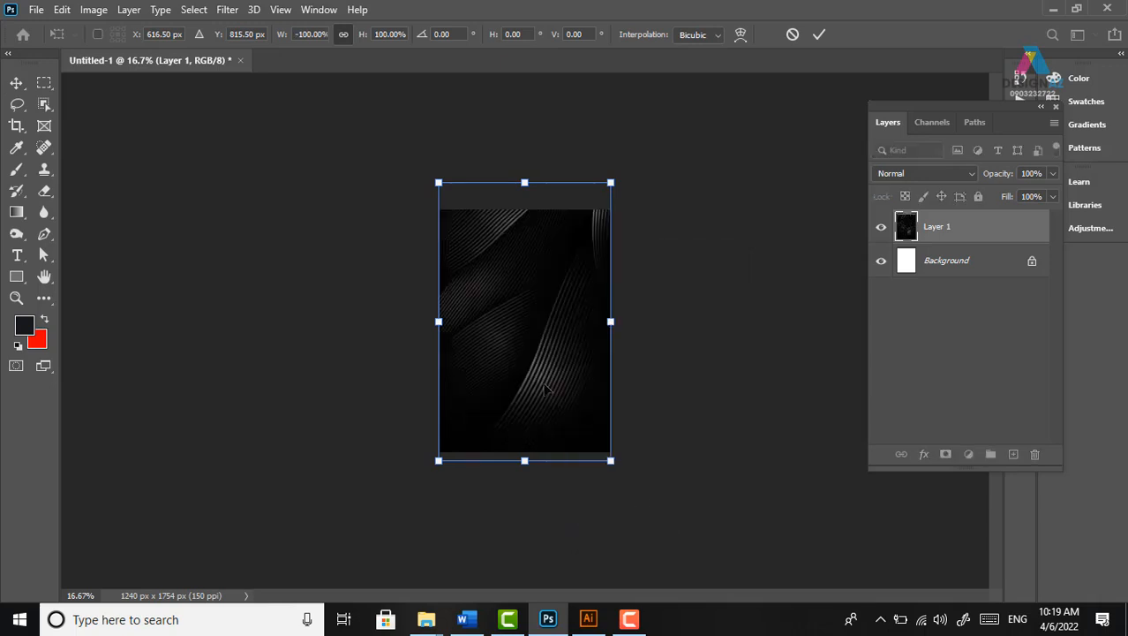
right_click(512, 313)
click(566, 299)
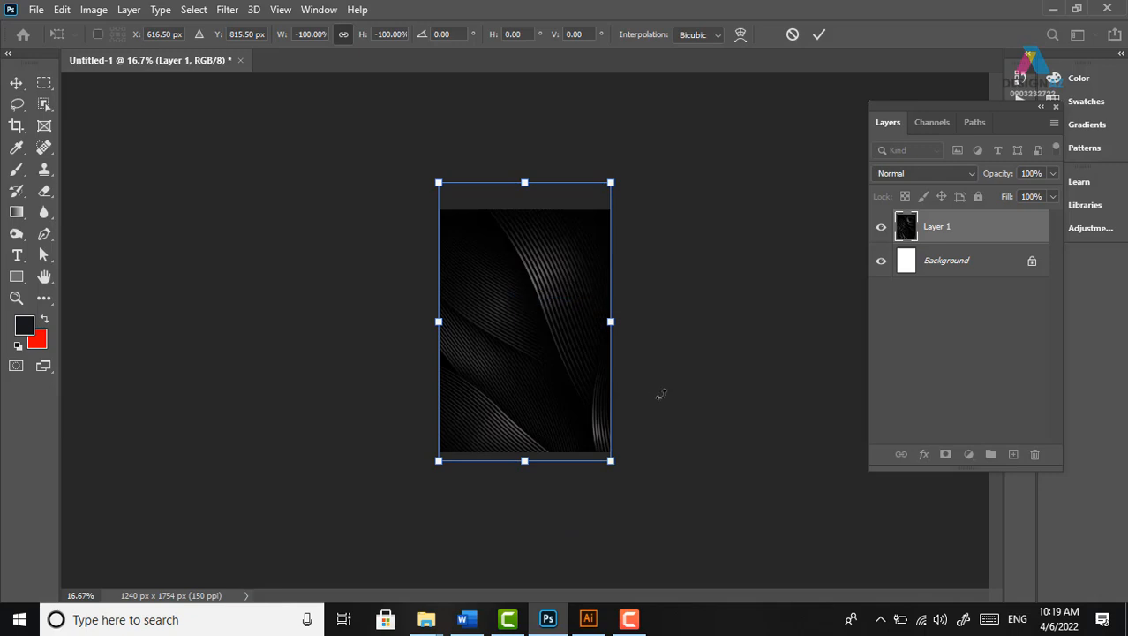
key(Return)
Fill the Background layer beneath the texture with the very dark navy colour #000a12
key(ctrl+equal)
key(ctrl+equal)
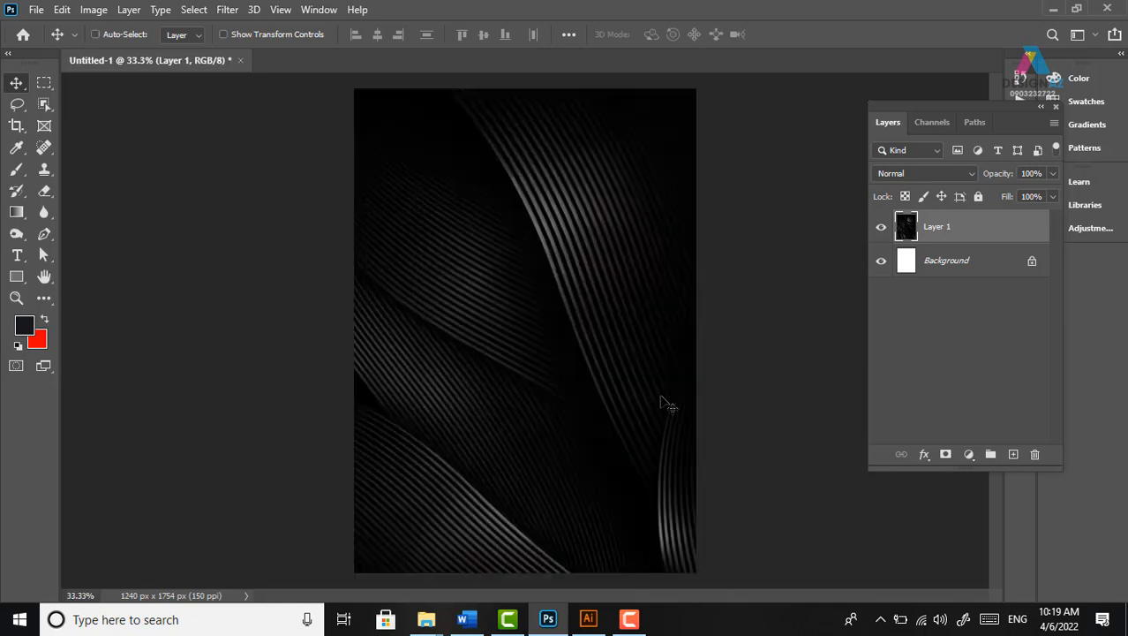
click(938, 264)
click(23, 325)
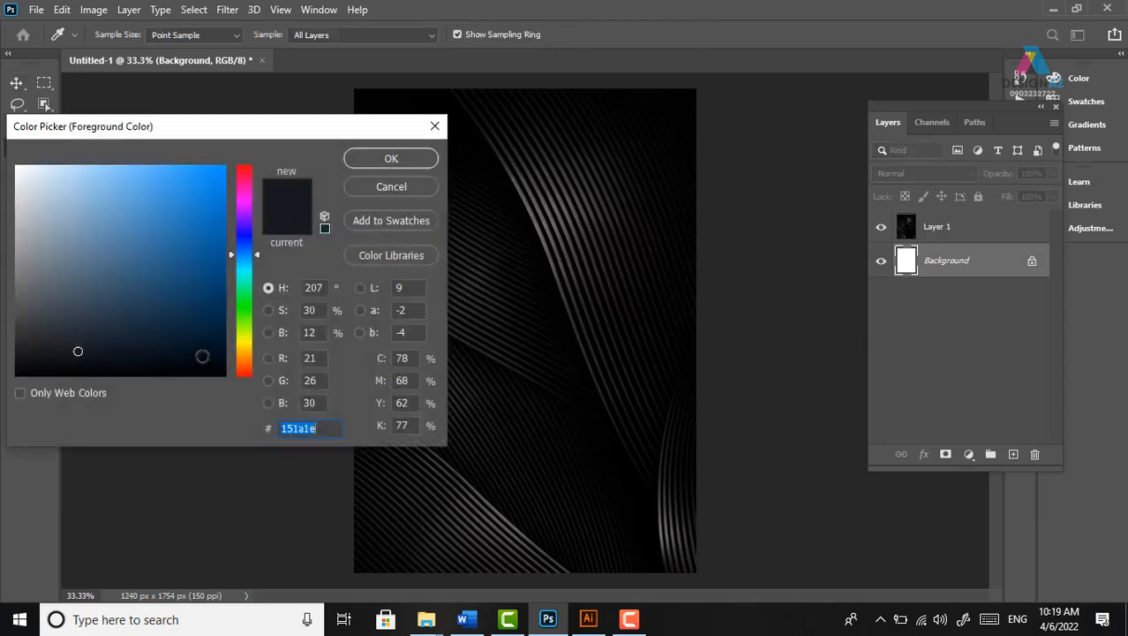
click(384, 161)
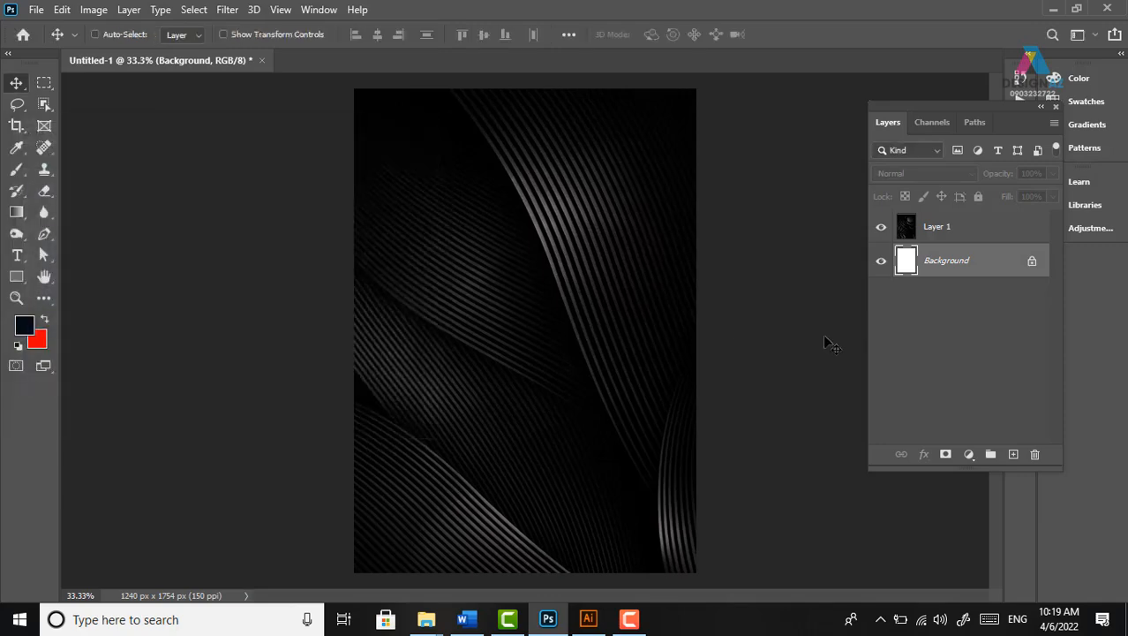
key(alt+BackSpace)
Add a layer mask to the texture layer and remove the gradient's middle colour stop for an even white-to-black blend
click(1003, 233)
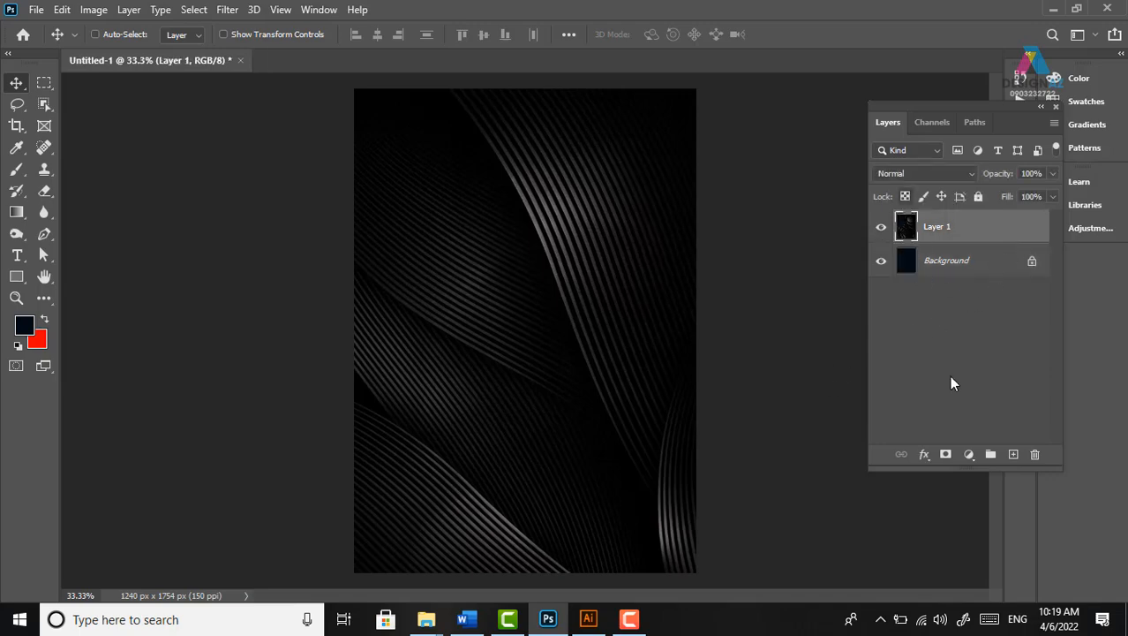
click(945, 454)
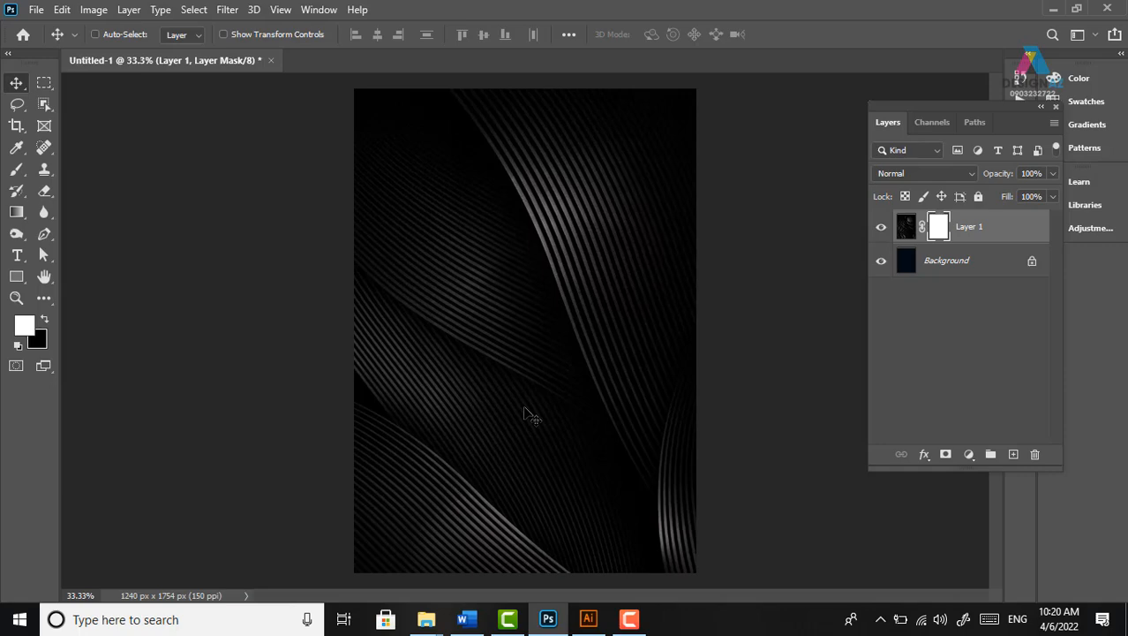
key(g)
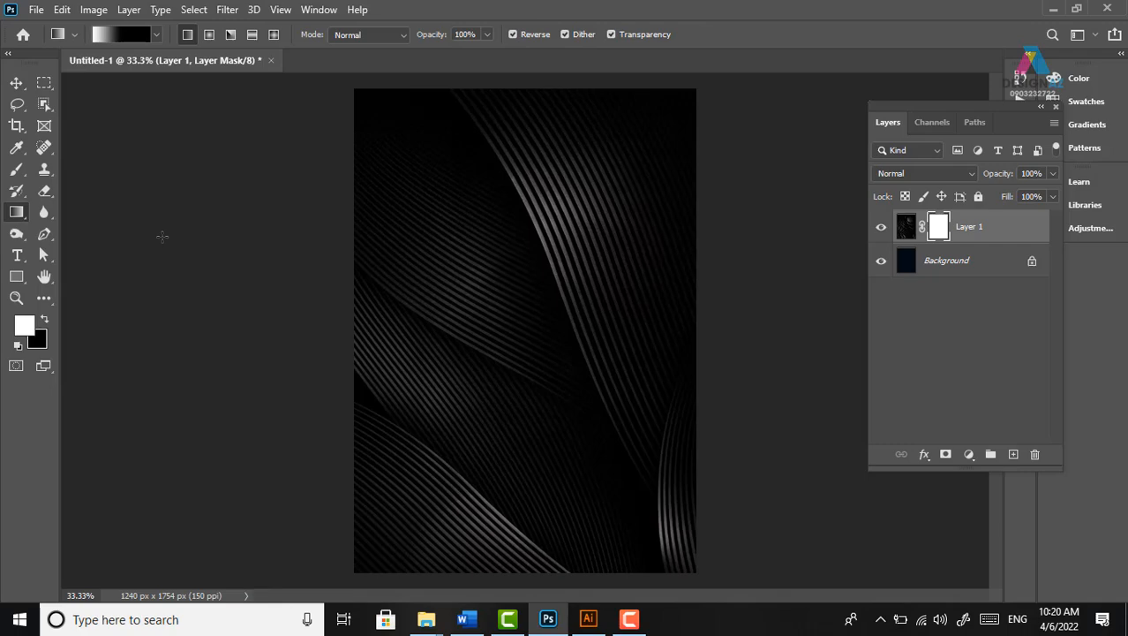
click(128, 40)
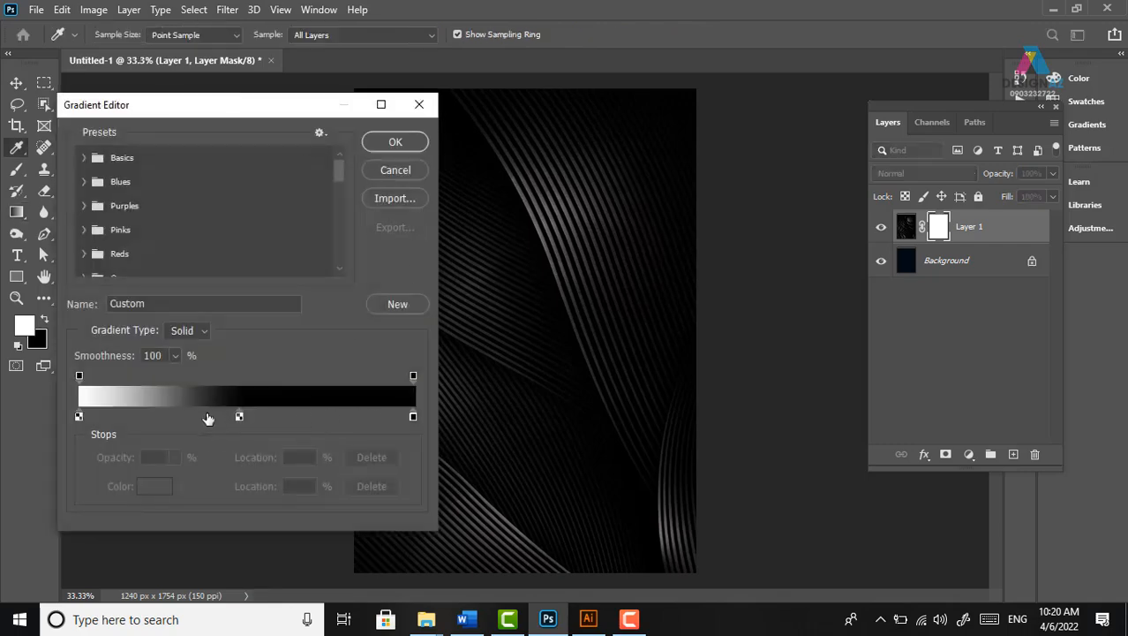
drag(239, 415, 250, 469)
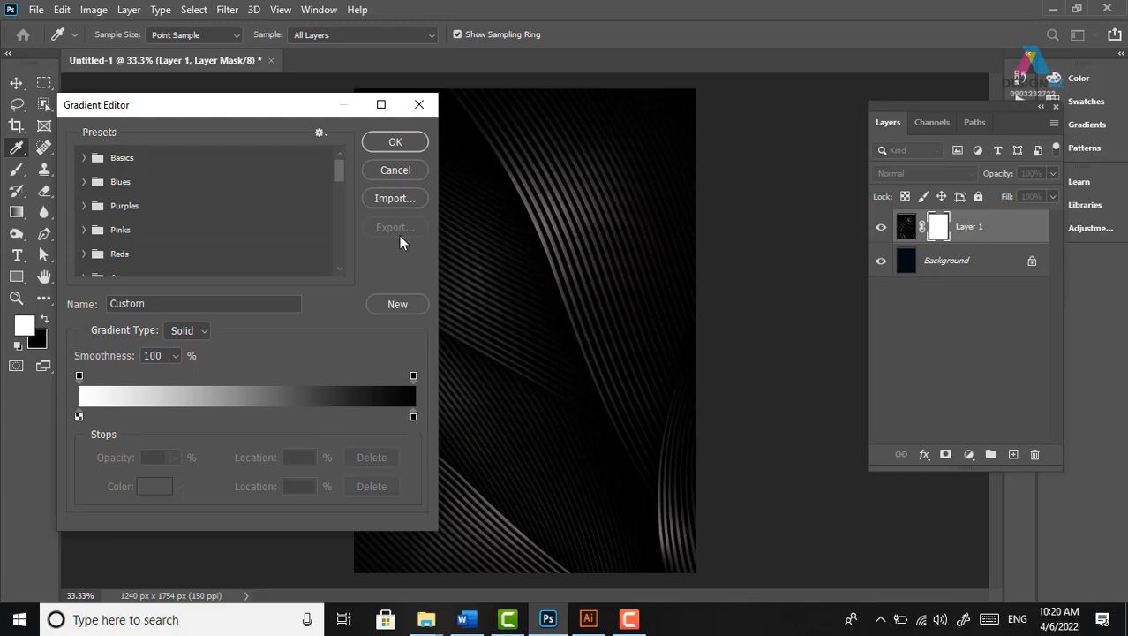
click(396, 142)
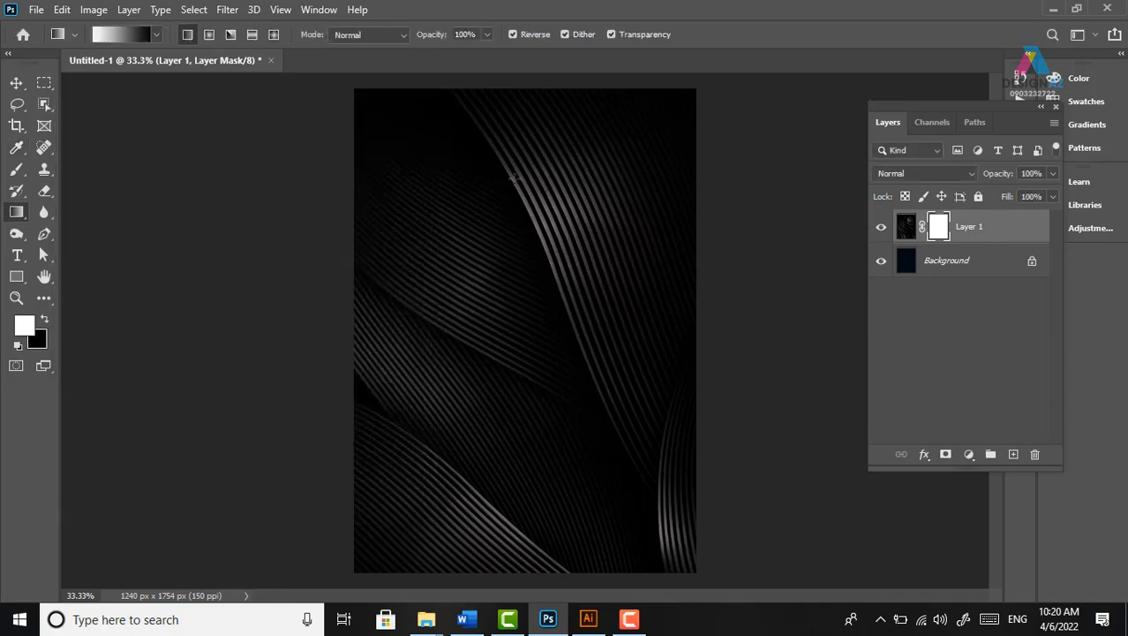
Try linear gradients on the texture's mask, fading the image first toward the page top and again toward the bottom
drag(520, 150, 498, 555)
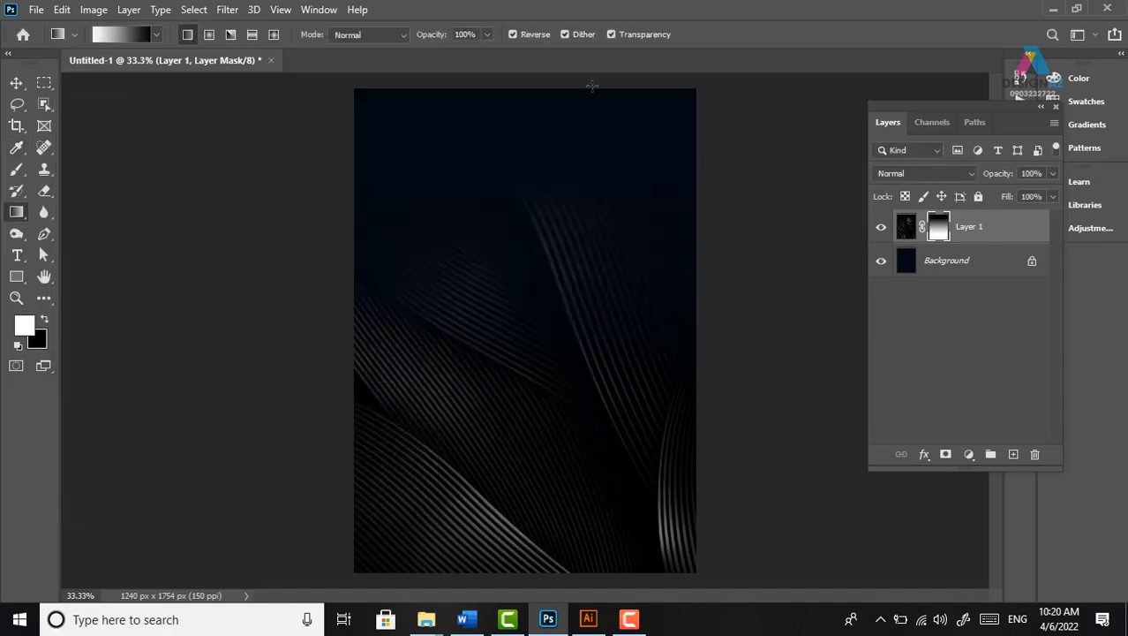
drag(534, 530, 526, 162)
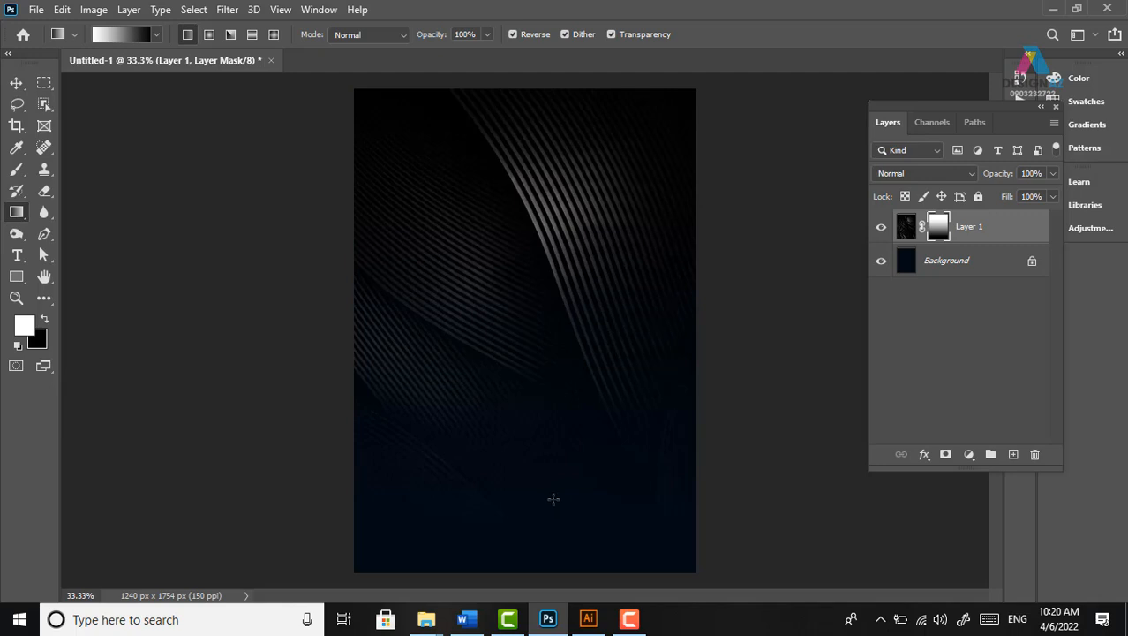
Fill the Background layer with the near-black blue #000407
click(907, 266)
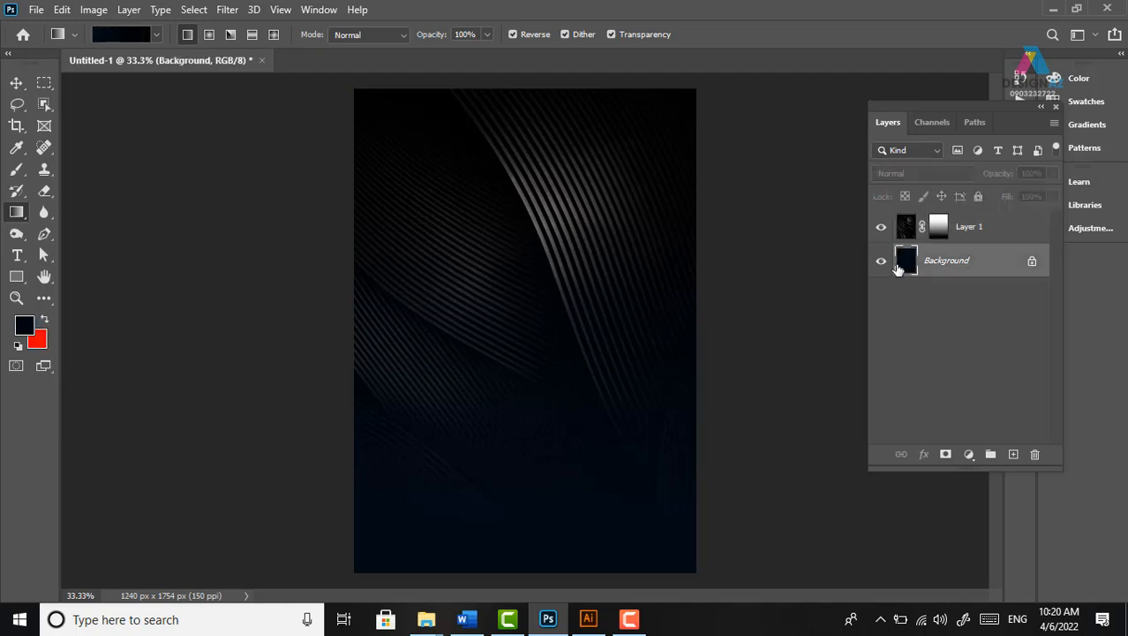
click(24, 329)
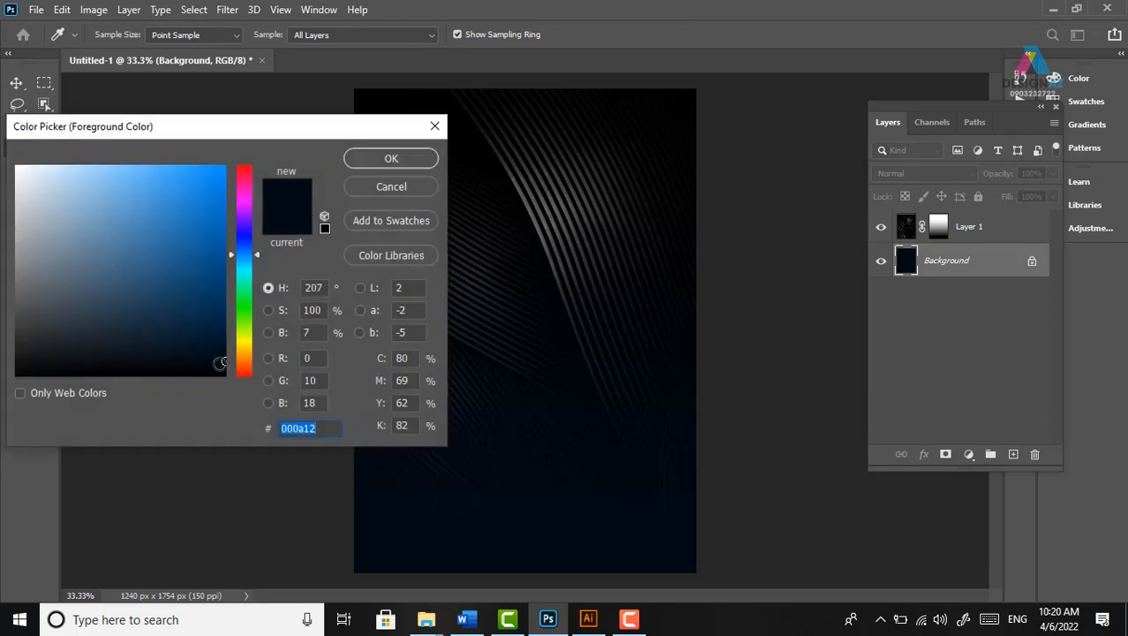
drag(220, 363, 224, 371)
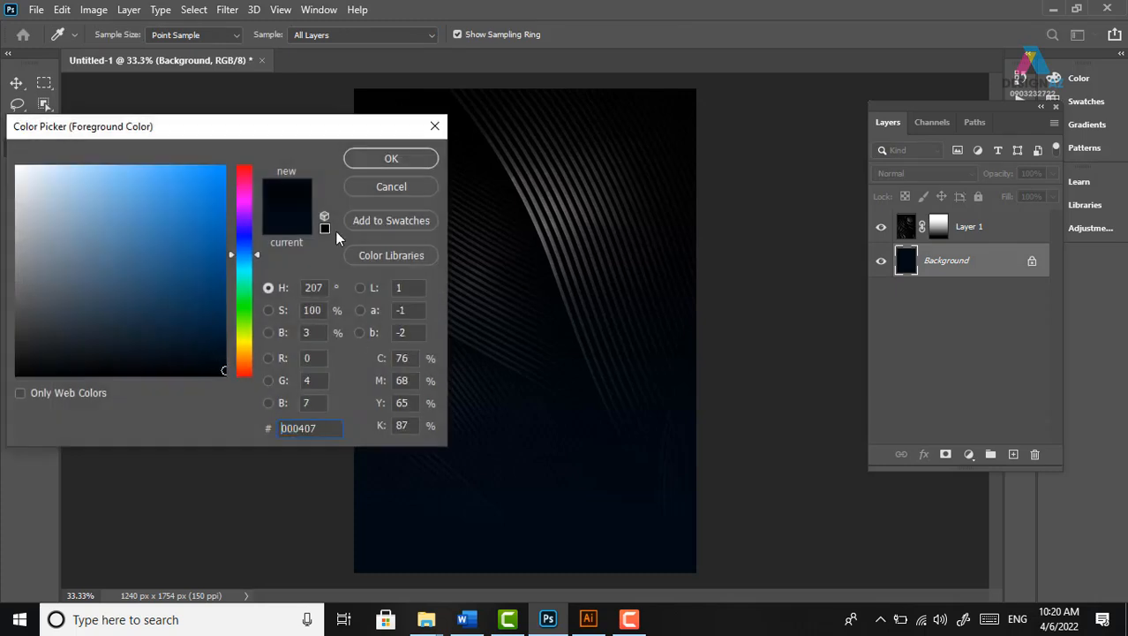
click(393, 160)
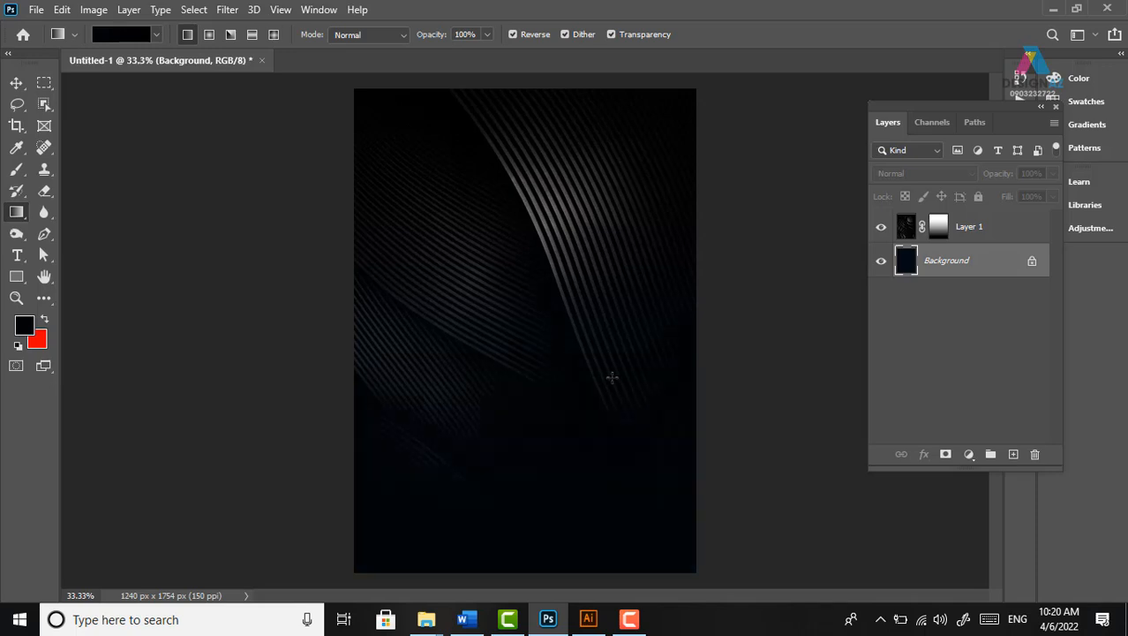
key(alt+Delete)
Redraw the texture's mask as a non-reversed radial gradient from the page centre outward, fading the texture toward the edges
click(939, 232)
key(d)
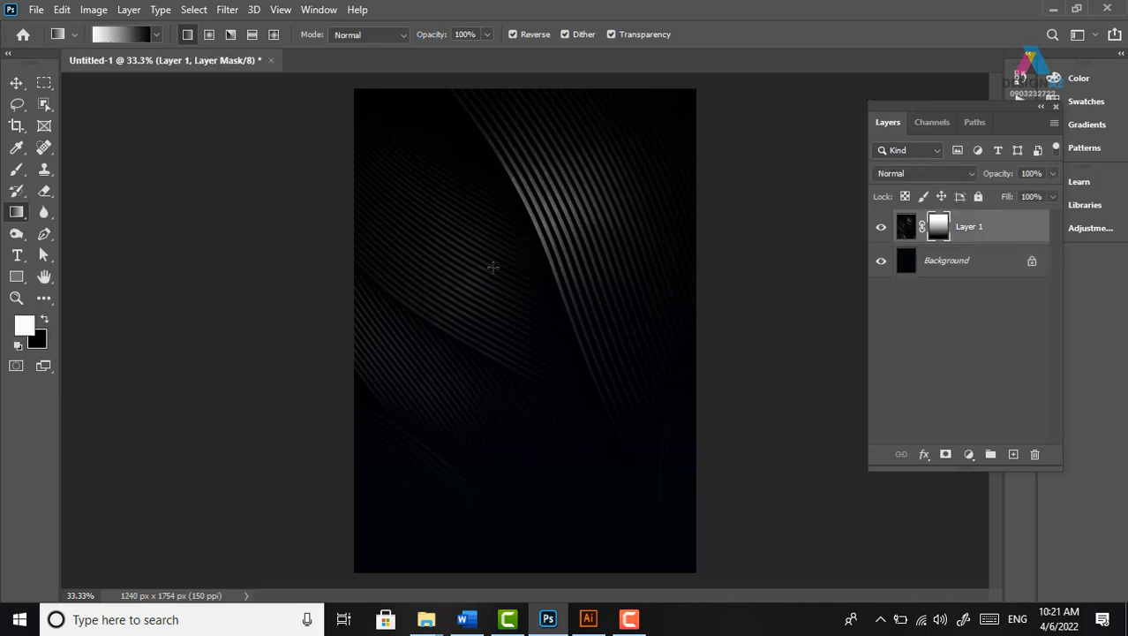
click(210, 34)
drag(520, 307, 704, 543)
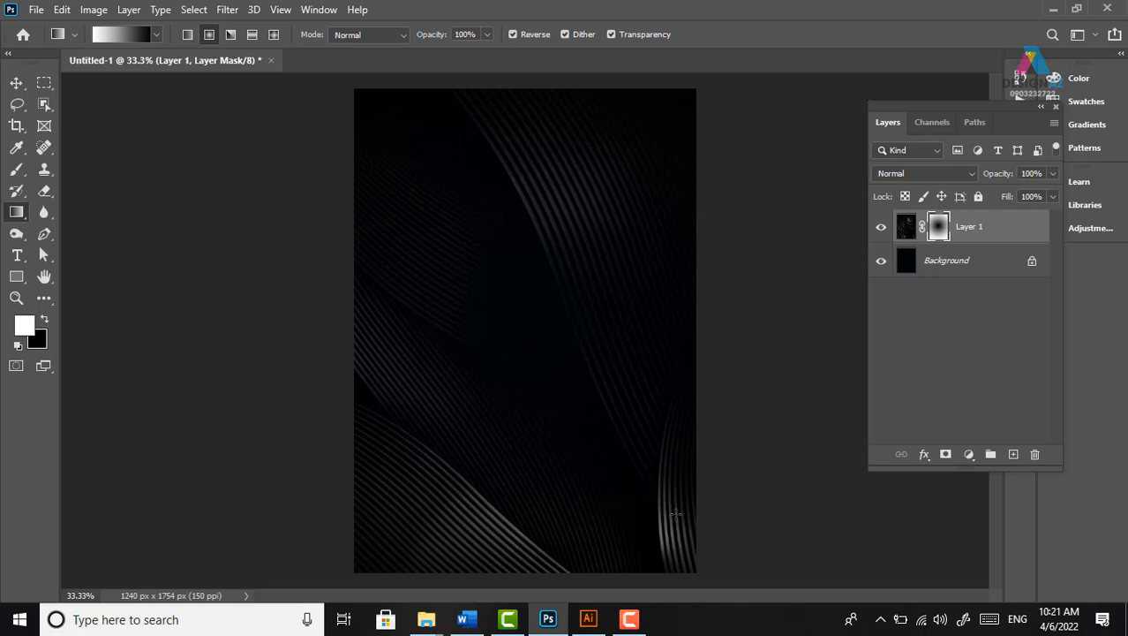
click(513, 35)
drag(527, 321, 658, 505)
drag(693, 554, 686, 575)
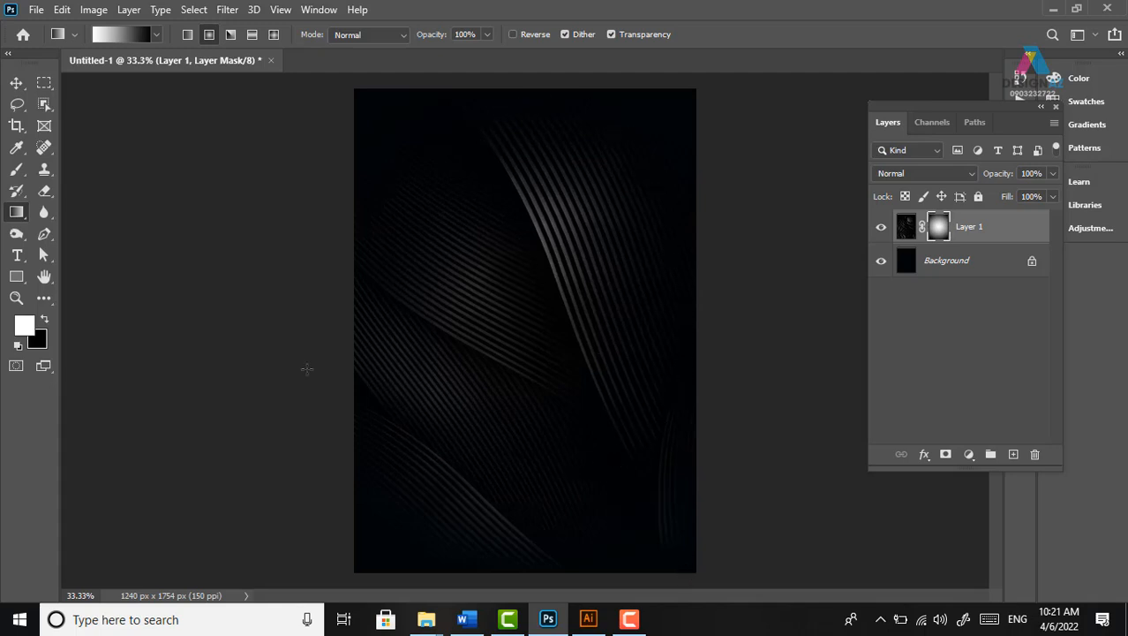
click(16, 83)
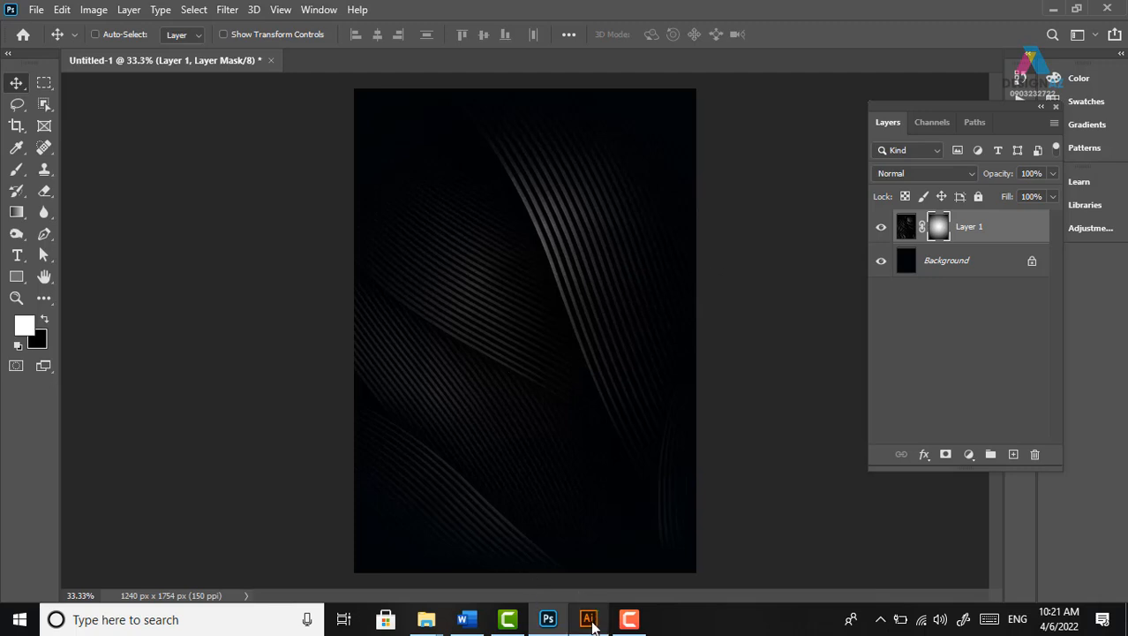
Switch to Illustrator and draw an upright rectangle in the empty area beside the "Vien Tao mau toc" heading
mouse_move(592, 624)
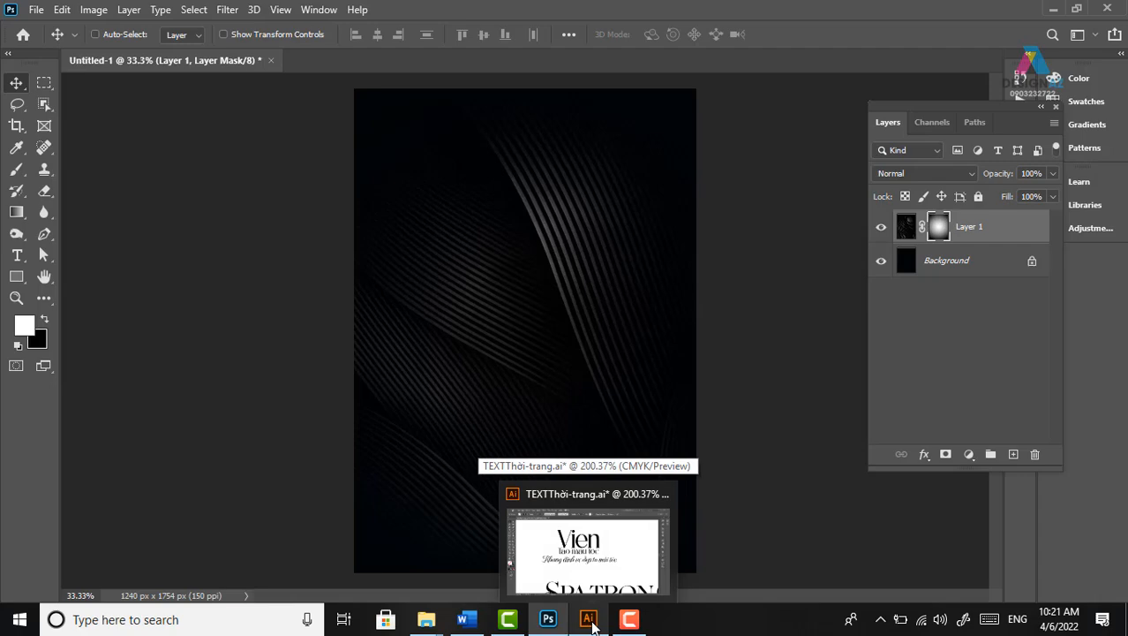
click(591, 624)
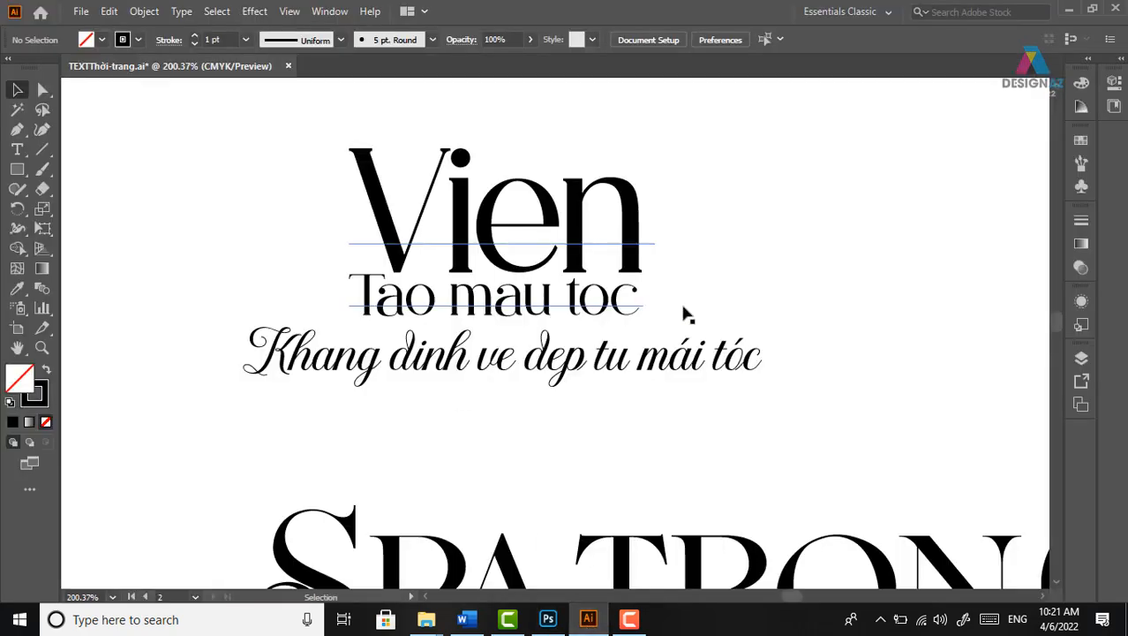
key(ctrl+minus)
key(ctrl+minus)
drag(802, 281, 560, 306)
key(m)
drag(475, 127, 623, 365)
click(17, 89)
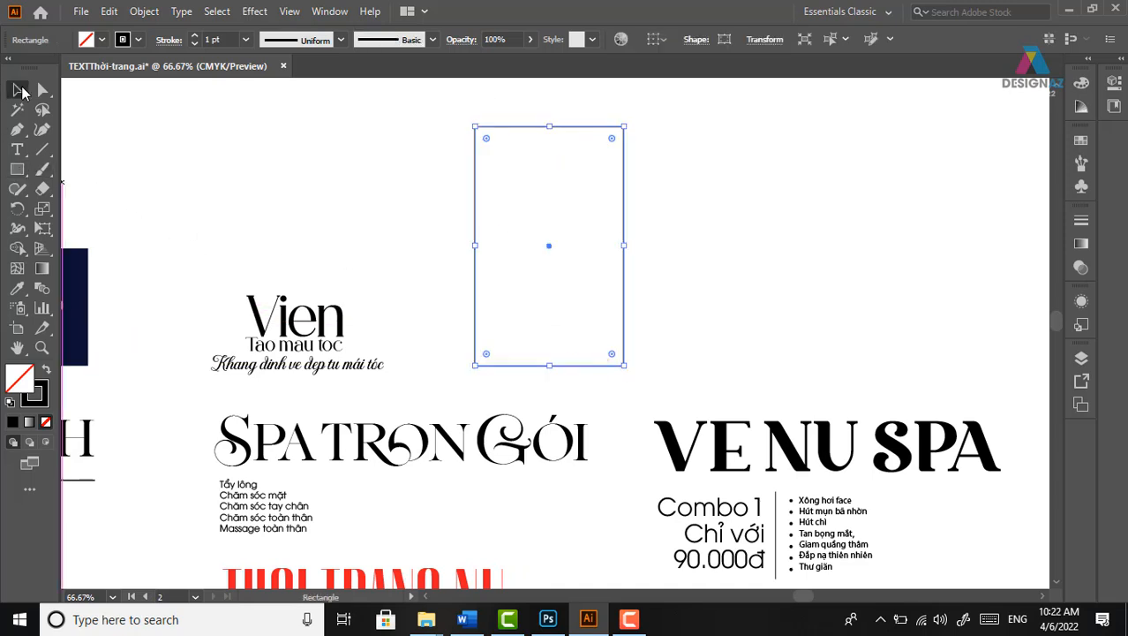
Fill the rectangle with a light brown swatch and remove its stroke
click(1080, 140)
click(952, 207)
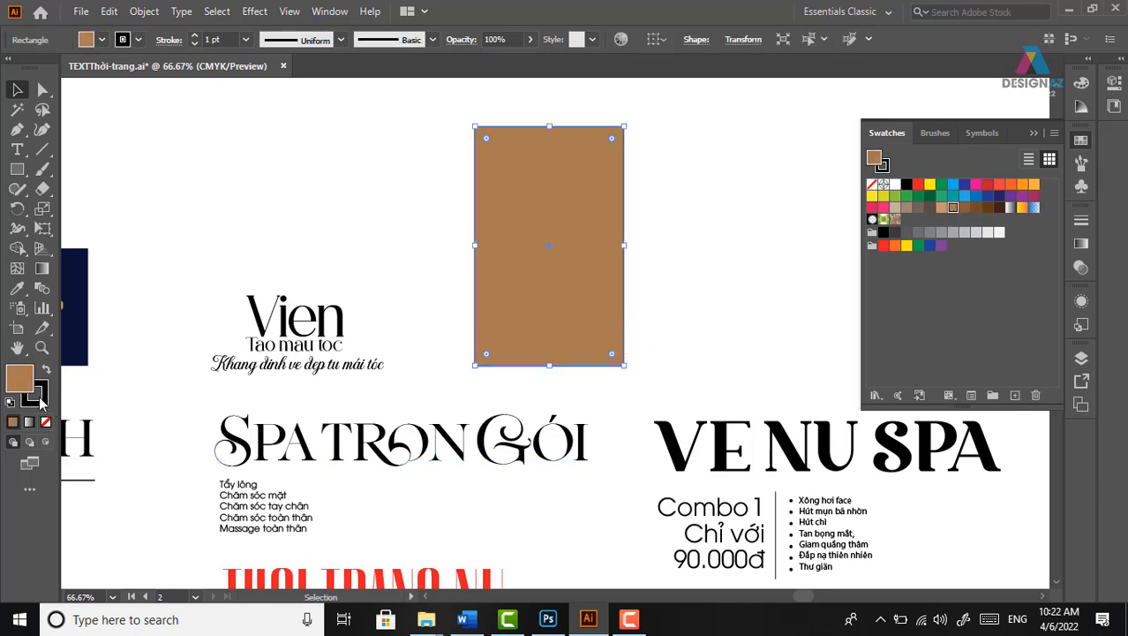
click(41, 399)
click(45, 422)
click(723, 337)
Draw a closed five-point Pen shape with a V-notched upper edge covering the lower half of the brown rectangle
key(space)
drag(712, 309, 696, 285)
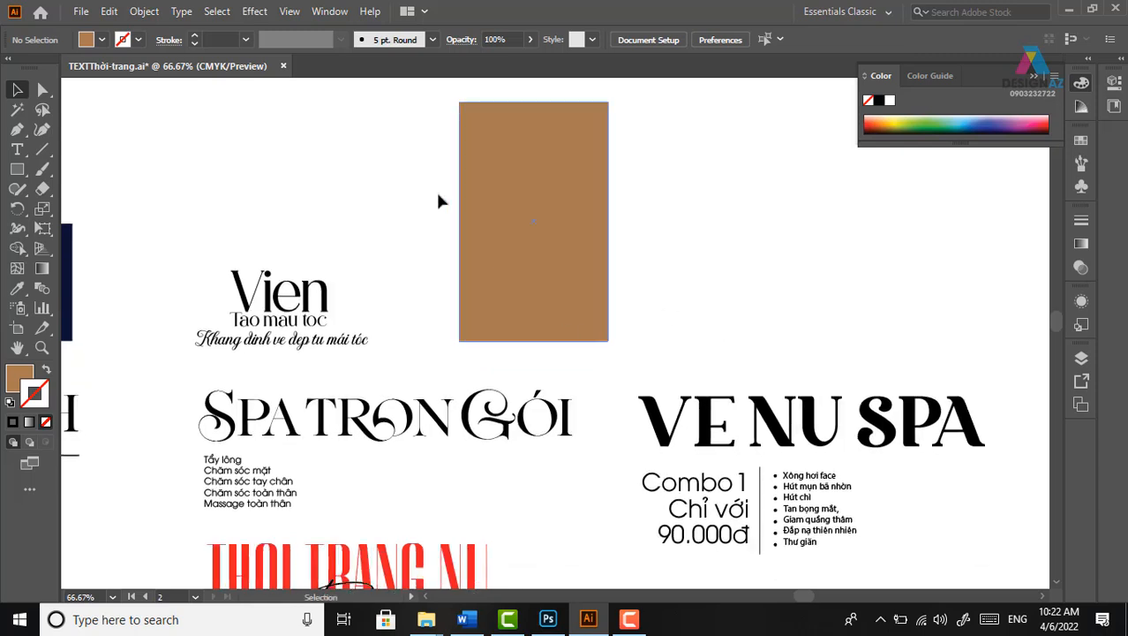
click(18, 130)
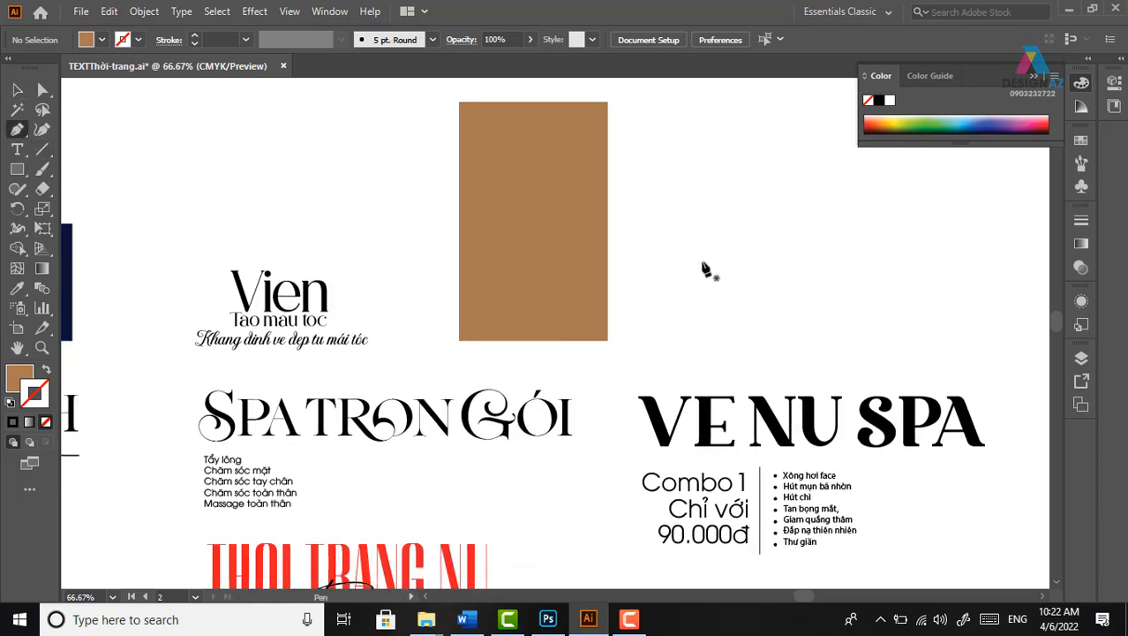
click(444, 189)
click(531, 264)
click(651, 172)
click(663, 370)
click(408, 365)
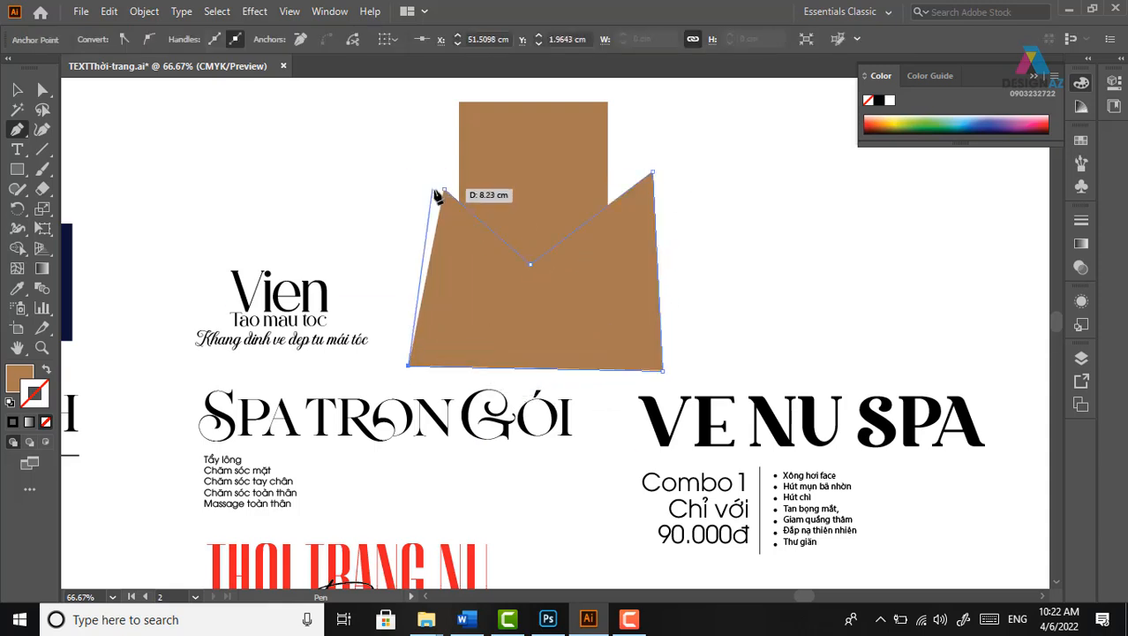
click(444, 190)
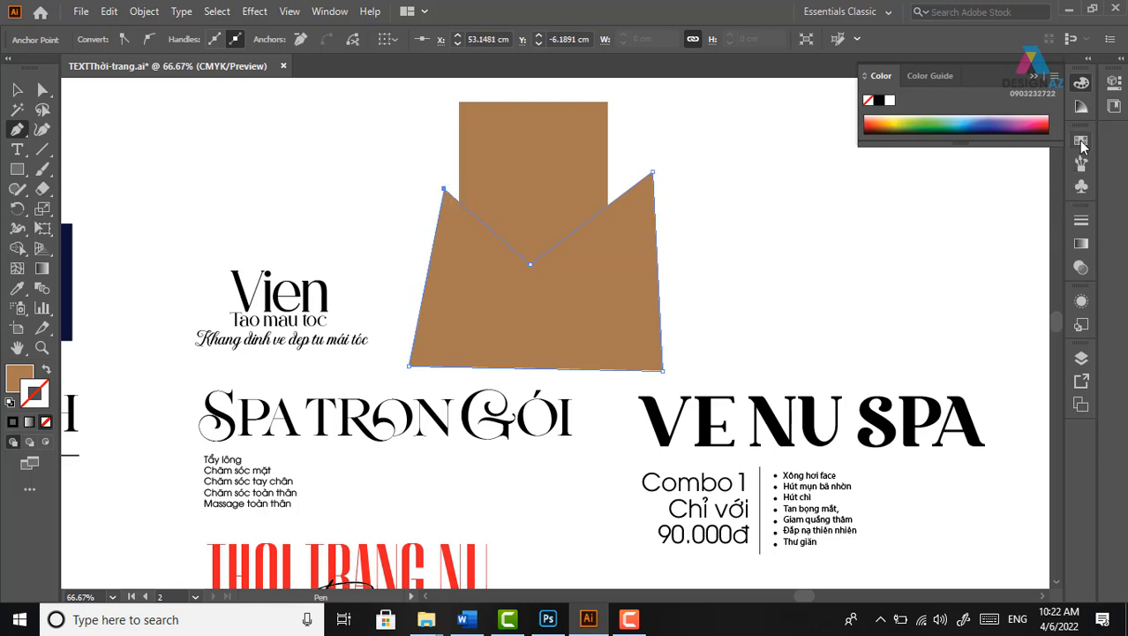
Fill the V-notched shape with a dark blue swatch and remove its stroke
click(1080, 139)
click(998, 196)
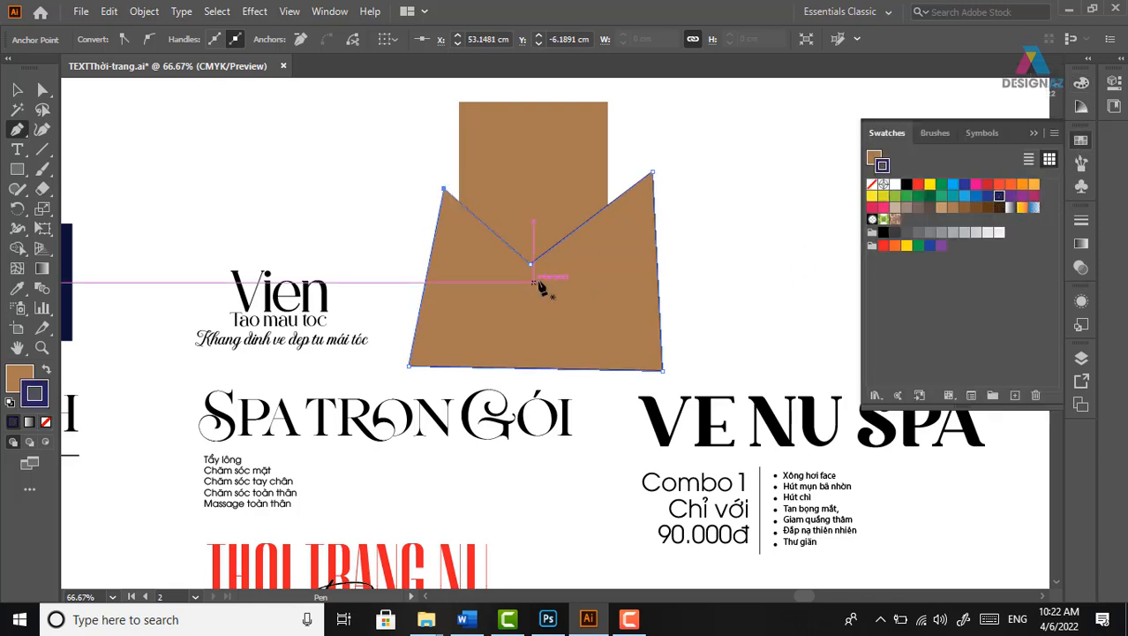
key(shift+x)
click(46, 422)
key(v)
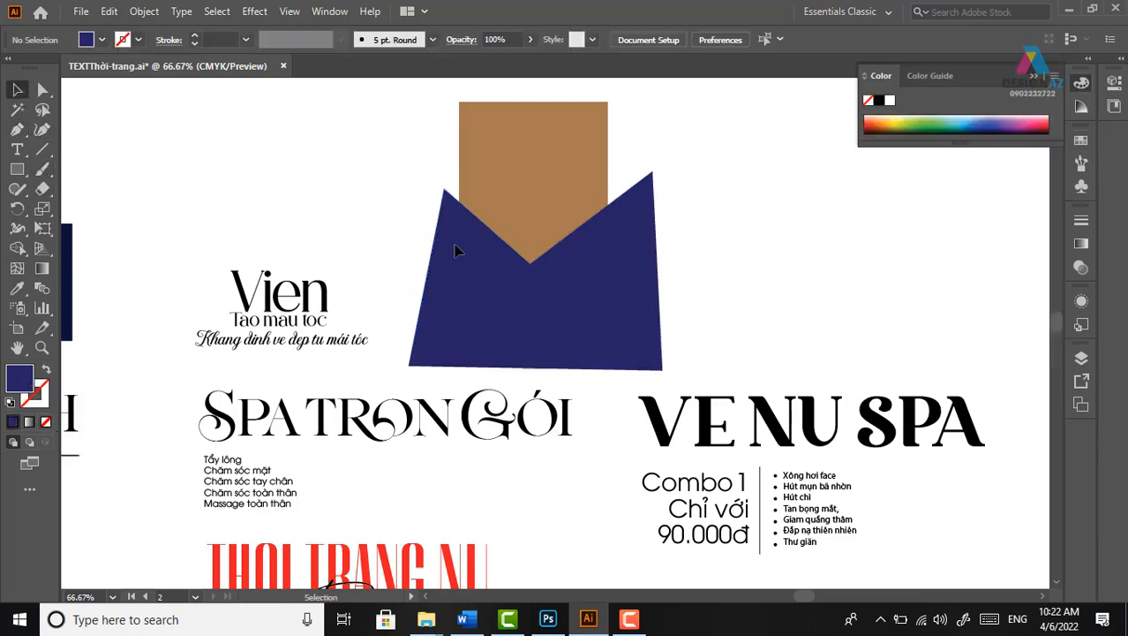
Apply a Roughen effect to the dark blue V-notched shape with relative size 3%, detail 4/in and corner points
click(255, 13)
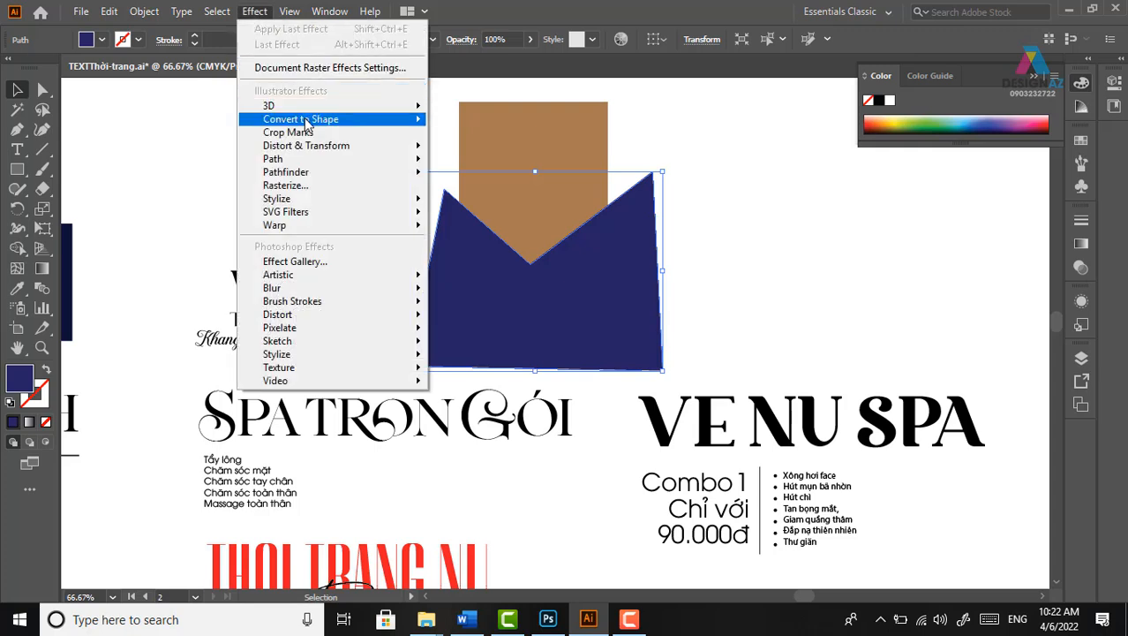
mouse_move(307, 124)
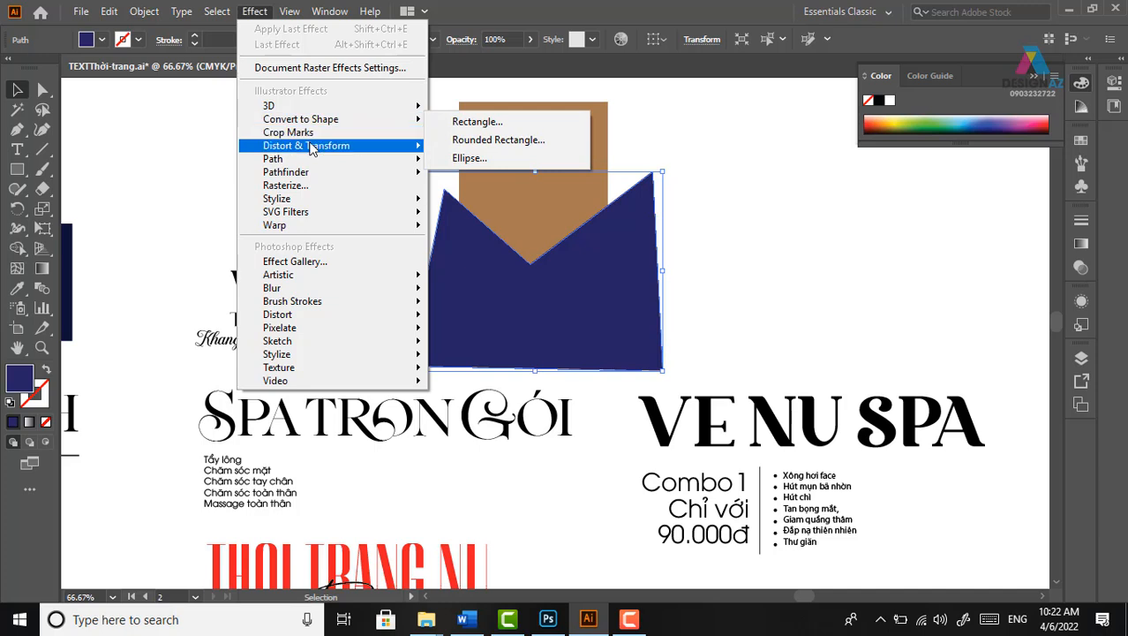
mouse_move(311, 147)
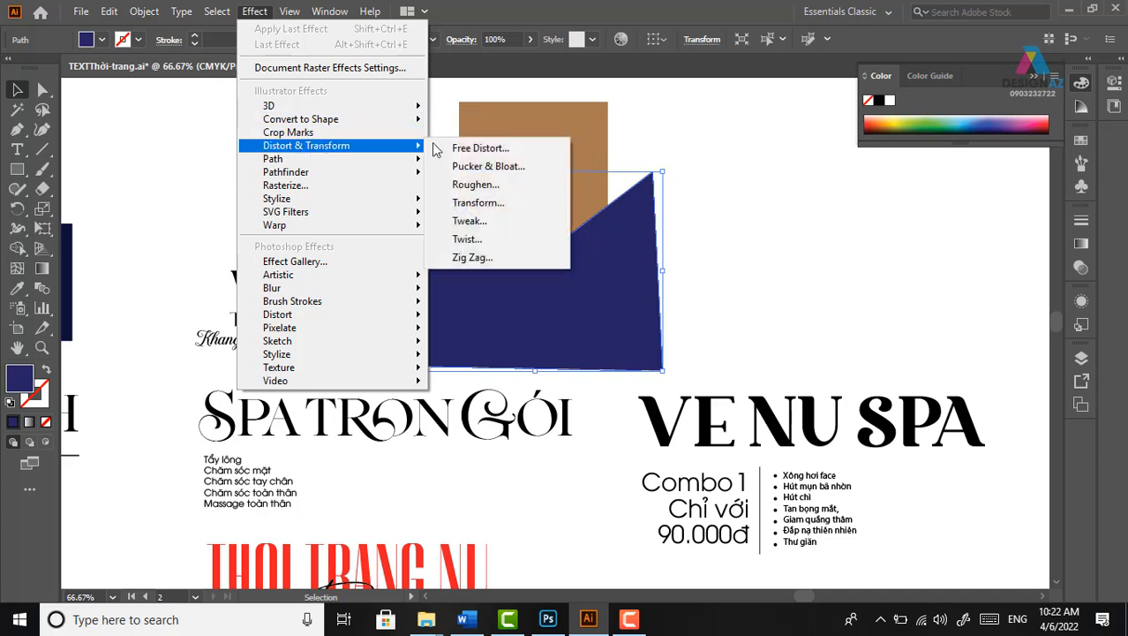
click(524, 184)
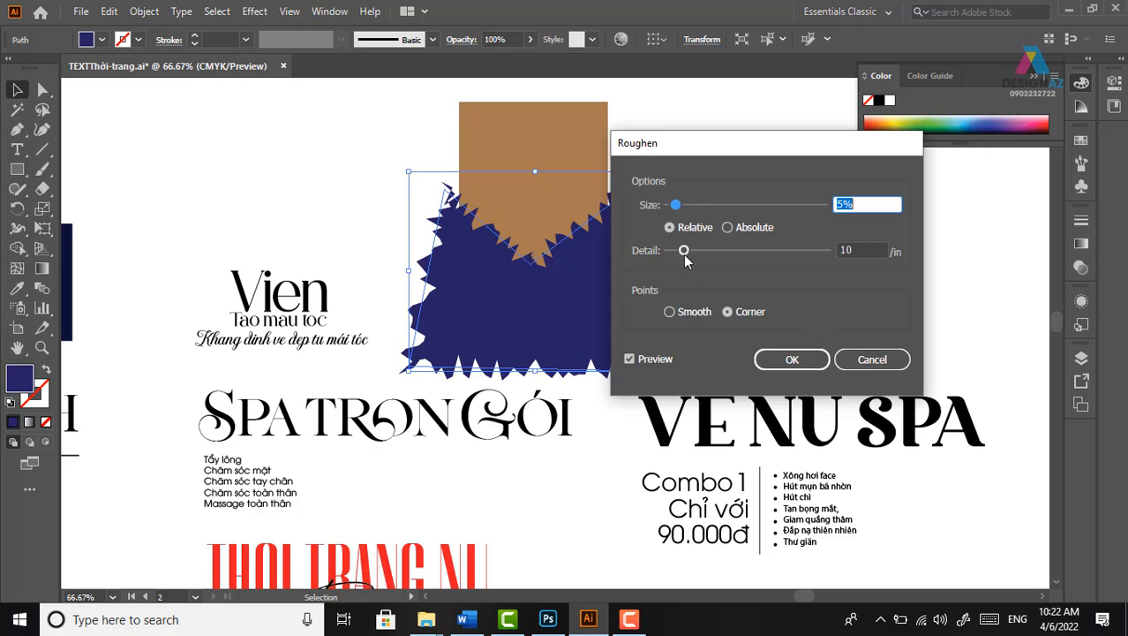
drag(681, 251, 672, 255)
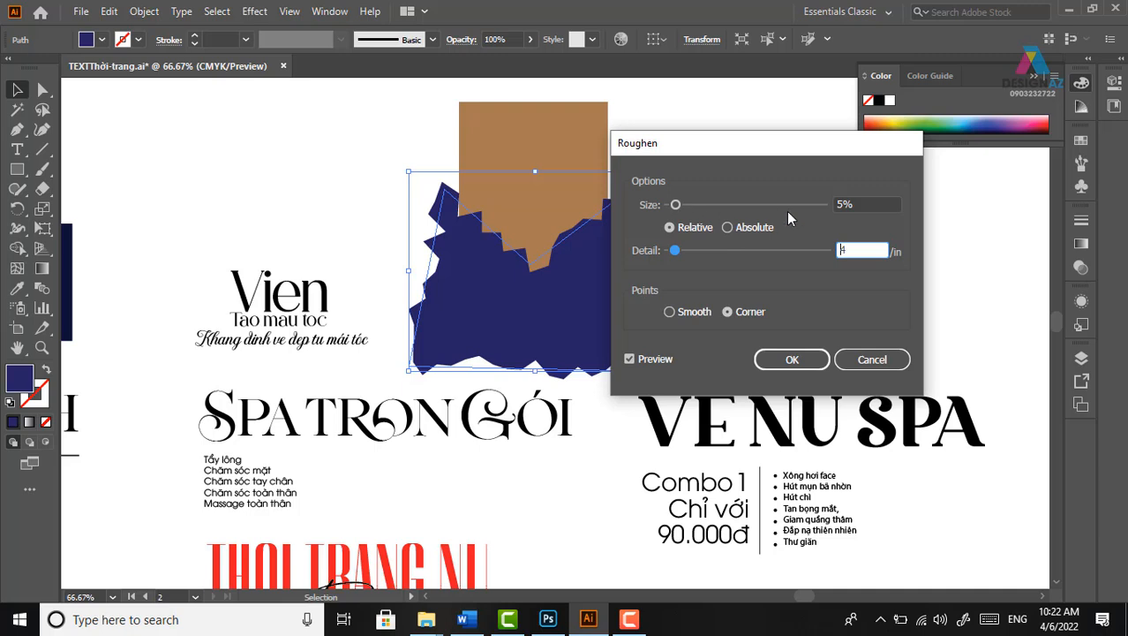
click(863, 204)
key(Down)
key(Down)
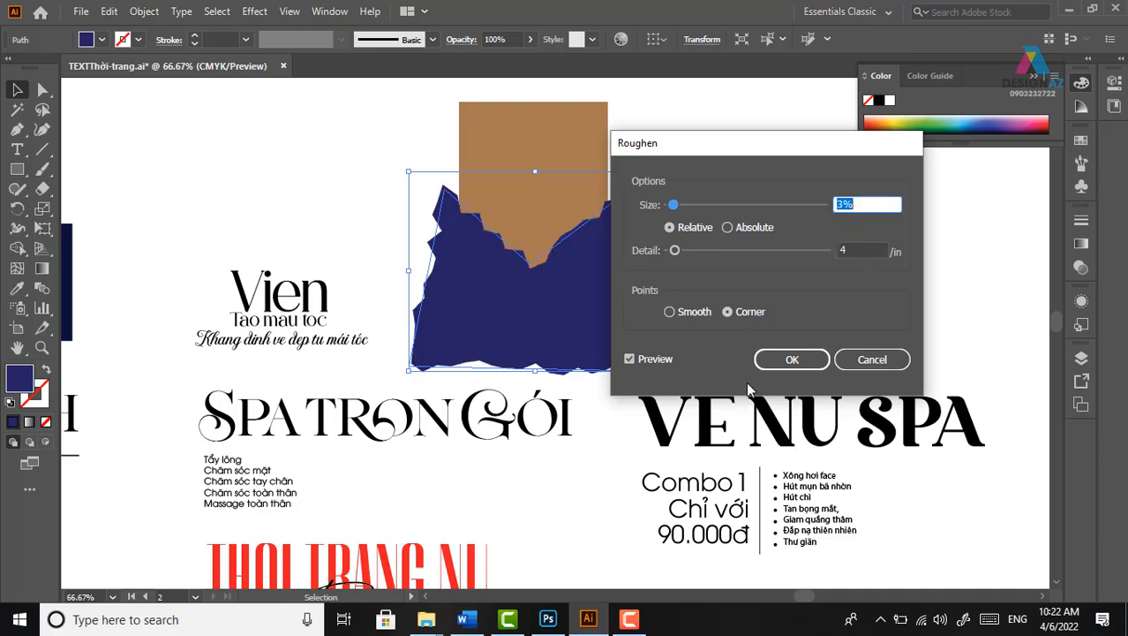
click(810, 362)
click(748, 360)
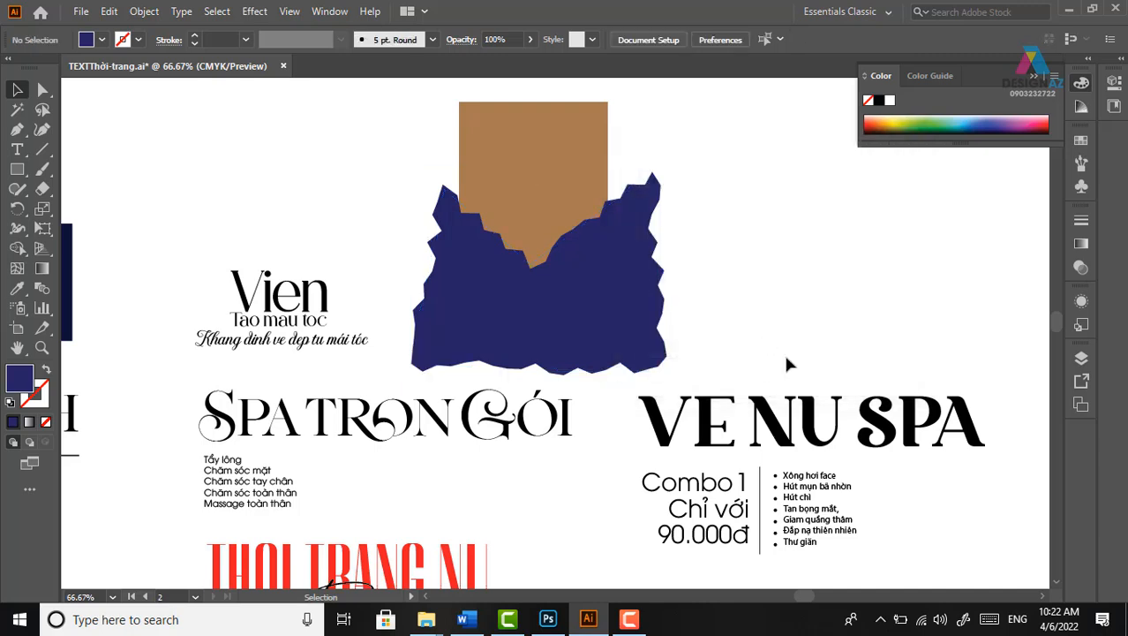
Flatten the roughened blue shape's transparency at medium resolution, preserving alpha transparency, to turn its jagged outline into real paths
key(z)
drag(346, 122, 740, 364)
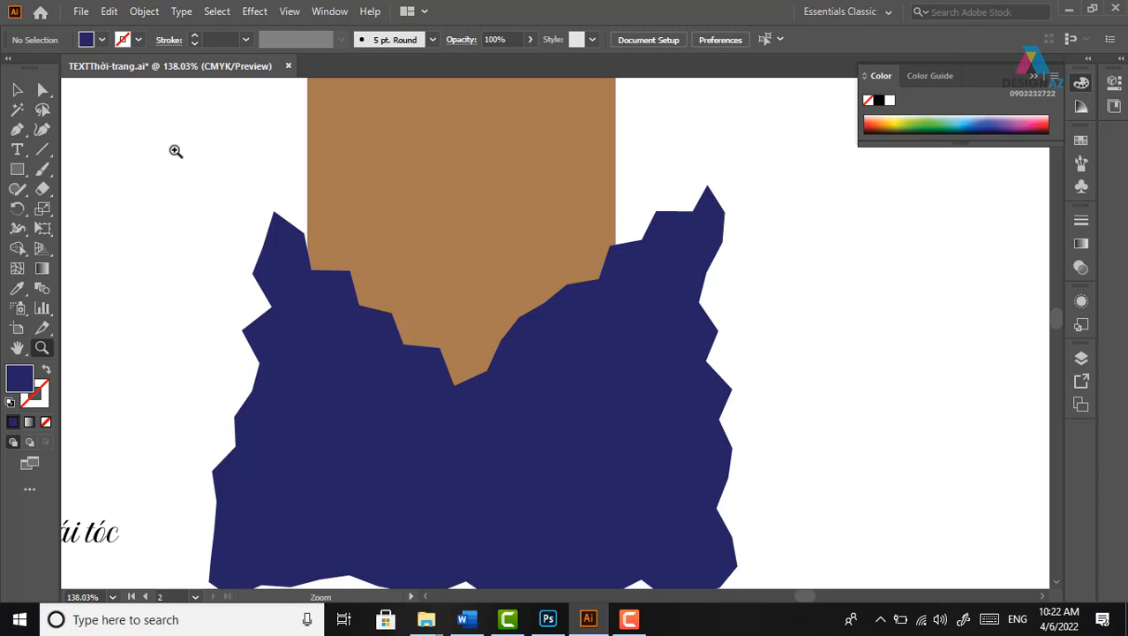
click(17, 89)
click(619, 385)
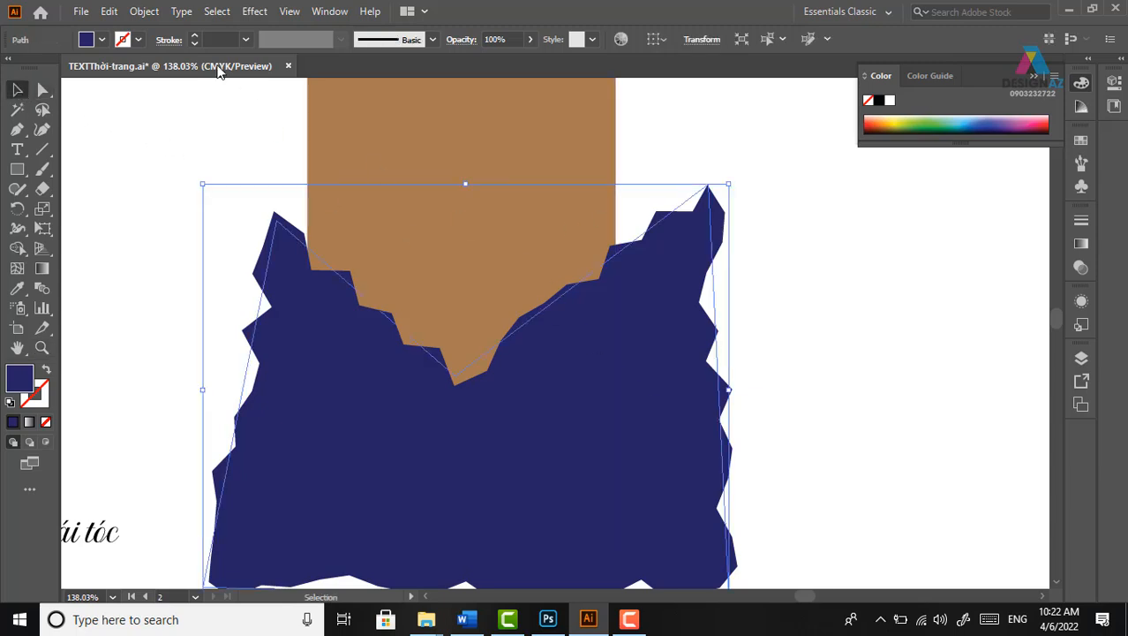
click(146, 12)
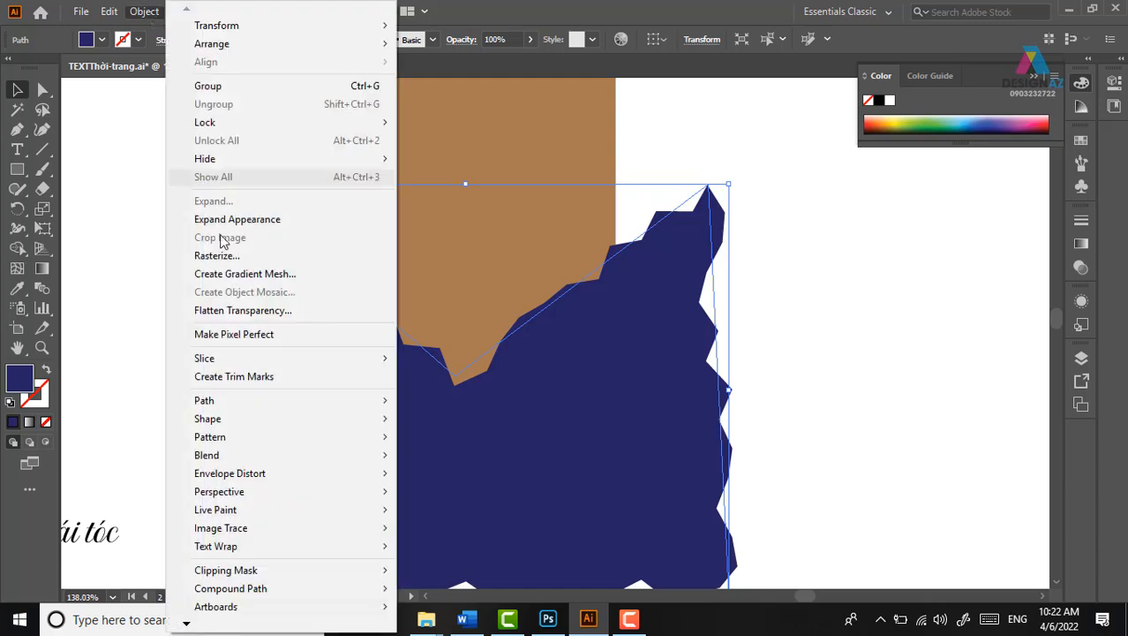
click(255, 311)
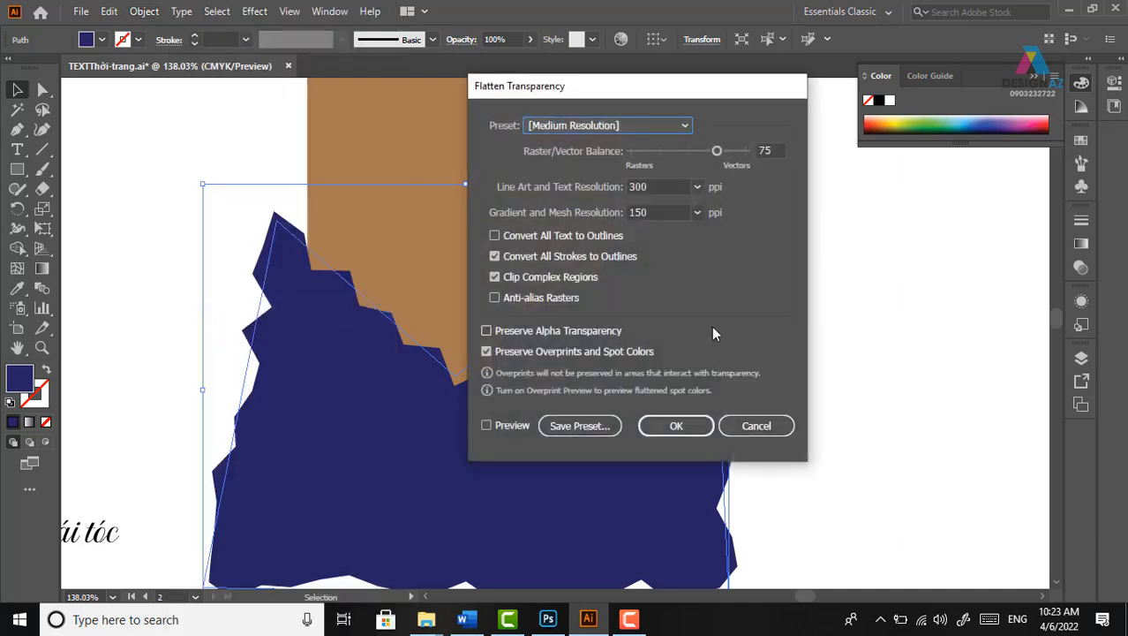
click(601, 334)
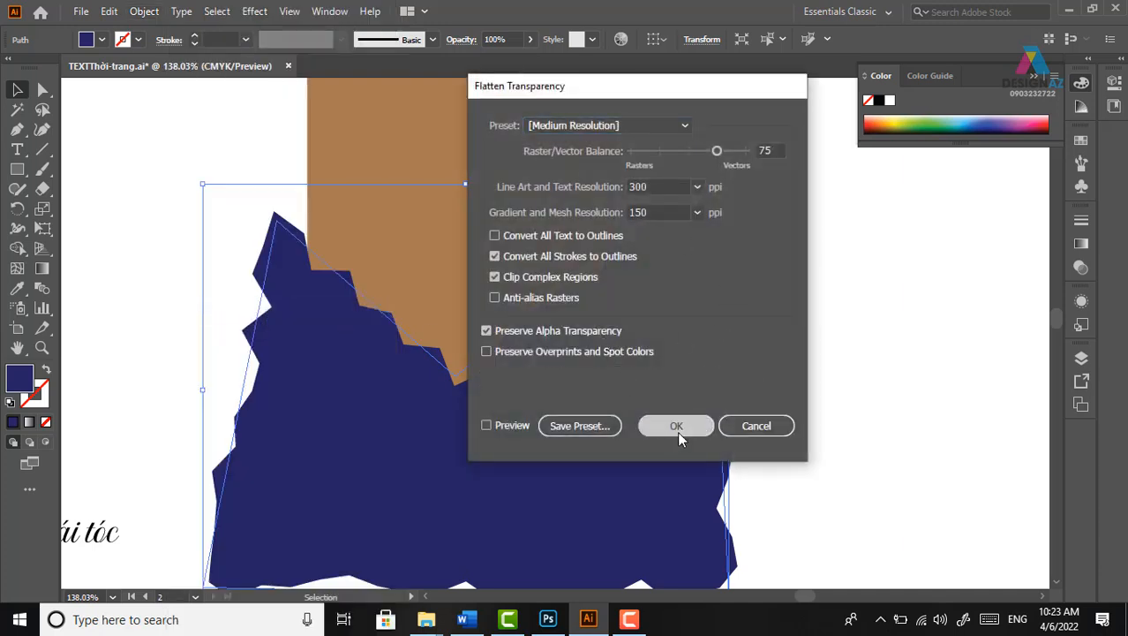
click(675, 428)
click(836, 323)
Remove the blue shape and its overlap from the brown rectangle with the Shape Builder, leaving a jagged lower edge
click(686, 342)
shift+click(548, 197)
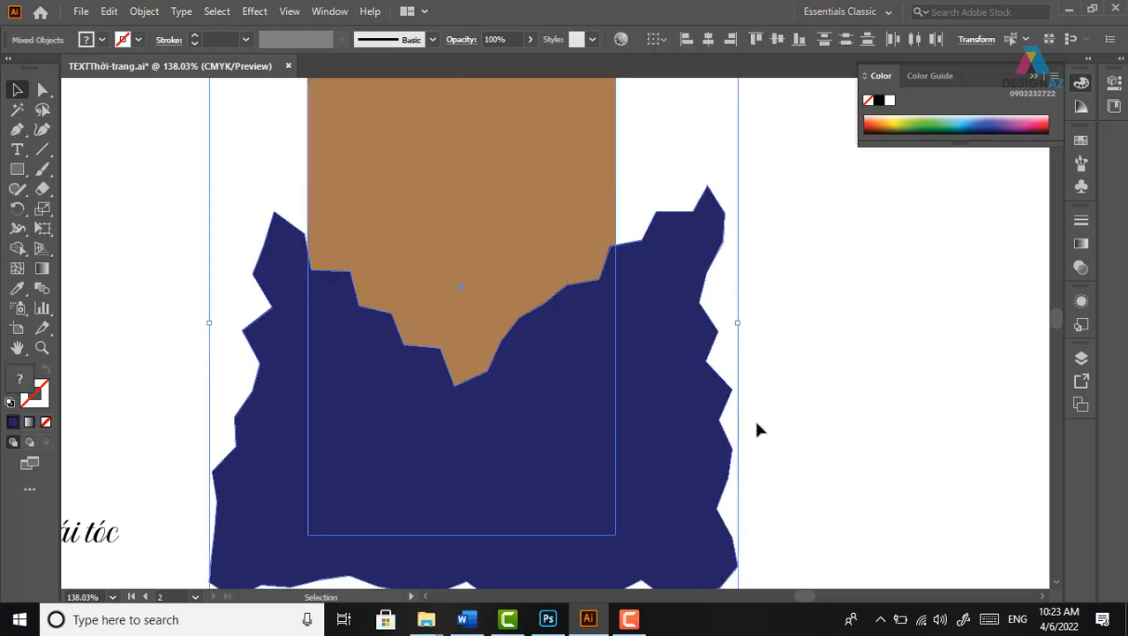
click(16, 248)
drag(189, 310, 379, 399)
click(18, 89)
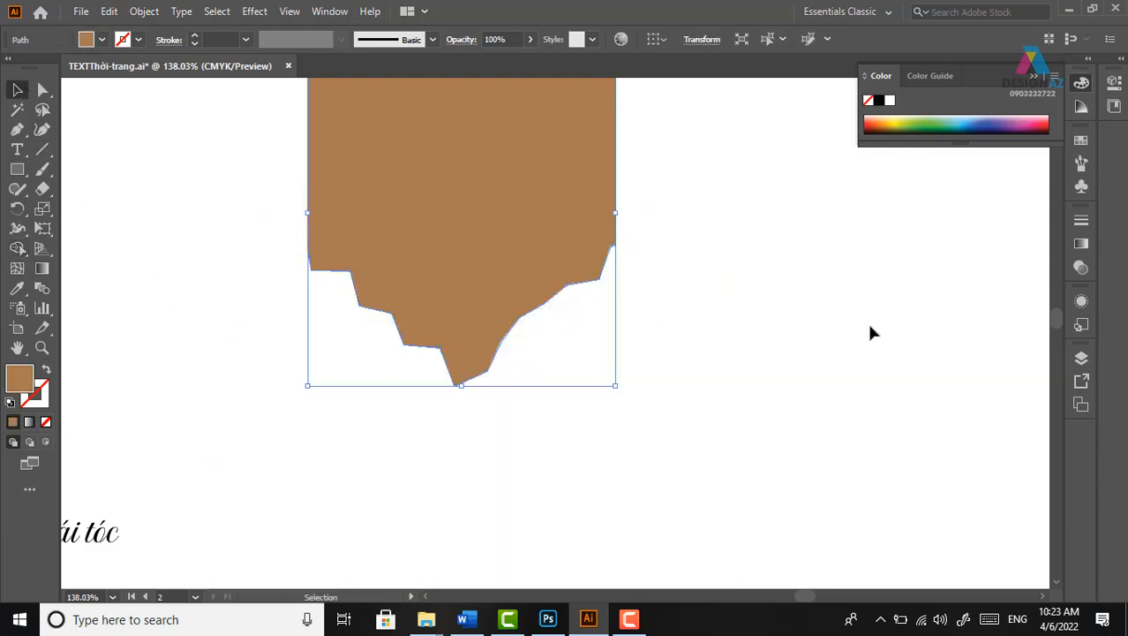
click(794, 430)
key(ctrl+minus)
key(ctrl+minus)
key(ctrl+minus)
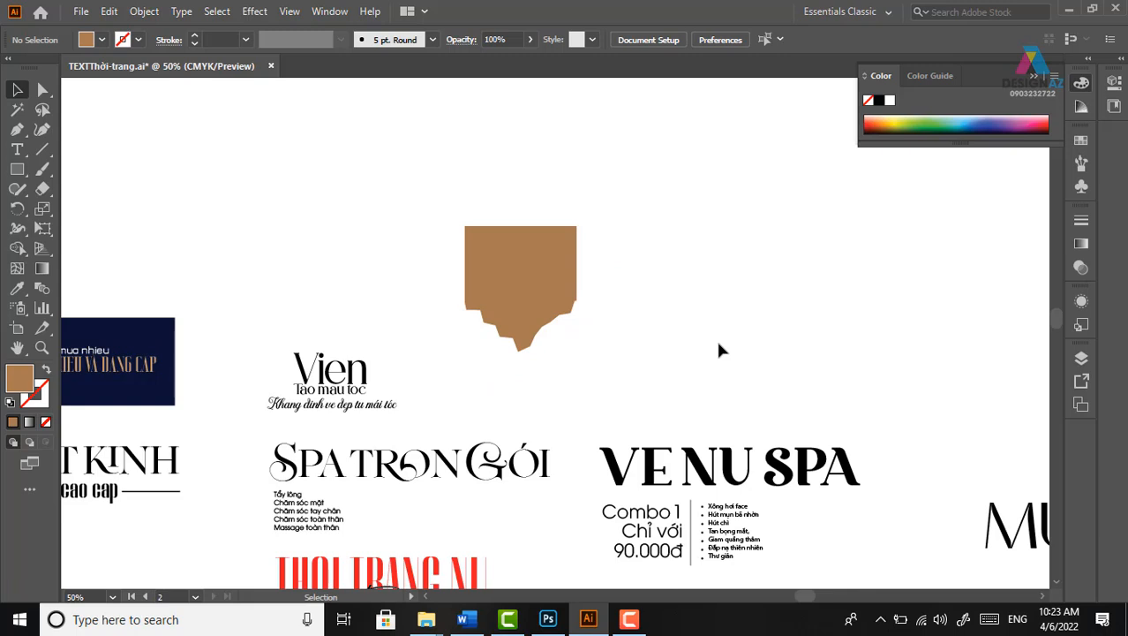
Copy the jagged brown shape, switch to Photoshop, paste it into the poster as a Smart Object and close the Libraries panel
click(557, 255)
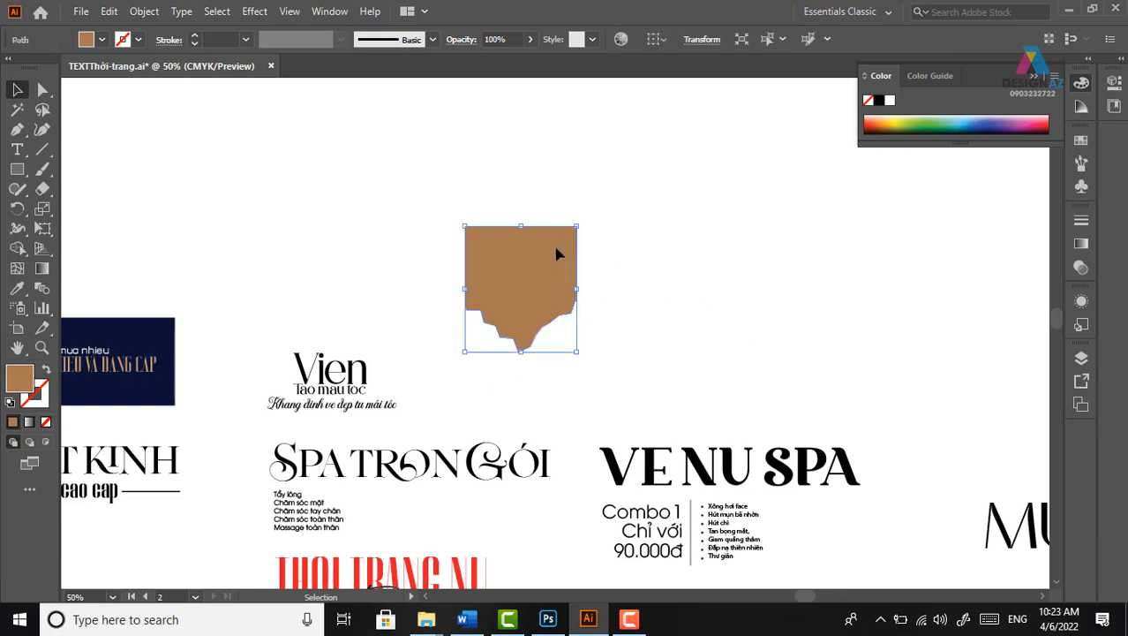
click(558, 250)
key(a)
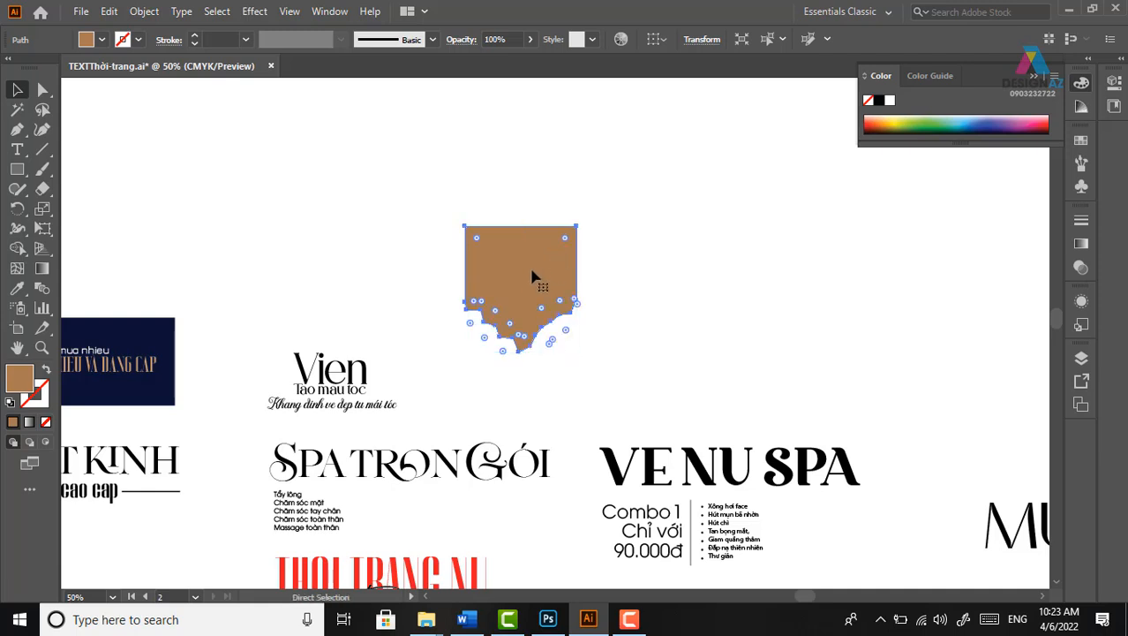
key(v)
click(547, 619)
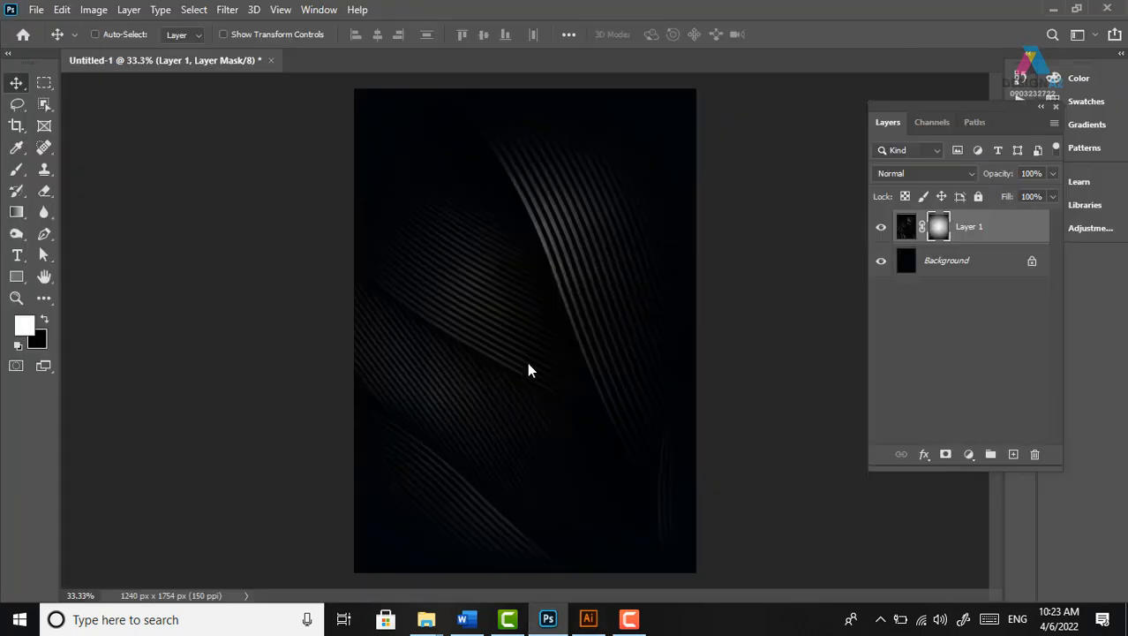
key(ctrl+v)
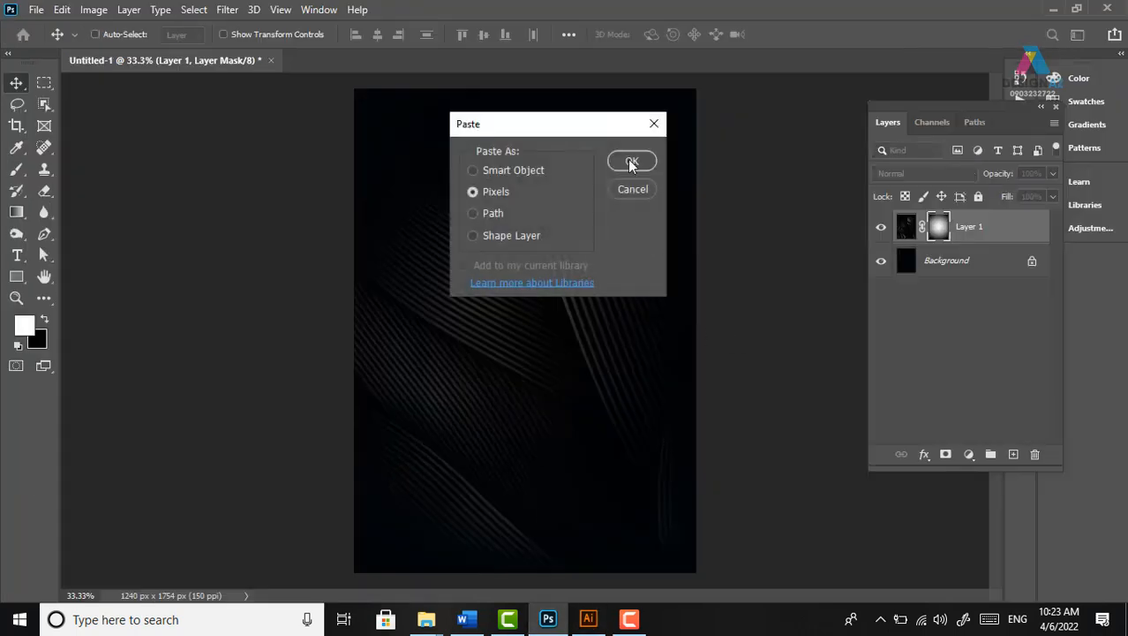
click(517, 172)
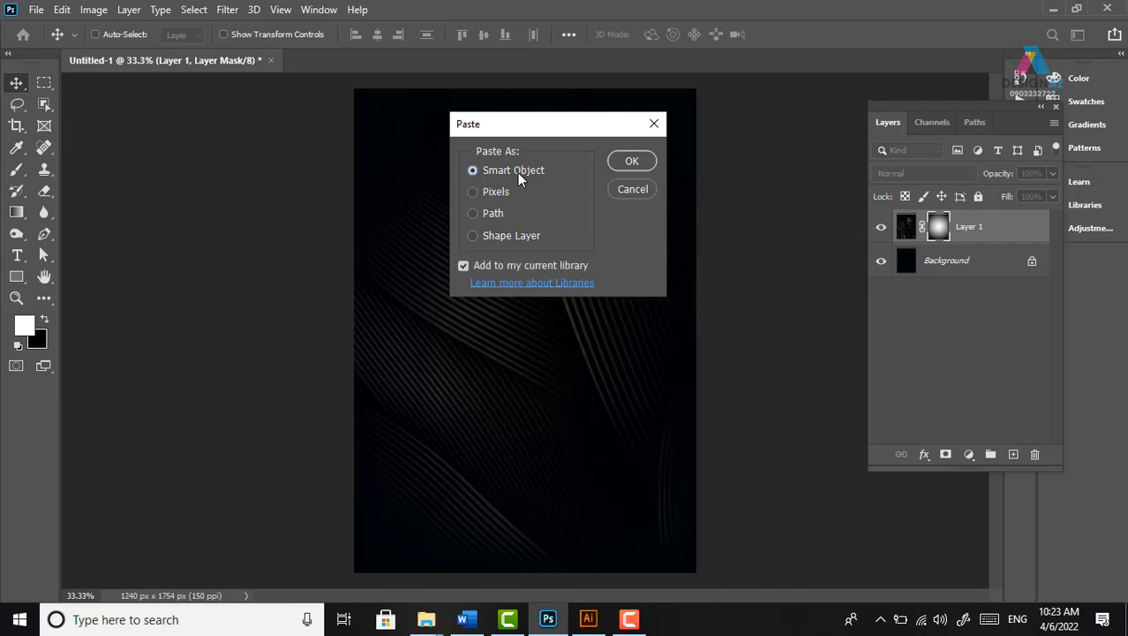
click(651, 168)
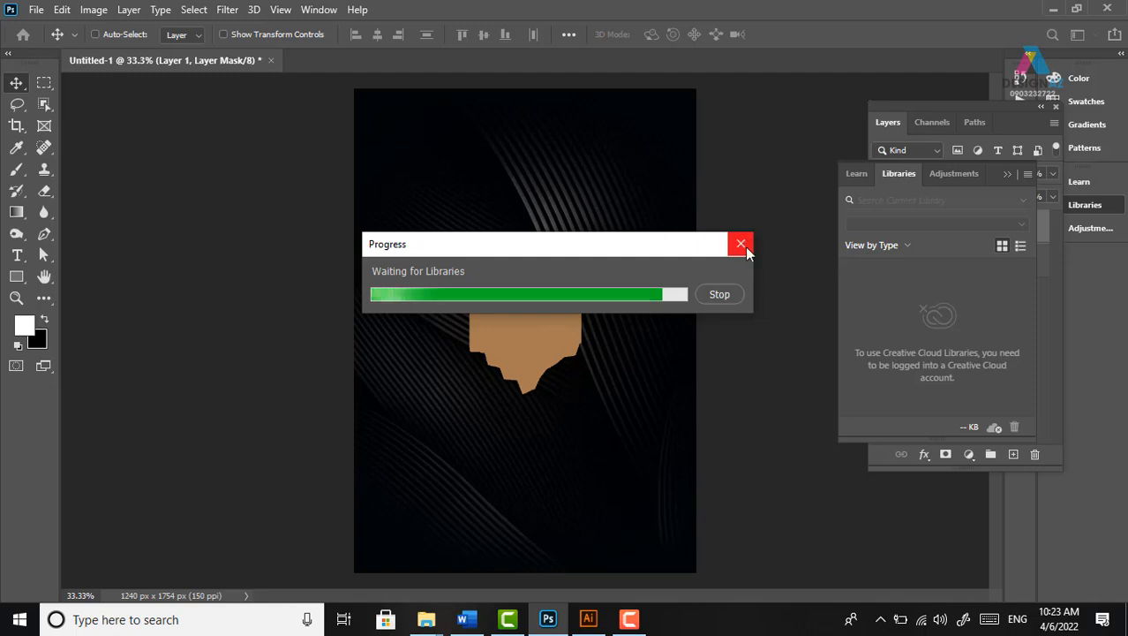
click(1013, 175)
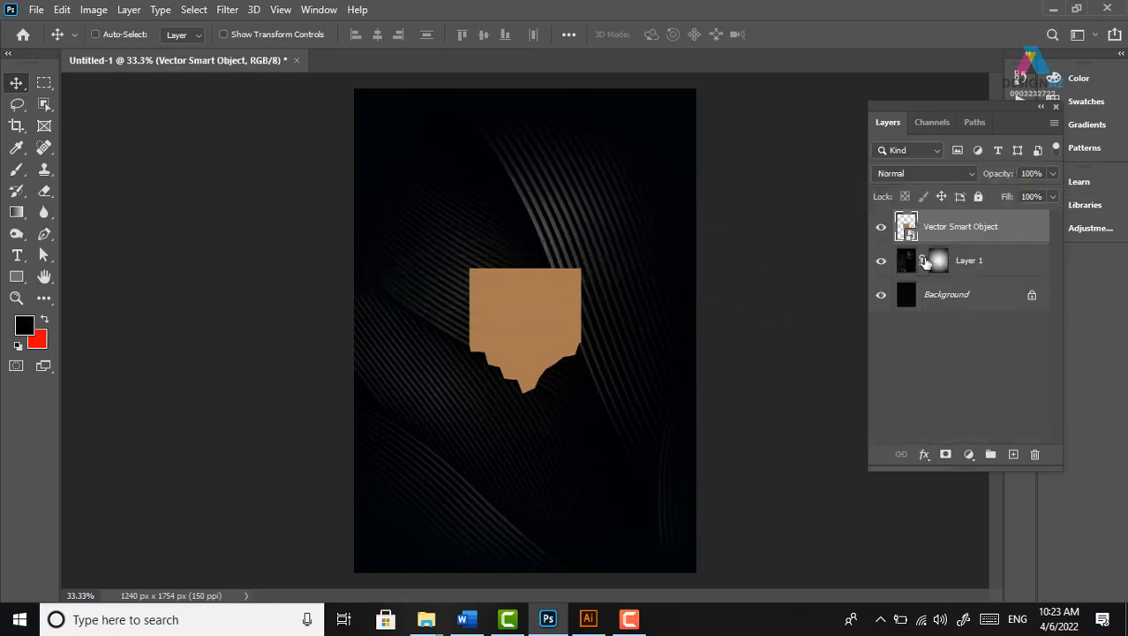
Move the brown shape to the poster's upper-left corner and scale it to span the full width of the page
drag(479, 277, 407, 140)
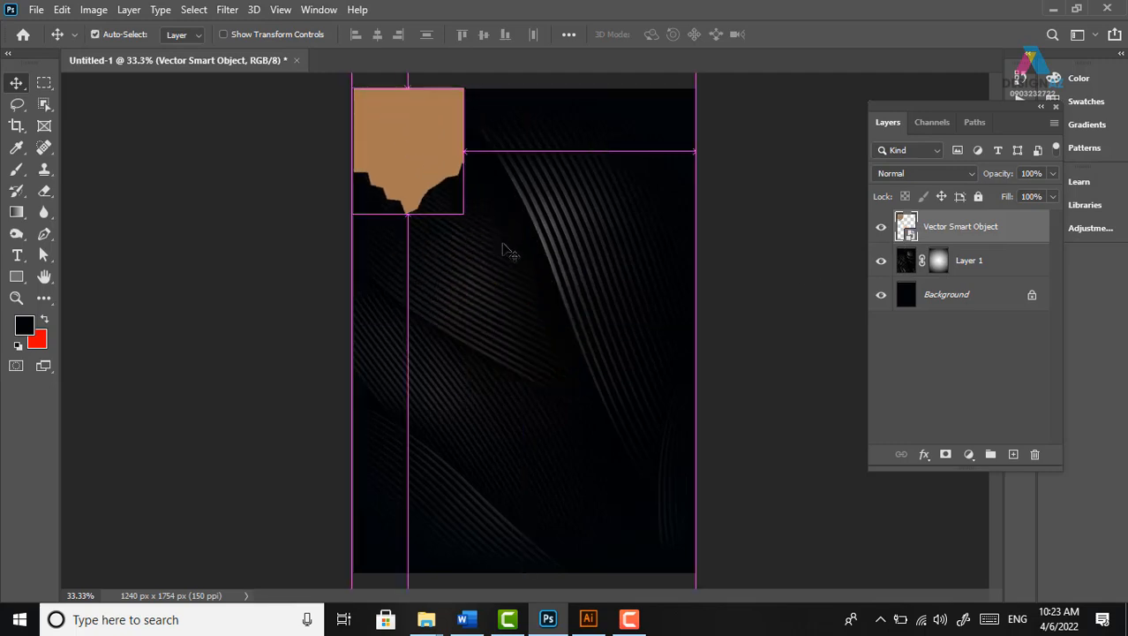
key(ctrl+t)
drag(466, 216, 747, 445)
key(Return)
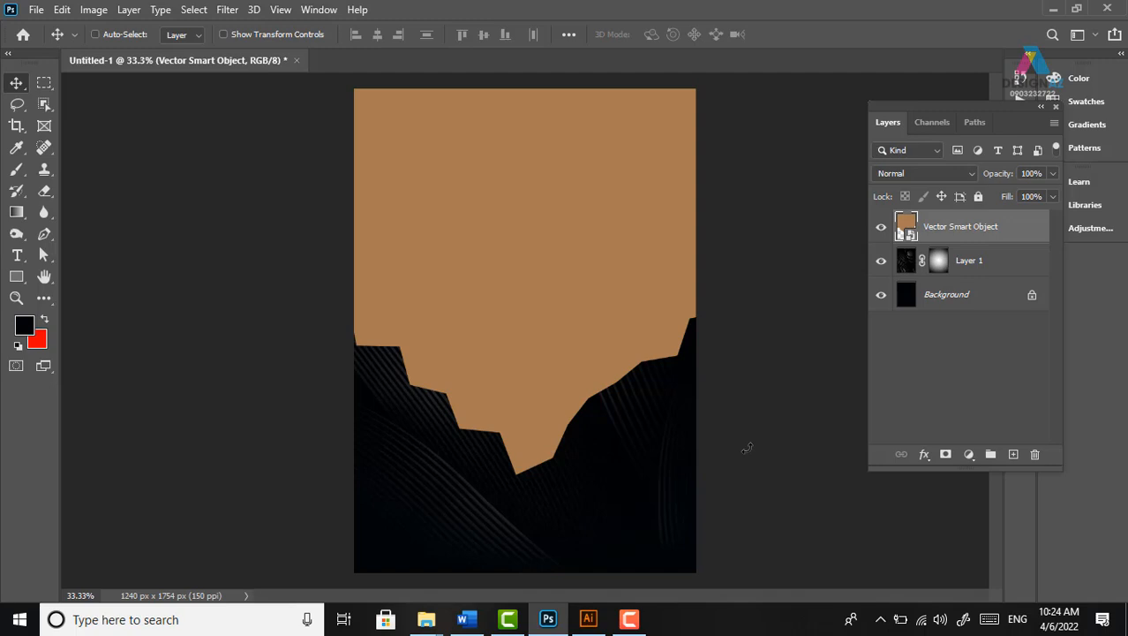
right_click(560, 196)
click(601, 208)
Browse to the PHOTOSHOP folder on drive F and look through the entries starting with "g" for the exercise folder
key(ctrl+o)
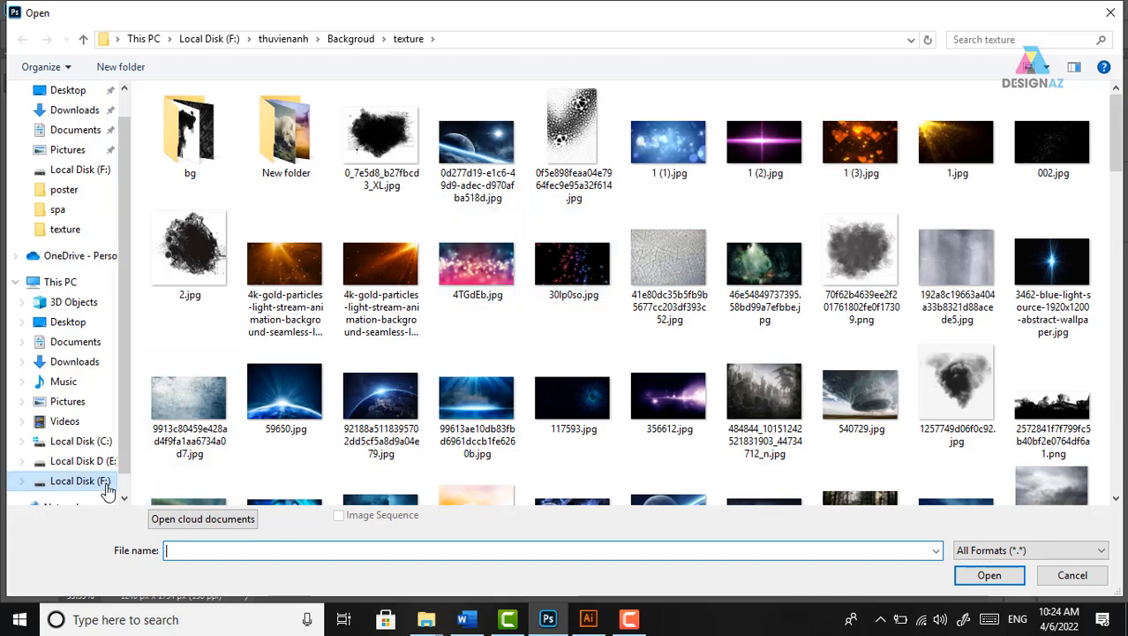
click(101, 485)
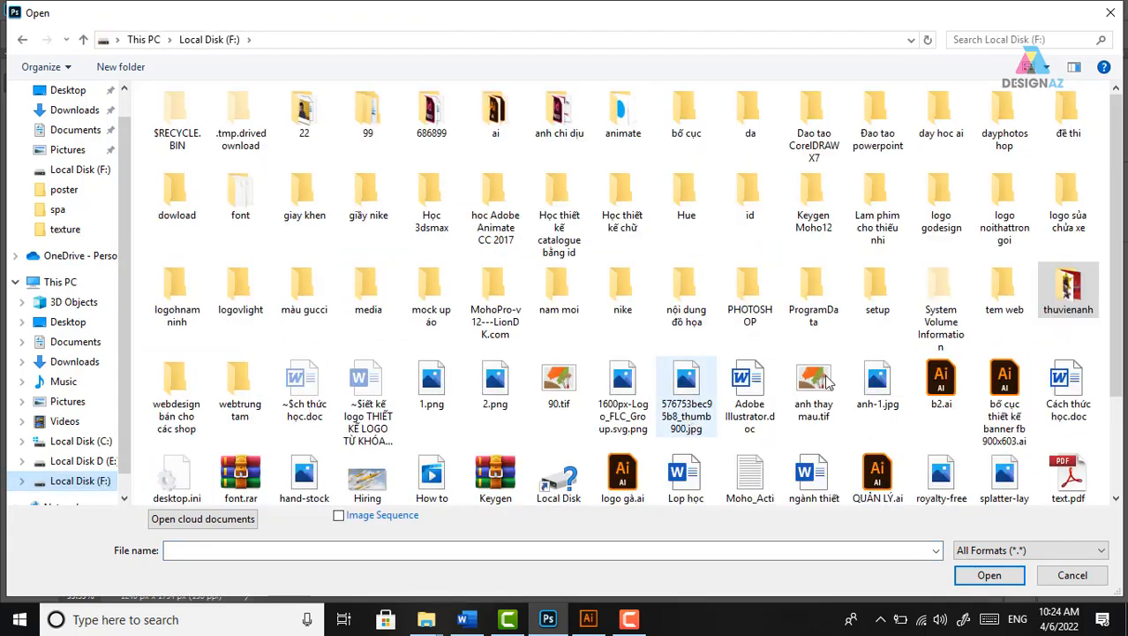
double_click(750, 287)
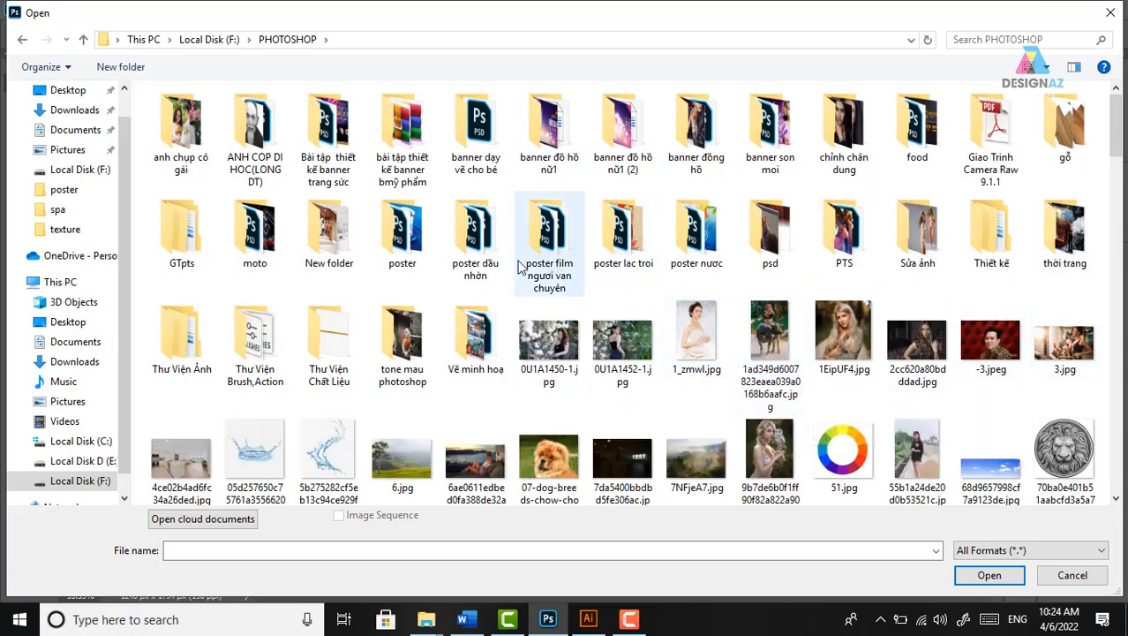
click(491, 250)
key(g)
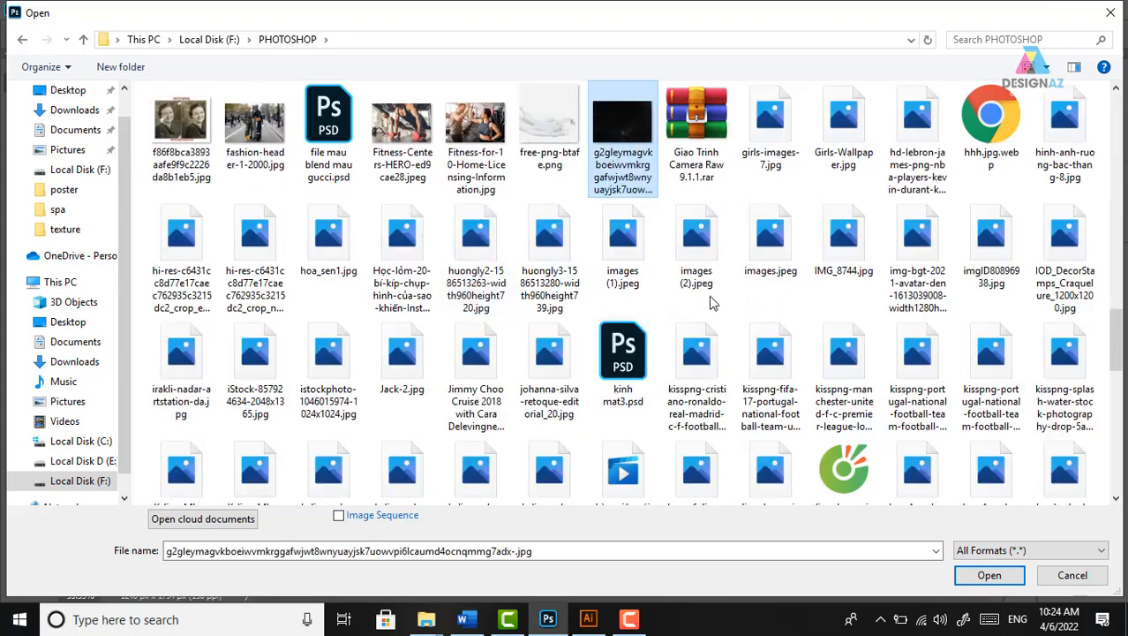
key(g)
key(g)
key(g)
key(g)
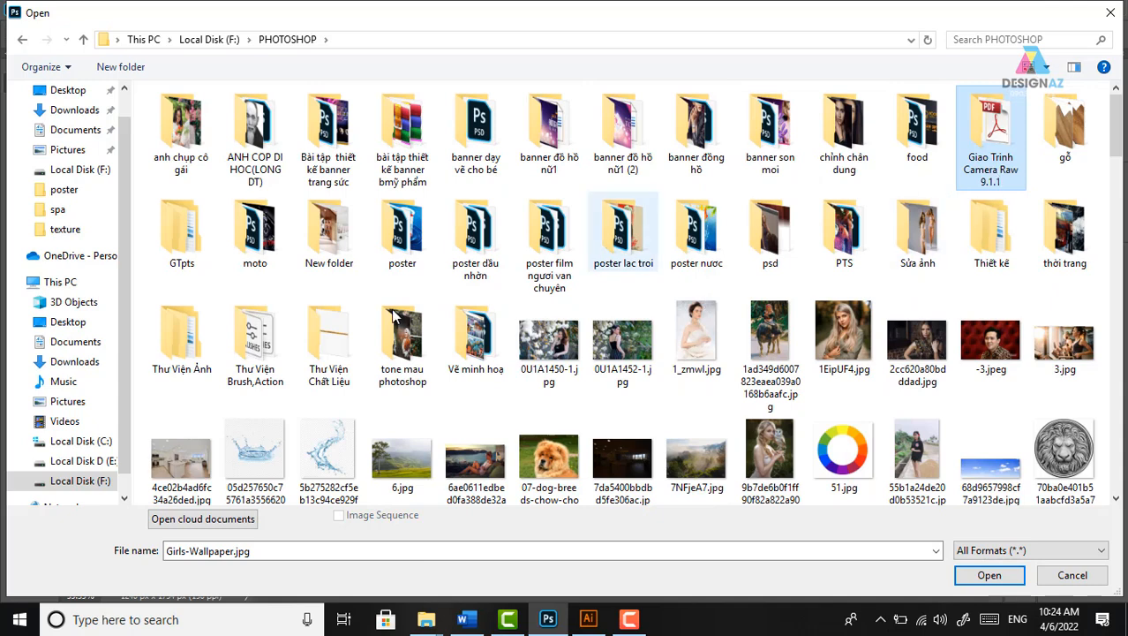
Open the 30 Shine logo image 15a64cca97be81902b337822e2218fd8.jpg from the "tao mau toc" folder within GTpts
double_click(181, 231)
double_click(227, 150)
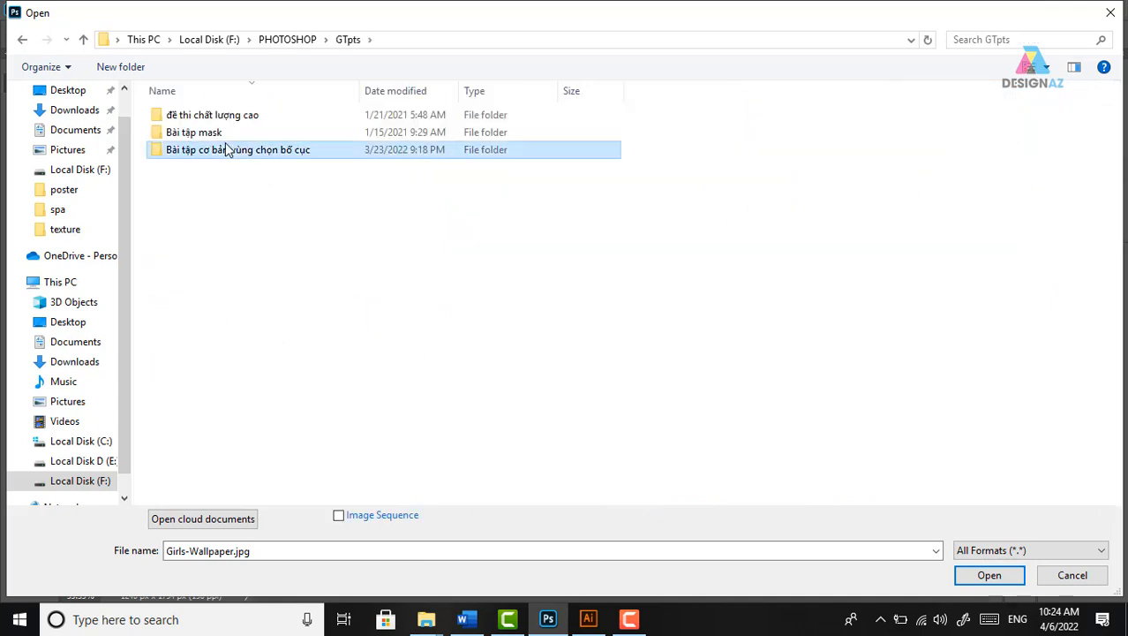
double_click(448, 332)
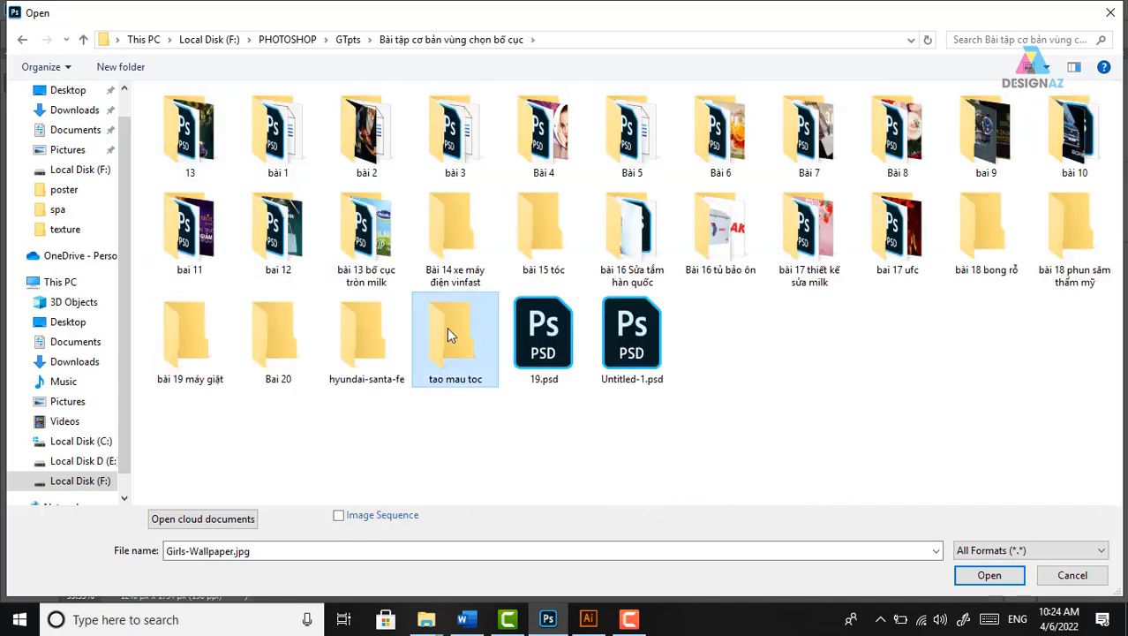
click(189, 141)
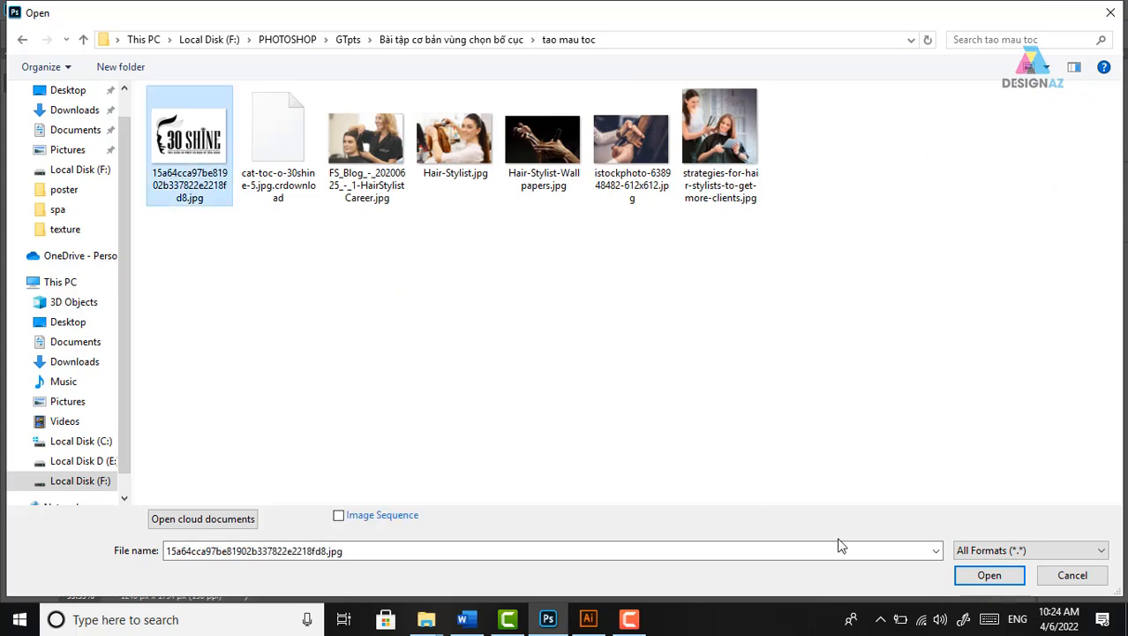
click(988, 575)
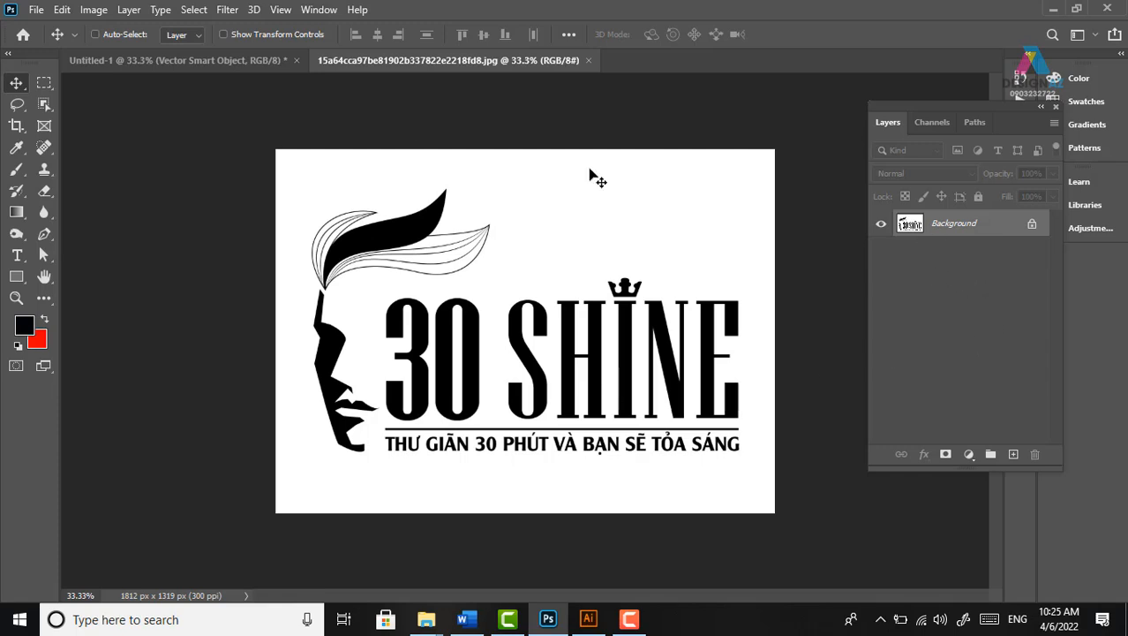
click(94, 11)
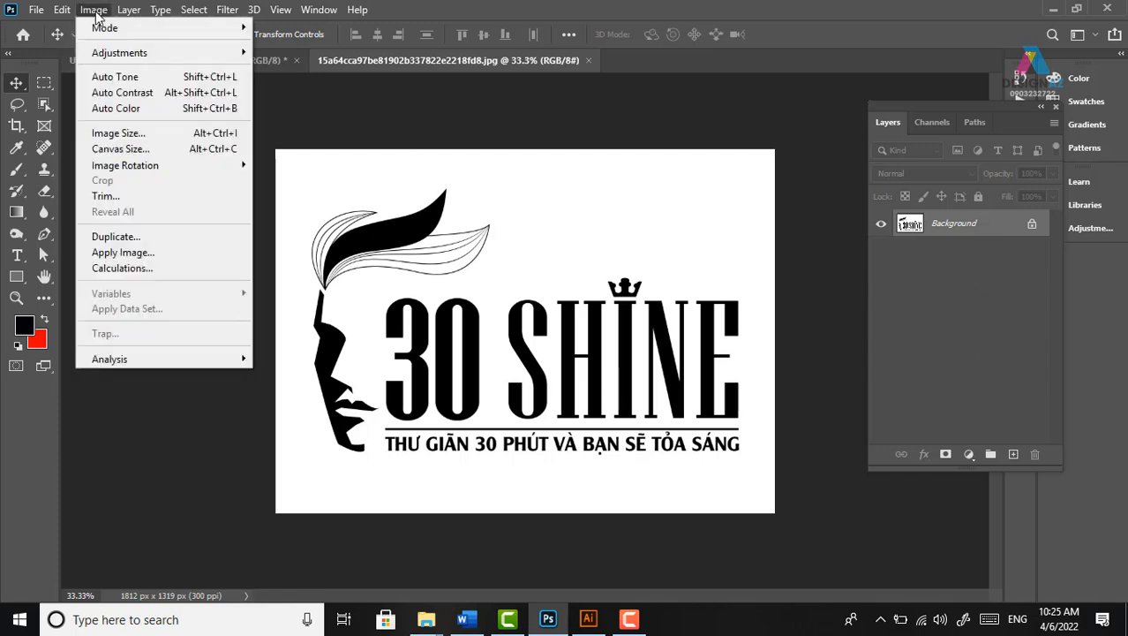
click(168, 251)
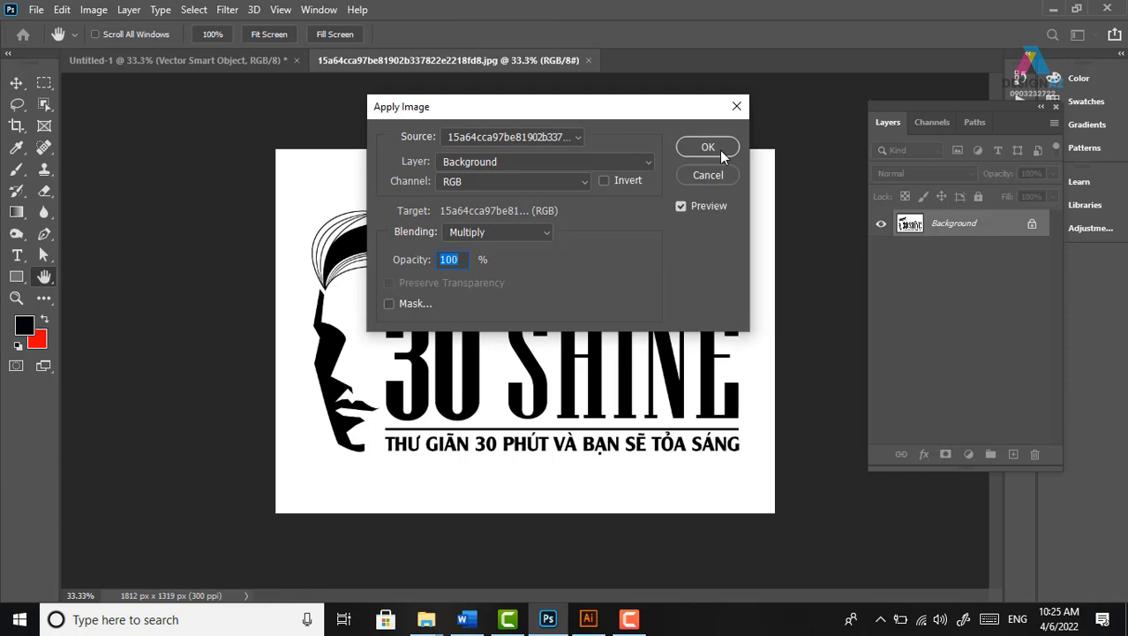
click(736, 106)
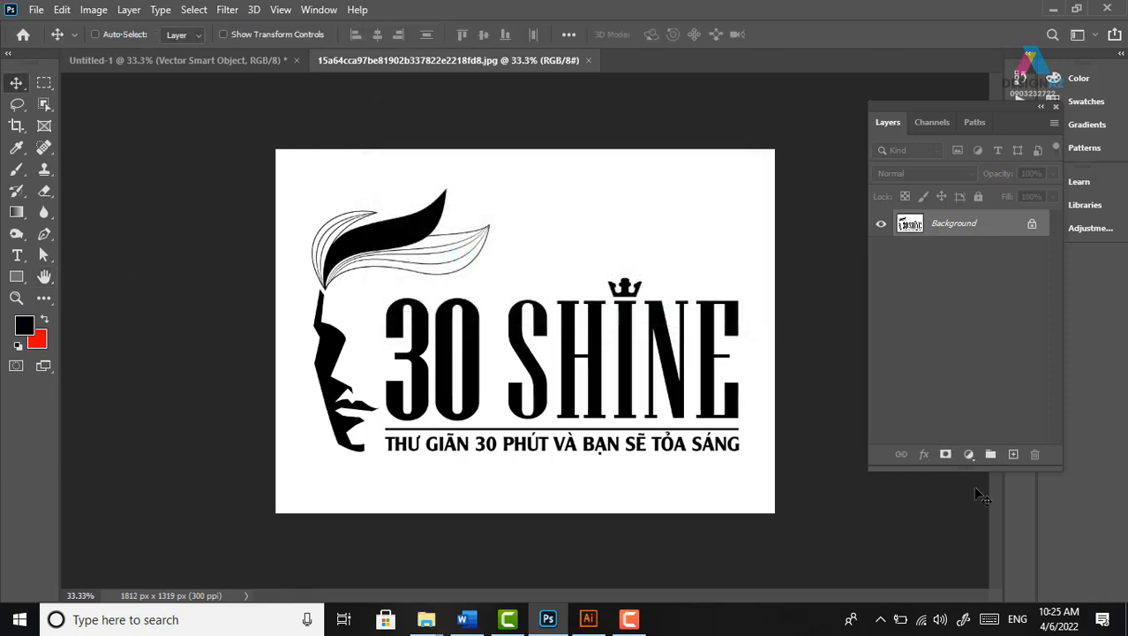
Add a layer mask to the logo image and apply the inverted merged RGB image to it with Multiply blending at 100% opacity
click(945, 453)
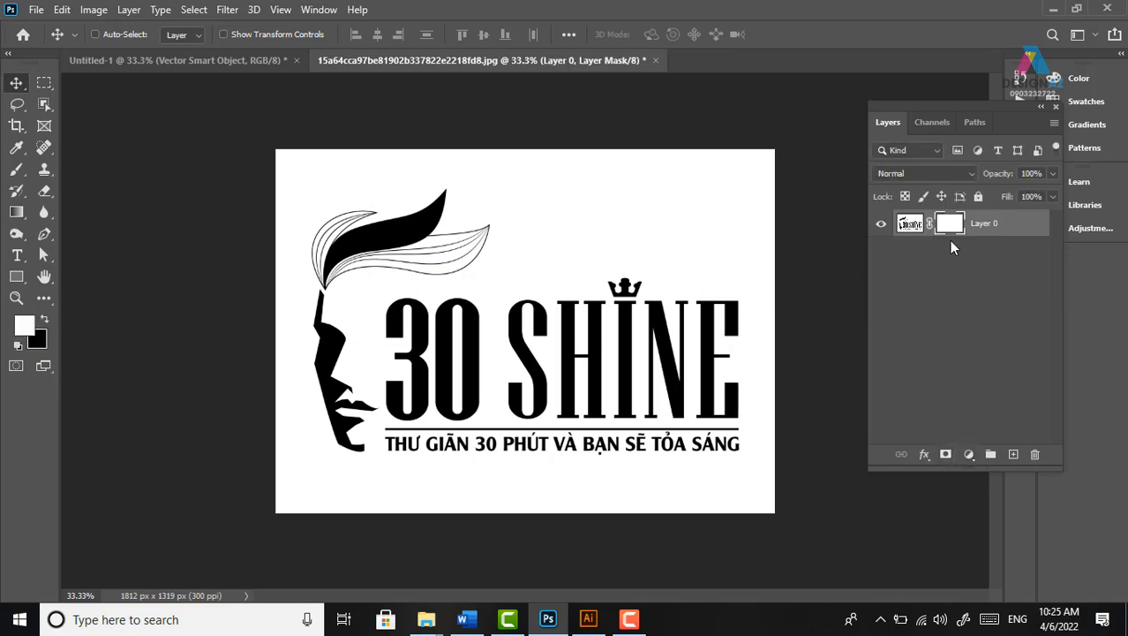
click(93, 10)
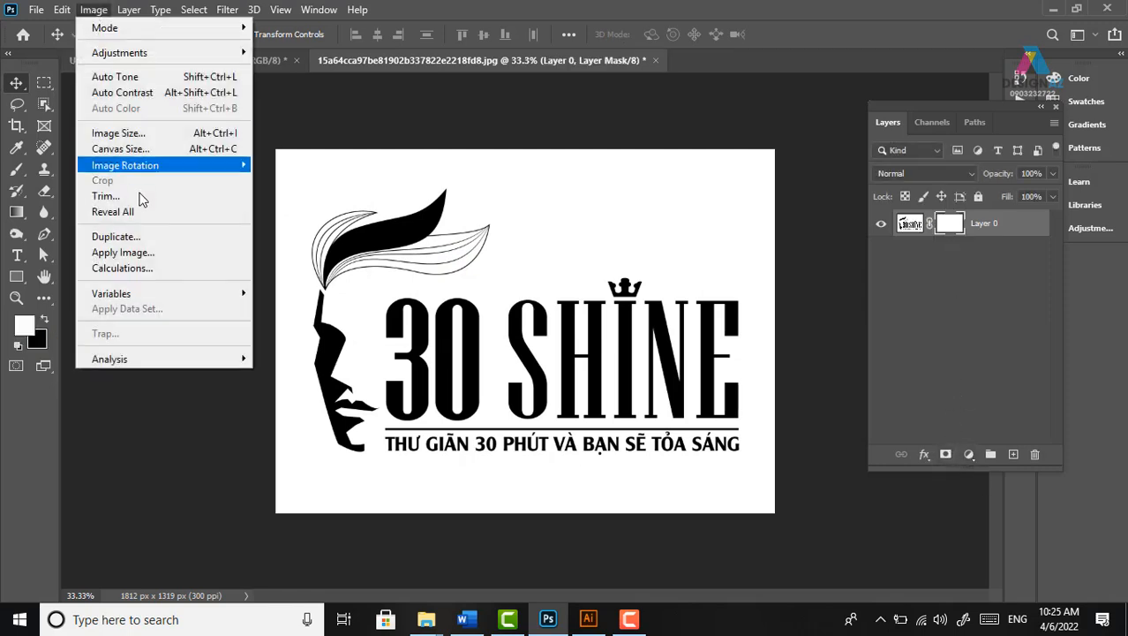
click(151, 252)
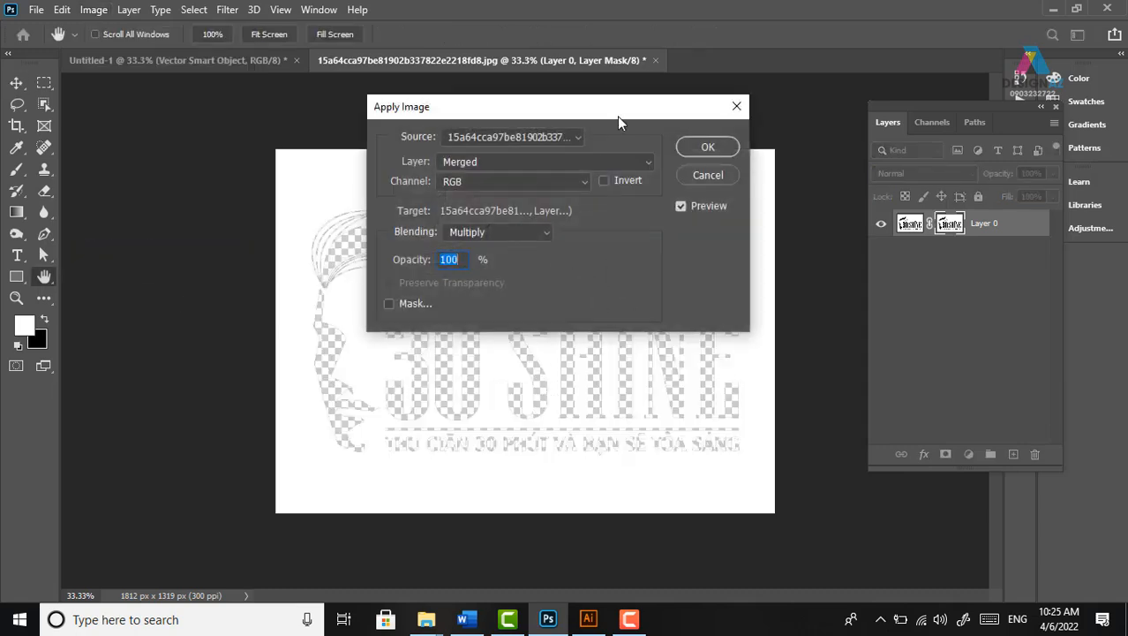
drag(618, 108, 296, 109)
click(280, 176)
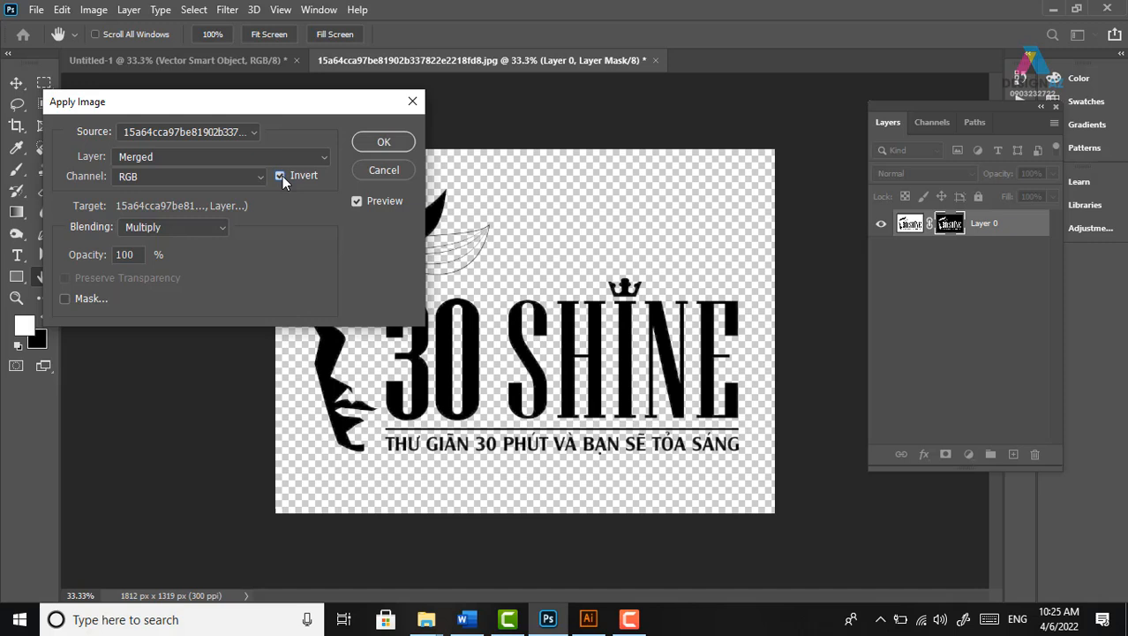
click(383, 142)
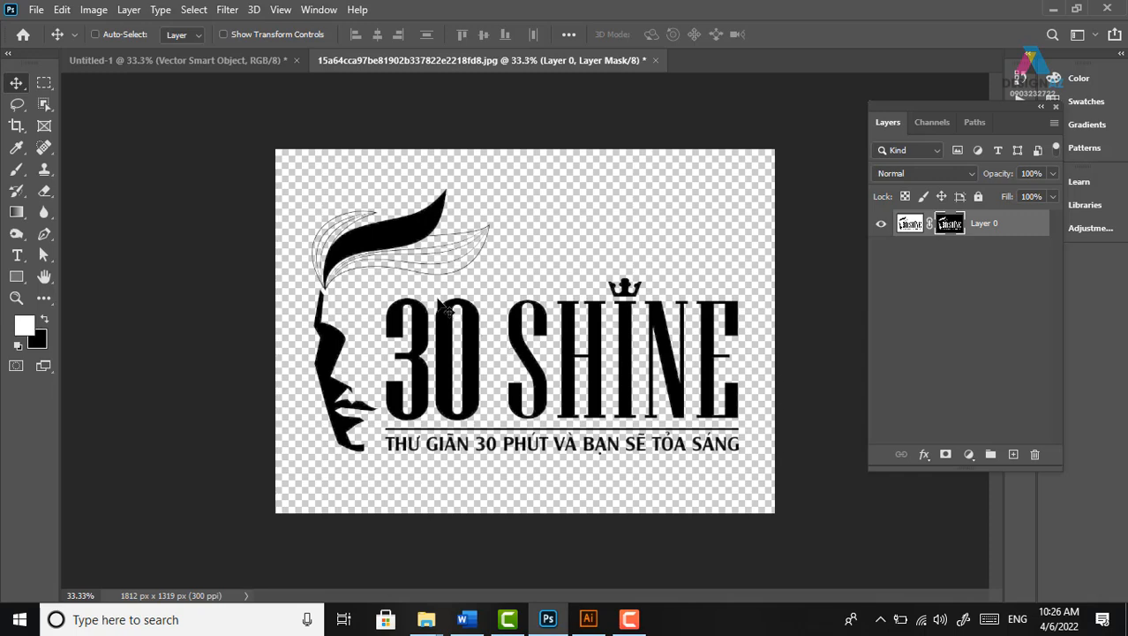
Target the logo layer's image instead of its mask and fill it with the black foreground colour
key(ctrl+plus)
key(ctrl+plus)
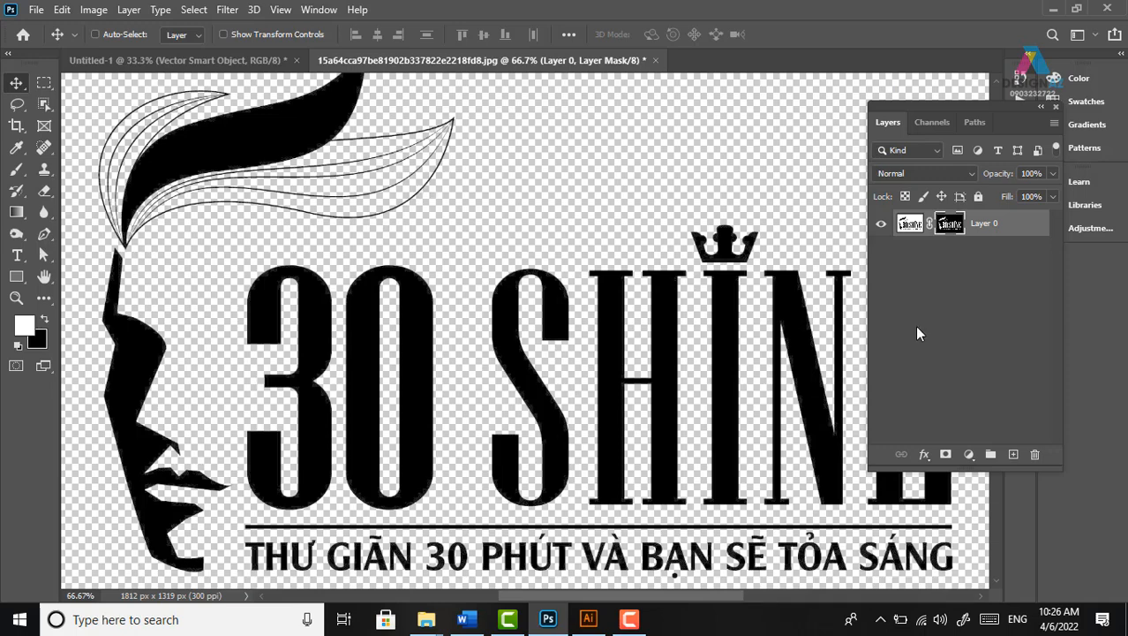
click(917, 232)
drag(353, 375, 435, 319)
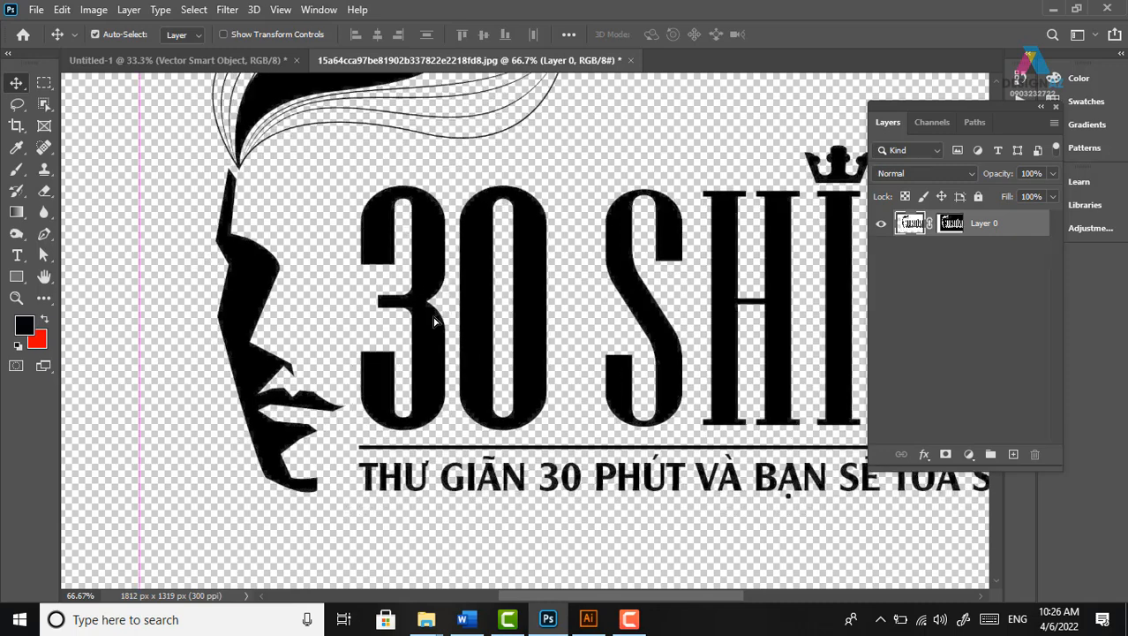
key(ctrl+z)
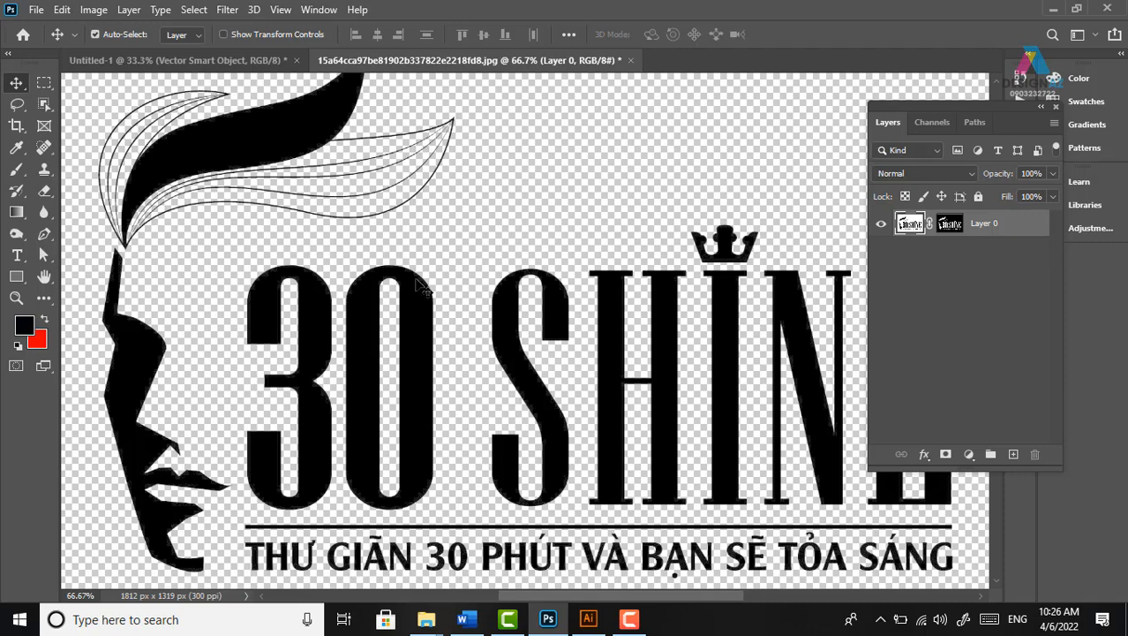
key(ctrl+plus)
key(ctrl+plus)
key(ctrl+plus)
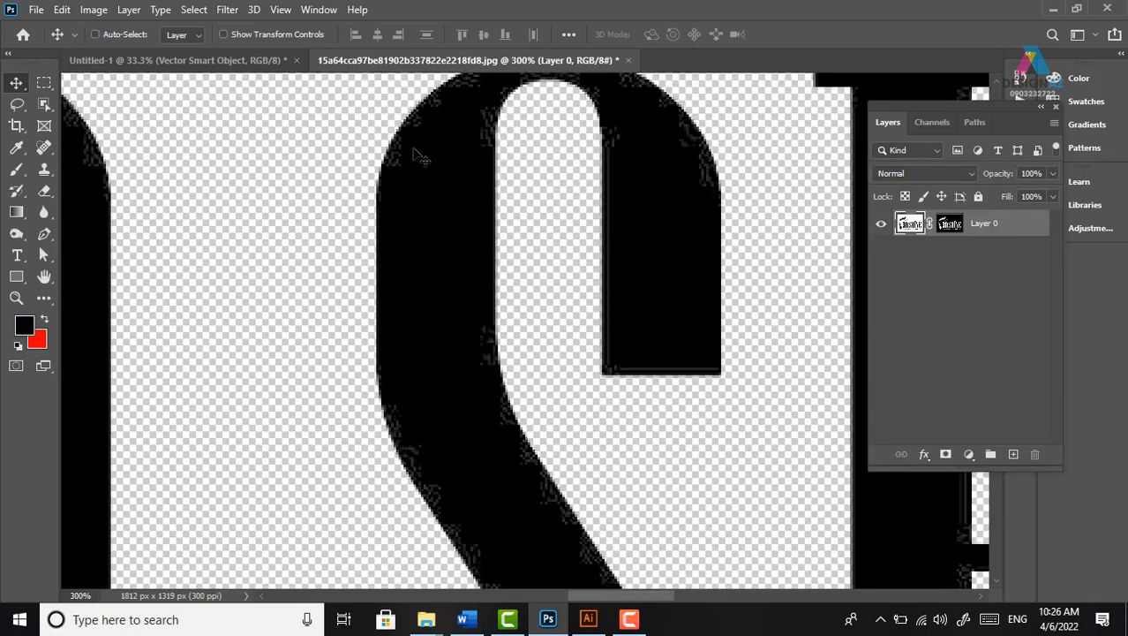
click(1012, 454)
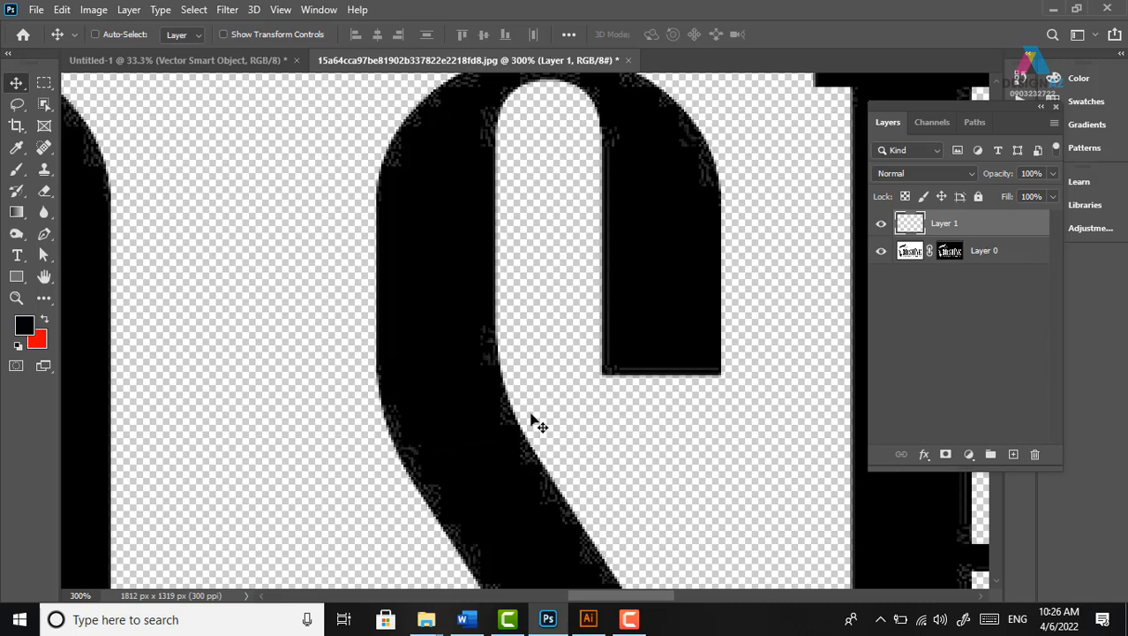
key(ctrl+z)
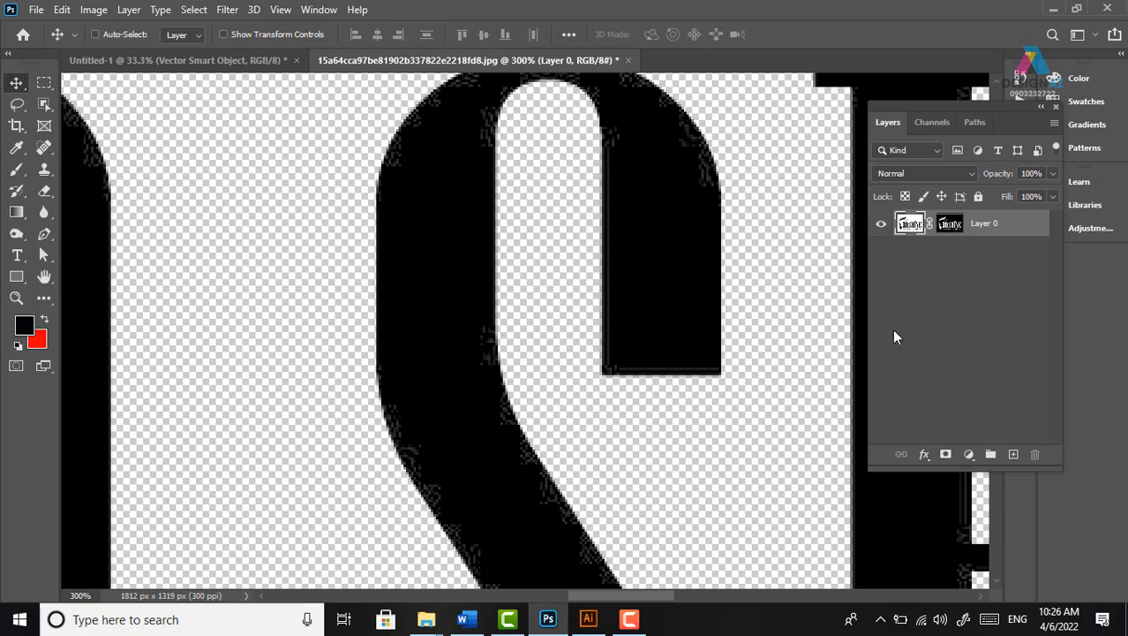
key(alt+BackSpace)
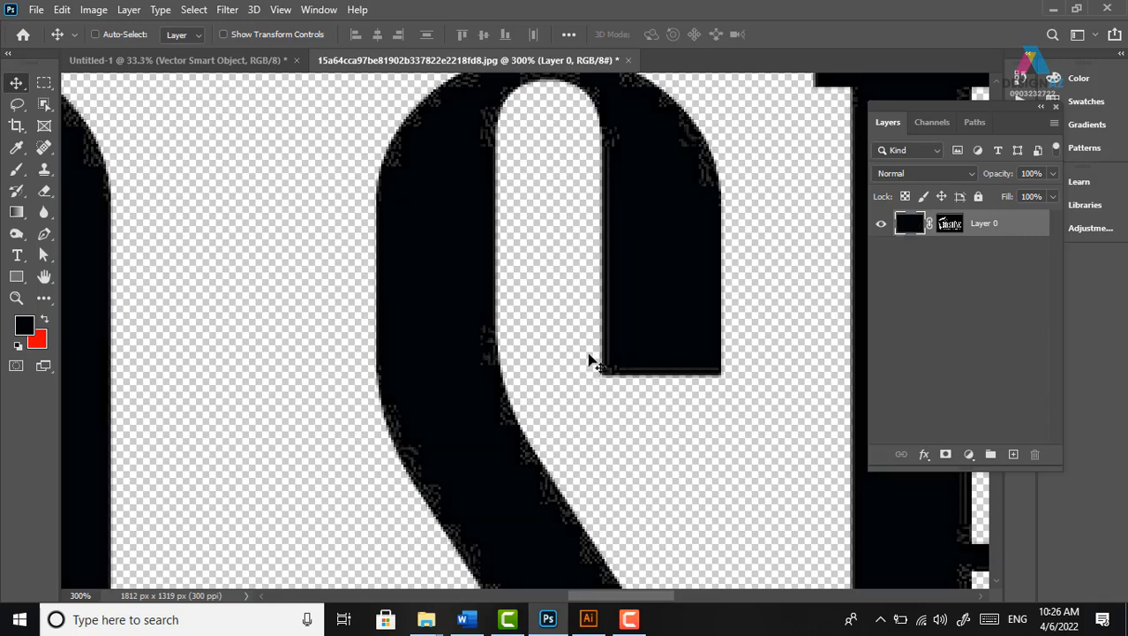
Display the logo's layer mask on its own and raise its black input level with Levels to clear the grey specks around the letters
scroll(700, 265, up, 3)
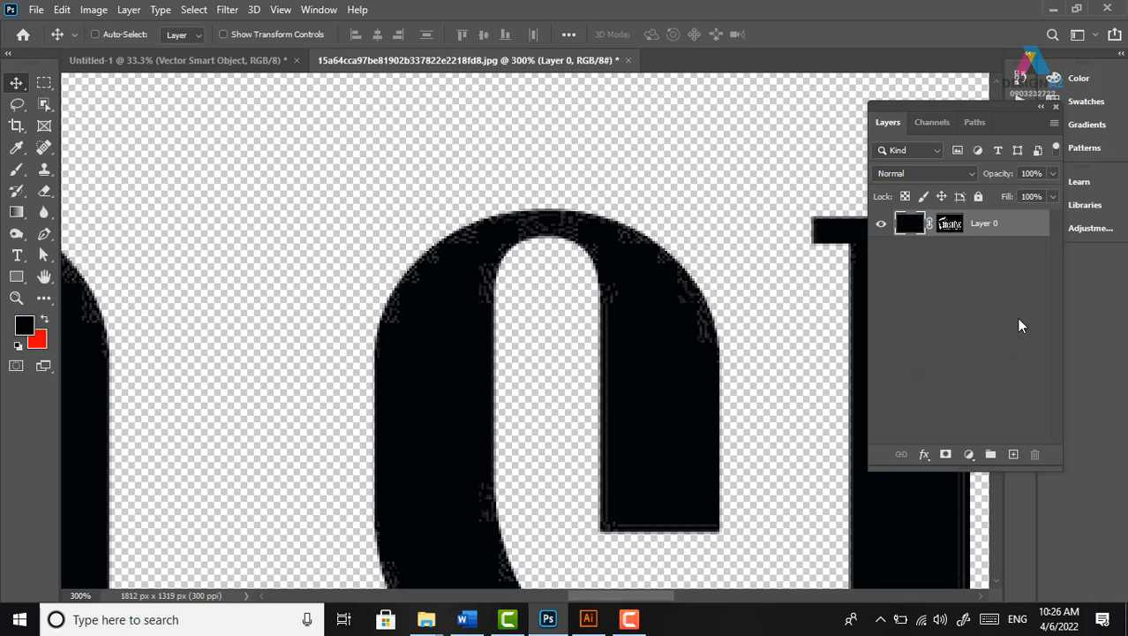
alt+click(950, 225)
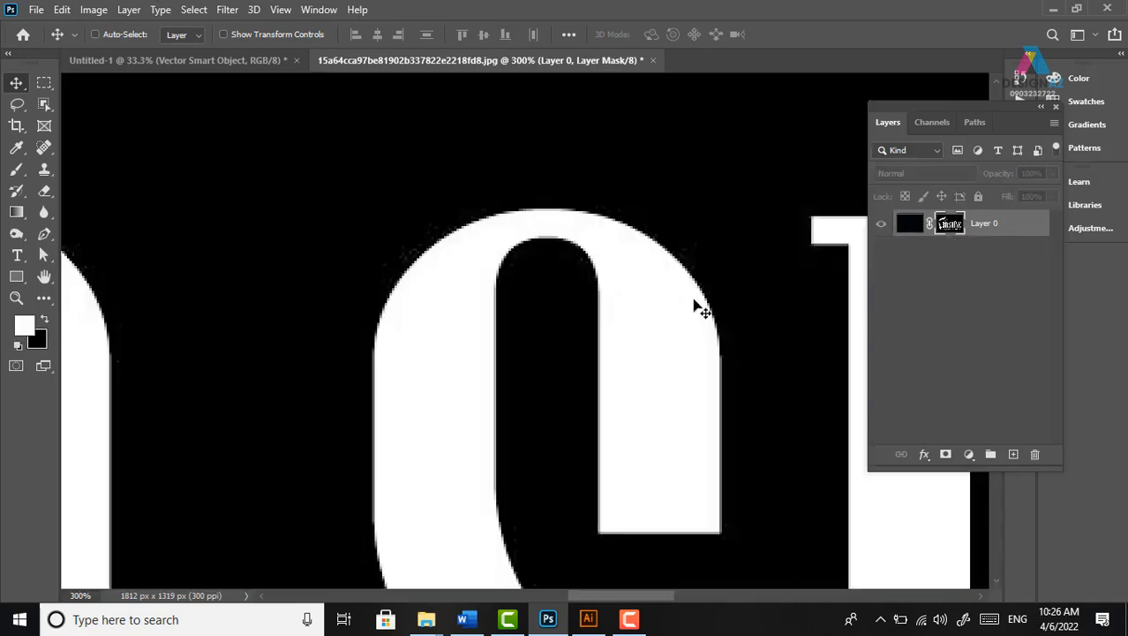
scroll(693, 305, up, 4)
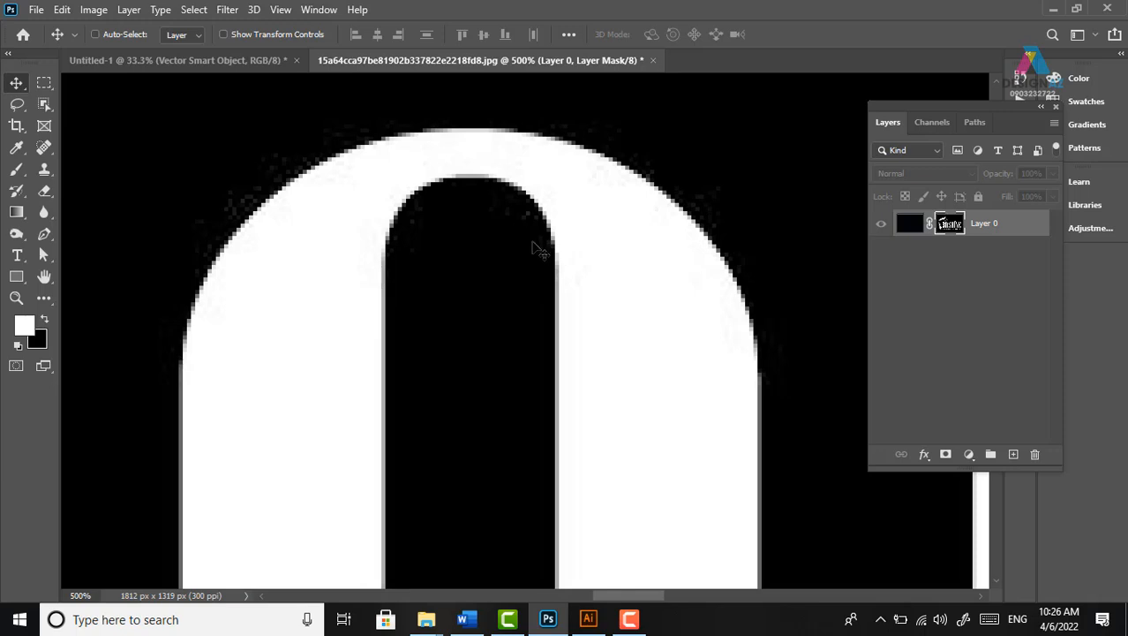
key(ctrl+l)
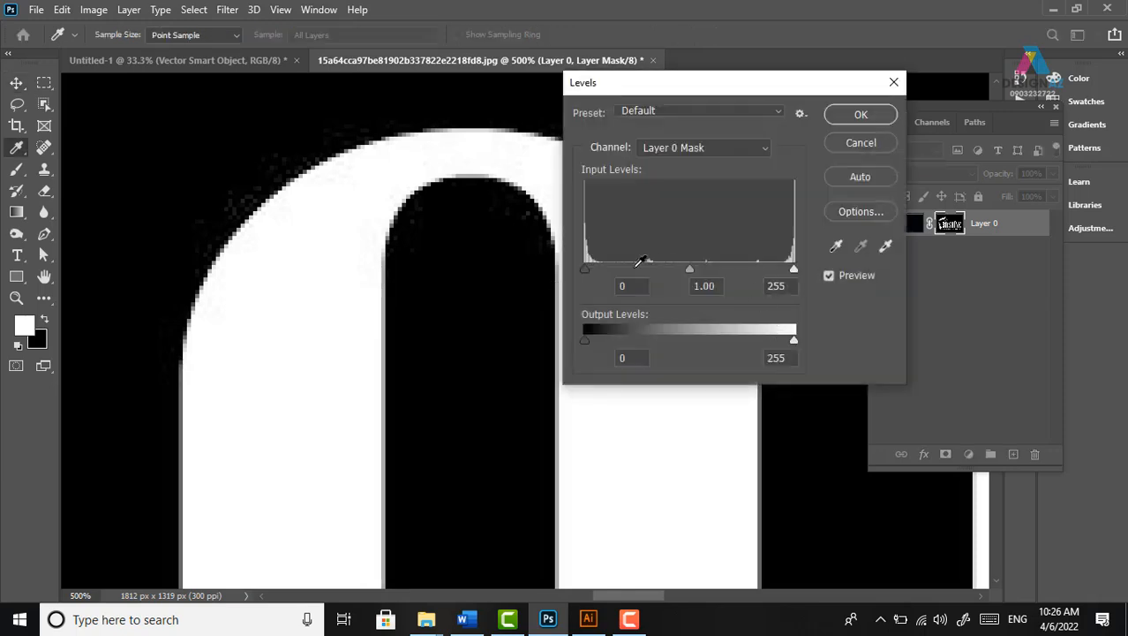
drag(586, 266, 593, 265)
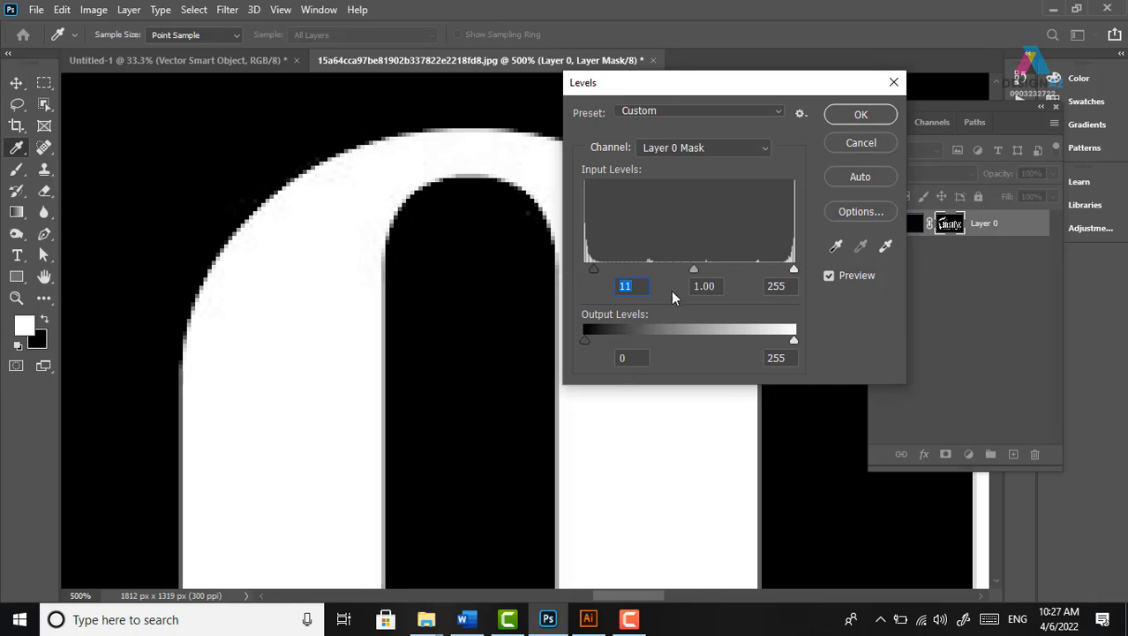
drag(593, 269, 602, 270)
click(873, 119)
Check the cleaned mask across the whole logo, then return to the normal view with the layer's image targeted
key(v)
scroll(780, 282, down, 3)
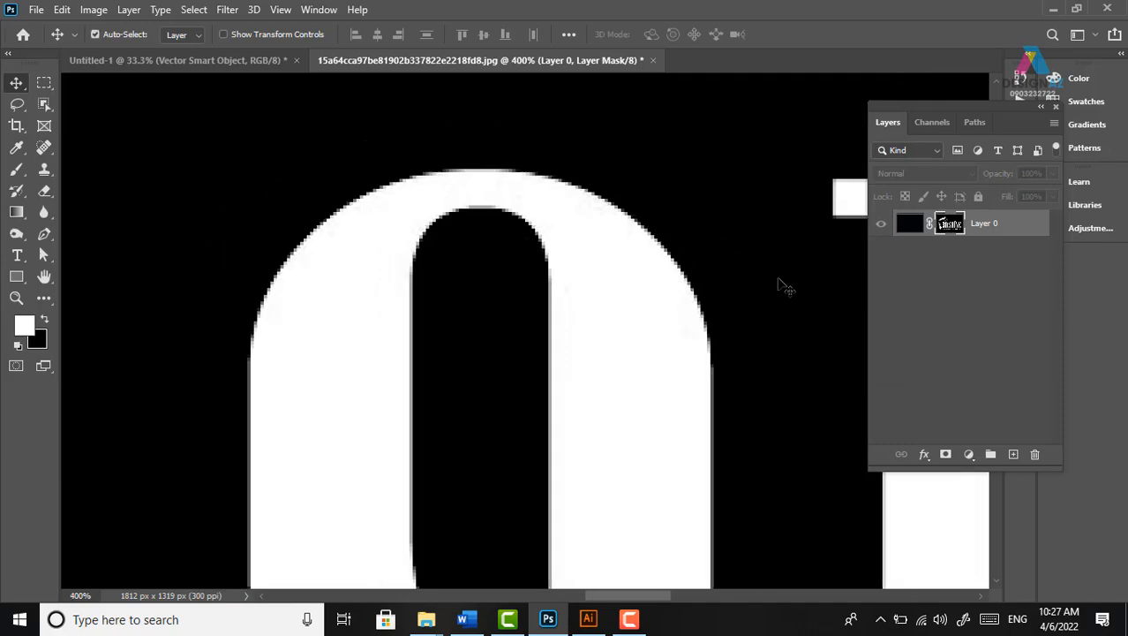
scroll(781, 284, down, 3)
scroll(777, 309, up, 1)
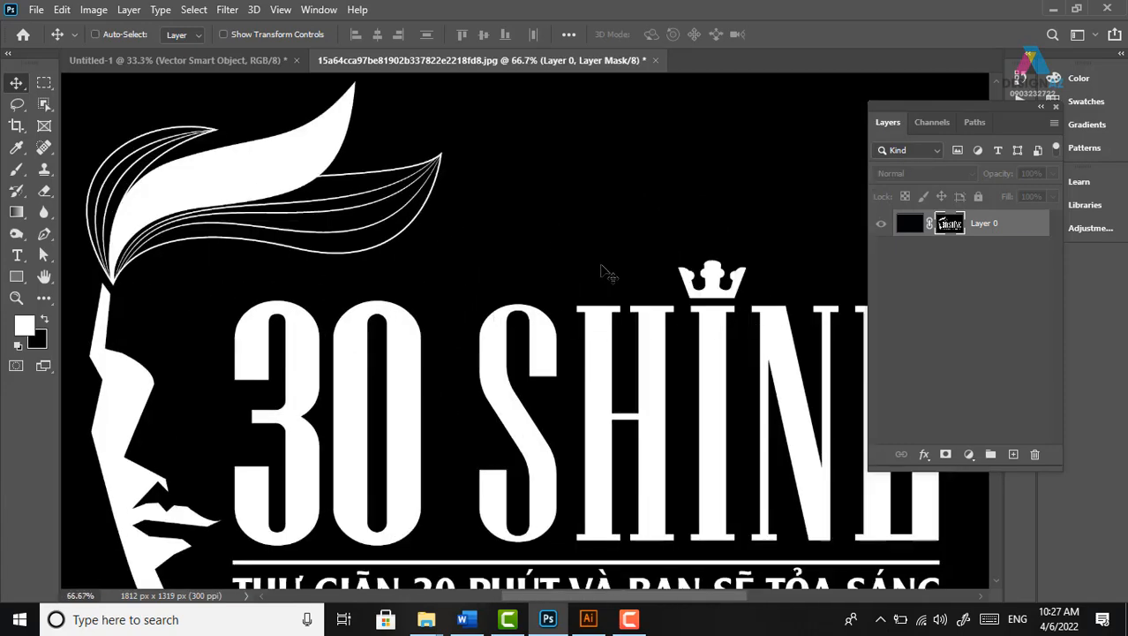
drag(668, 413, 627, 291)
click(909, 223)
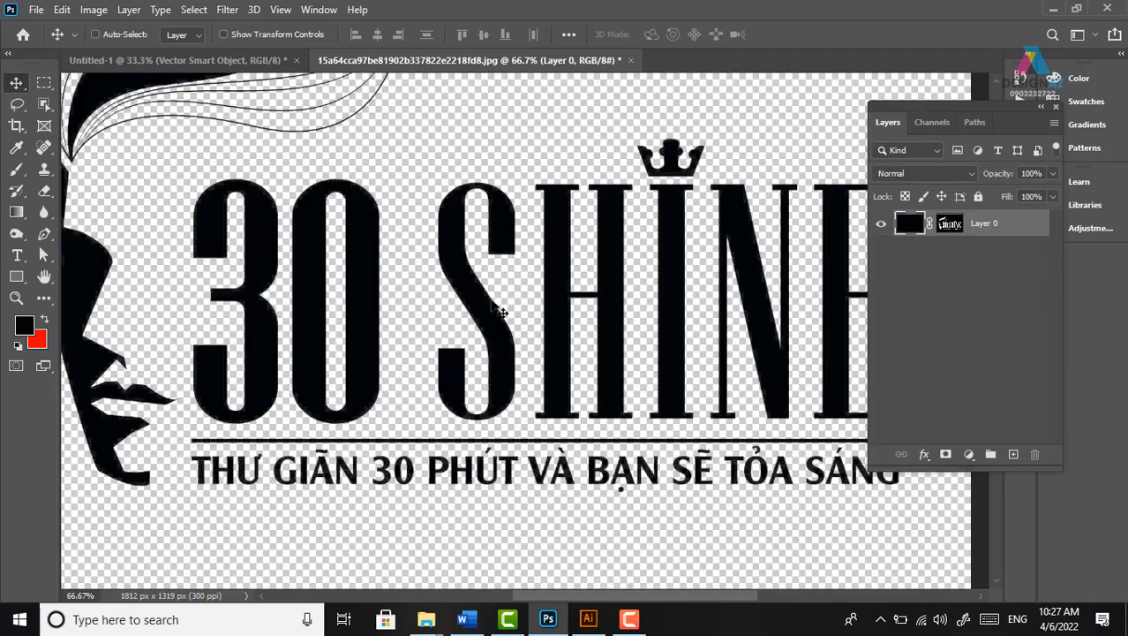
Copy the masked logo layer into the Untitled-1 poster, above the brown shape
key(ctrl+minus)
key(ctrl+minus)
key(ctrl+minus)
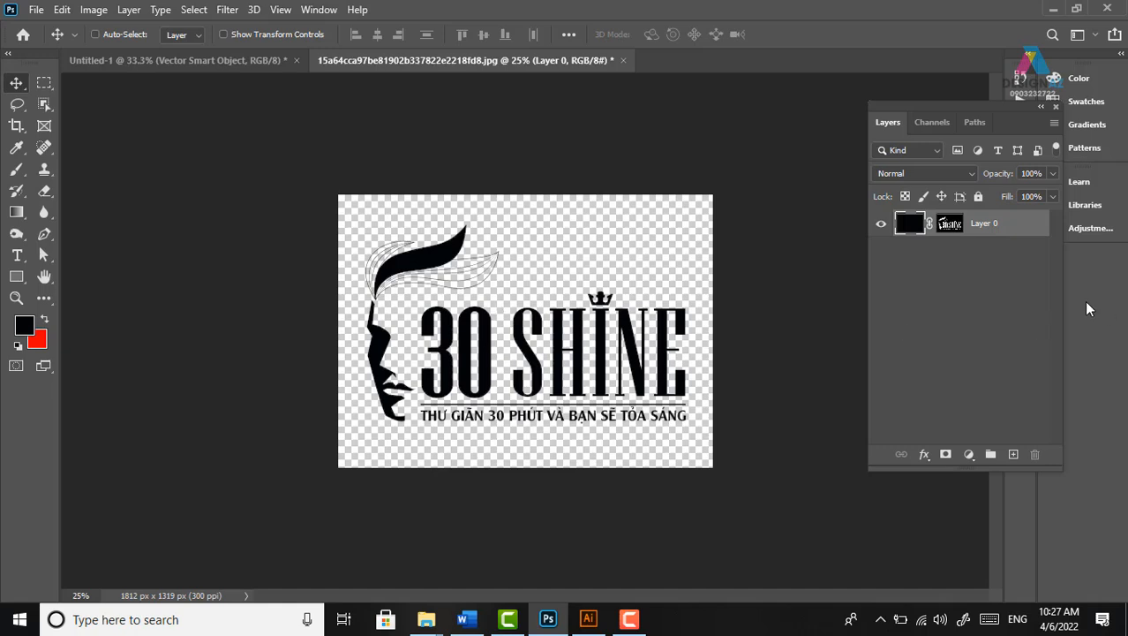
mouse_move(503, 303)
mouse_down()
mouse_move(344, 281)
mouse_move(212, 61)
mouse_move(519, 303)
mouse_up()
key(ctrl)
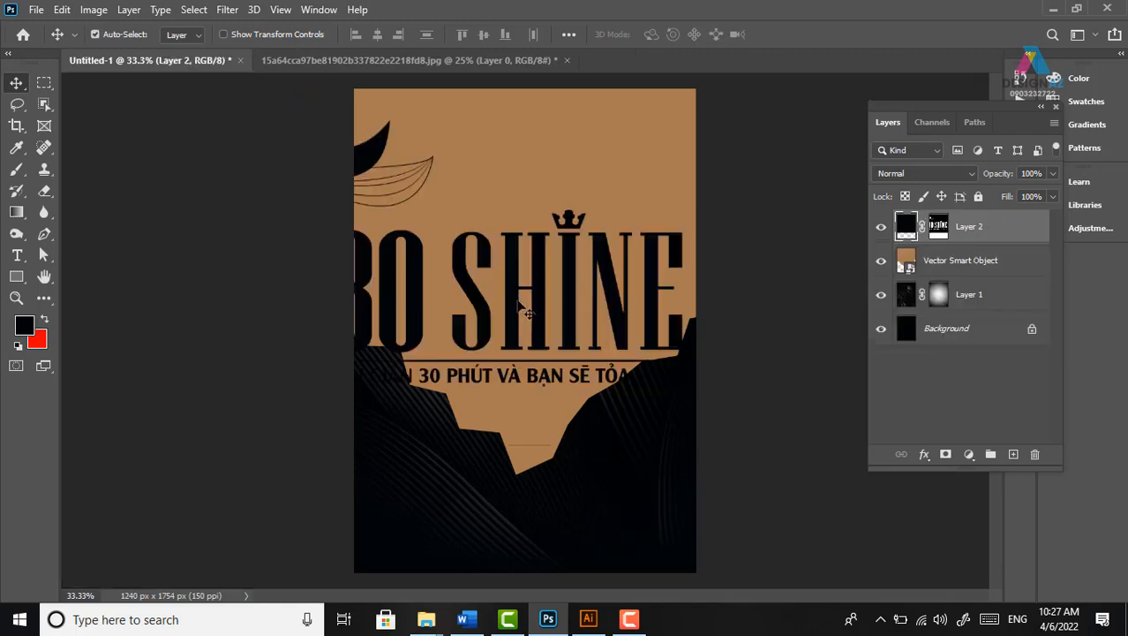
Scale the 30 Shine logo down and place it in the poster's upper-left corner
key(ctrl+t)
drag(717, 83, 390, 319)
key(Return)
drag(361, 395, 503, 116)
key(ctrl+t)
drag(526, 215, 486, 178)
key(Return)
Hide the stray line beneath the logo by blacking out a rectangular selection around it on the logo's layer mask
key(ctrl+plus)
key(ctrl+plus)
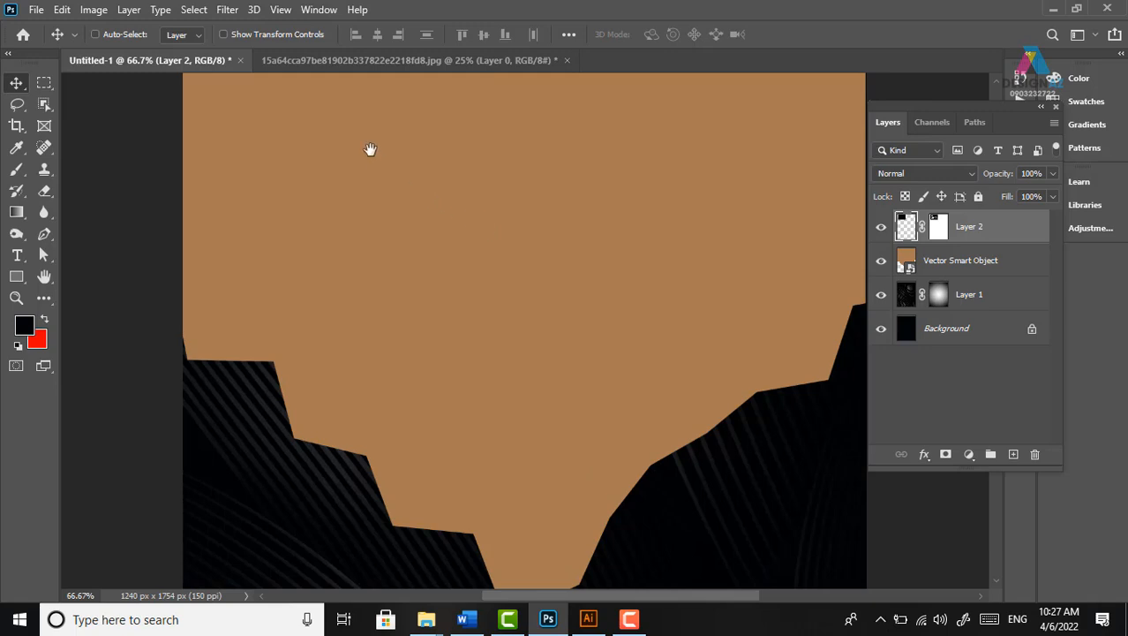
drag(373, 153, 527, 388)
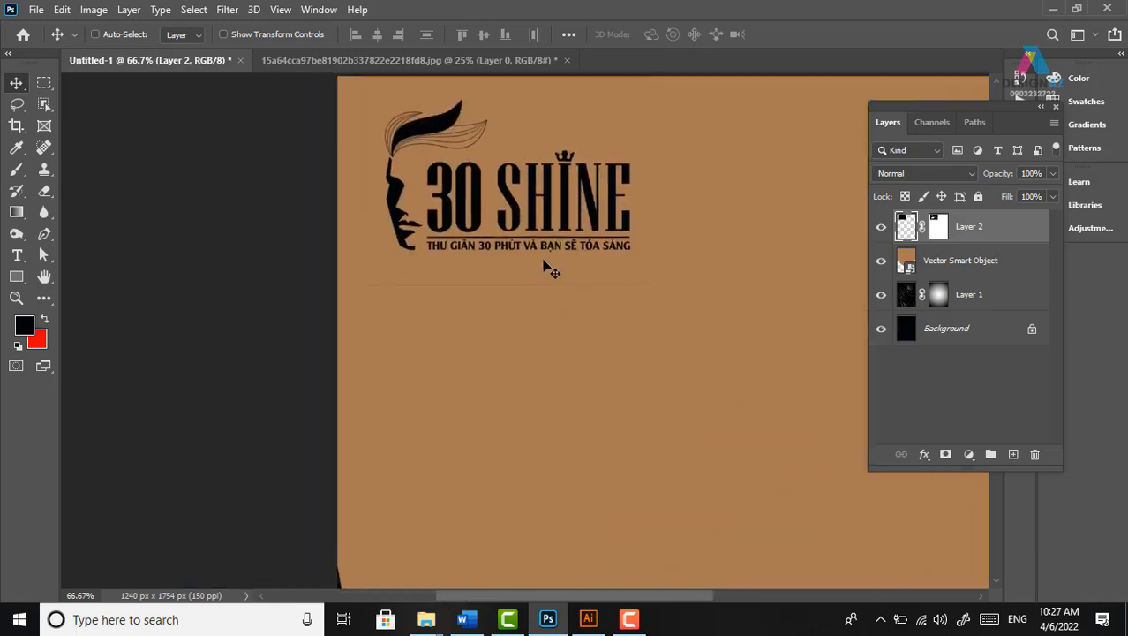
click(939, 226)
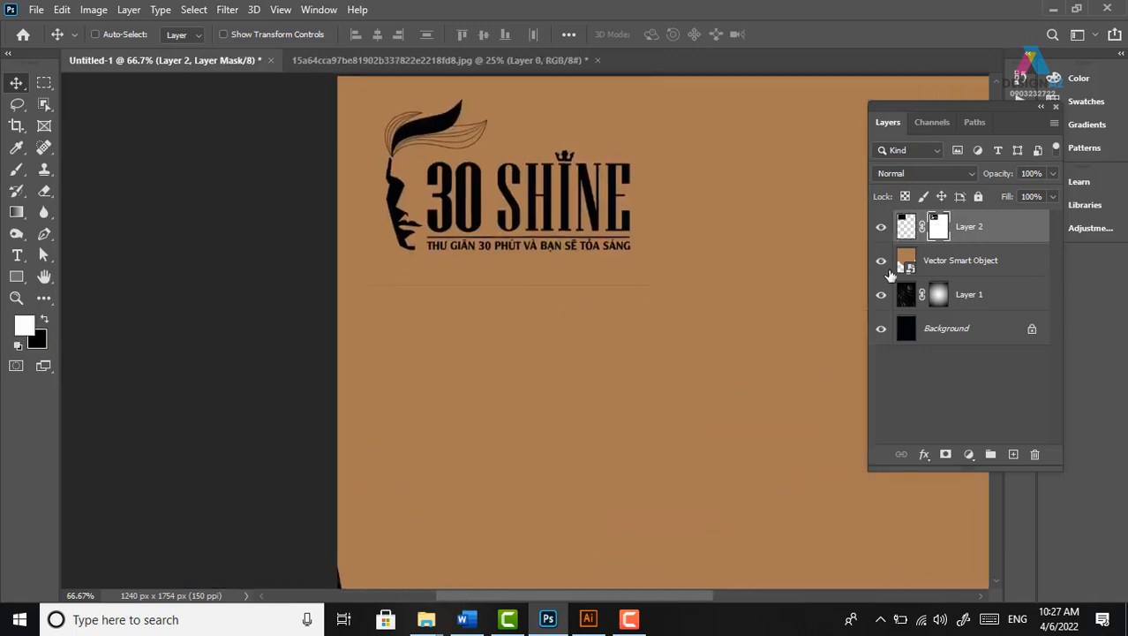
click(44, 82)
drag(345, 323, 705, 279)
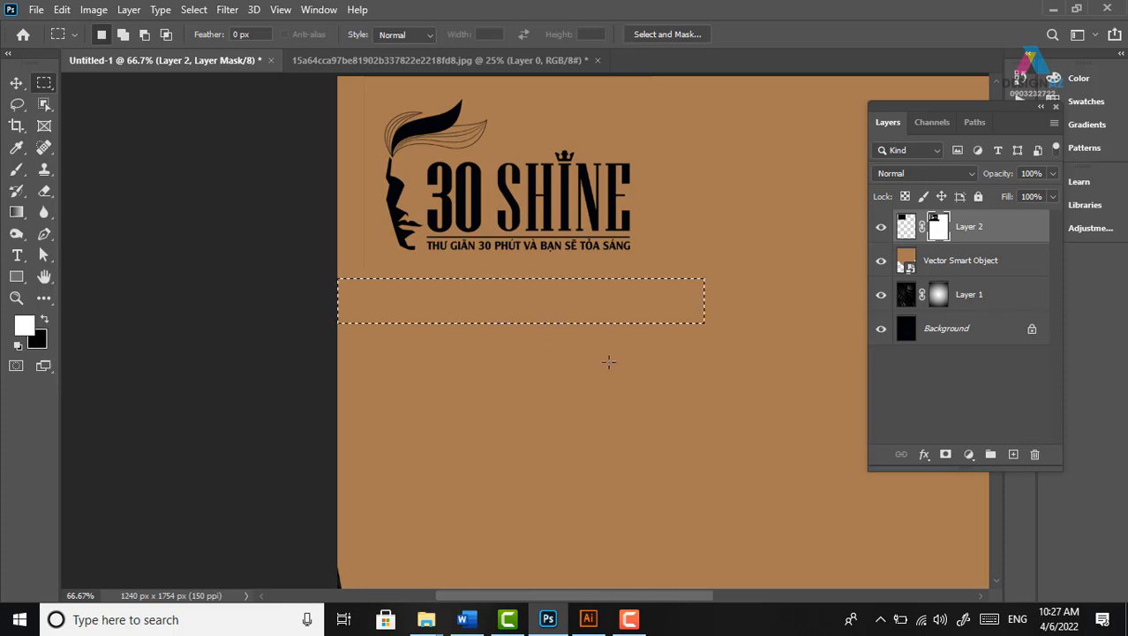
Black out narrow vertical strips of the mask on both sides of the logo to remove stray edges, and clear the selection
drag(355, 309, 369, 48)
drag(644, 439, 689, 198)
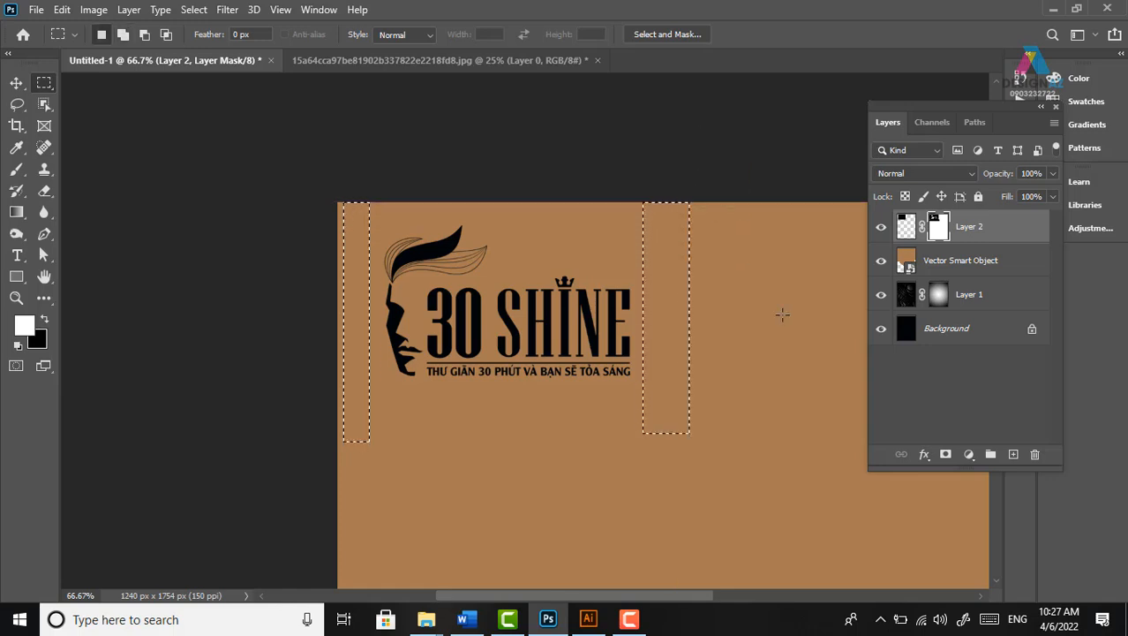
key(v)
key(ctrl+d)
key(ctrl+minus)
drag(680, 421, 568, 259)
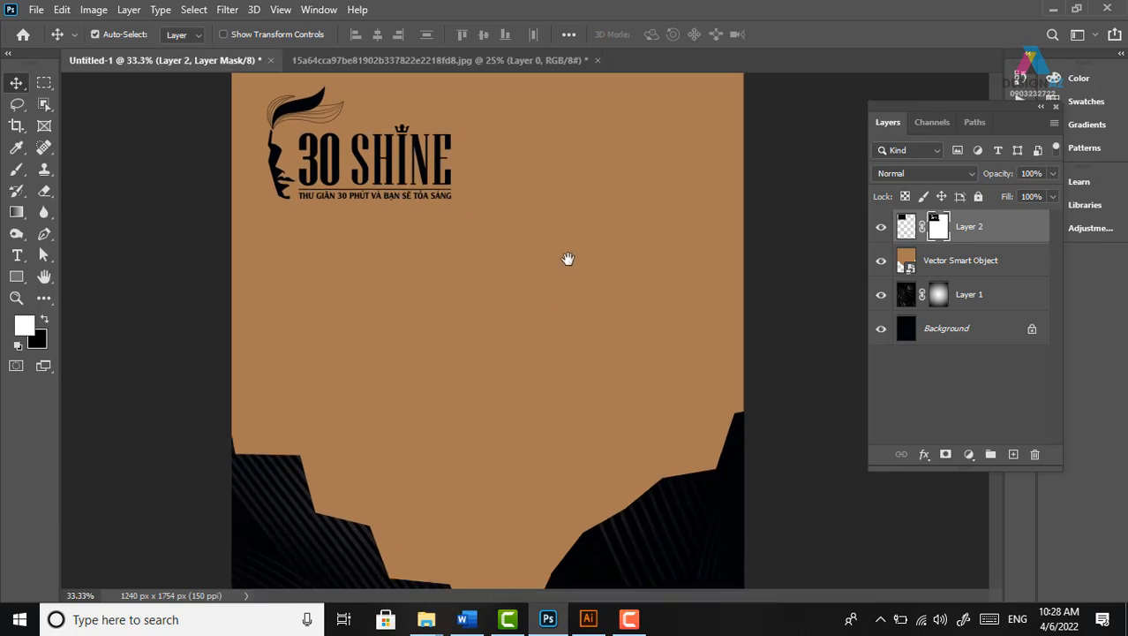
key(ctrl+minus)
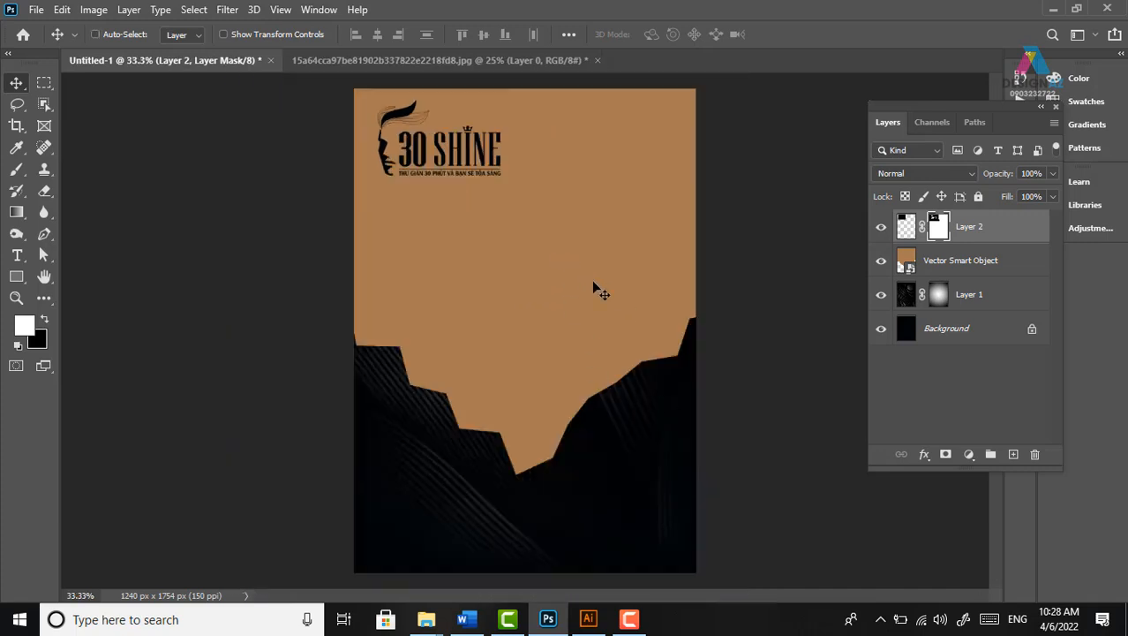
Select the logo layer's image and shift the logo slightly downward on the poster
right_click(426, 155)
click(437, 161)
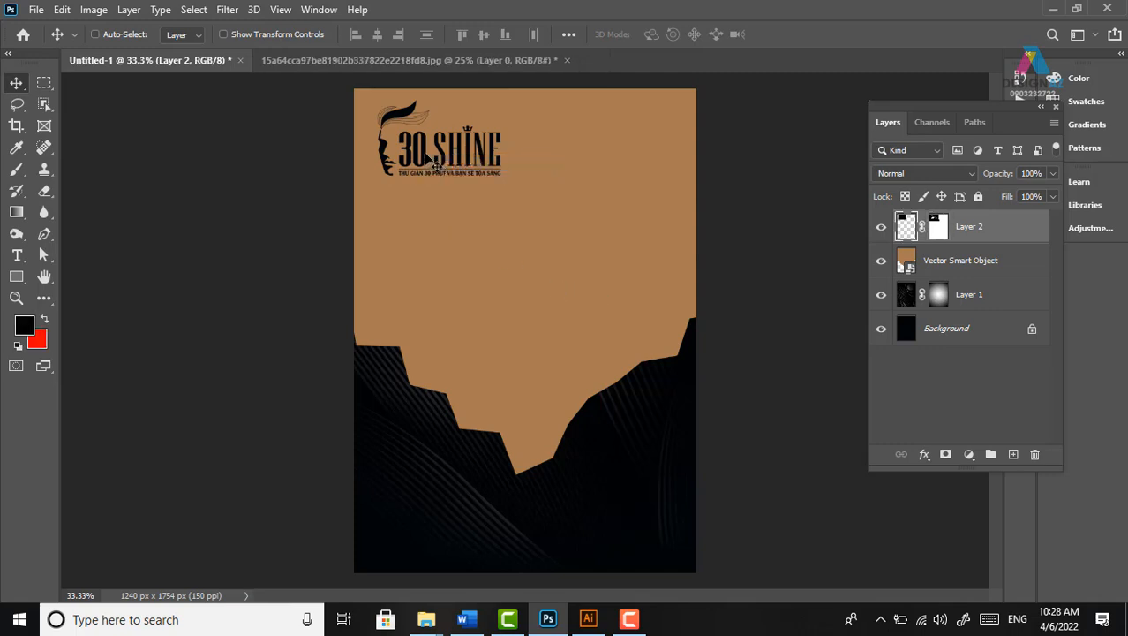
right_click(427, 157)
click(429, 160)
right_click(428, 161)
click(430, 164)
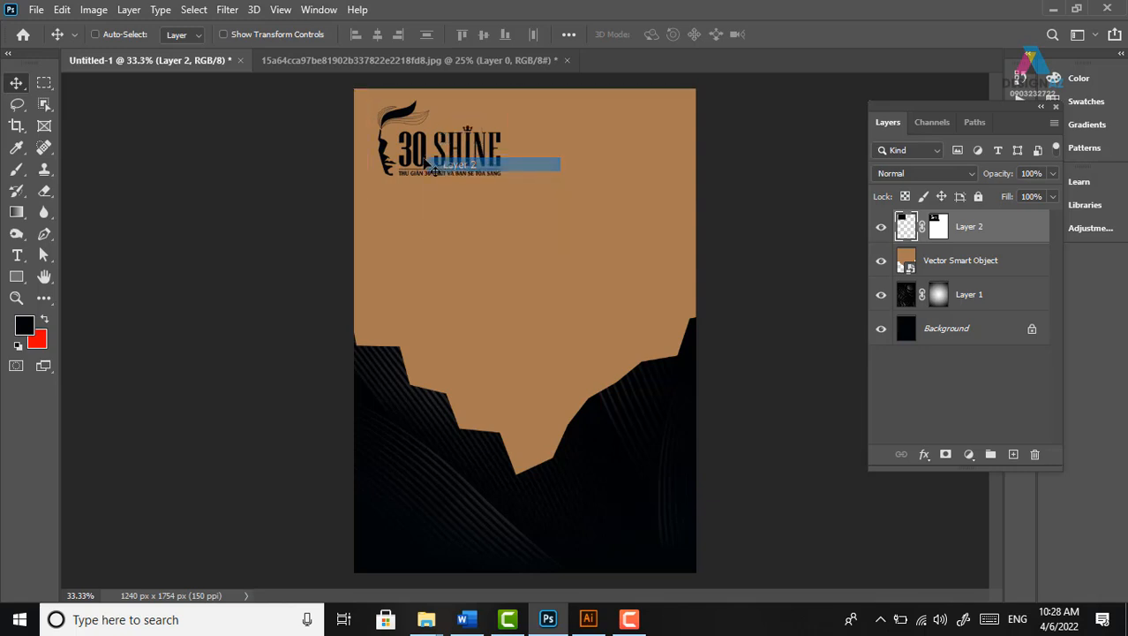
drag(422, 157, 422, 166)
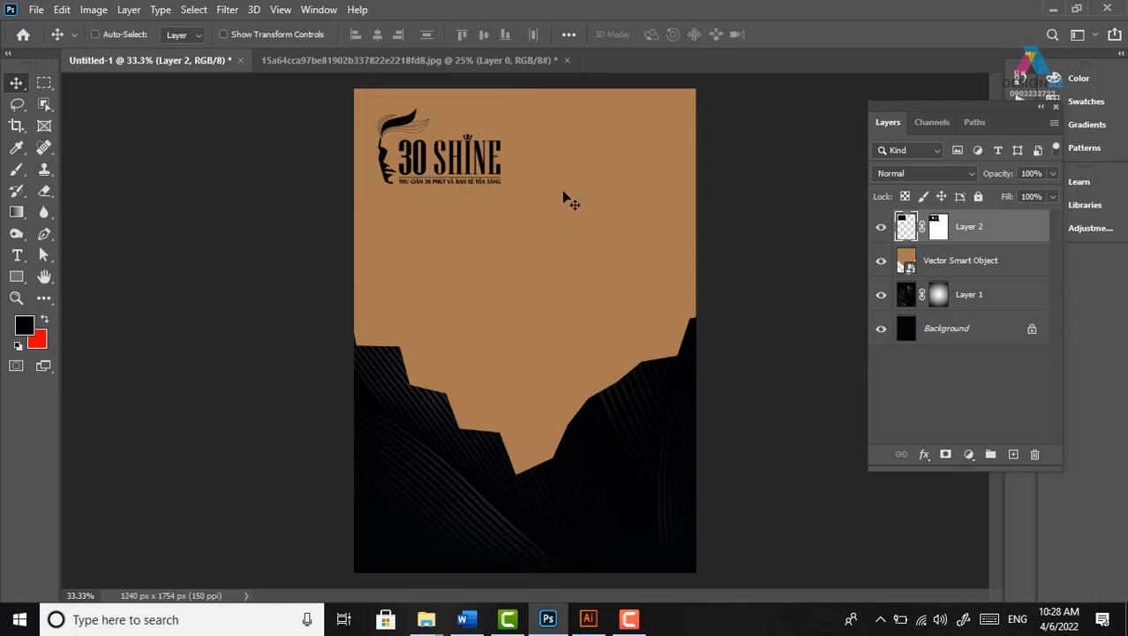
Black out a thin horizontal strip of the logo's layer mask along the poster's upper edge, and clear the selection
key(m)
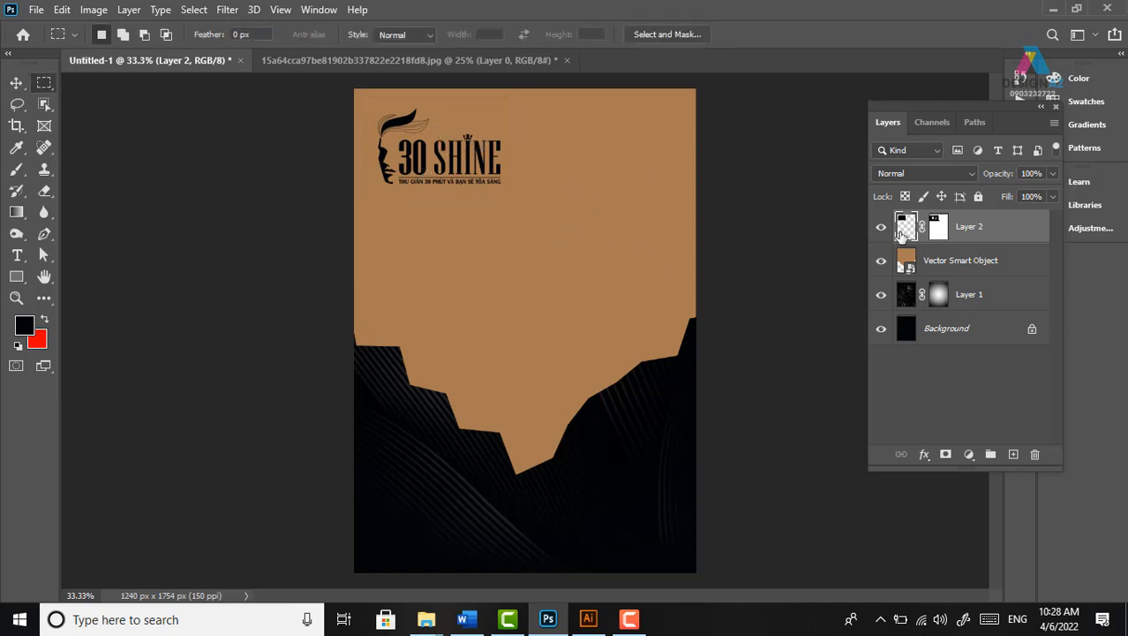
click(937, 227)
drag(352, 90, 581, 99)
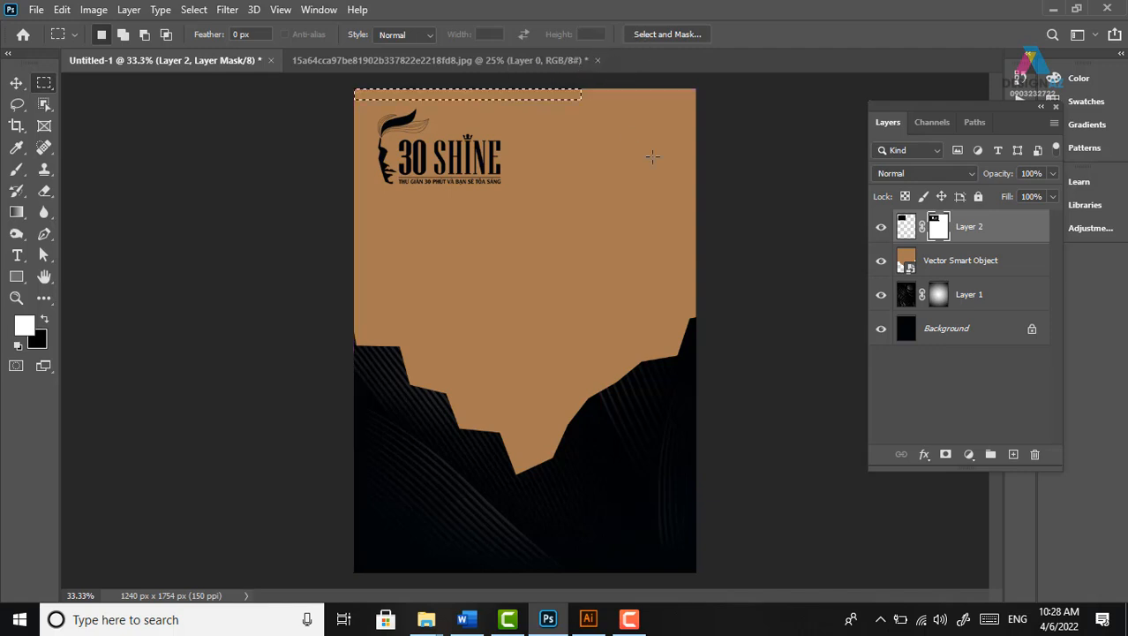
key(v)
key(ctrl+d)
Make the brown Vector Smart Object layer active and open the photo FS_Blog_-_20200625_-_1-HairStylistCareer.jpg
right_click(621, 237)
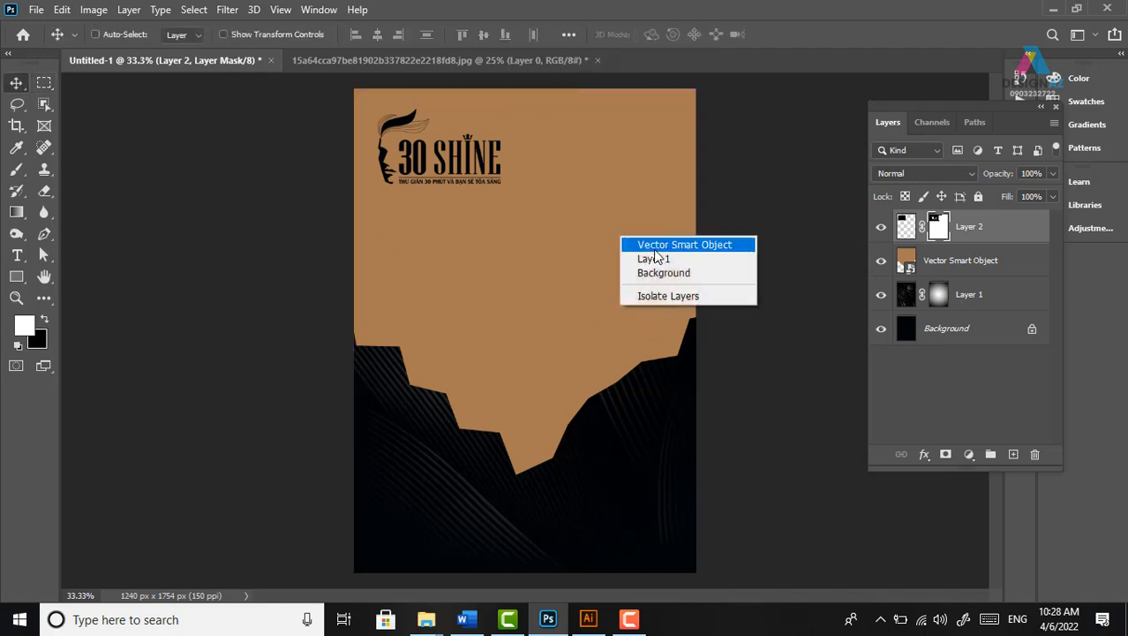
click(649, 246)
key(ctrl+o)
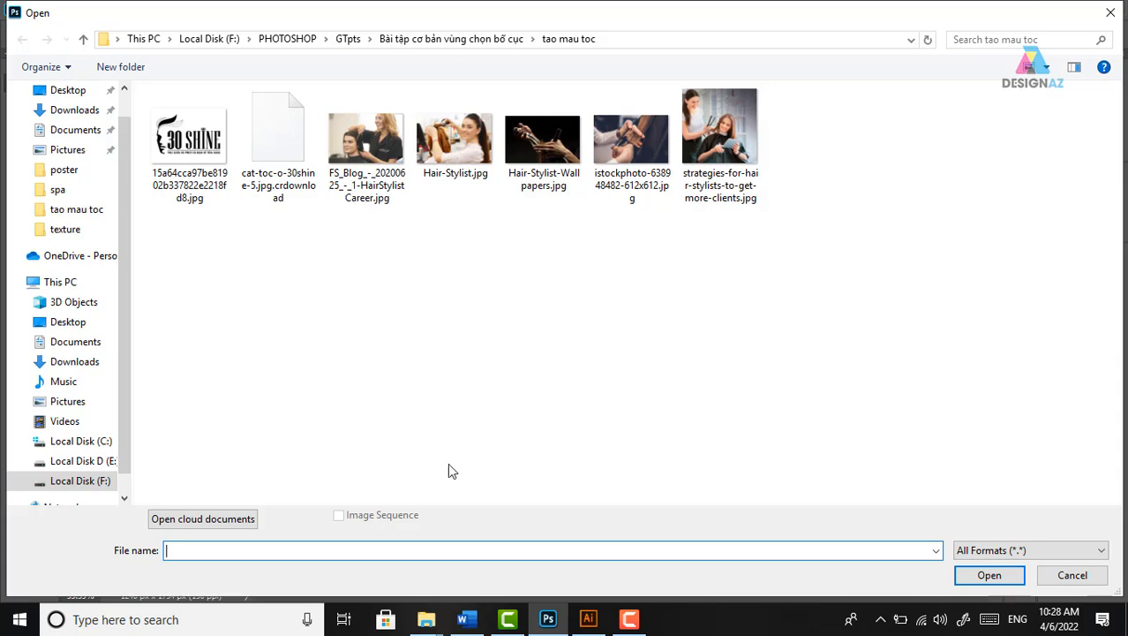
mouse_move(563, 629)
click(376, 146)
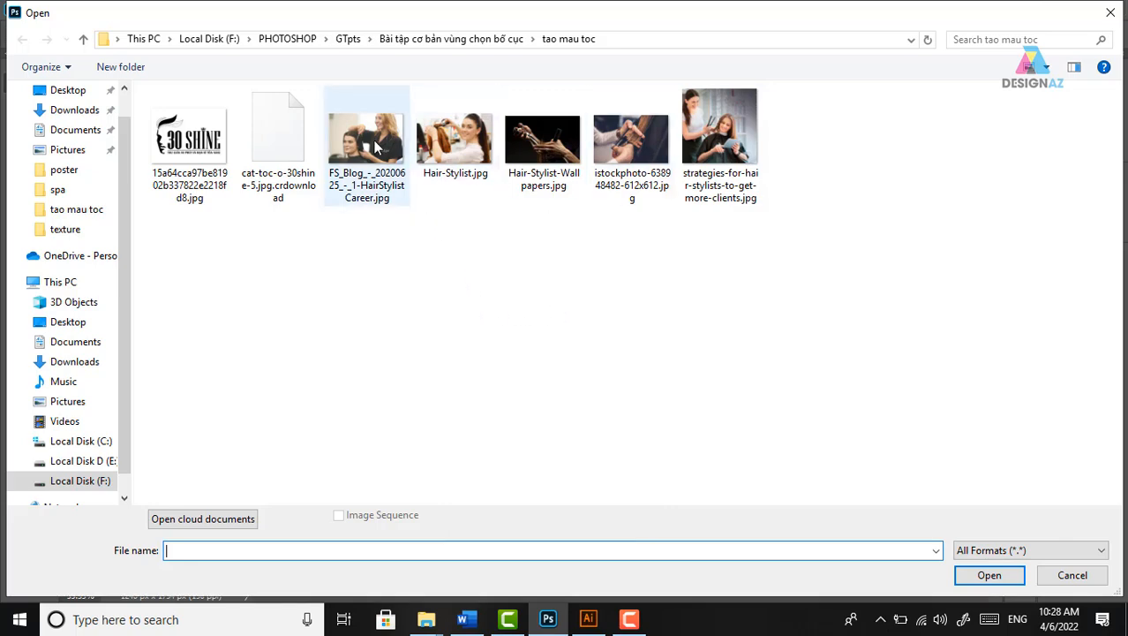
click(987, 574)
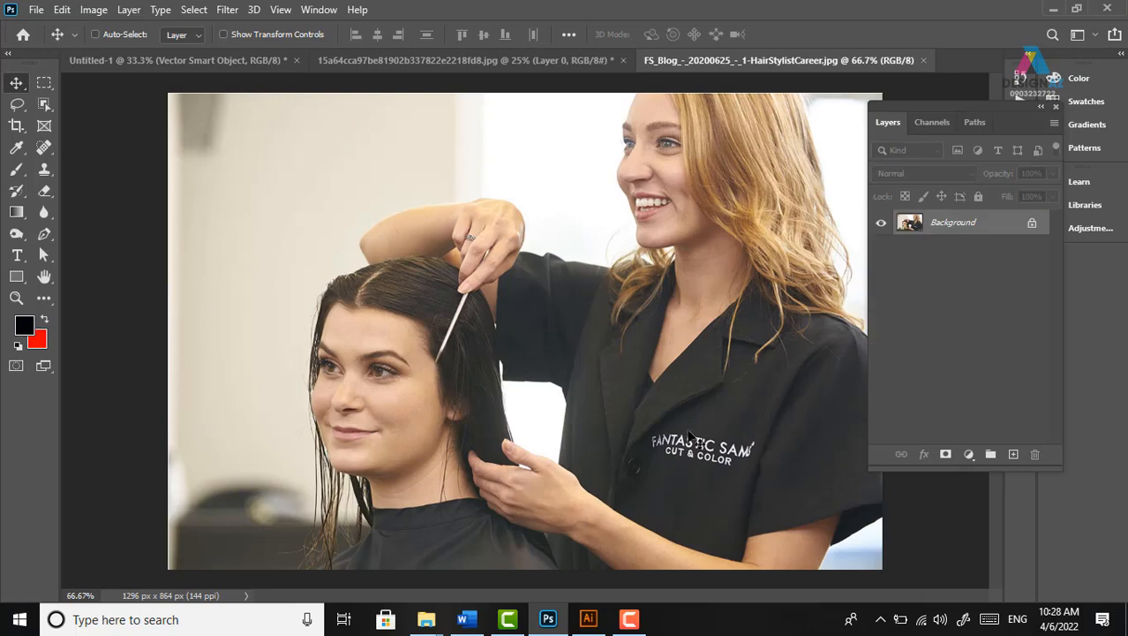
Lasso a freehand selection around the "FANTASTIC SAMS CUT & COLOR" lettering on the stylist's shirt
key(ctrl+plus)
key(ctrl+plus)
key(ctrl+plus)
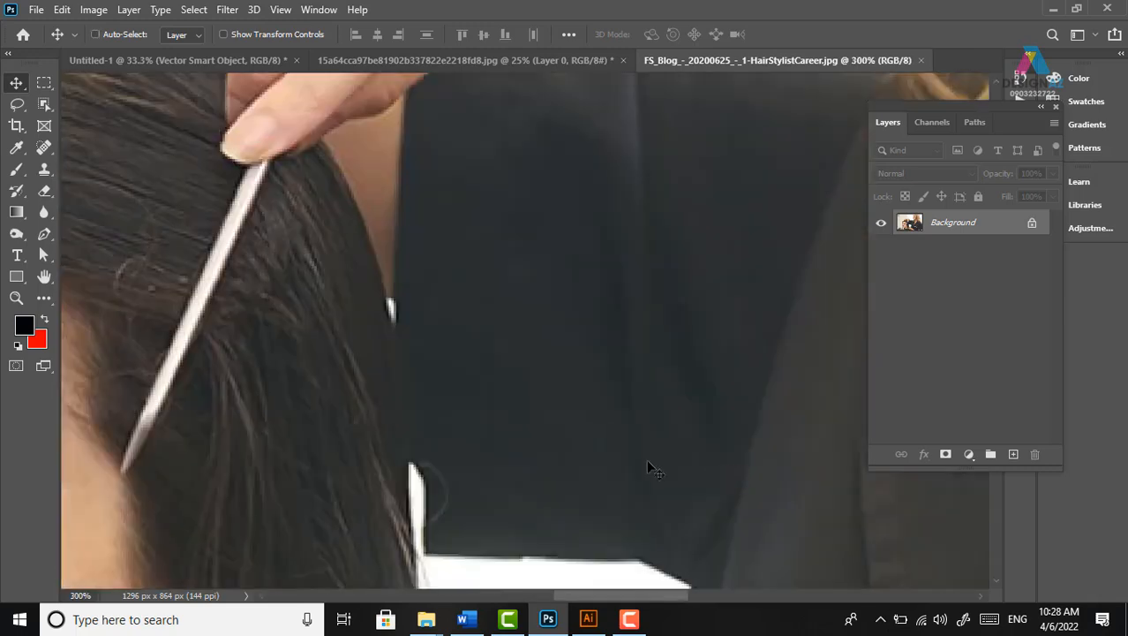
drag(604, 428, 362, 265)
drag(519, 398, 283, 95)
drag(618, 294, 541, 271)
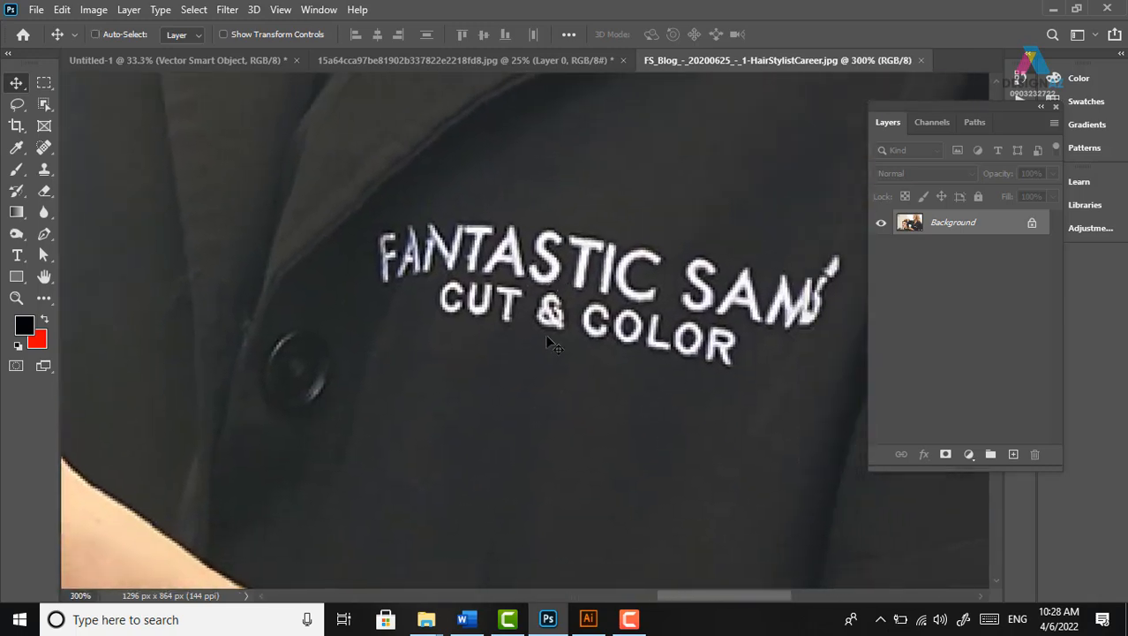
click(17, 104)
mouse_move(406, 291)
mouse_down()
mouse_move(368, 290)
mouse_move(371, 232)
mouse_move(397, 214)
mouse_move(468, 210)
mouse_move(764, 250)
mouse_move(843, 243)
mouse_move(855, 267)
mouse_move(838, 316)
mouse_move(753, 354)
mouse_move(743, 380)
mouse_move(448, 341)
mouse_move(408, 294)
mouse_up()
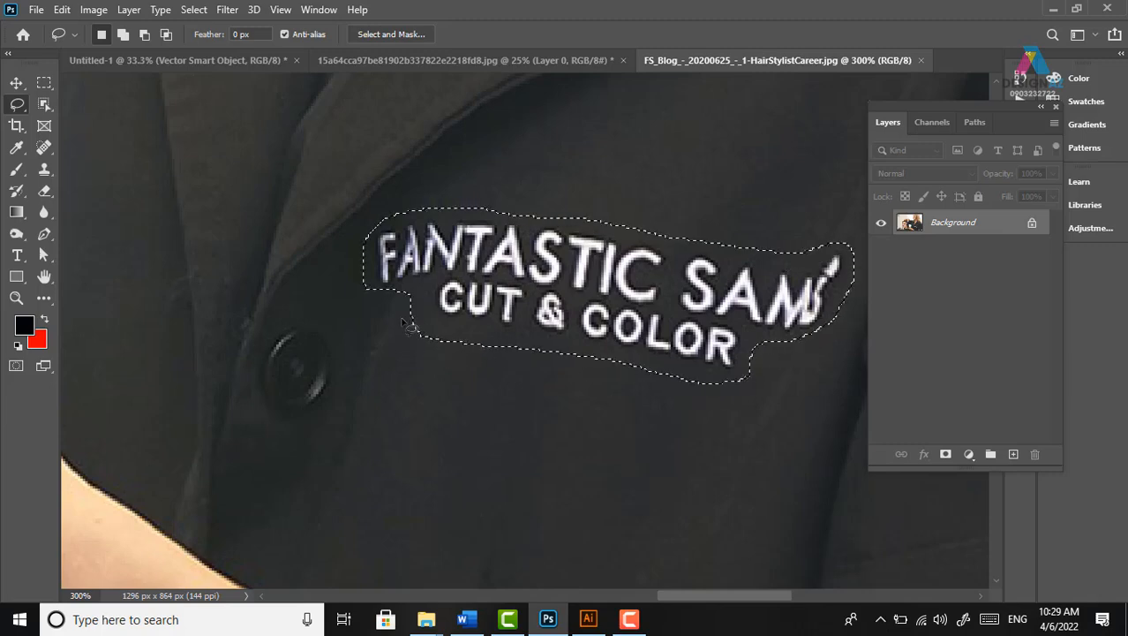
Remove the selected shirt lettering with a Content-Aware fill at 100% opacity, and clear the selection
key(shift+F5)
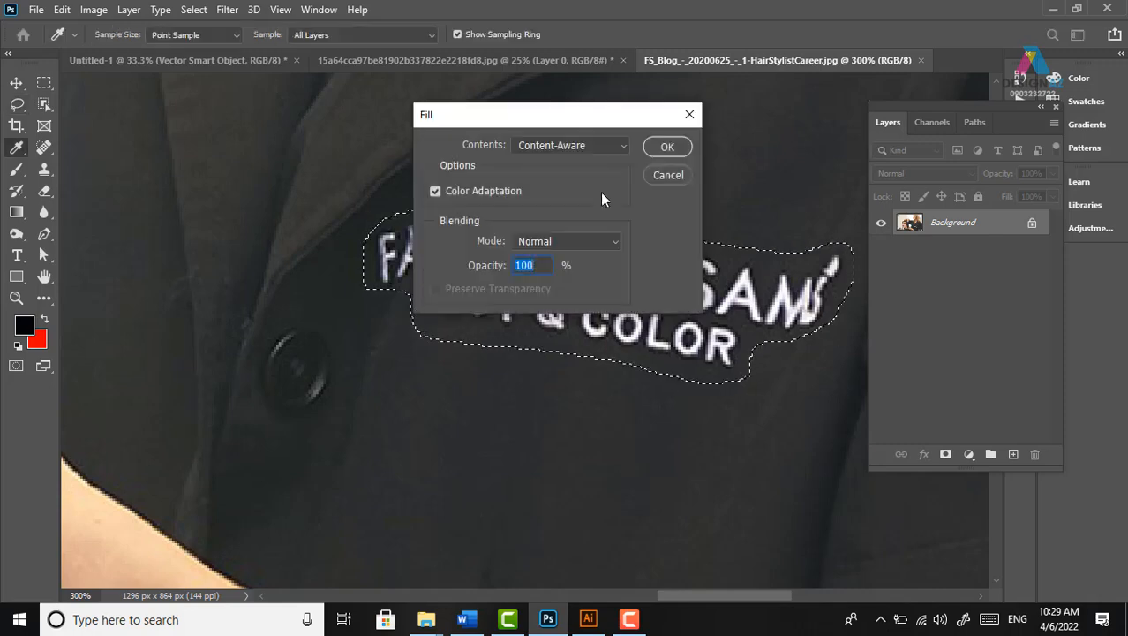
click(667, 147)
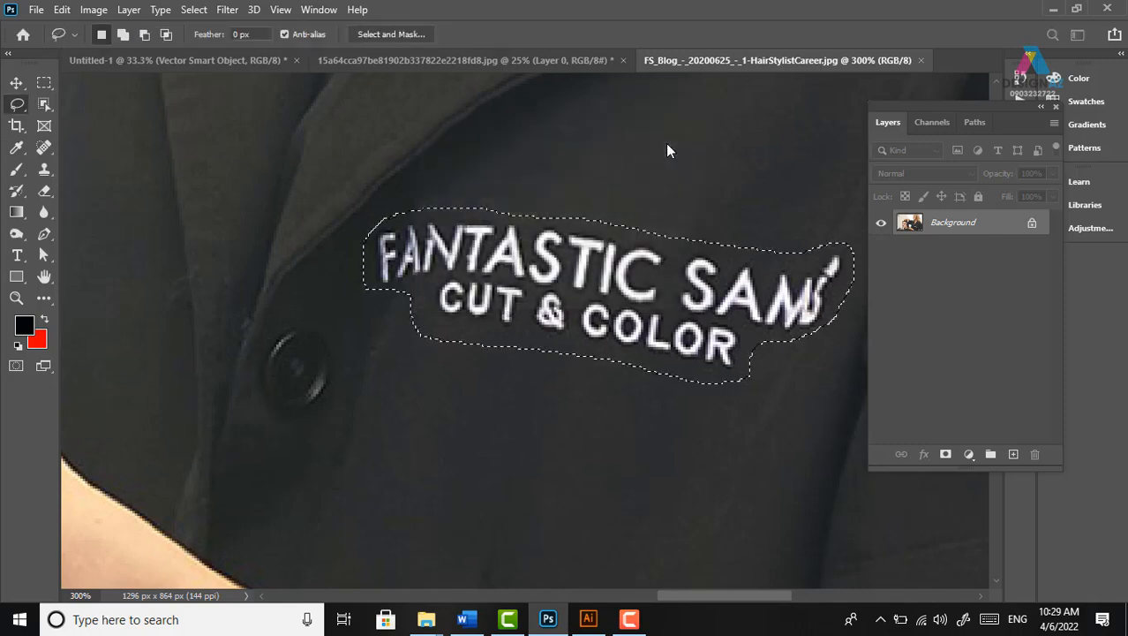
key(v)
key(ctrl+d)
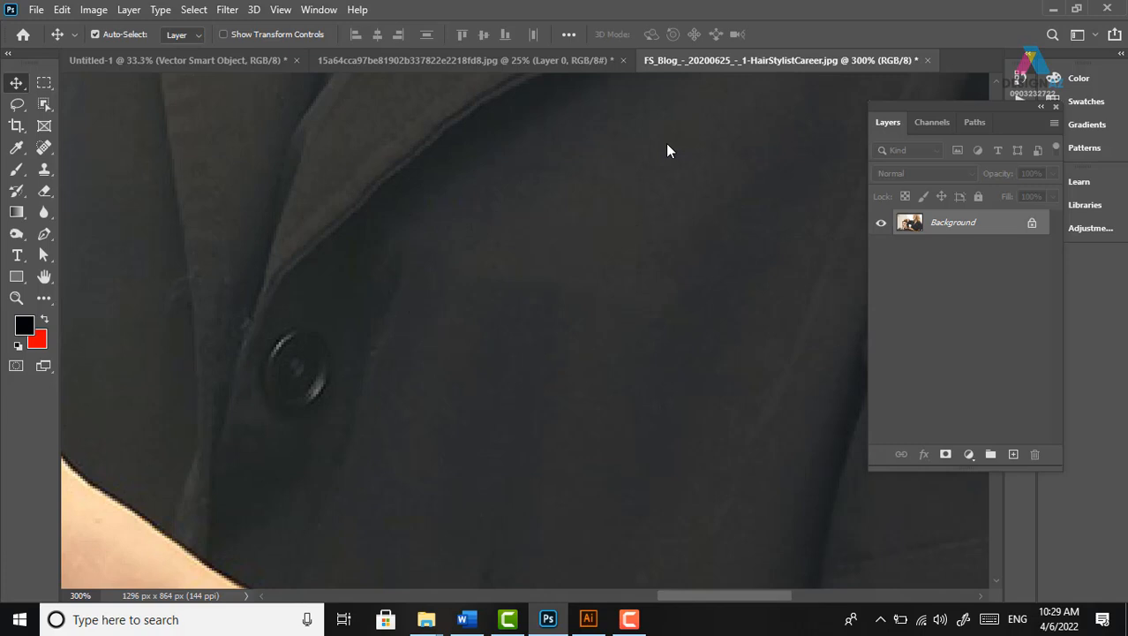
Start a Levels adjustment on the photo and set the Red channel's shadow input level to 25
key(ctrl+minus)
key(ctrl+minus)
key(ctrl+minus)
key(ctrl+minus)
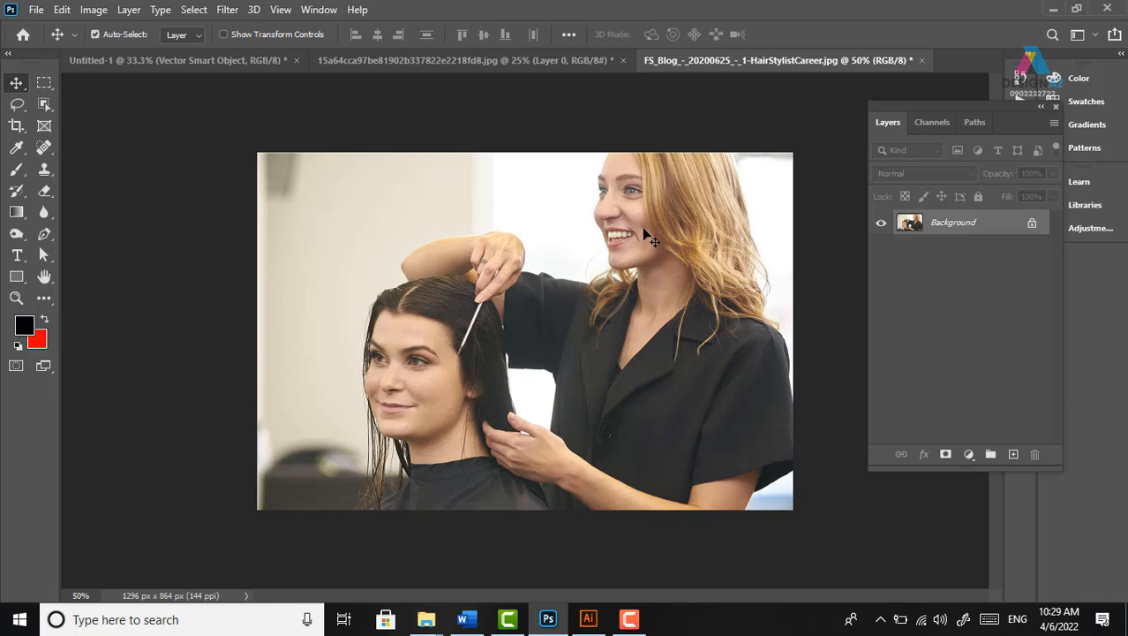
key(ctrl+plus)
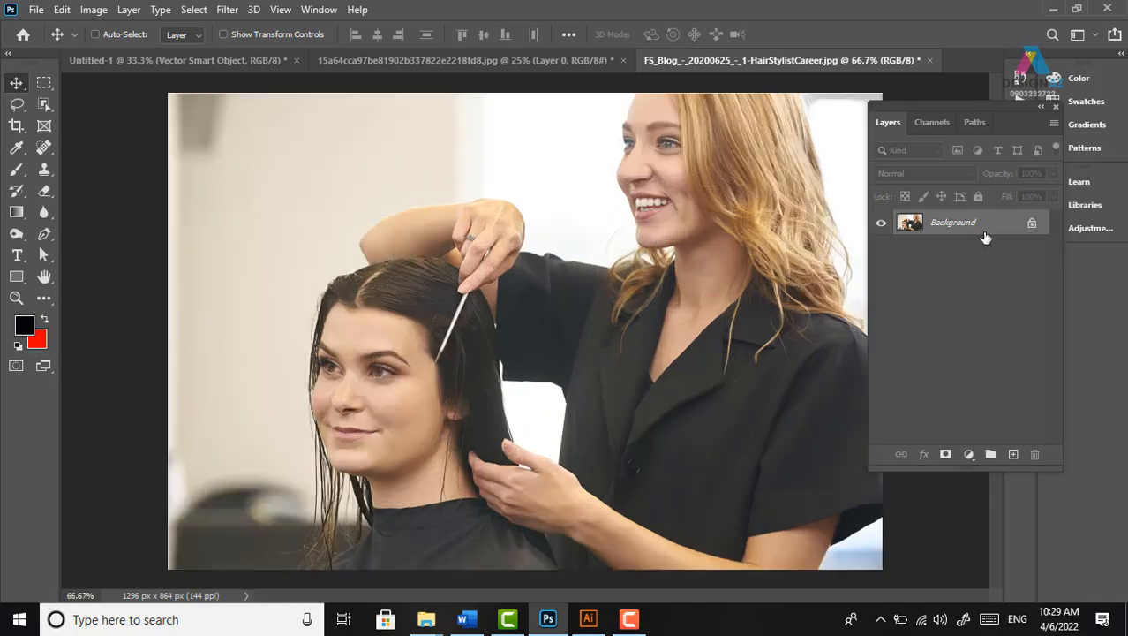
key(ctrl+l)
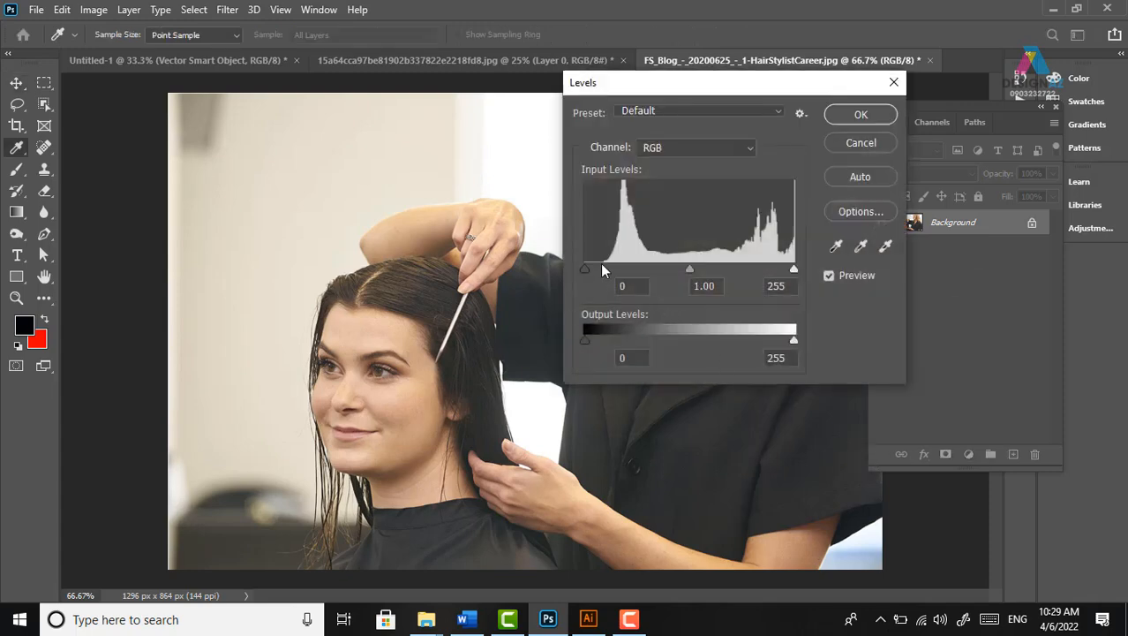
click(726, 147)
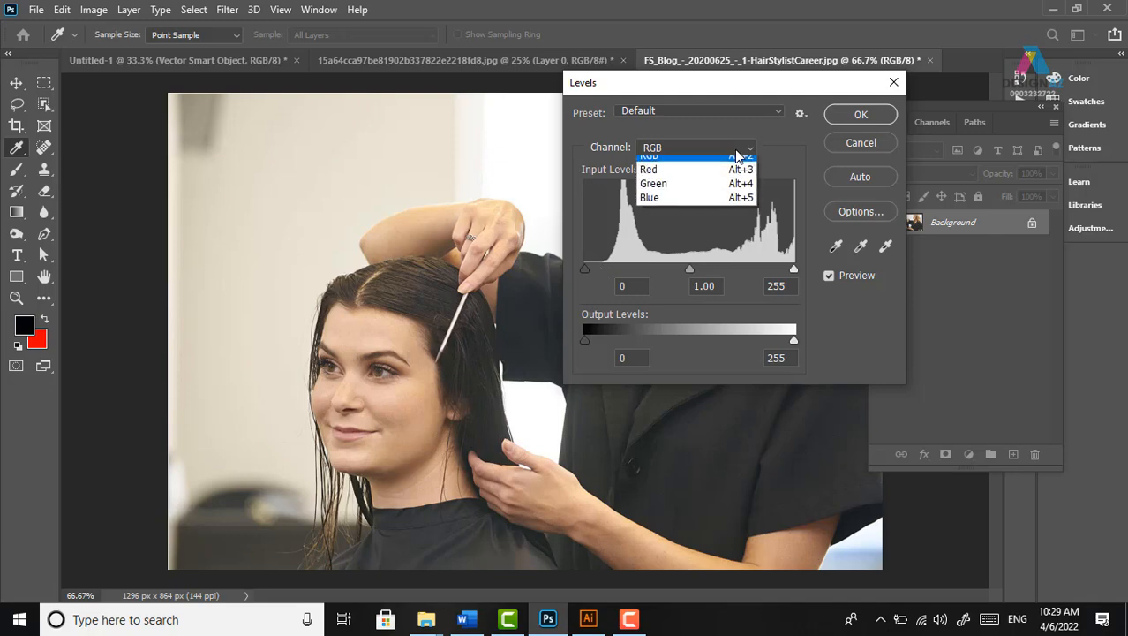
click(698, 174)
drag(588, 270, 606, 270)
Set the shadow input level to 30 for the Green channel and 28 for the Blue channel
click(743, 152)
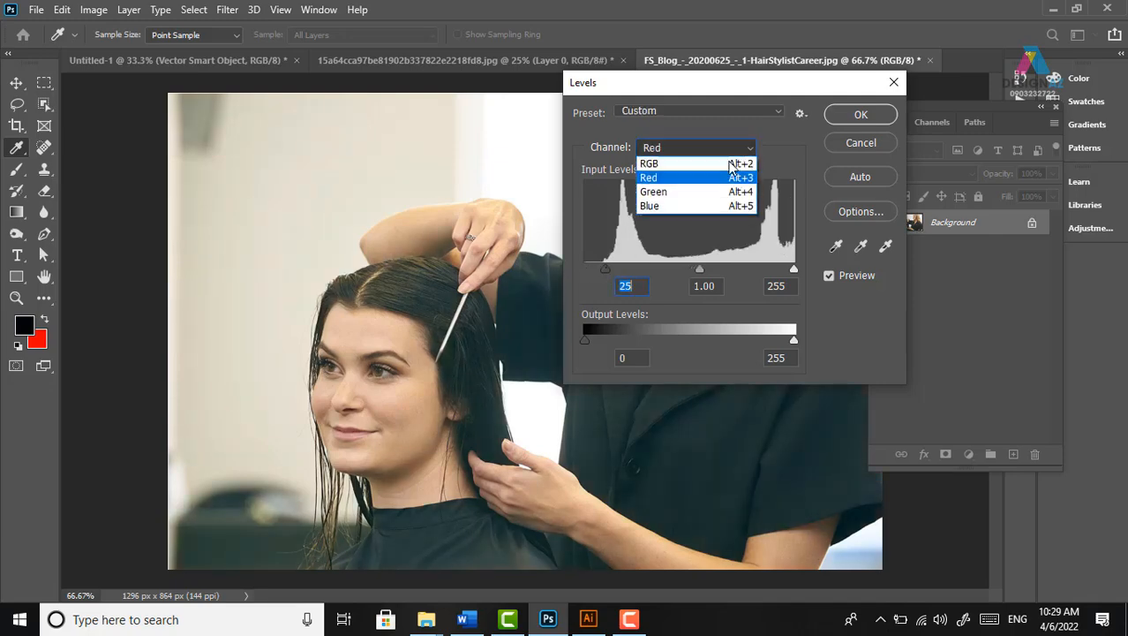
click(717, 186)
drag(594, 269, 609, 268)
click(719, 155)
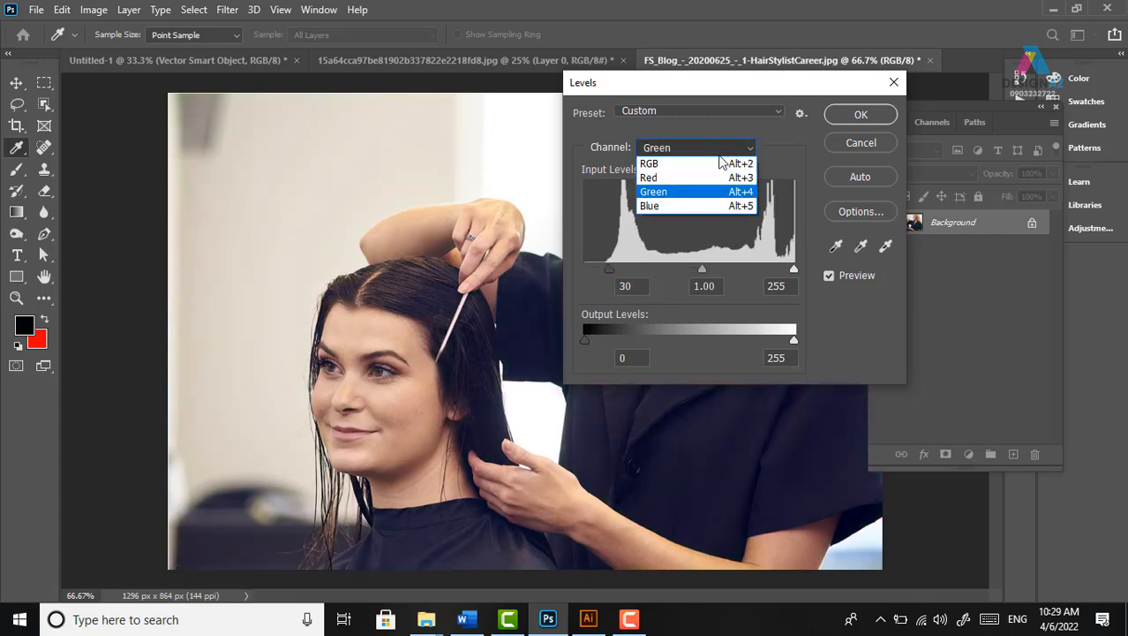
click(705, 207)
drag(587, 269, 607, 270)
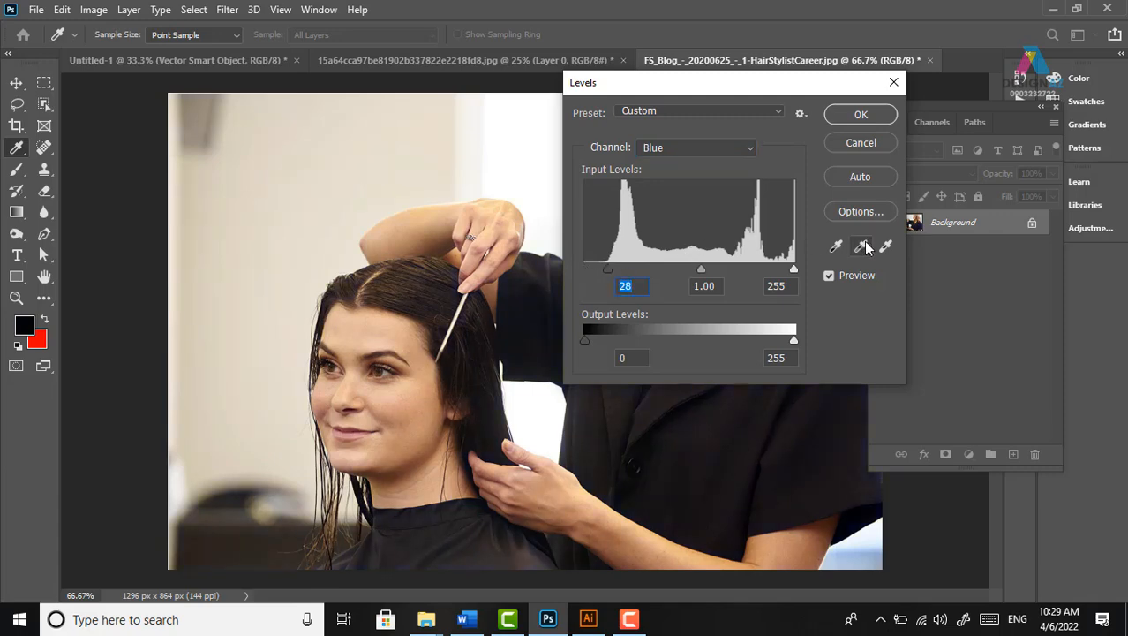
Compare the photo with and without the Levels preview, and apply the adjustment
drag(797, 87, 1003, 72)
click(1037, 261)
click(1036, 262)
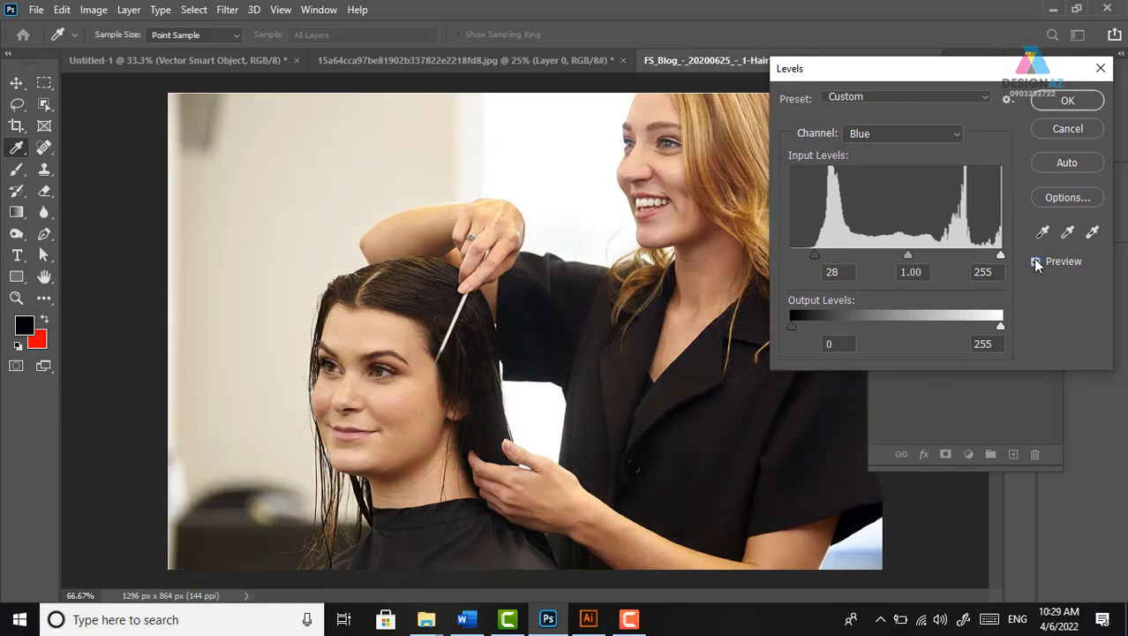
click(1068, 101)
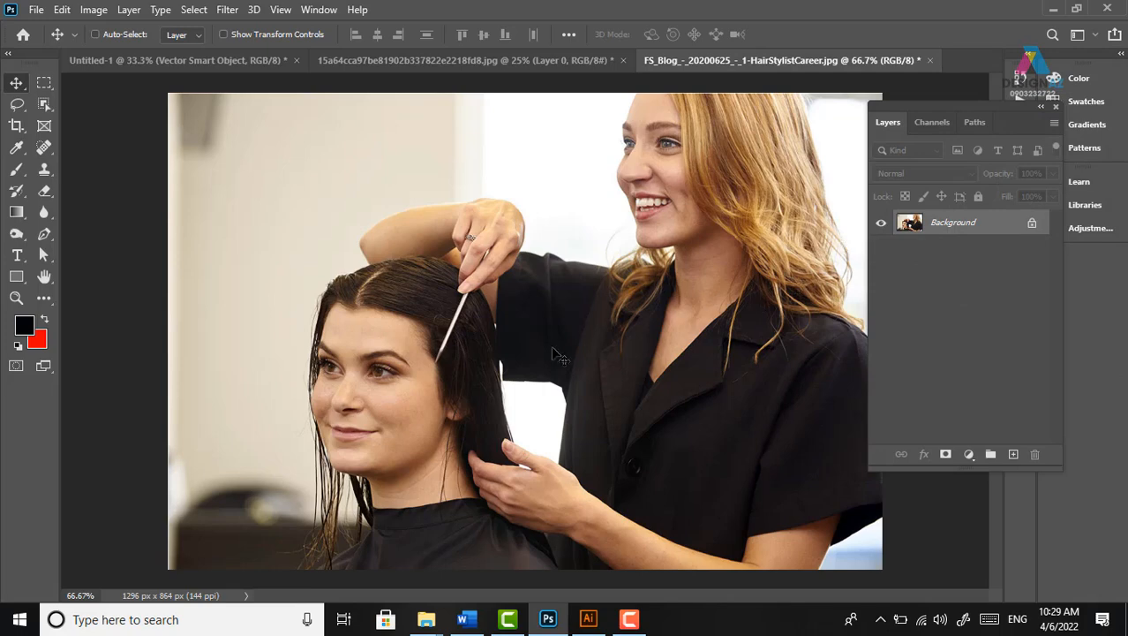
Duplicate the photo's Background layer and set the copy's blend mode to Screen
key(ctrl)
key(ctrl+j)
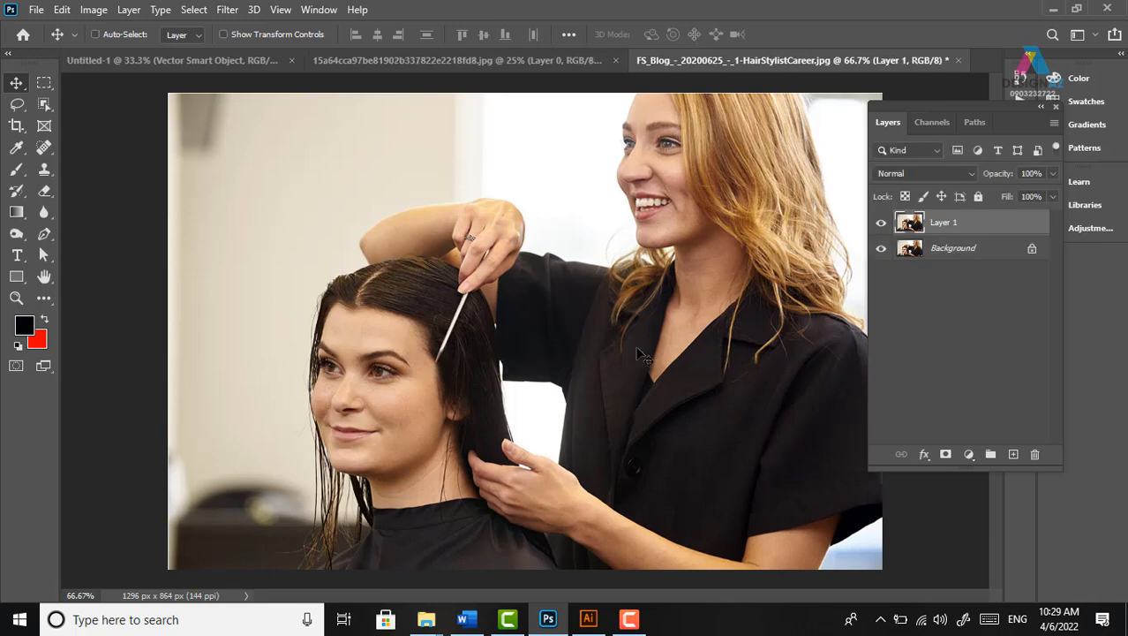
click(935, 173)
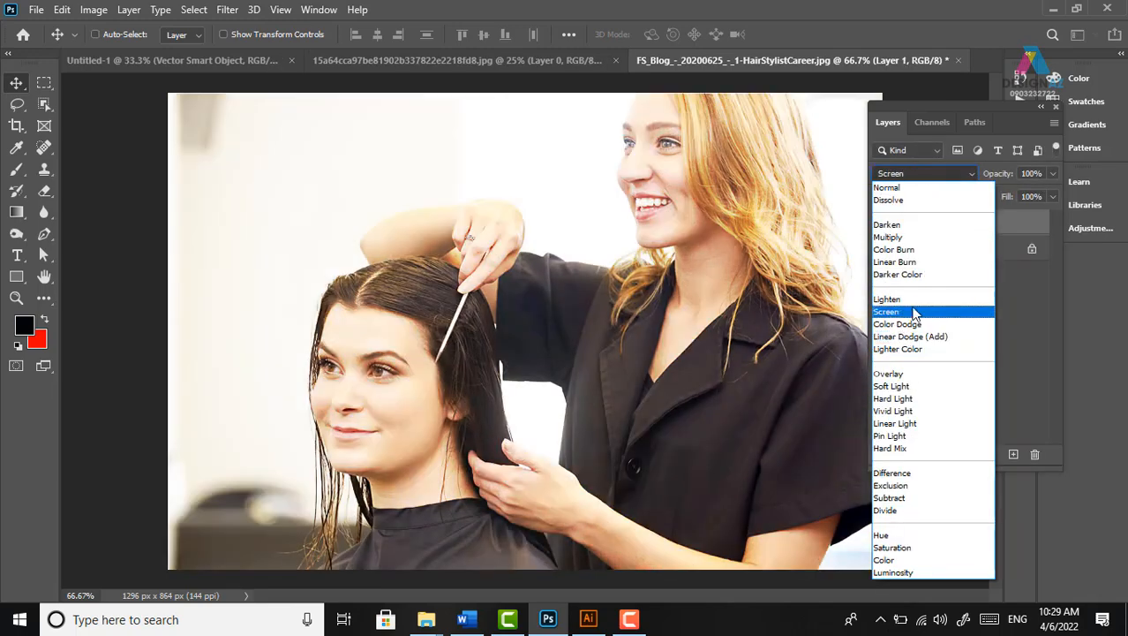
click(915, 313)
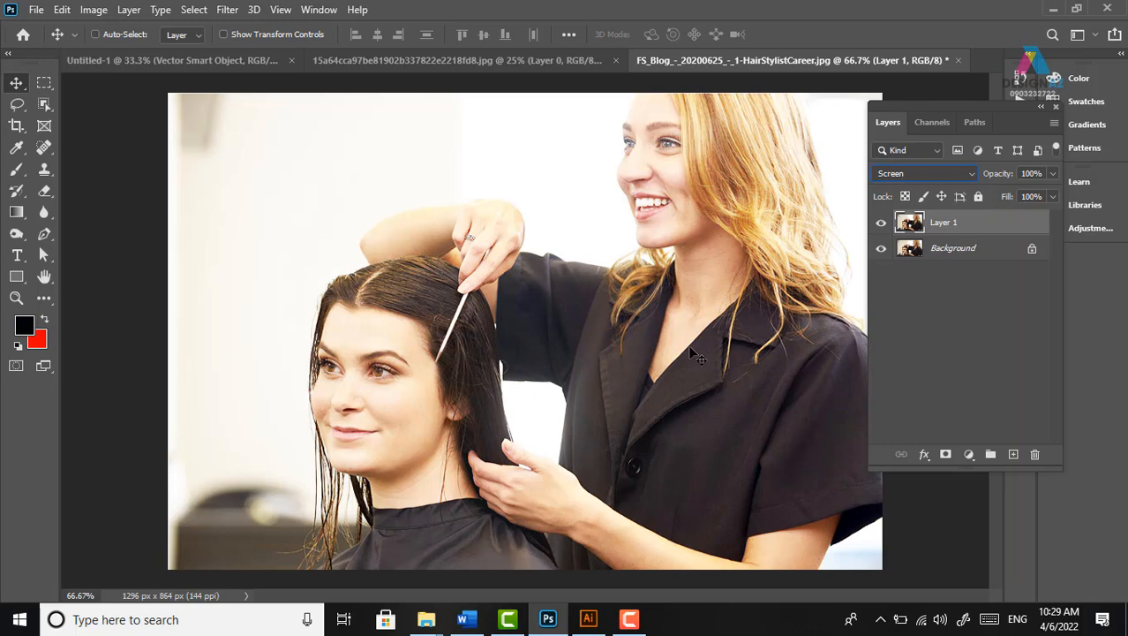
Duplicate the Screen layer, and set the new copy to Multiply blend mode with 50% fill
key(ctrl+j)
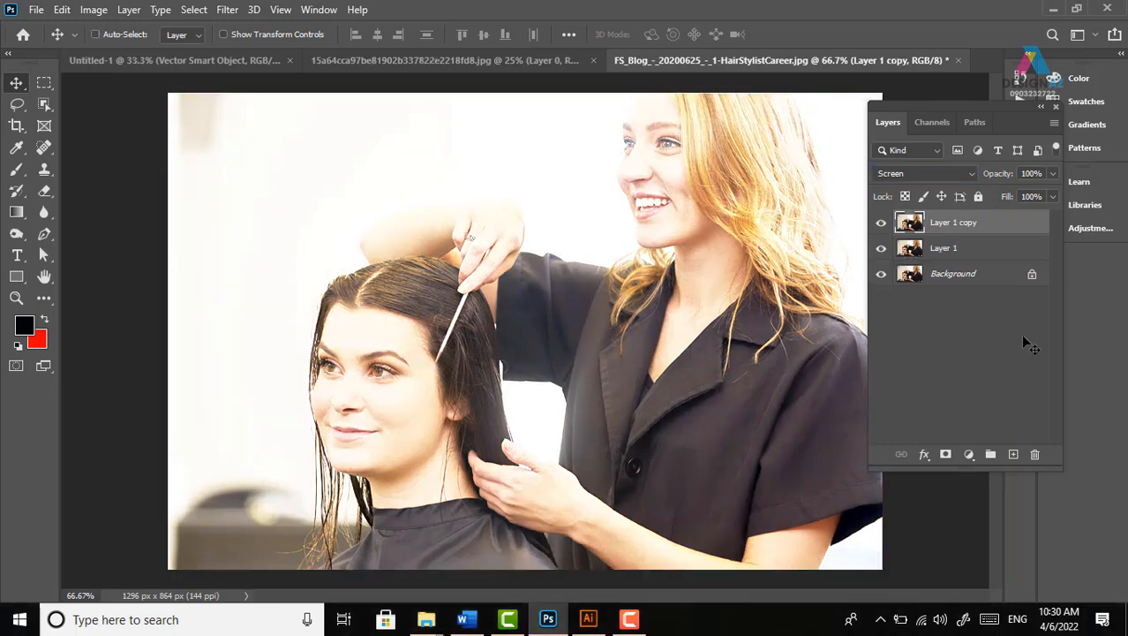
click(959, 174)
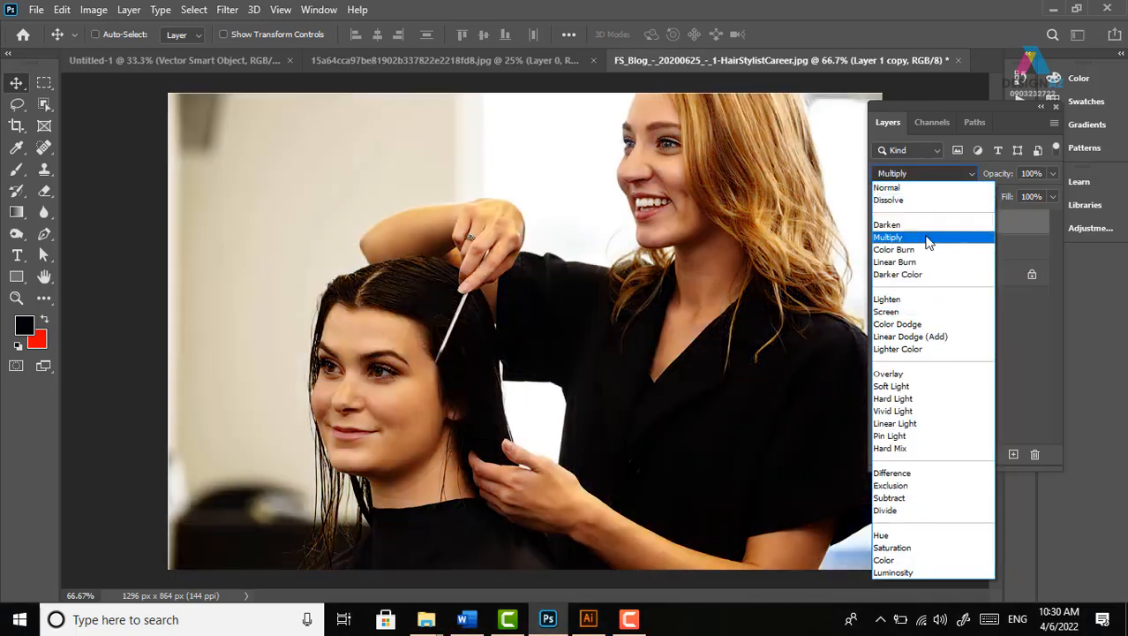
click(929, 241)
click(1043, 197)
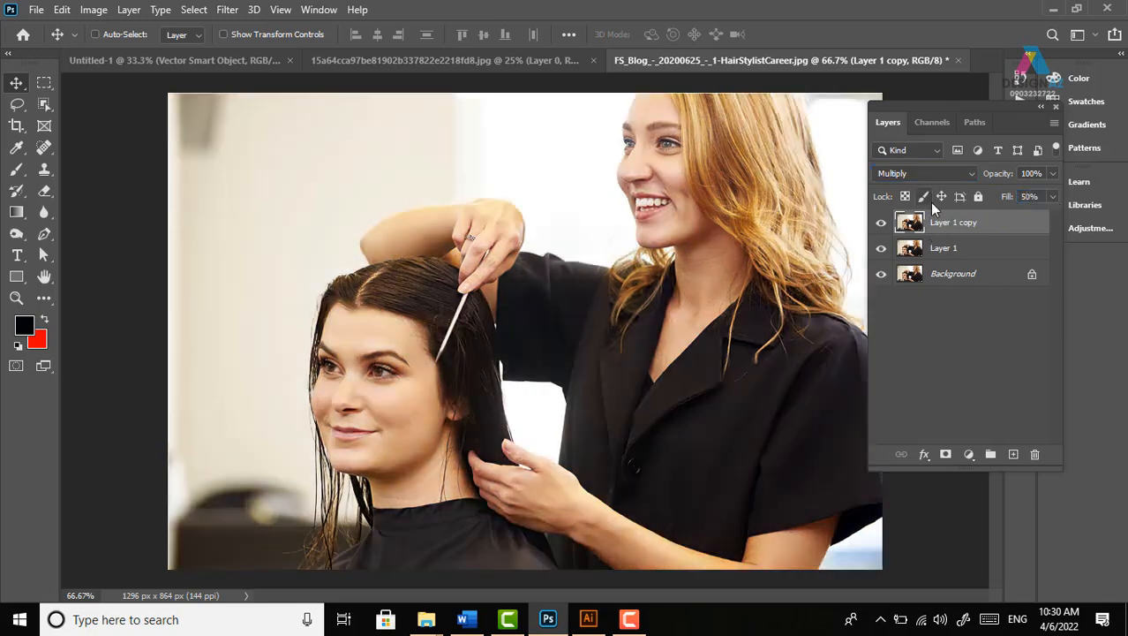
Set the fill of the Screen-blended Layer 1 to 50% and compare the result with the Background layer alone
click(973, 251)
click(1046, 196)
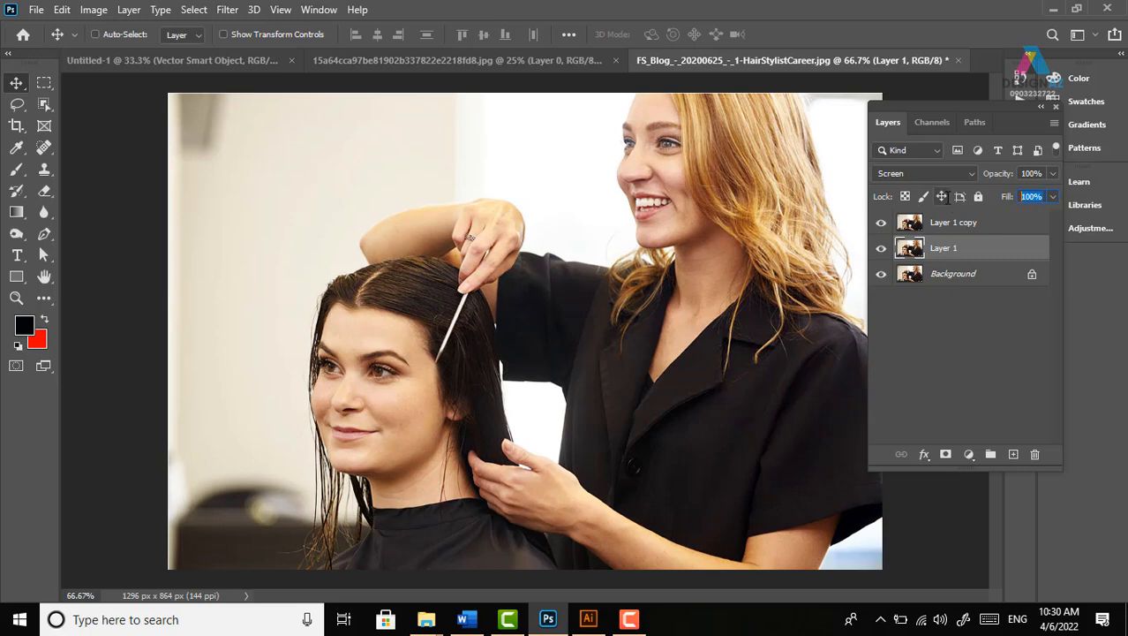
text(50)
key(Return)
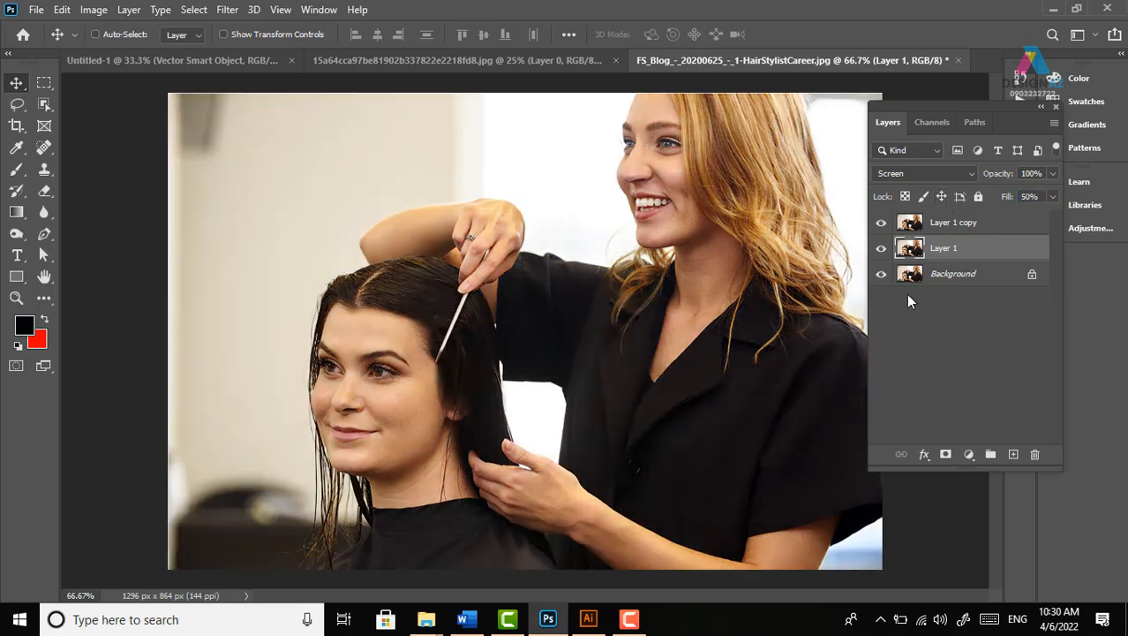
alt+click(881, 275)
alt+click(881, 275)
Merge Layer 1 copy, Layer 1 and Background into a single layer
click(1007, 226)
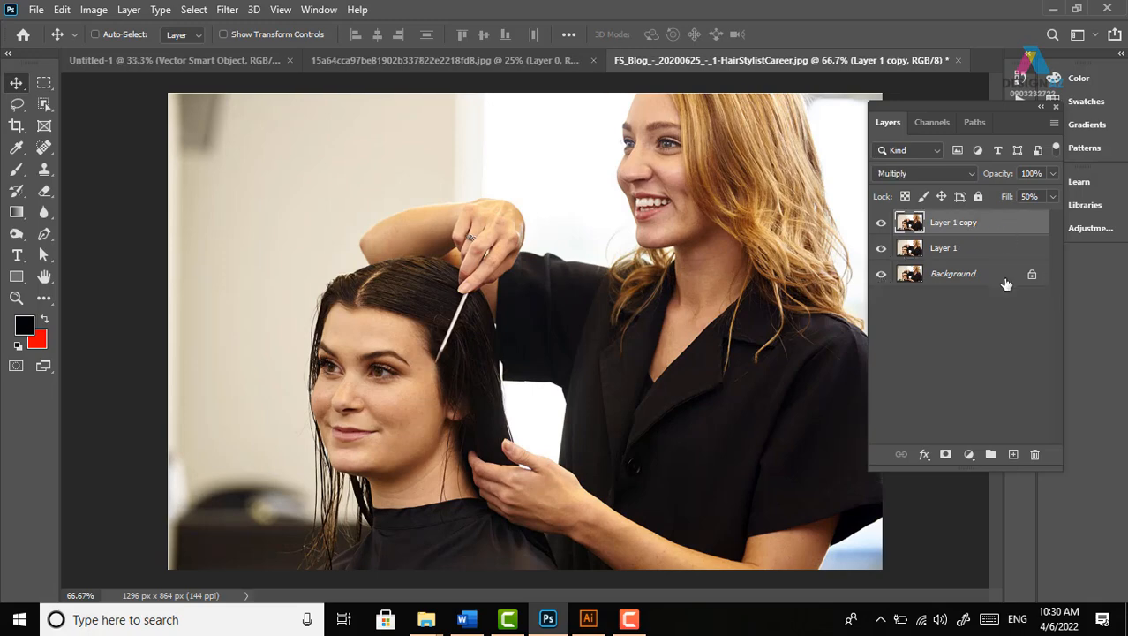
shift+click(1007, 281)
key(ctrl+e)
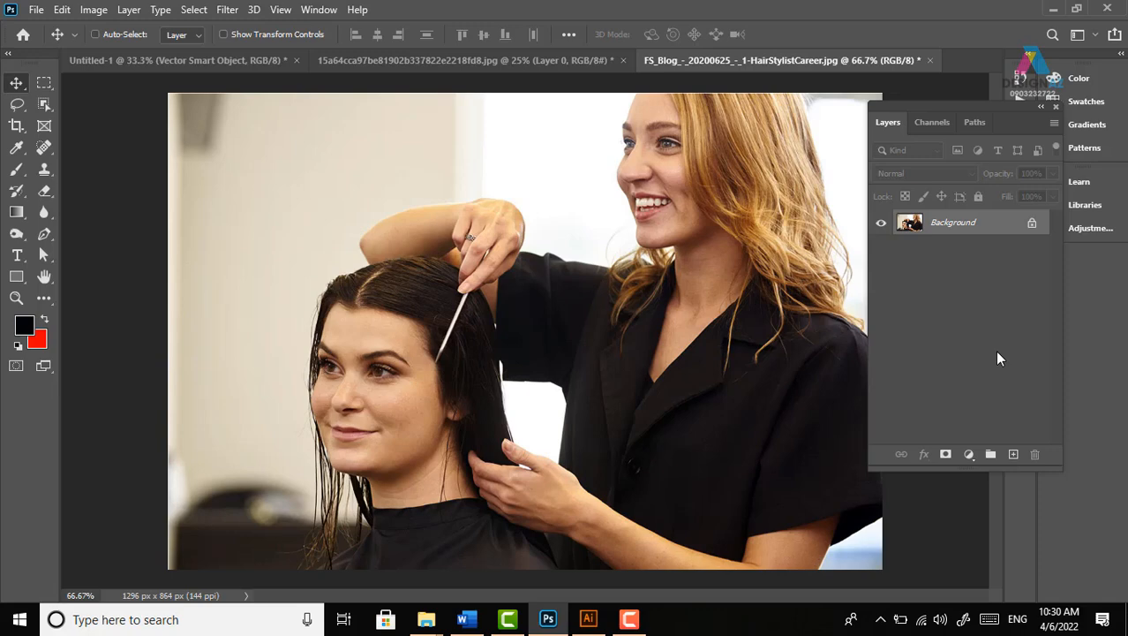
Add a Curves adjustment layer above the photo and close its properties with the default curve
click(969, 456)
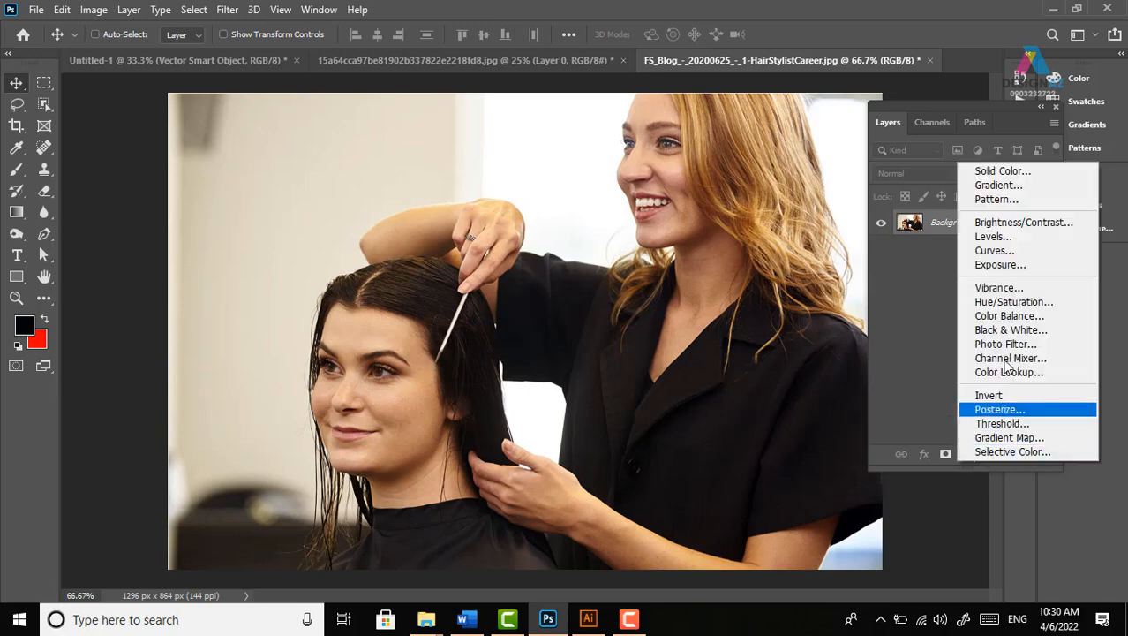
click(1031, 255)
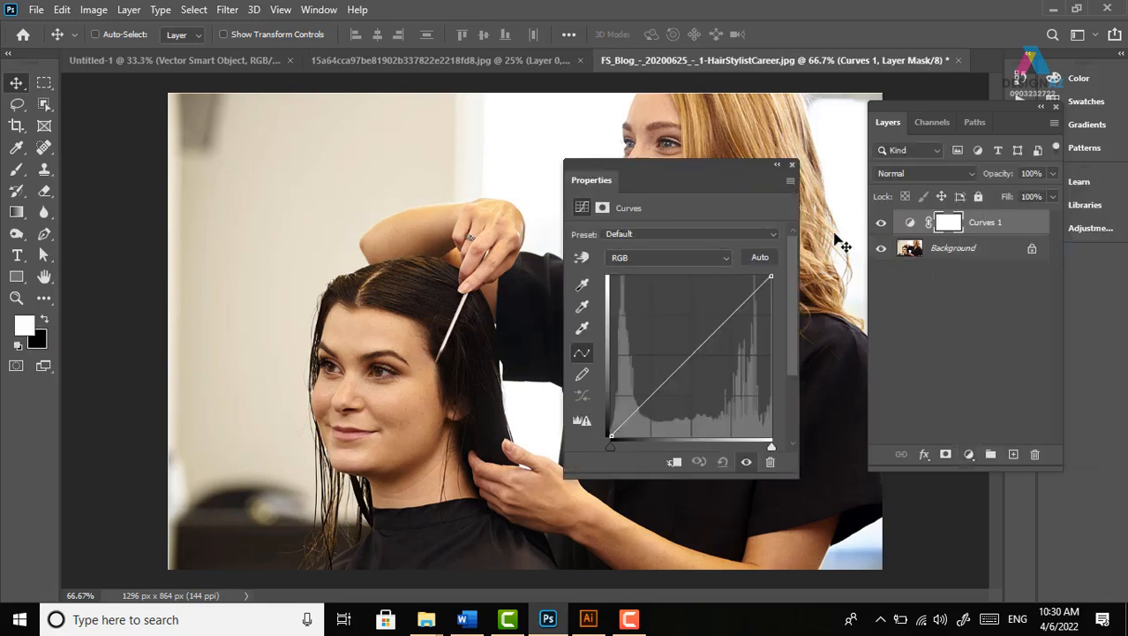
drag(700, 166, 596, 118)
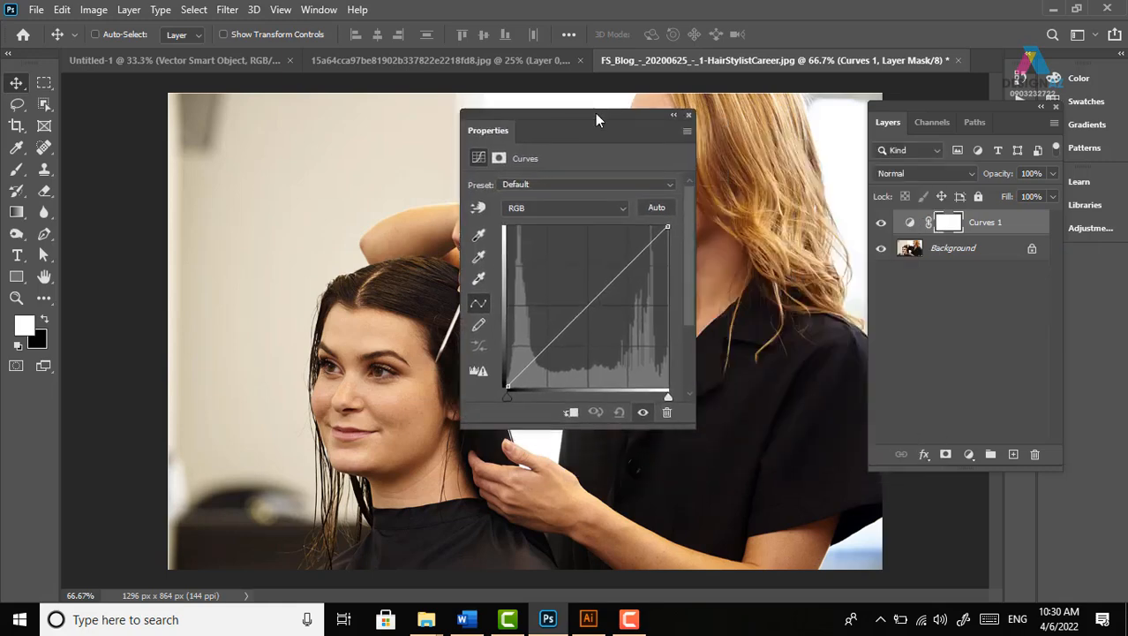
click(688, 115)
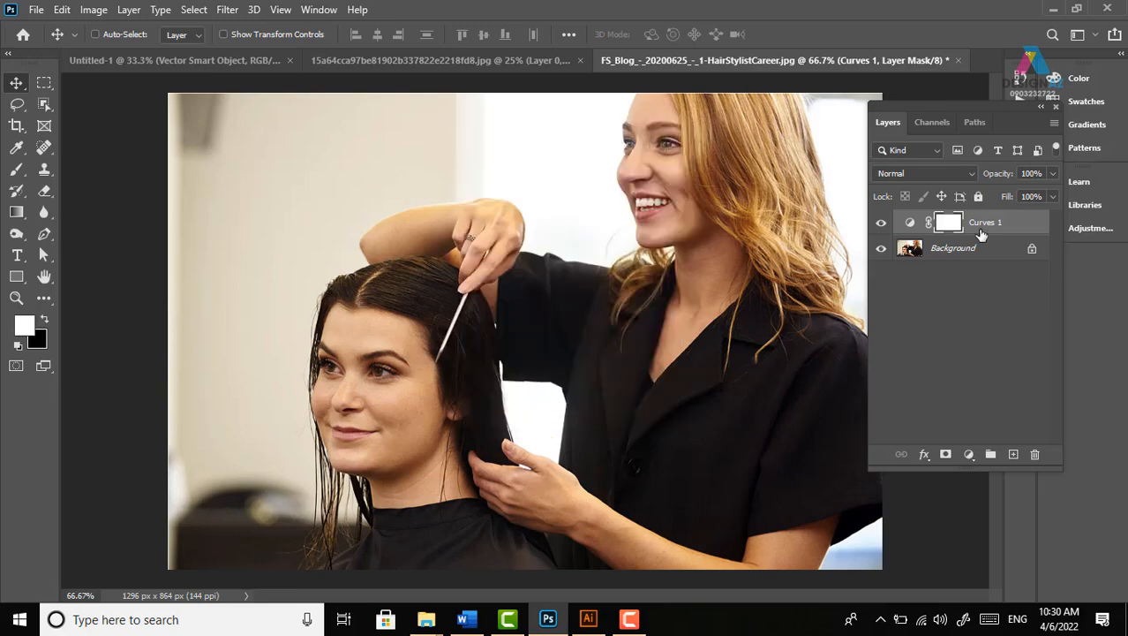
Set the Curves 1 adjustment layer's blend mode to Multiply
click(961, 177)
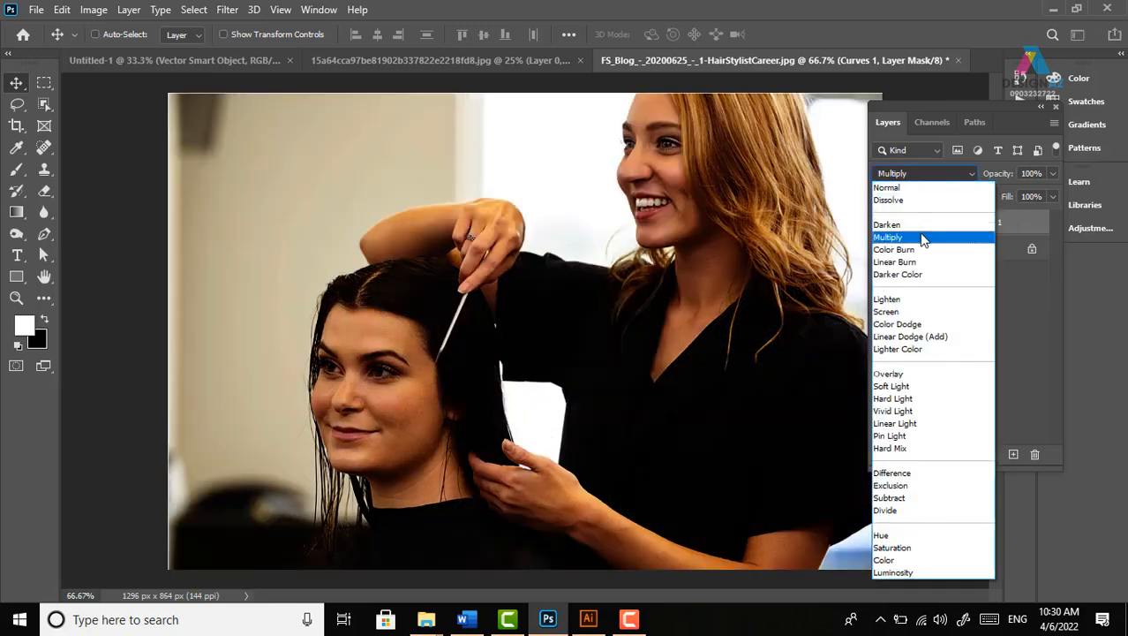
click(923, 237)
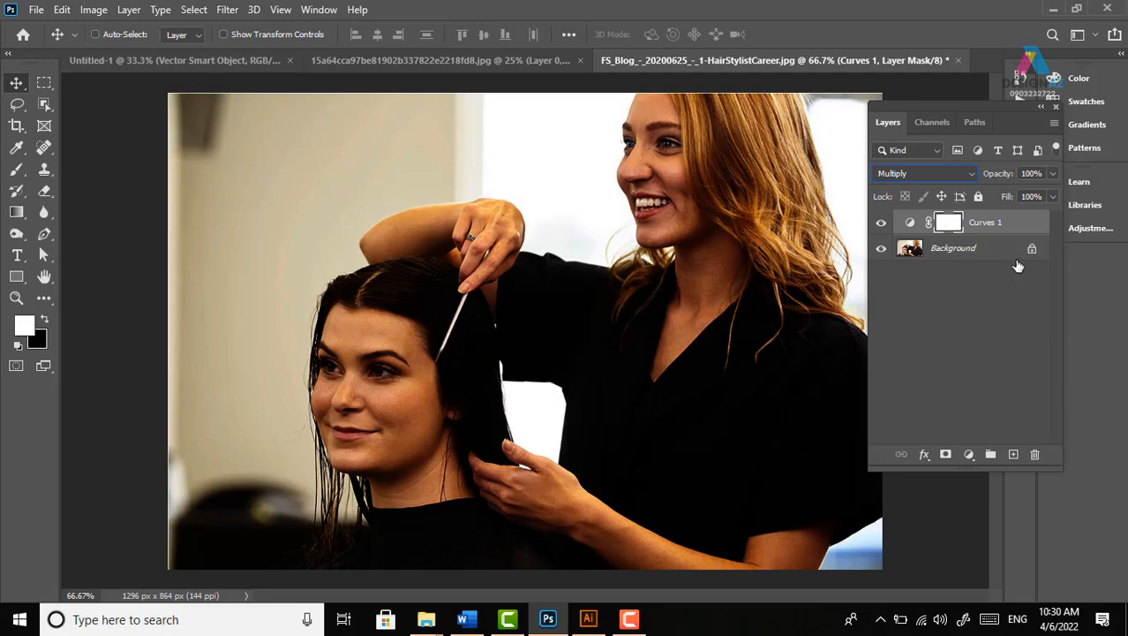
click(92, 10)
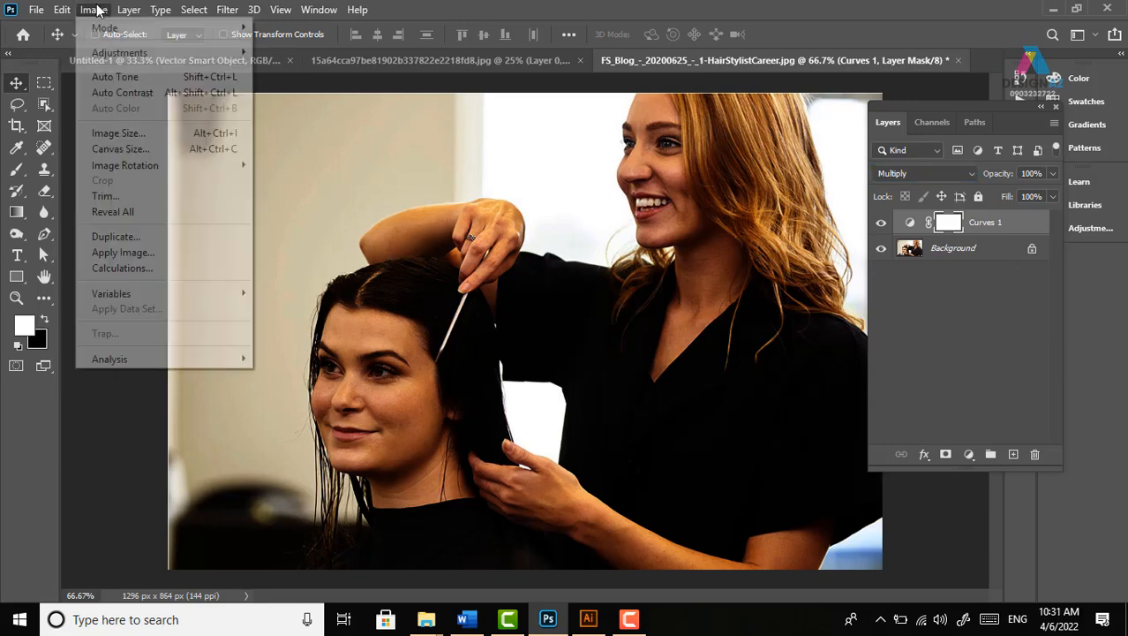
click(170, 253)
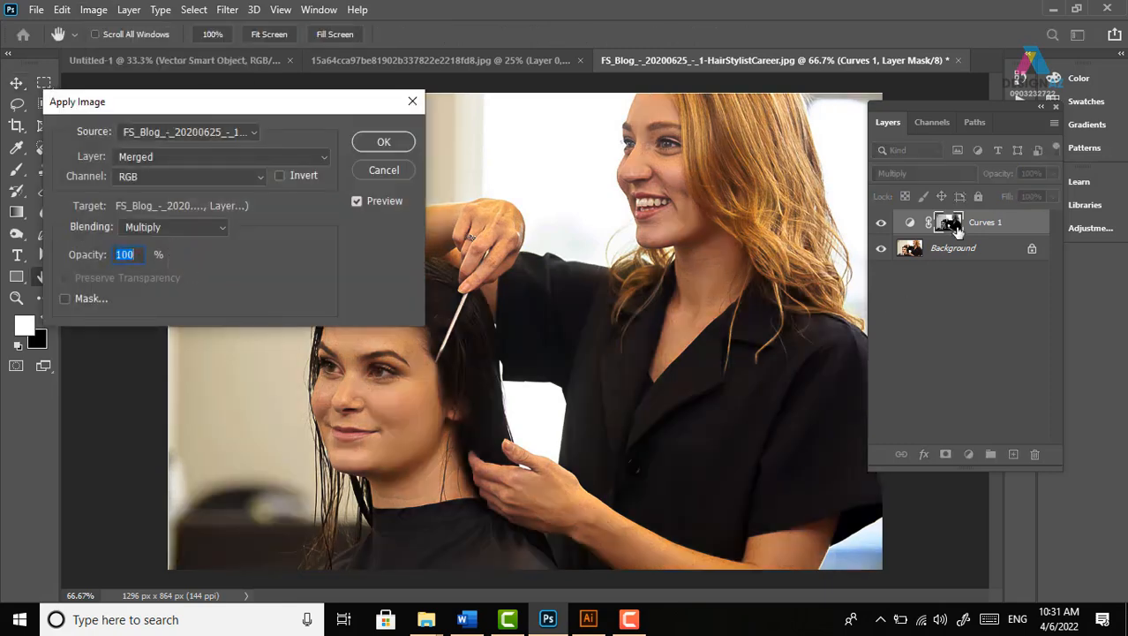
click(280, 176)
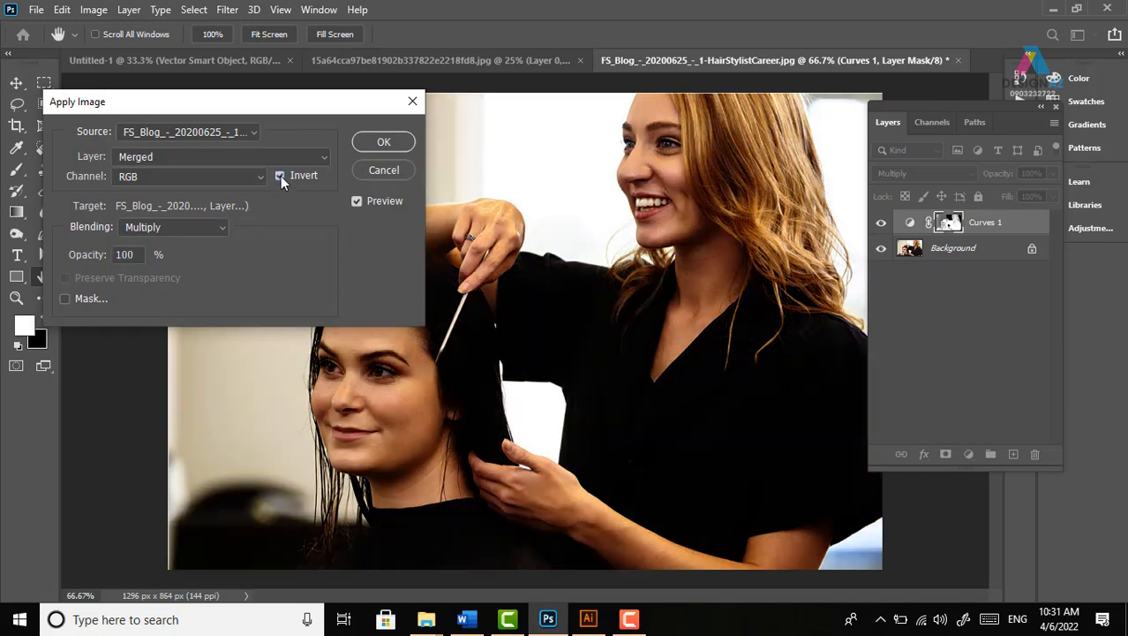
click(280, 177)
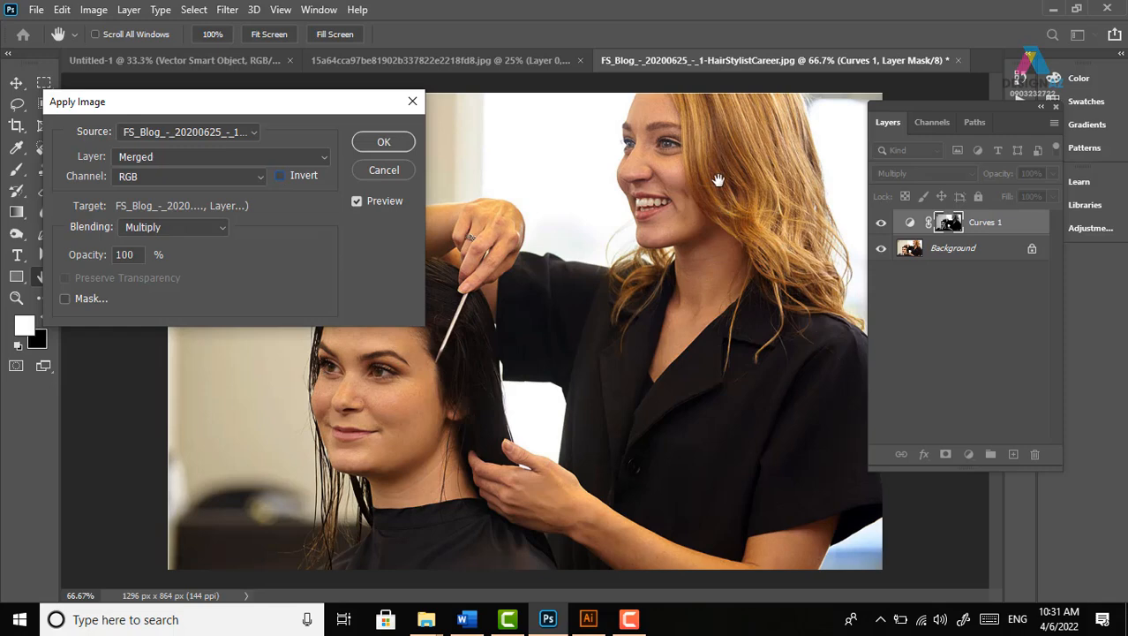
click(413, 102)
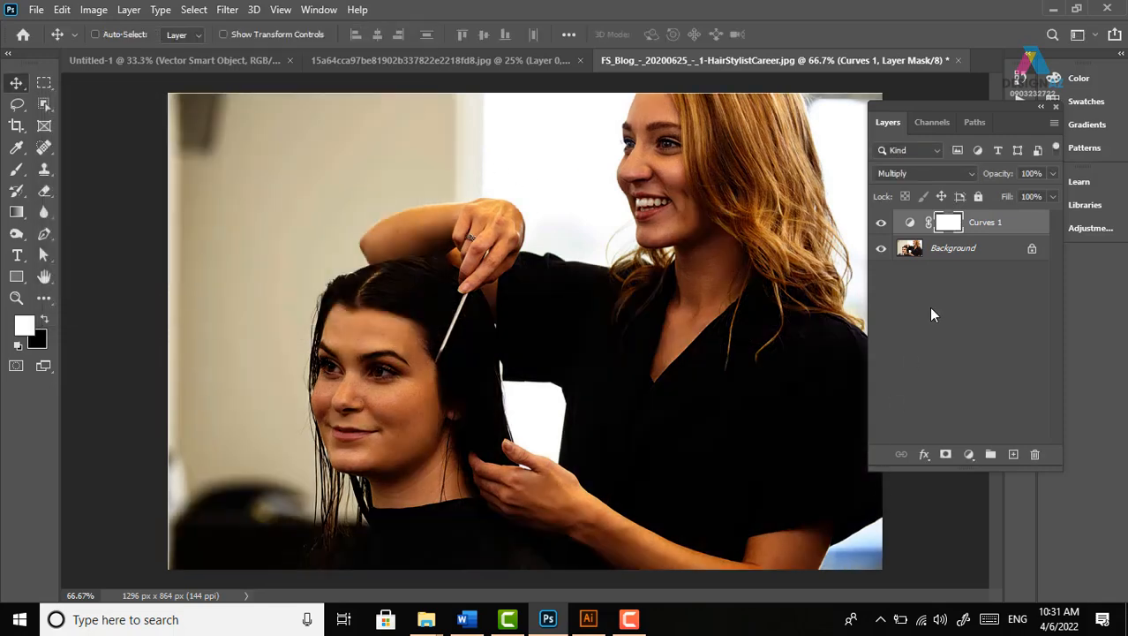
Open the blending options of Curves 1 and test the Underlying Layer white slider at 134 before returning it to 255
right_click(1007, 224)
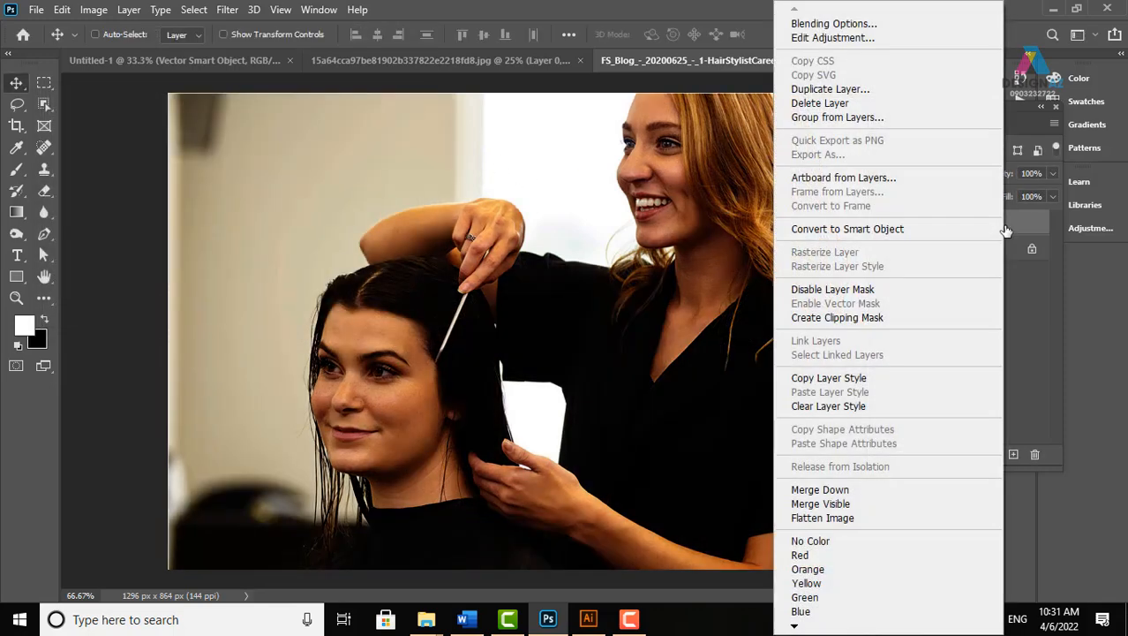
click(816, 26)
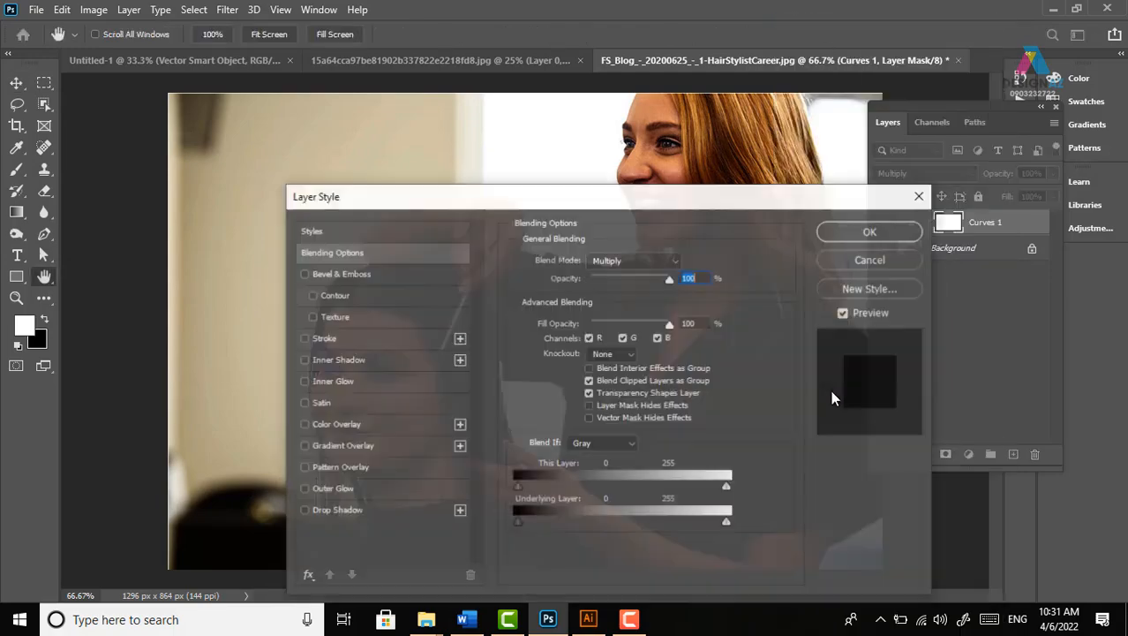
drag(562, 209, 931, 138)
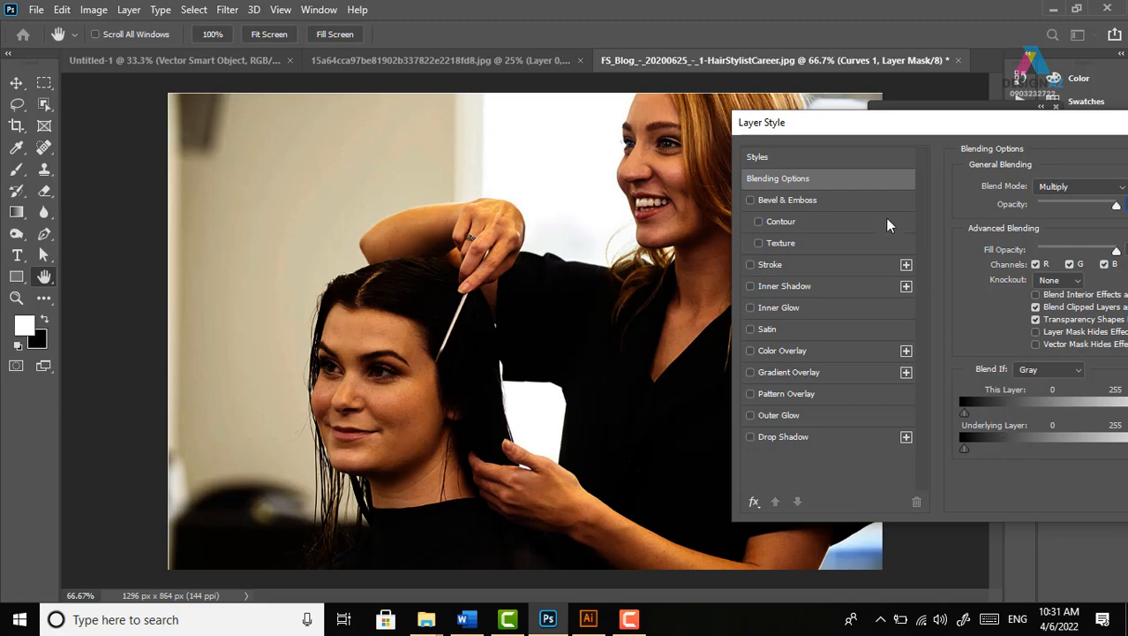
drag(922, 133, 16, 173)
drag(268, 492, 169, 490)
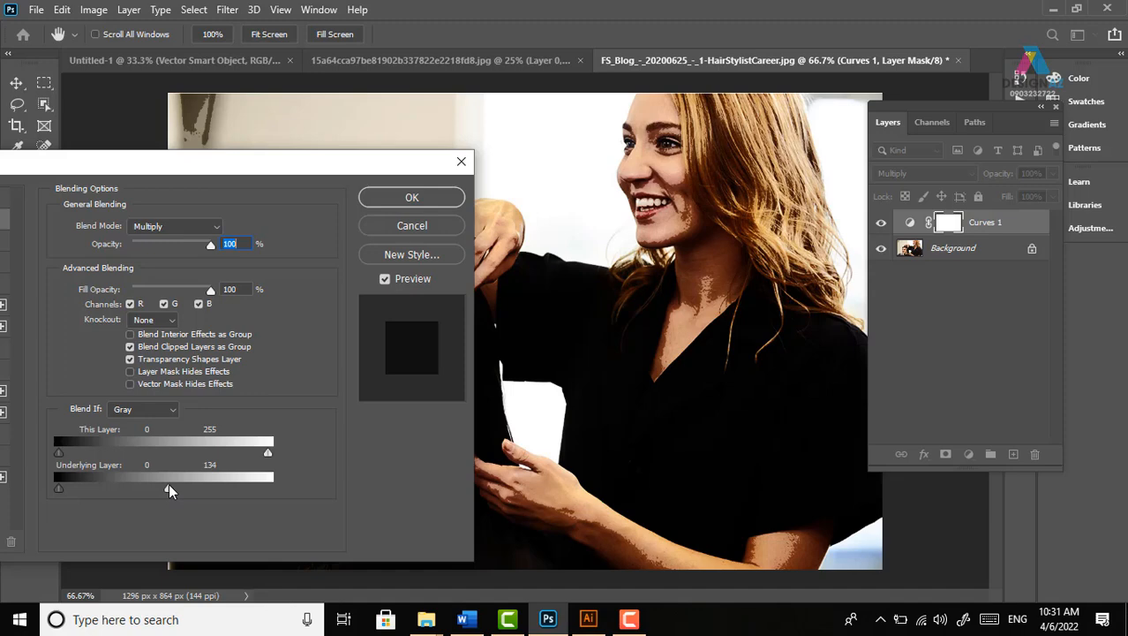
drag(170, 491, 311, 490)
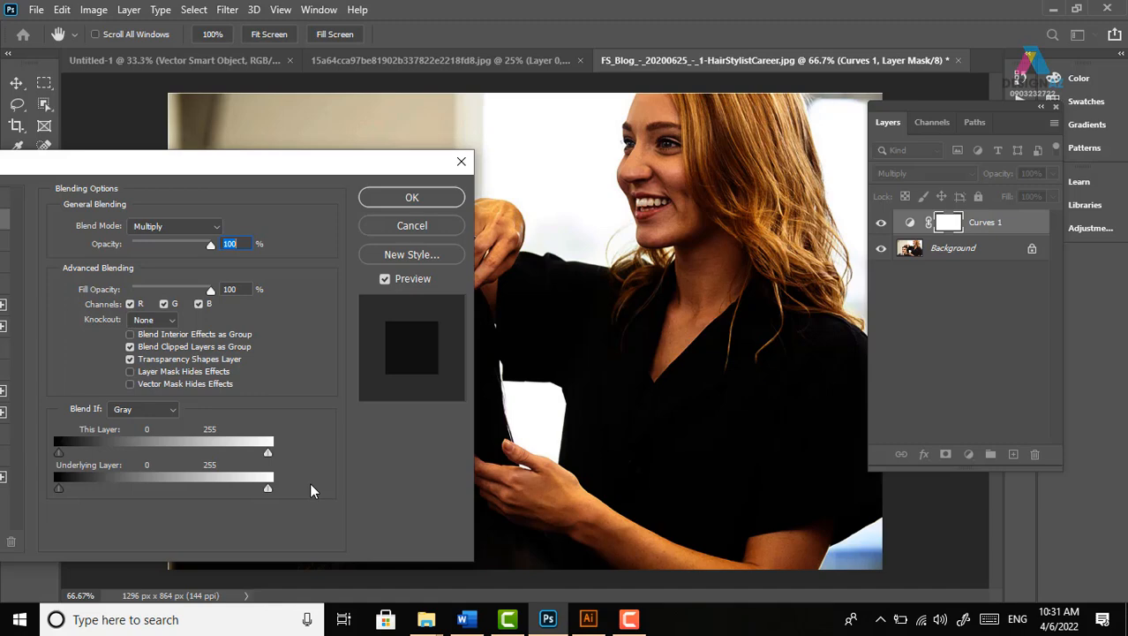
Split the white Underlying Layer slider of Curves 1 with its lower half at 142, apply it, and compare the photo without the layer
drag(270, 488, 229, 492)
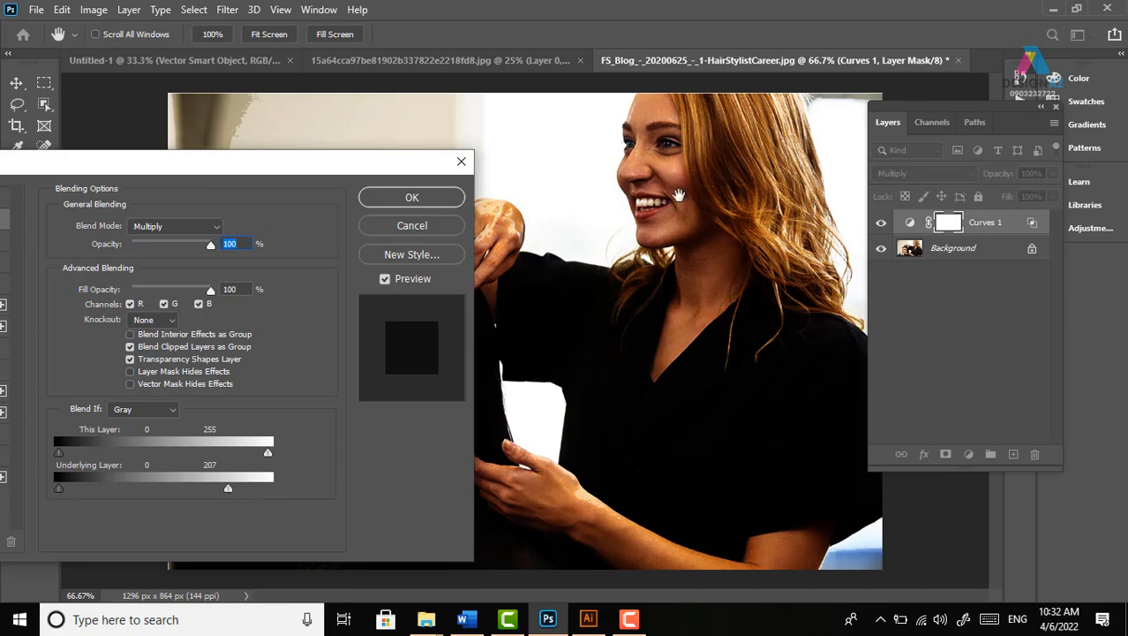
drag(224, 489, 200, 486)
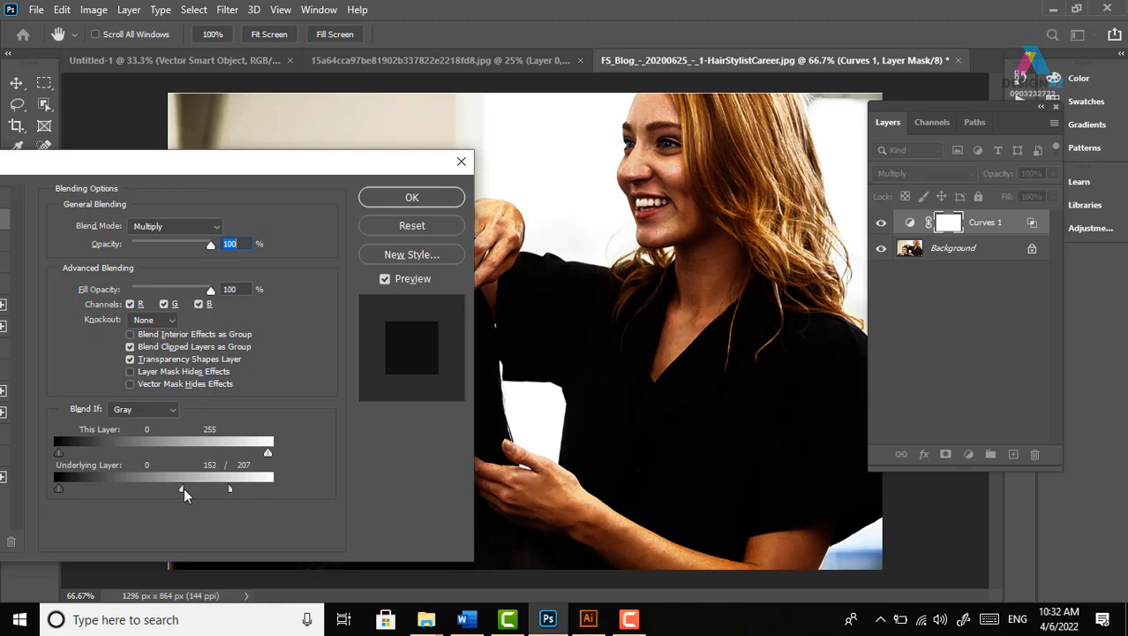
drag(180, 487, 175, 487)
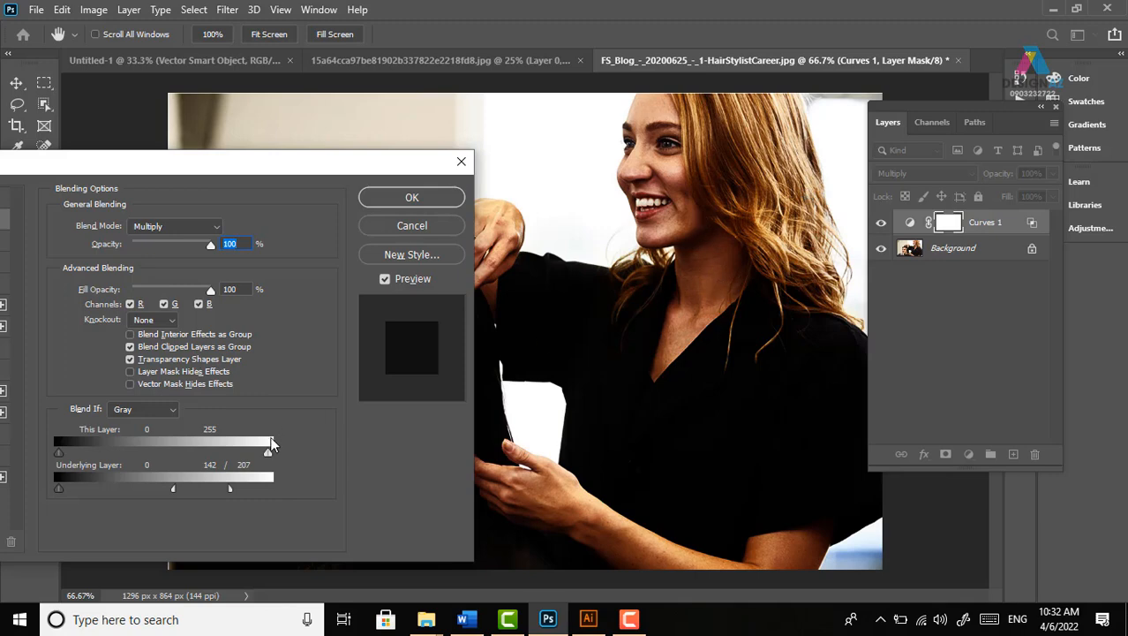
drag(229, 494, 177, 487)
click(430, 200)
click(881, 223)
click(881, 224)
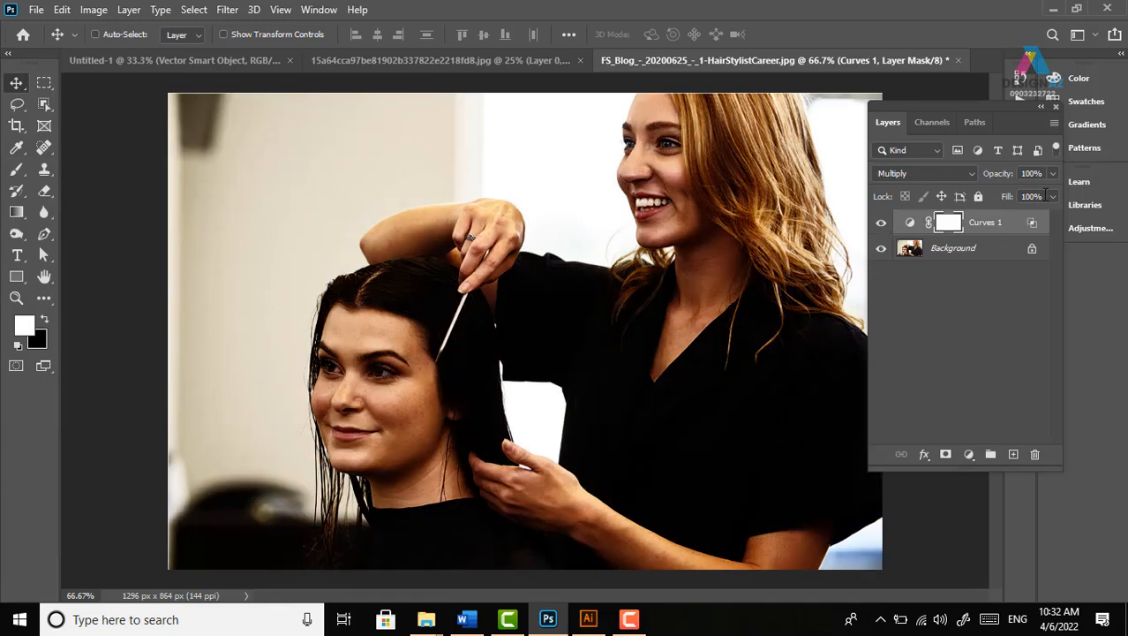
Reduce the fill of Curves 1 to 42% and compare the photo with the layer hidden and shown
drag(1053, 196, 1005, 215)
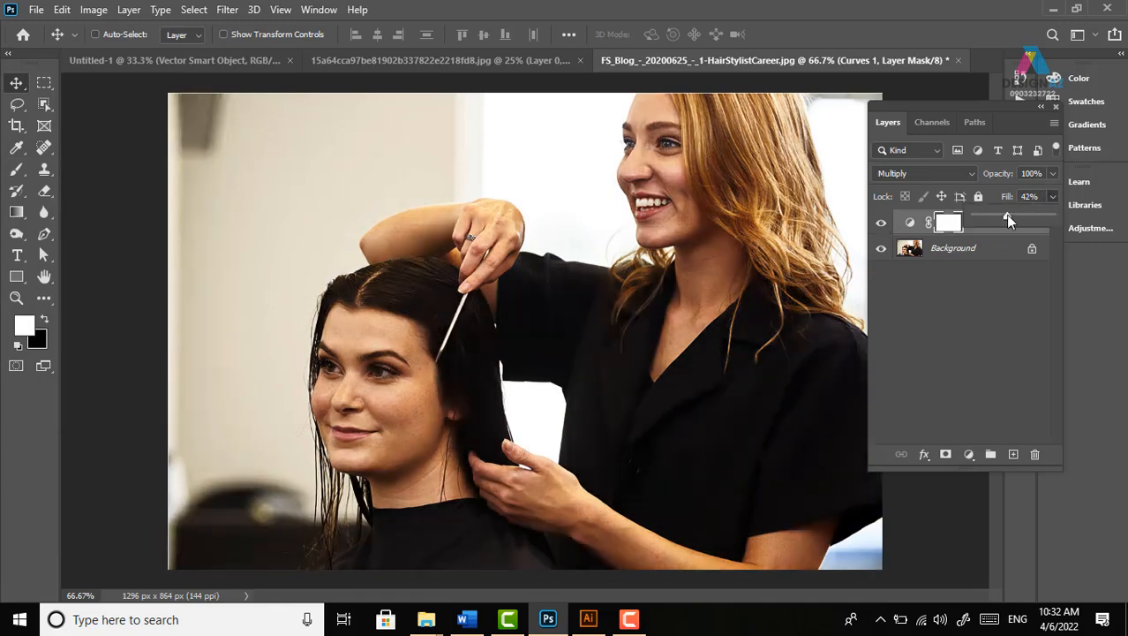
click(882, 226)
click(882, 224)
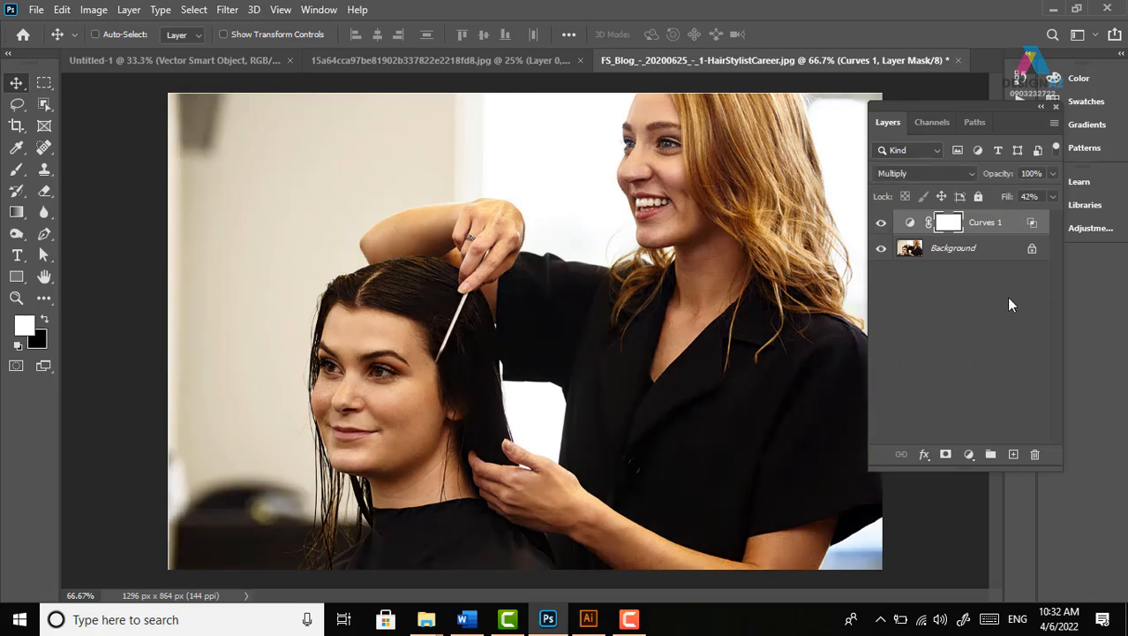
click(1007, 298)
Add a Color Balance adjustment layer above Curves 1 and move its properties clear of the faces
click(993, 226)
shift+click(1001, 251)
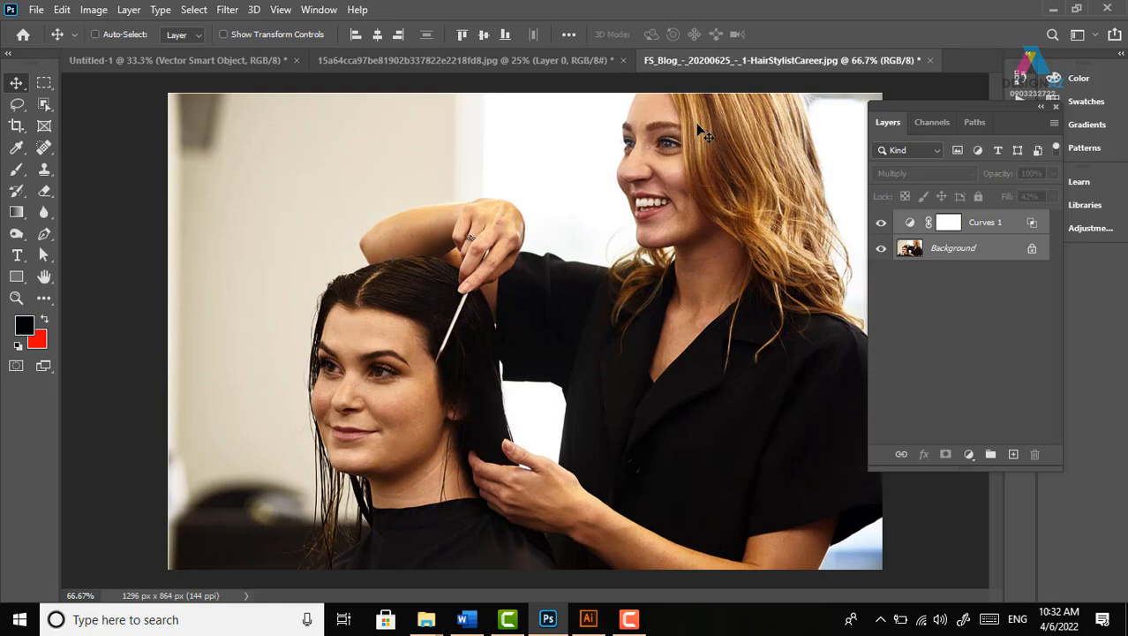
click(968, 453)
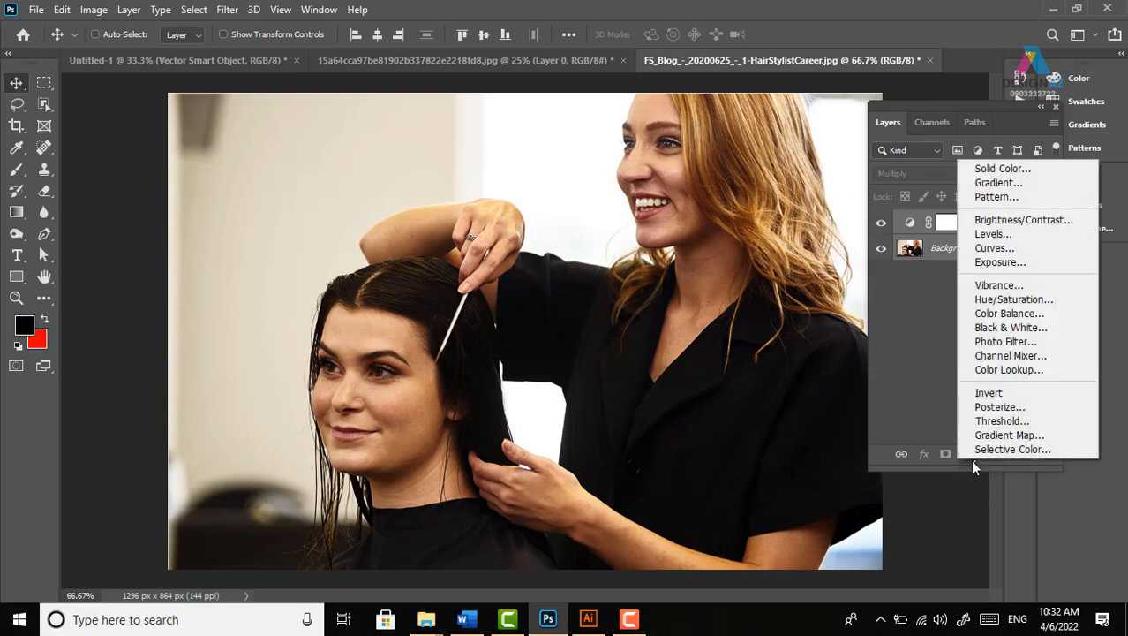
click(1031, 316)
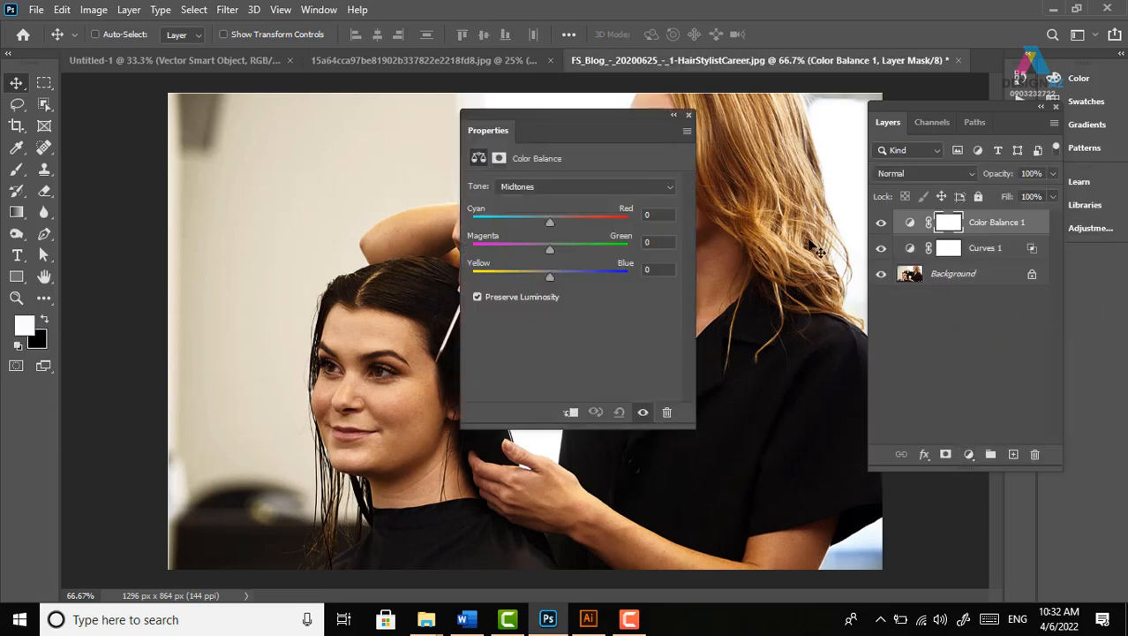
drag(598, 119, 862, 133)
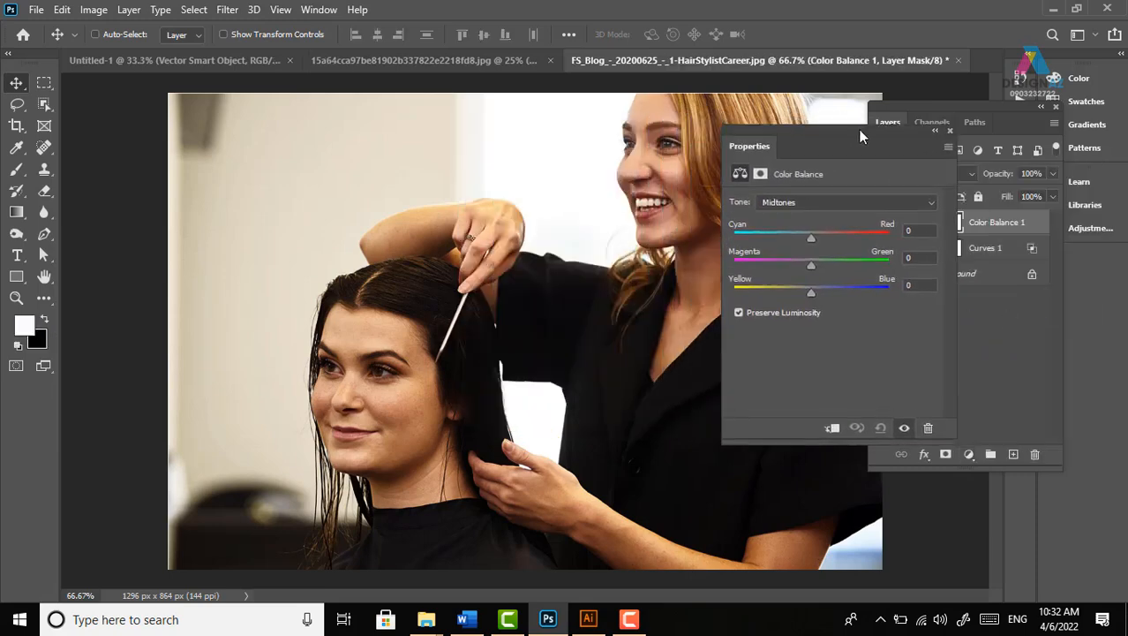
Adjust the Color Balance highlights to Cyan–Red +10 and Magenta–Green -11
click(821, 204)
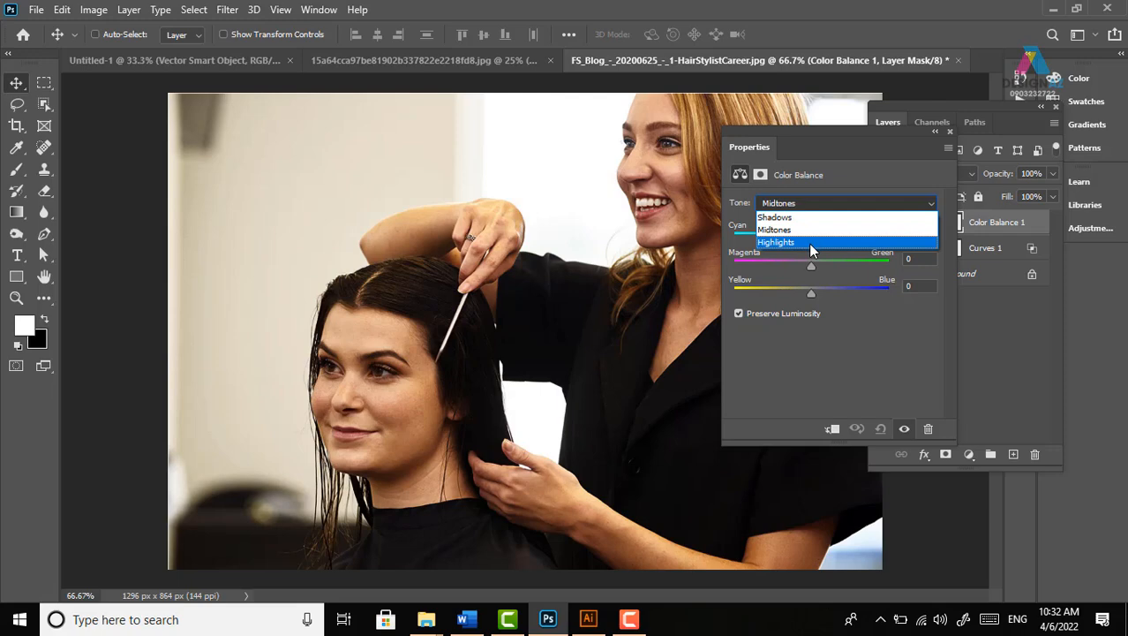
click(810, 243)
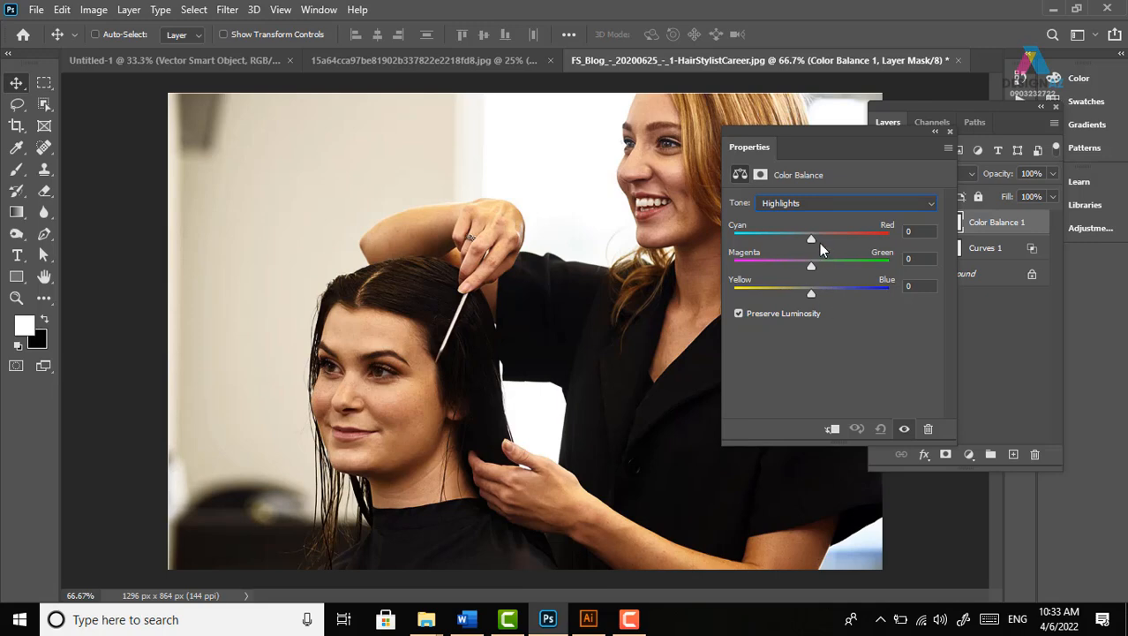
drag(812, 239, 803, 270)
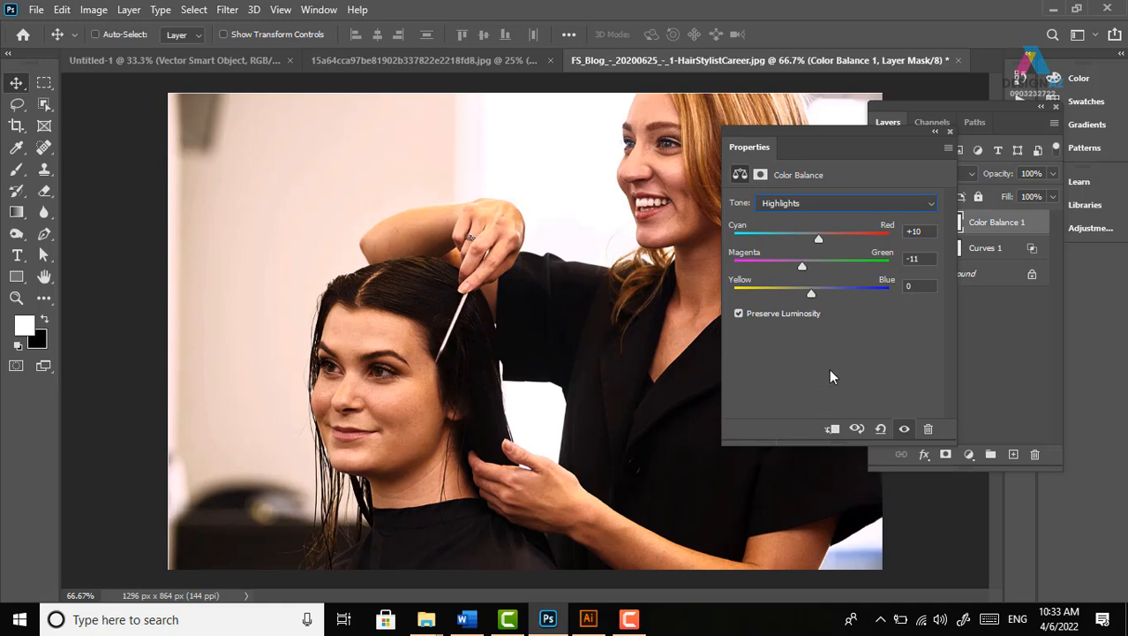
Adjust the Color Balance shadows to Cyan–Red -11 and Yellow–Blue about +6, and close the properties
click(844, 205)
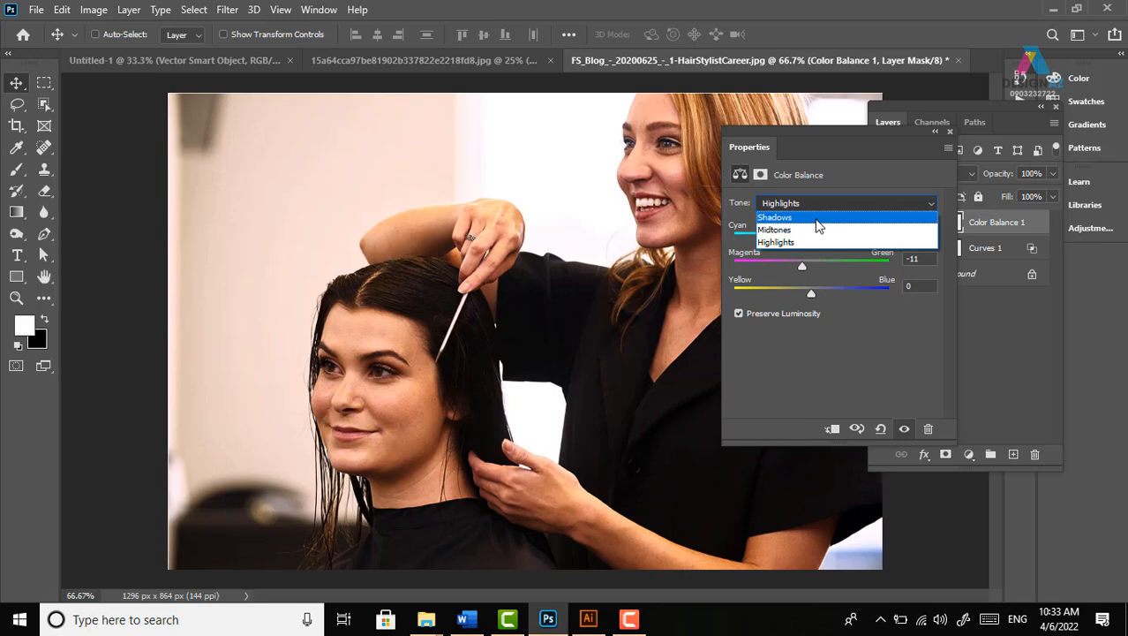
click(816, 218)
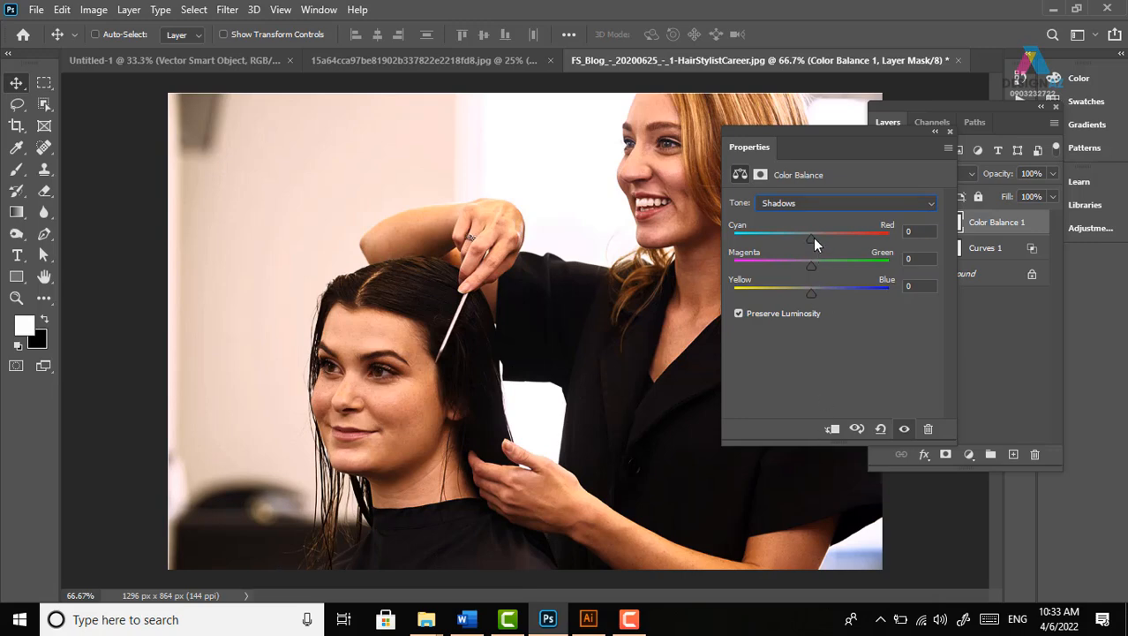
drag(810, 237, 801, 234)
click(814, 291)
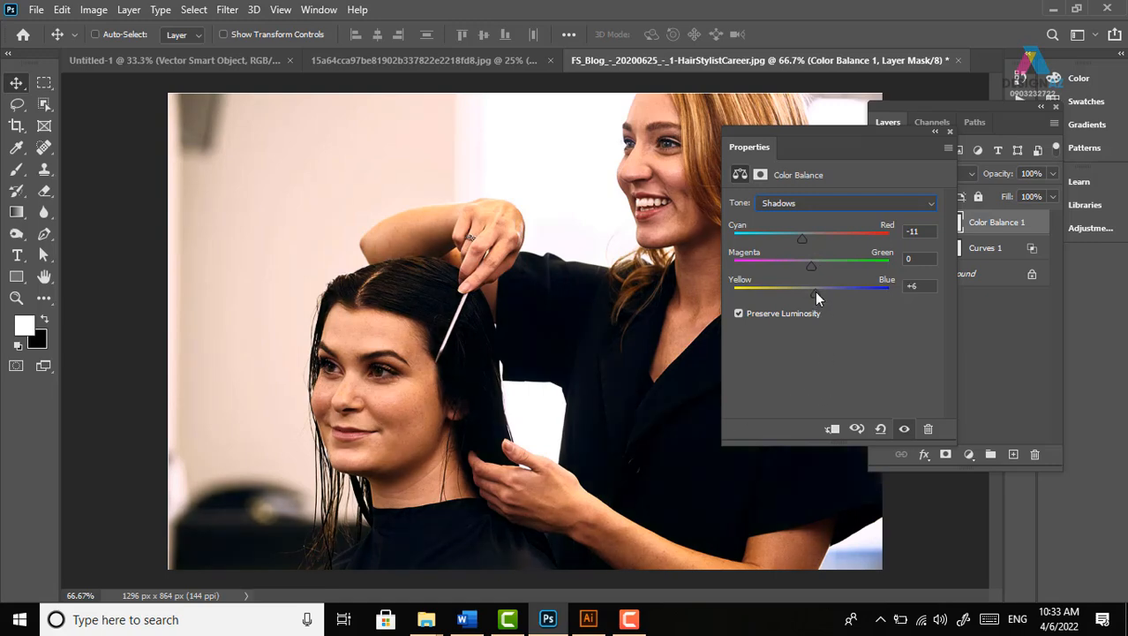
drag(815, 292, 814, 292)
click(950, 131)
Merge Color Balance 1, Curves 1 and Background into a single layer
click(987, 278)
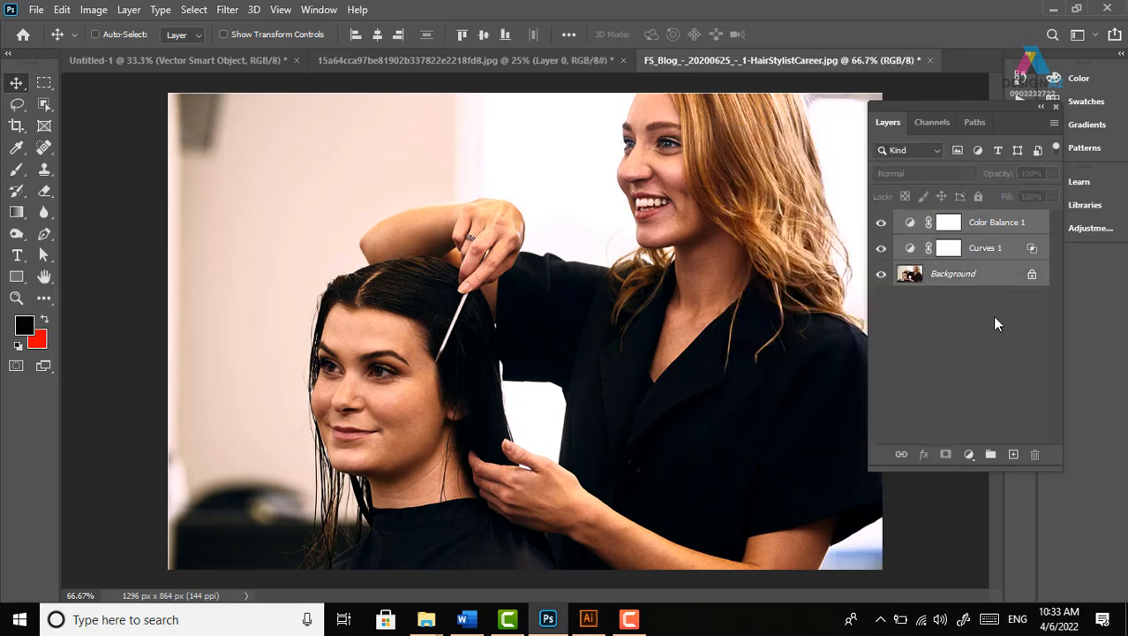
key(ctrl+shift+e)
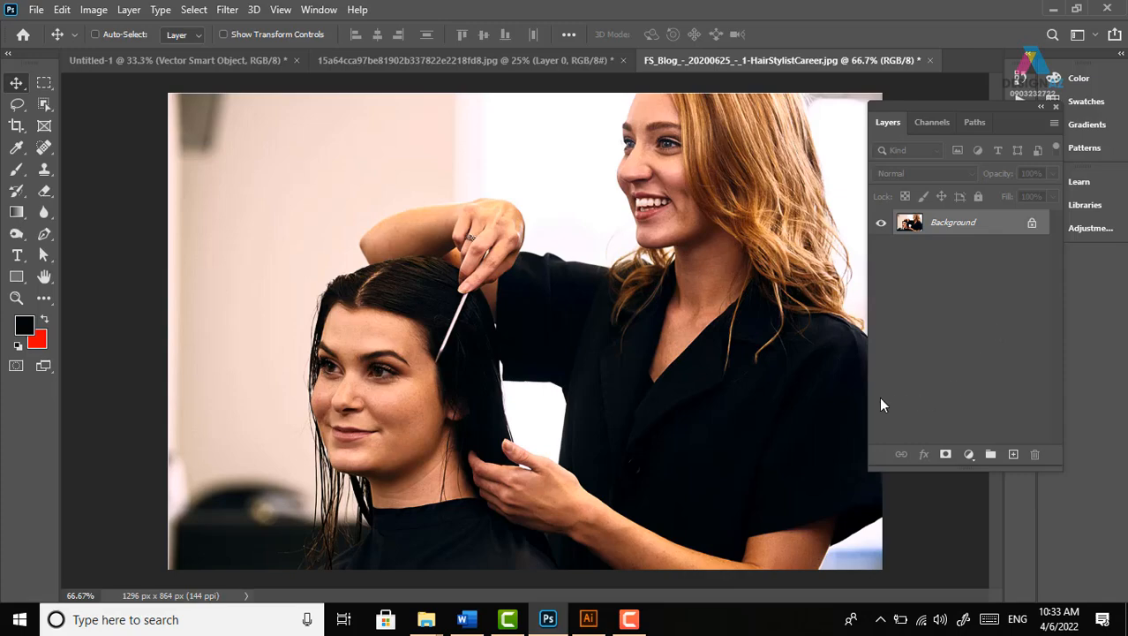
Copy the whole retouched salon photo into the Untitled-1 poster above the brown shape and align it with the page top
key(ctrl+plus)
key(ctrl+plus)
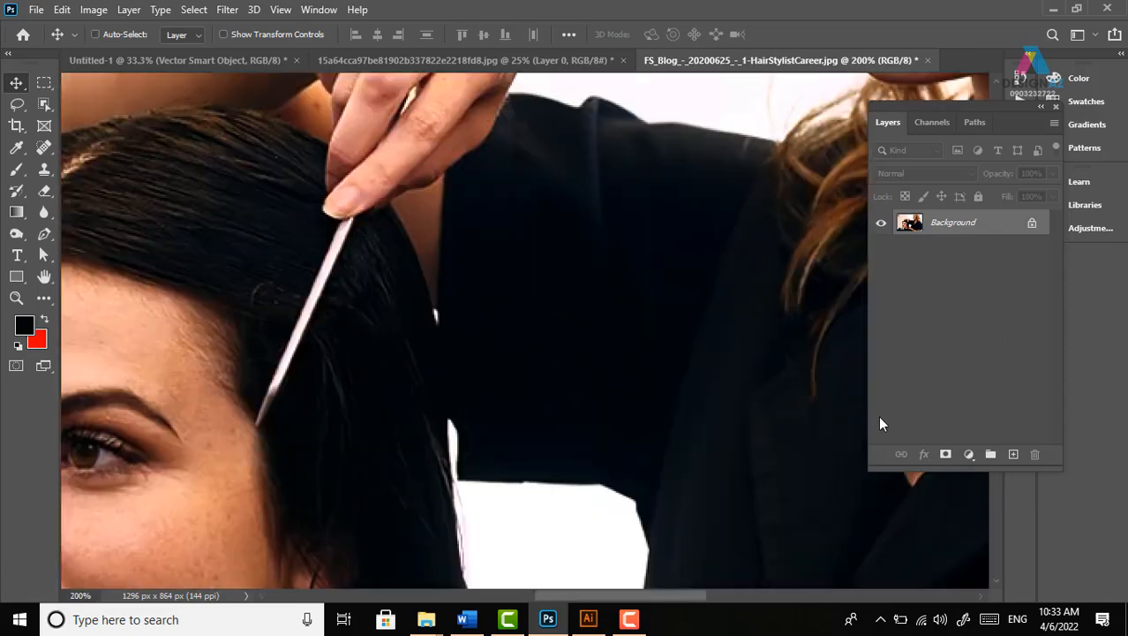
drag(825, 104, 538, 458)
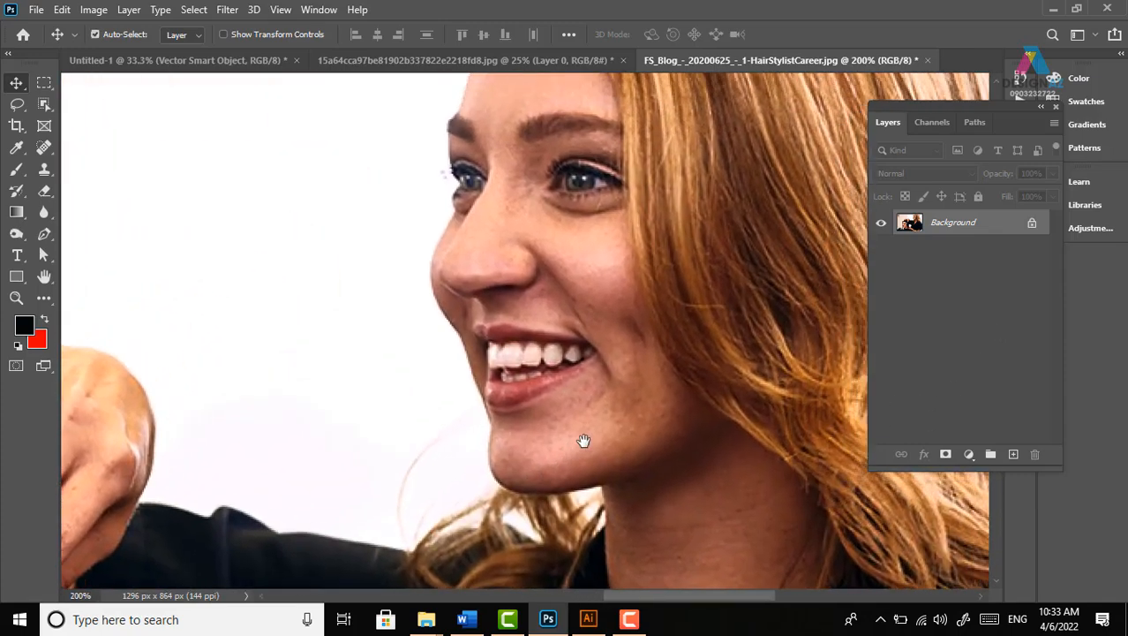
key(ctrl+minus)
key(ctrl+minus)
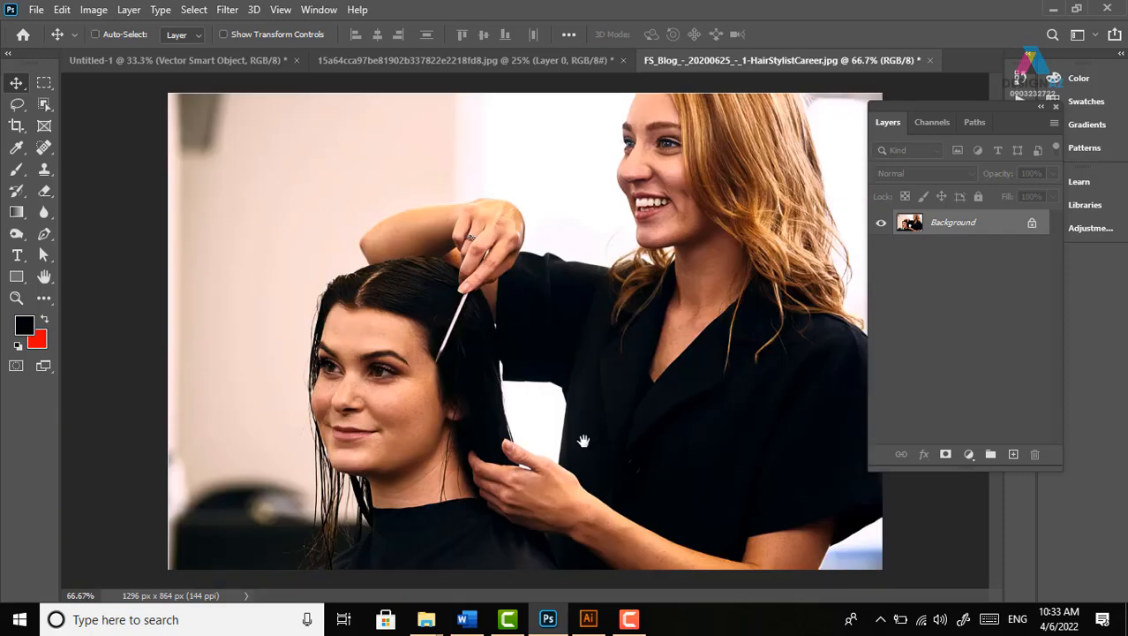
key(ctrl+a)
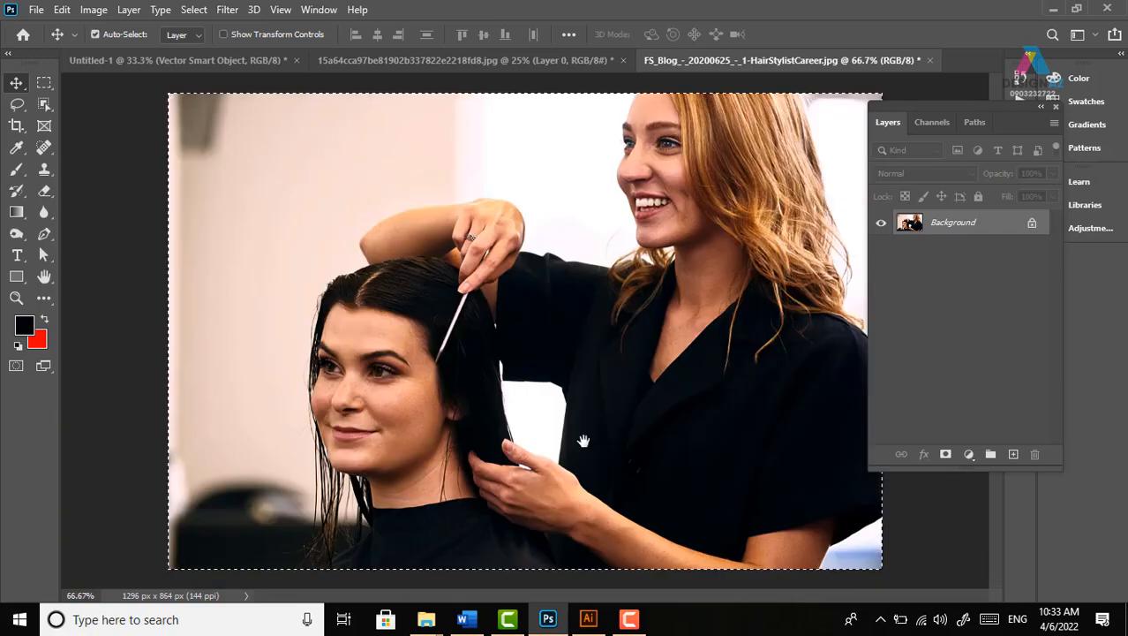
click(185, 60)
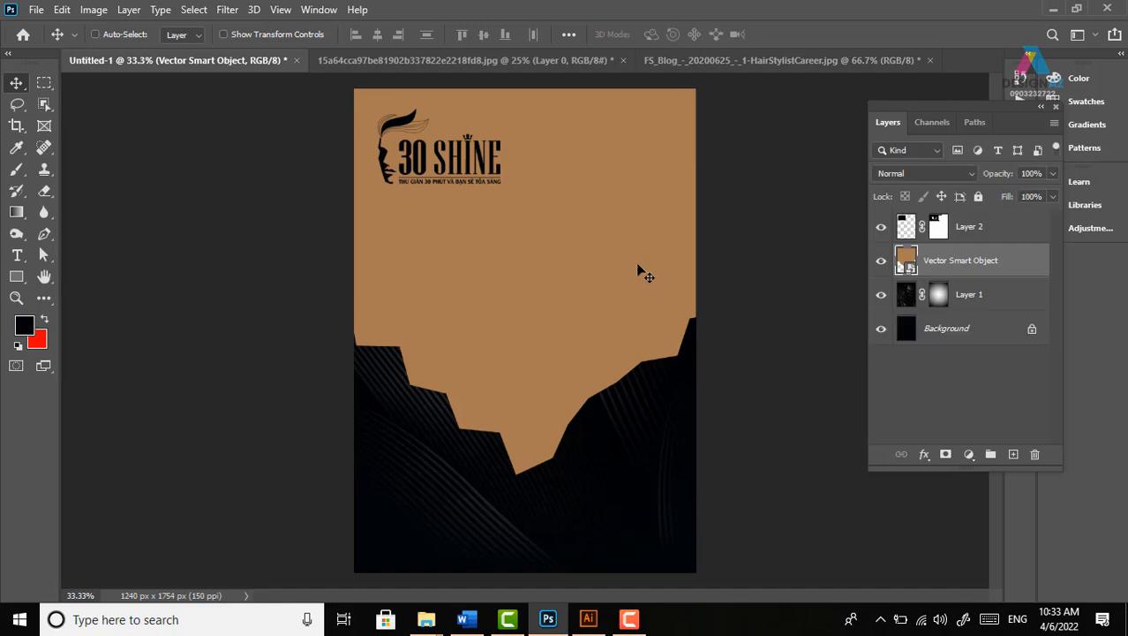
key(ctrl+v)
drag(645, 349, 629, 222)
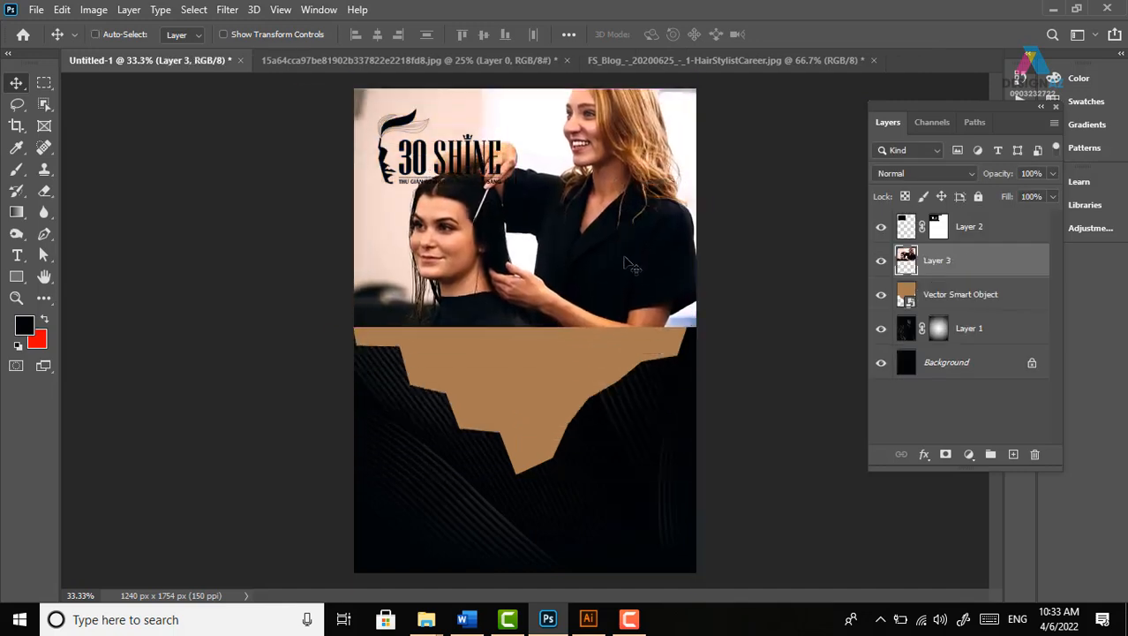
Clip the photo layer to the jagged brown shape and nudge the photo slightly upward
key(ctrl+alt+g)
mouse_move(630, 270)
mouse_down()
mouse_move(632, 291)
mouse_move(629, 267)
mouse_up()
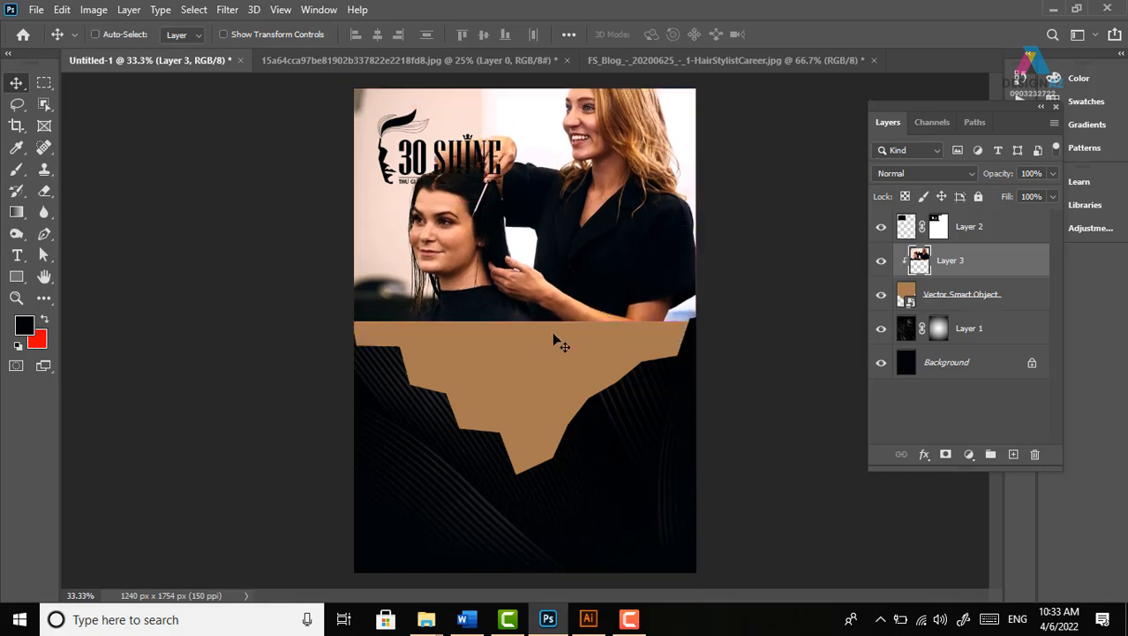
key(t)
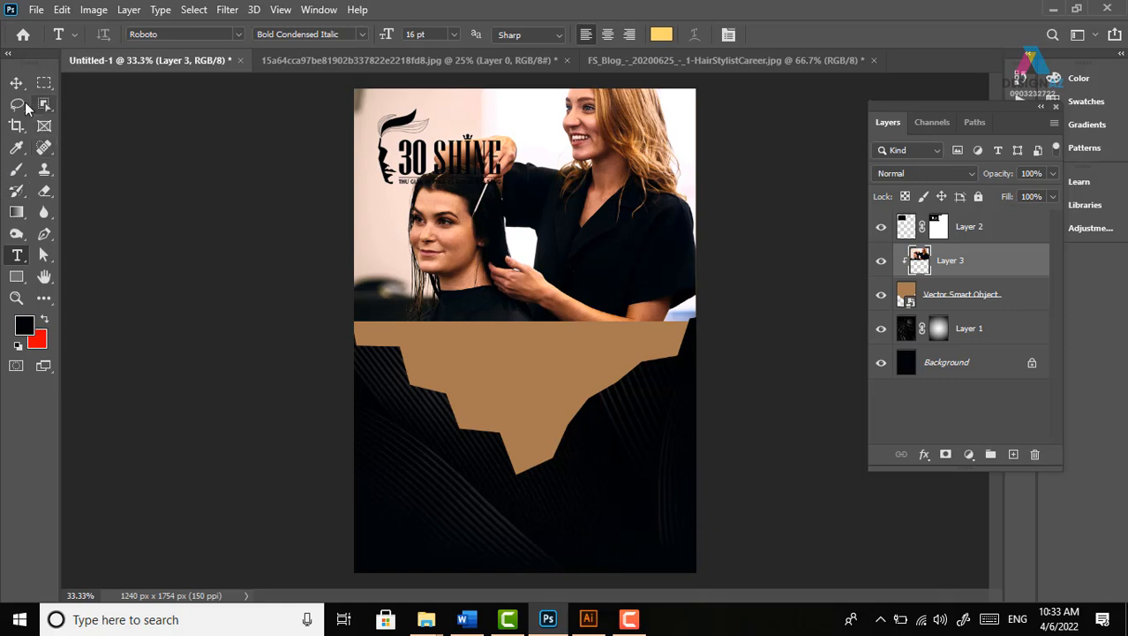
Enlarge the clipped photo to about 129.5% width and 131.8% height, placing both faces within the upper part of the poster
key(v)
right_click(635, 247)
click(658, 253)
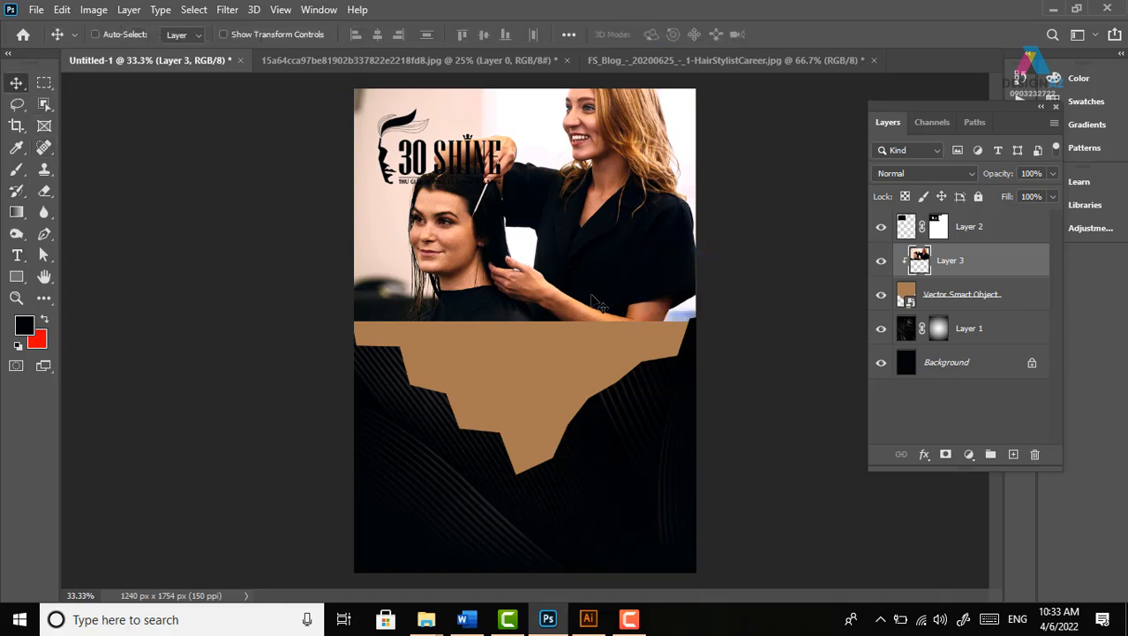
key(ctrl+t)
drag(321, 352, 219, 419)
drag(678, 303, 742, 311)
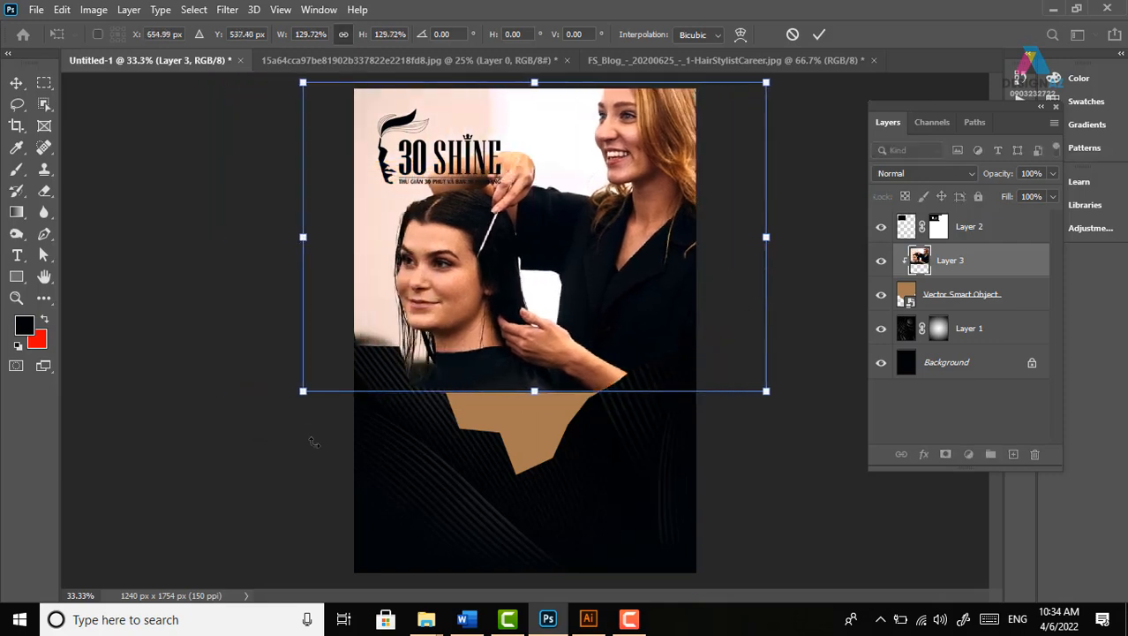
drag(303, 391, 299, 397)
drag(565, 292, 521, 284)
drag(788, 402, 786, 402)
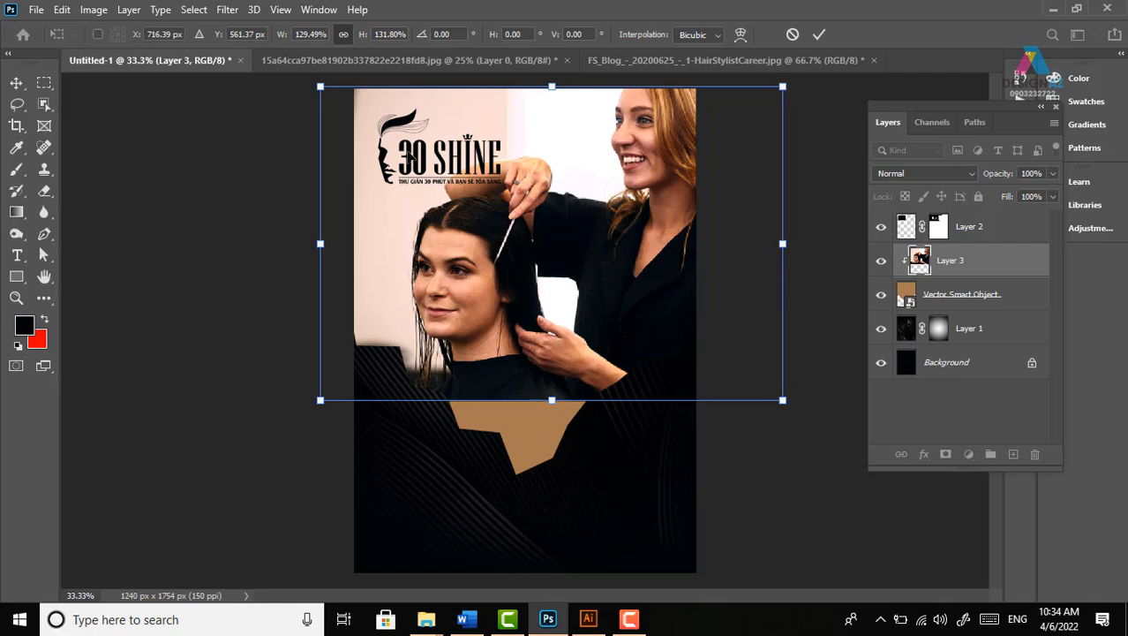
key(Return)
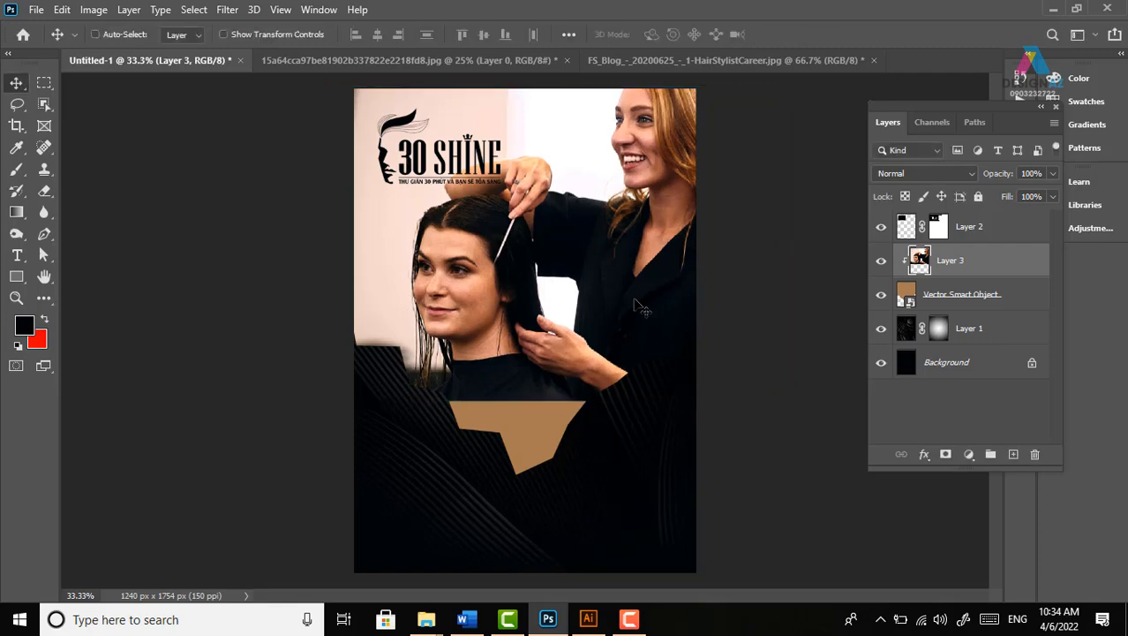
Duplicate the photo layer and clip the copy to the jagged brown shape
right_click(632, 263)
click(643, 268)
key(ctrl+j)
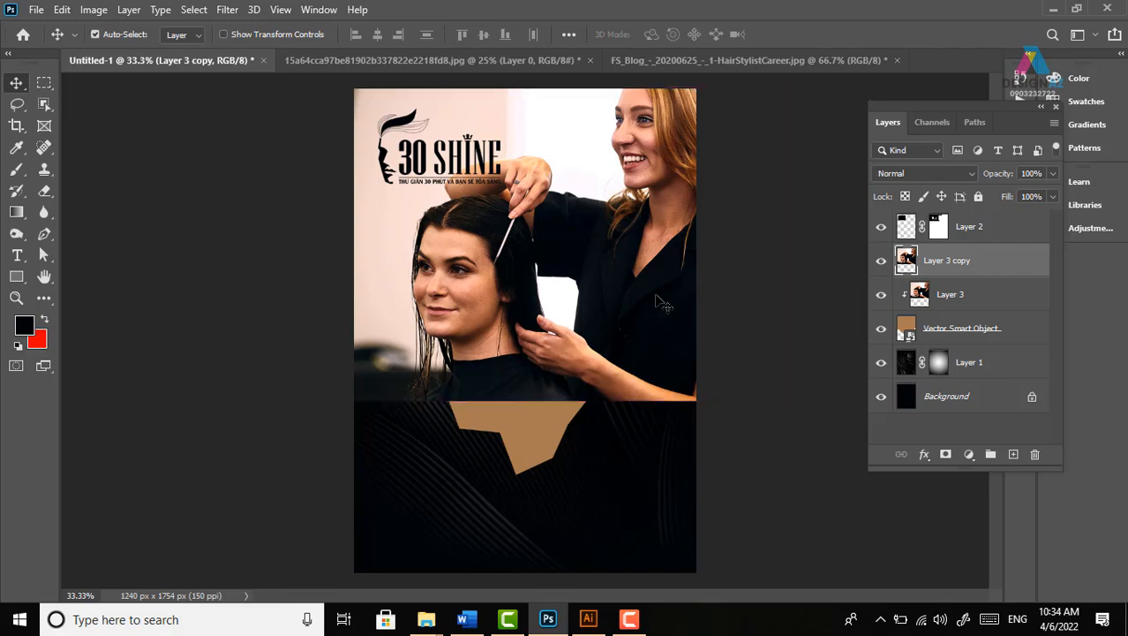
key(ctrl+alt+g)
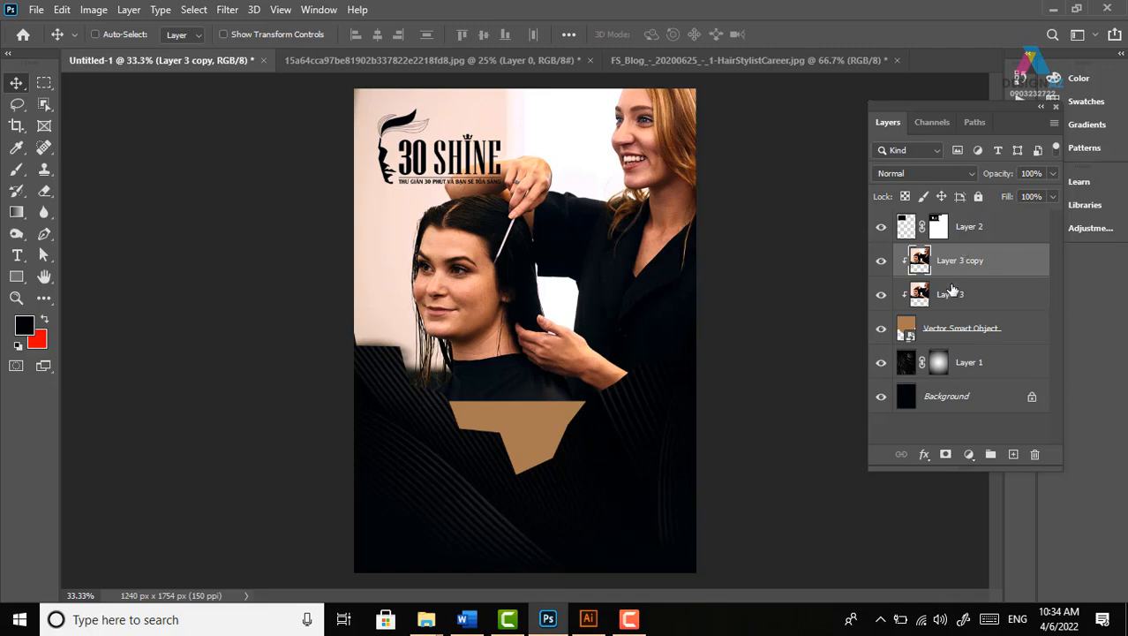
Flip the photo copy vertically below the original and stretch its height to about -236% to fill the brown area with dark cloth
key(ctrl+t)
drag(551, 88, 522, 580)
key(ctrl+minus)
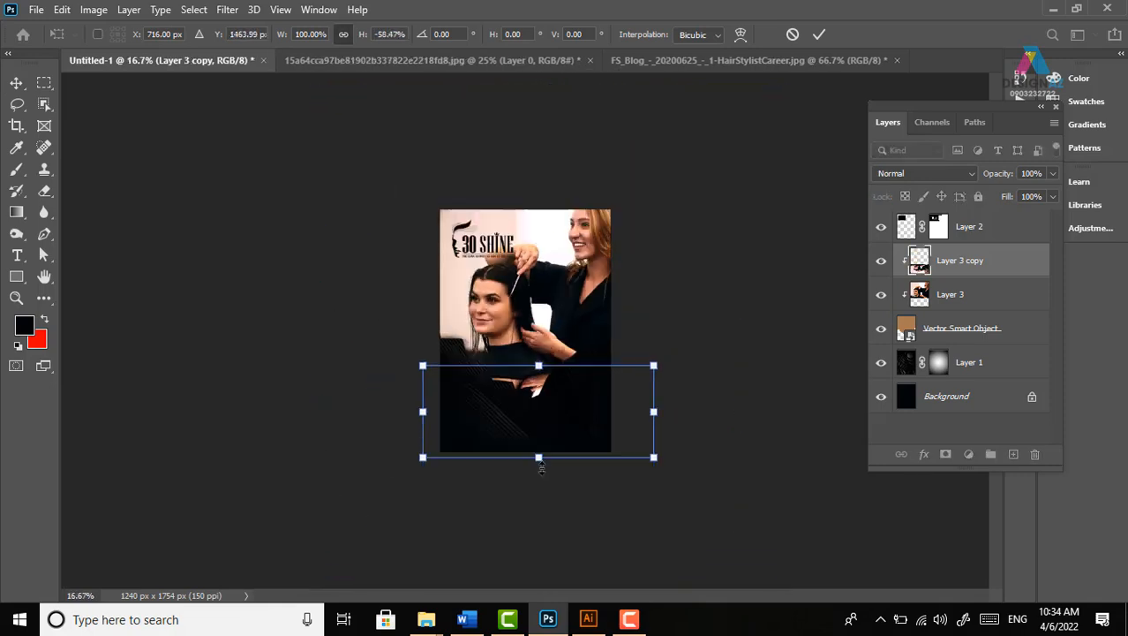
drag(539, 460, 555, 623)
key(ctrl+minus)
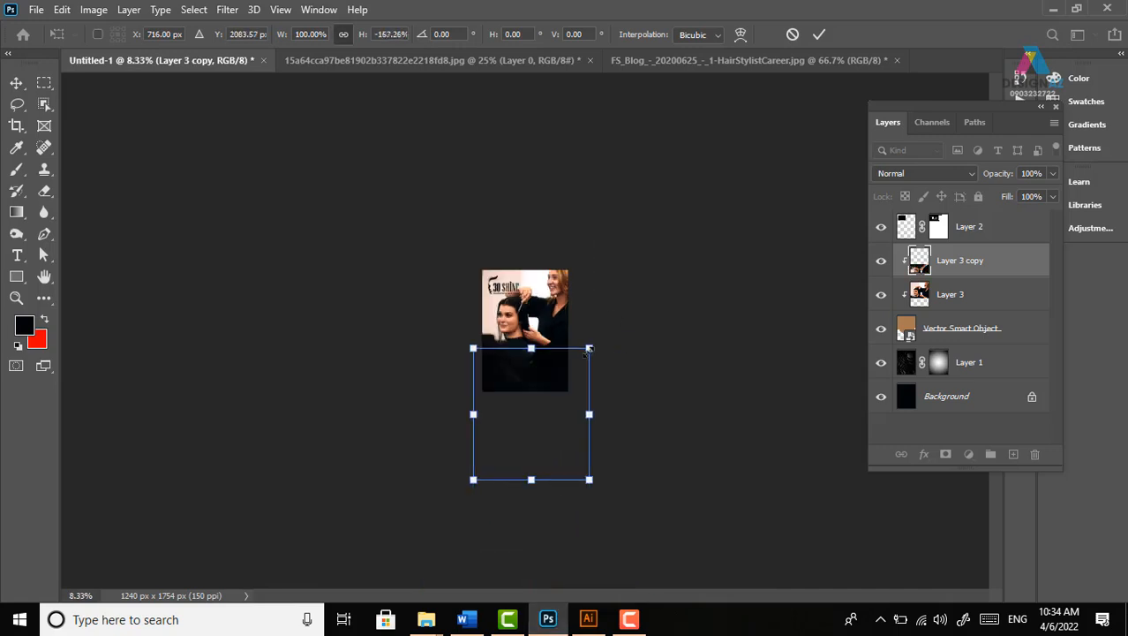
drag(540, 484, 534, 534)
key(Return)
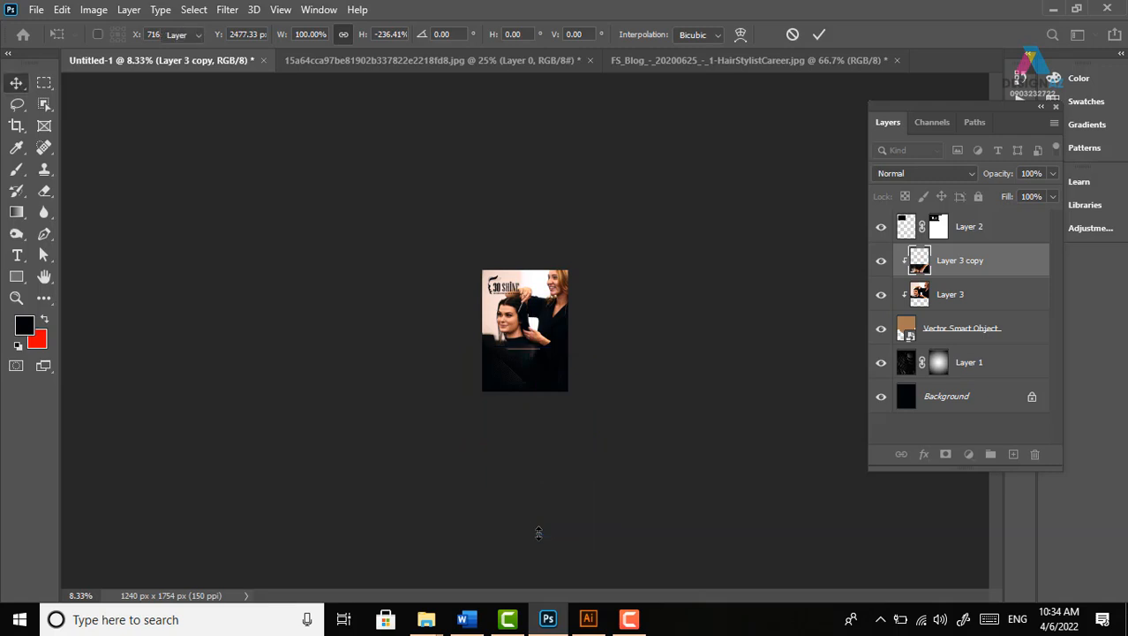
Merge the stretched copy and Layer 3 into a single clipped photo layer
key(ctrl+plus)
key(ctrl+plus)
key(ctrl+plus)
key(ctrl+plus)
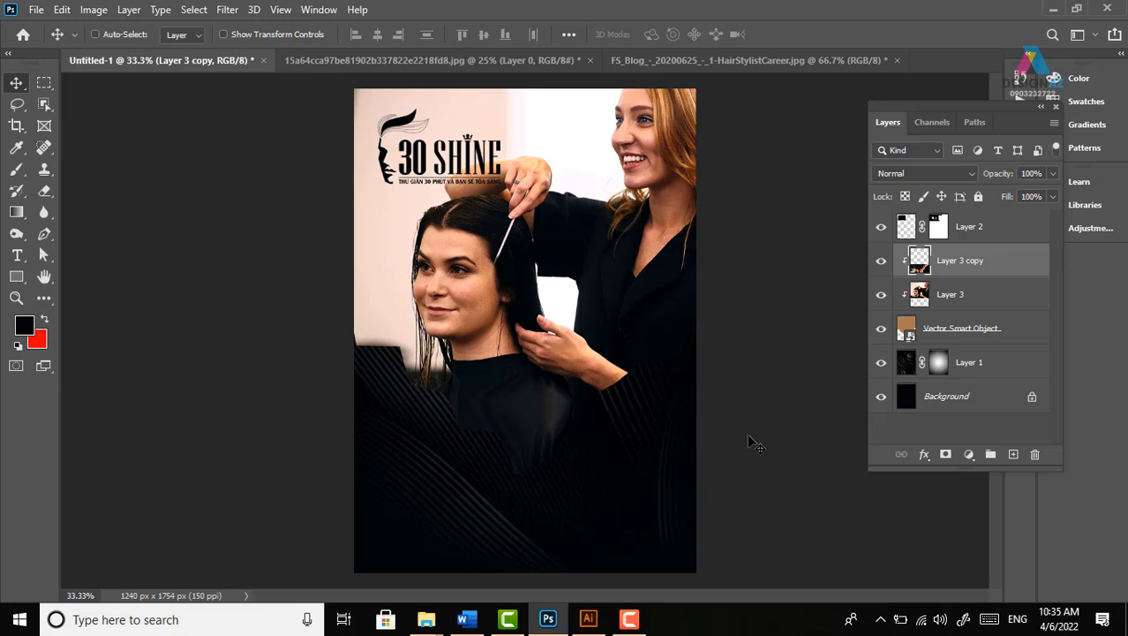
shift+click(1017, 300)
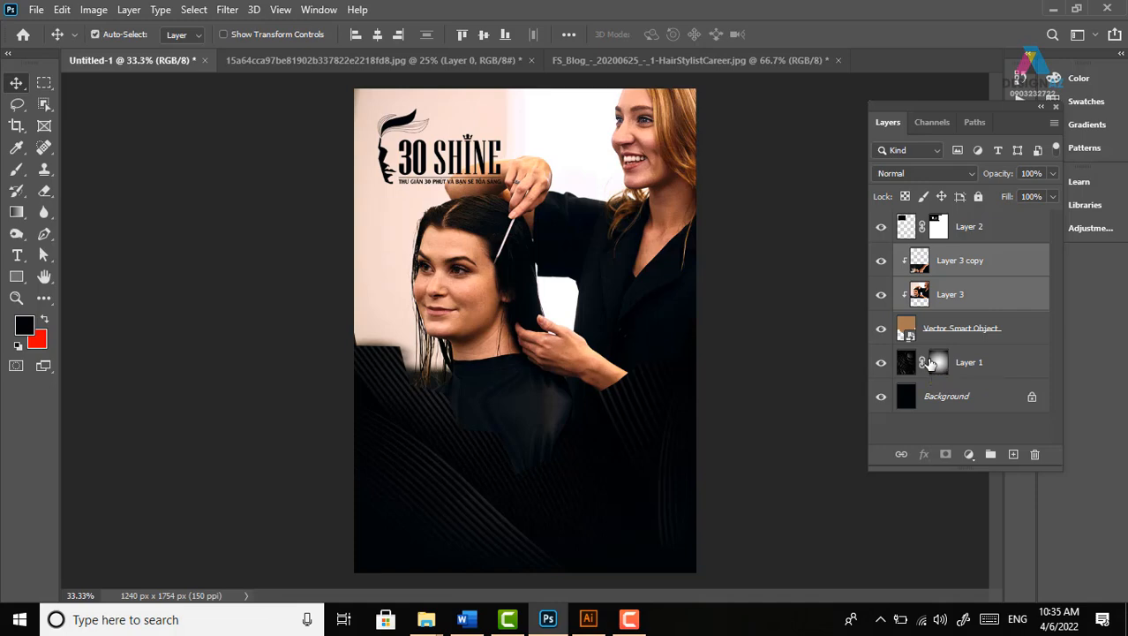
key(ctrl+e)
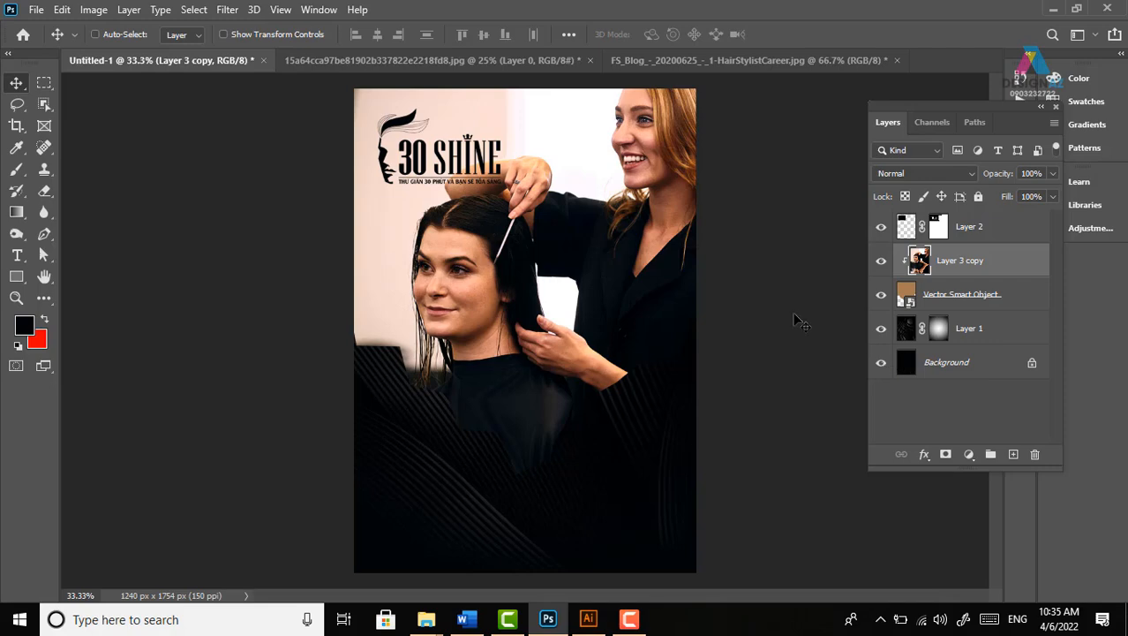
Scale down the 30 Shine logo from its upper-left corner so it clears the stylist's raised arm
right_click(457, 157)
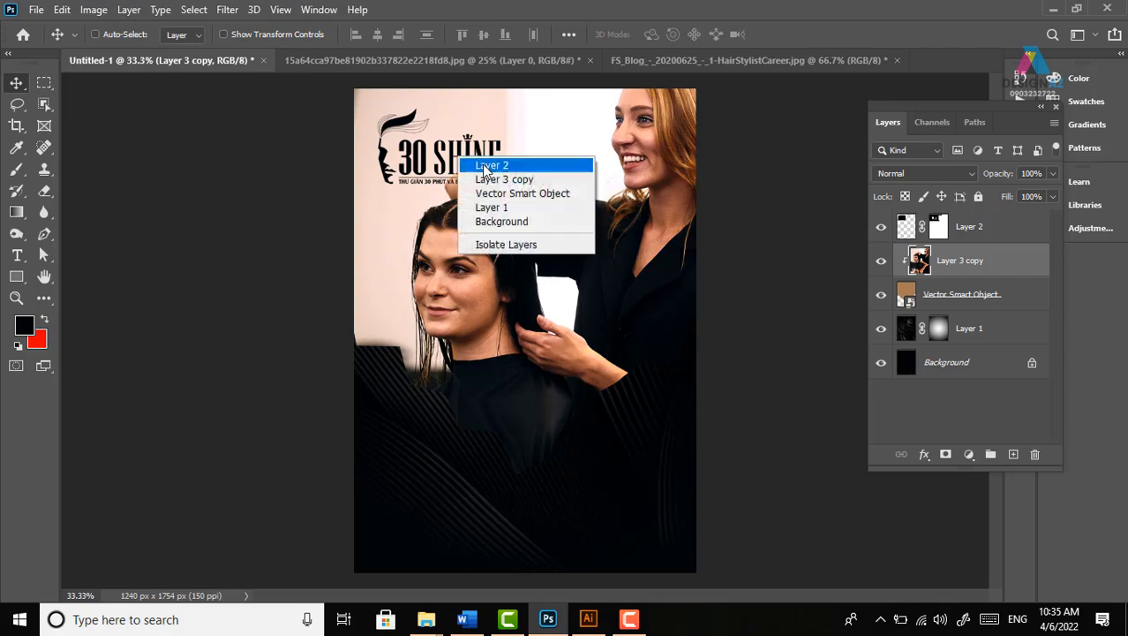
click(485, 166)
right_click(414, 156)
click(446, 165)
key(ctrl+t)
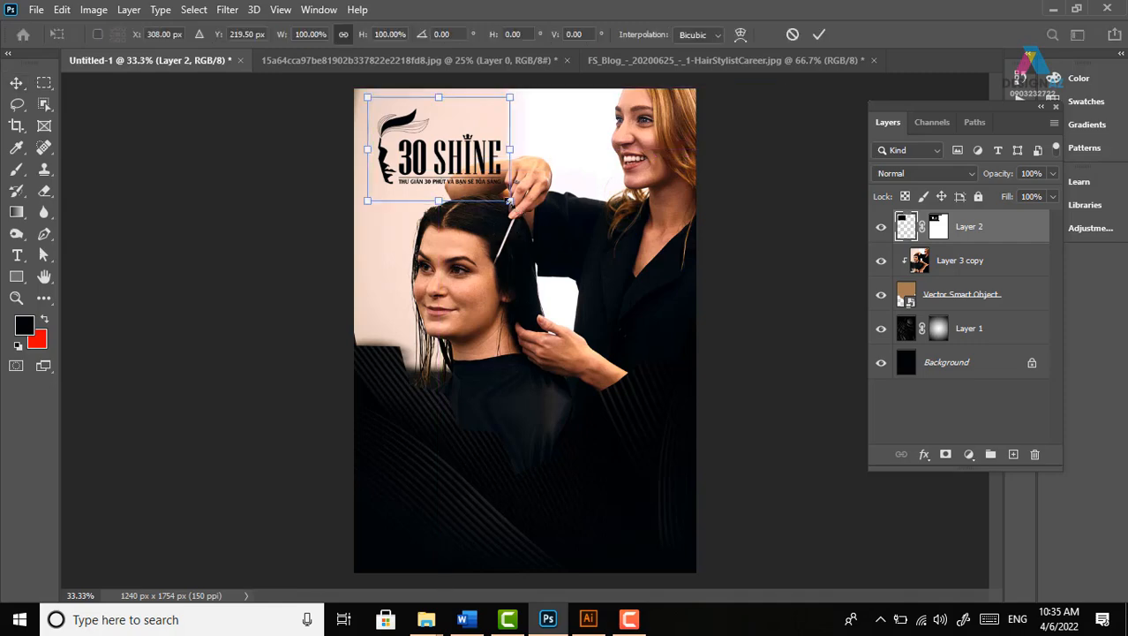
drag(510, 202, 473, 190)
key(Return)
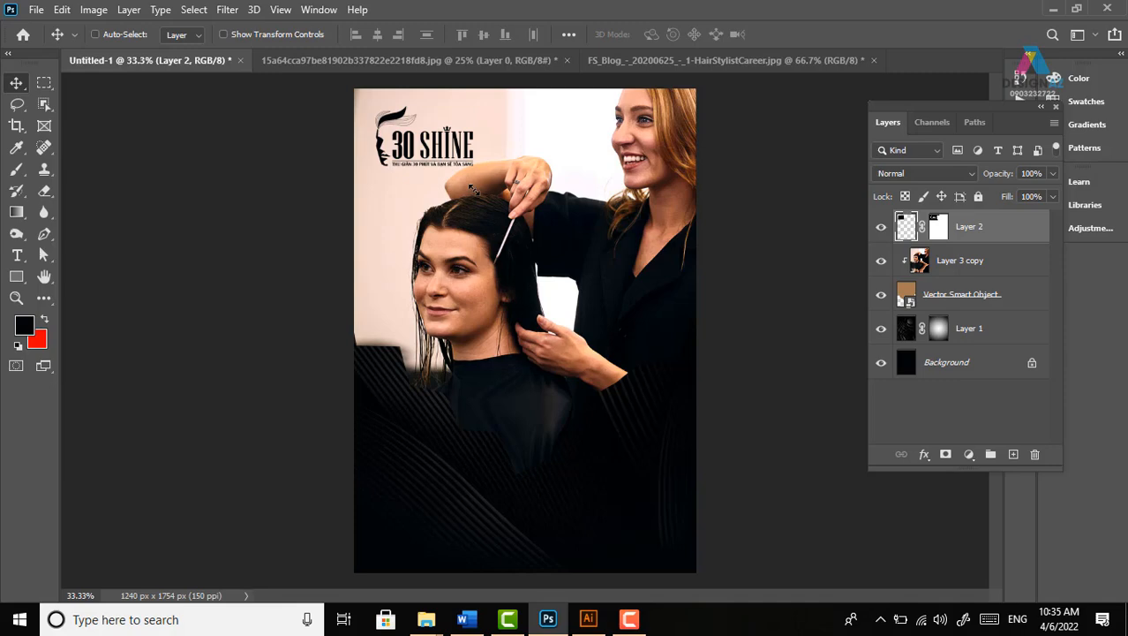
Set up the Blur tool with a 127 px brush for the merged photo layer
key(ctrl+plus)
key(ctrl+plus)
drag(403, 217, 445, 427)
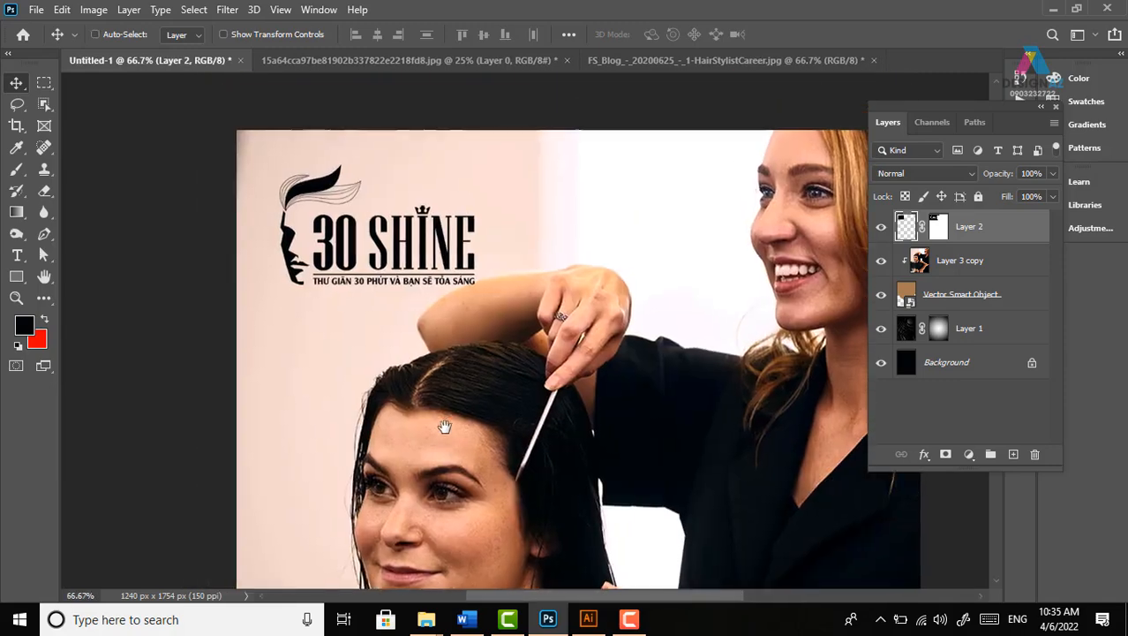
drag(582, 376, 542, 358)
right_click(550, 256)
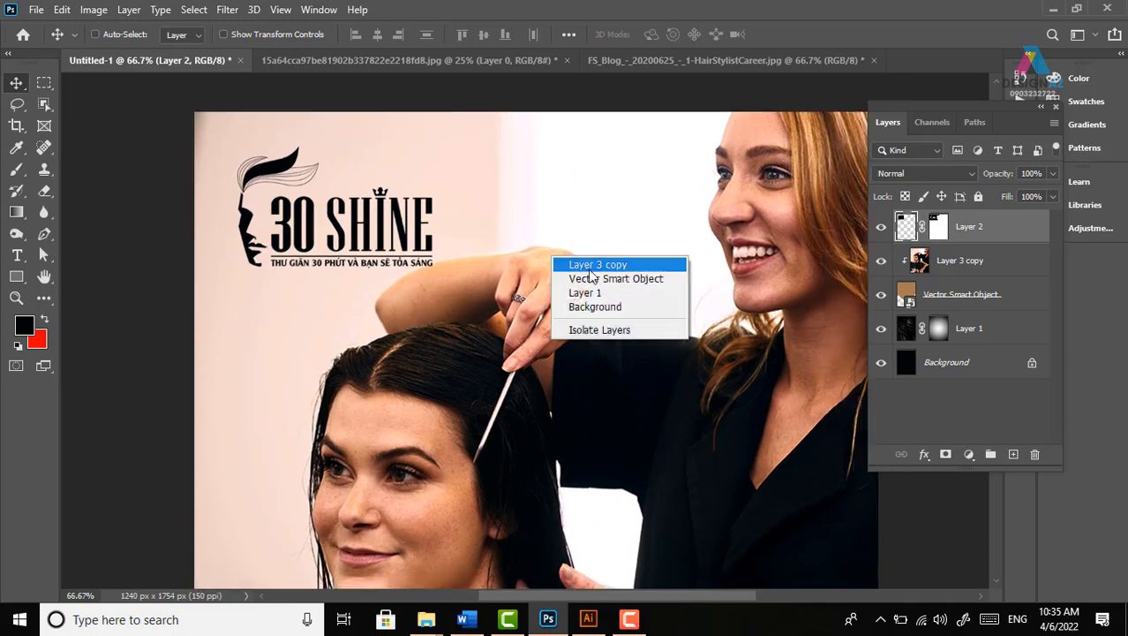
click(576, 258)
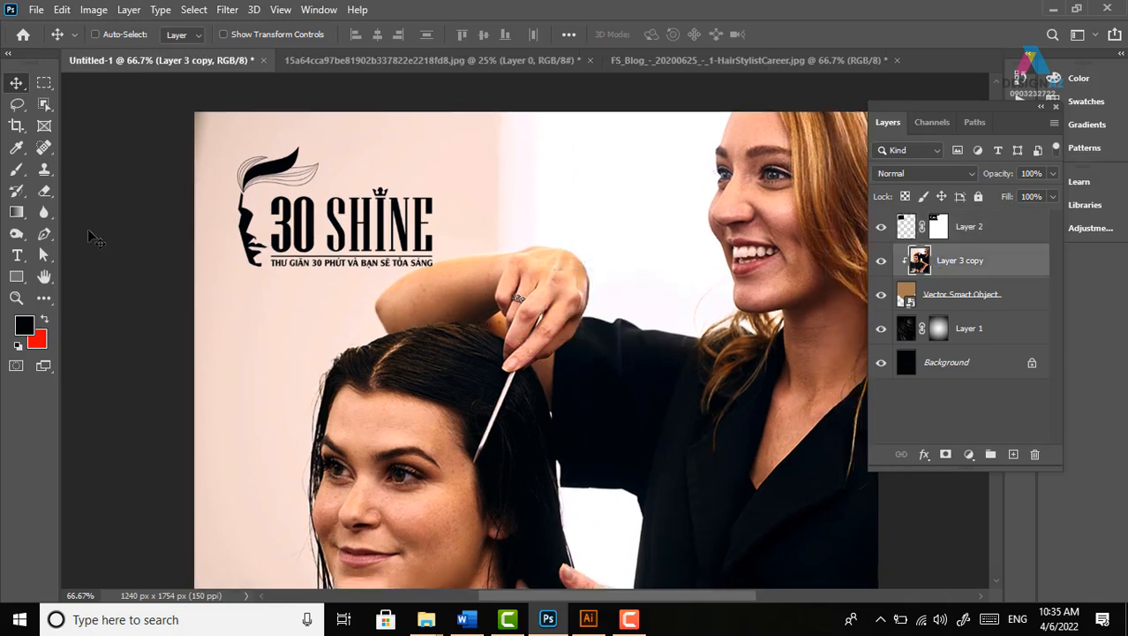
click(45, 223)
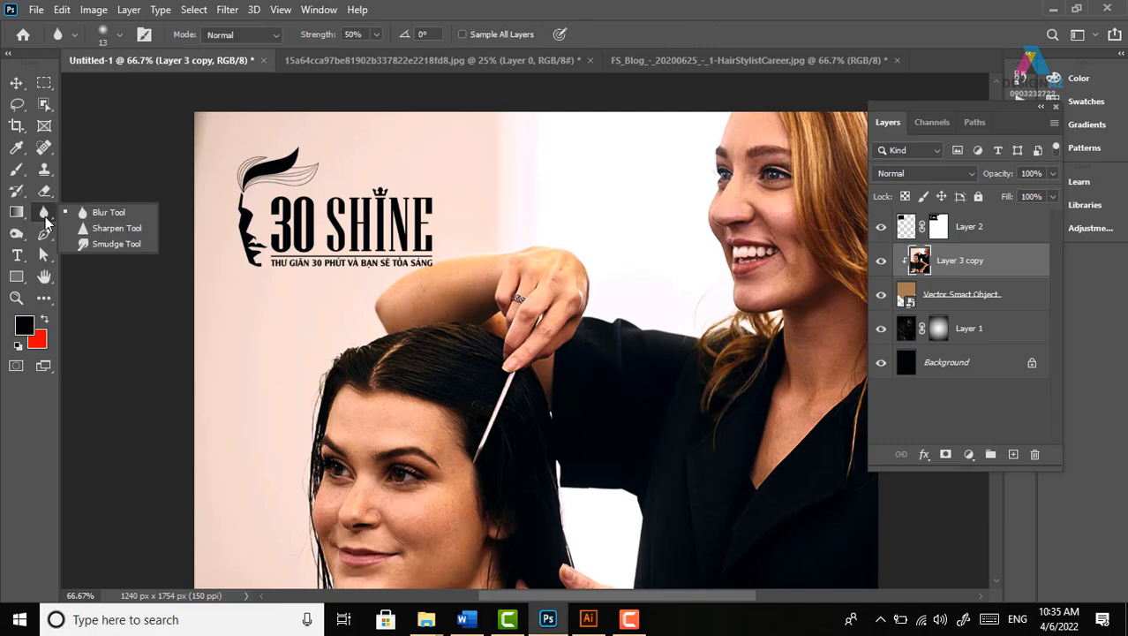
click(133, 216)
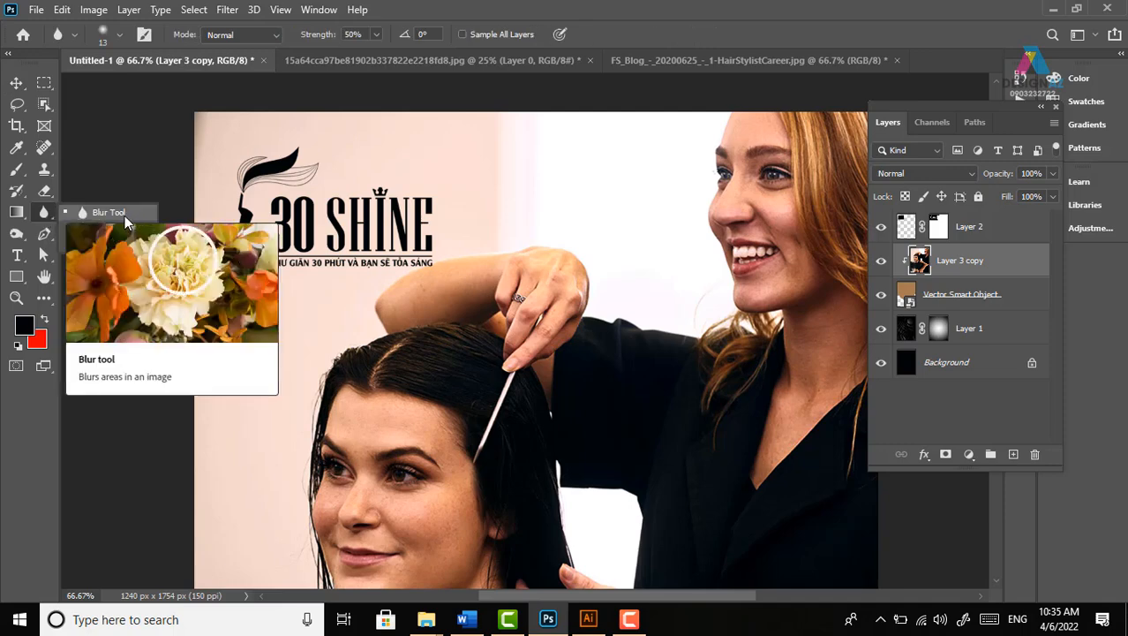
mouse_move(318, 306)
mouse_down()
mouse_move(367, 319)
mouse_move(399, 305)
mouse_up()
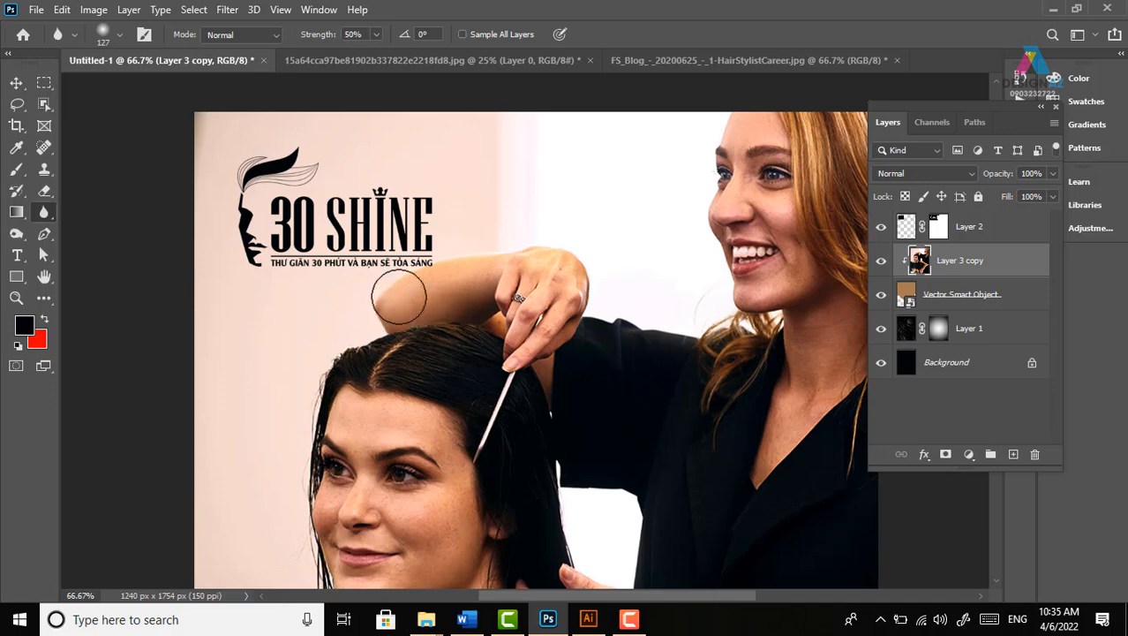
Raise the blur strength to 84% and soften the photo around the stylist's raised arm and hand
click(378, 36)
drag(395, 55, 408, 55)
click(369, 295)
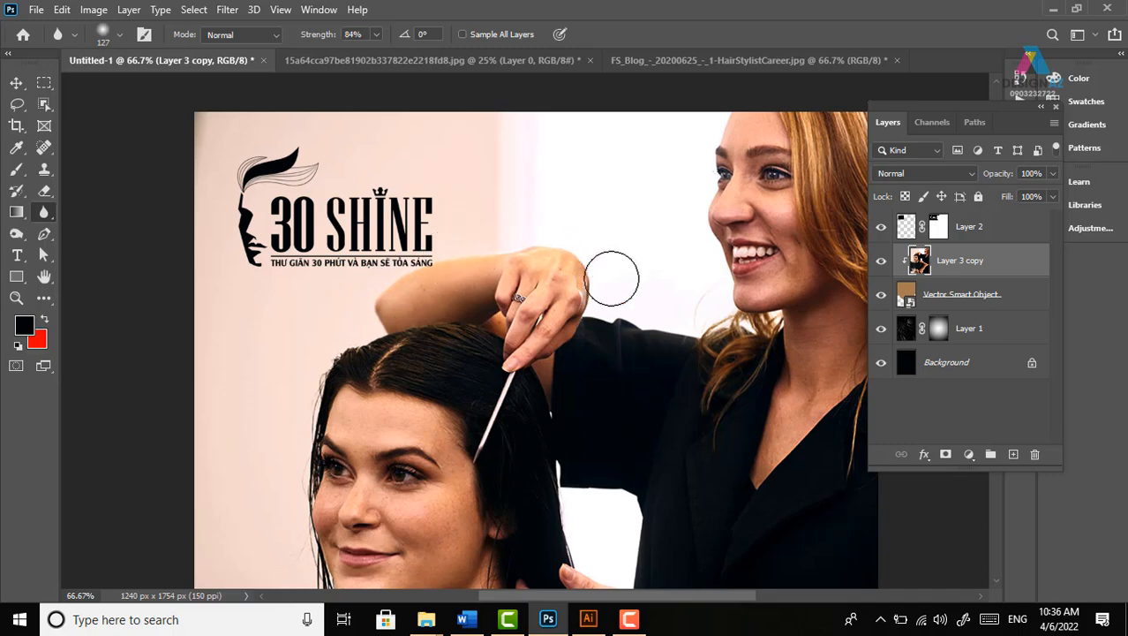
drag(540, 492, 572, 147)
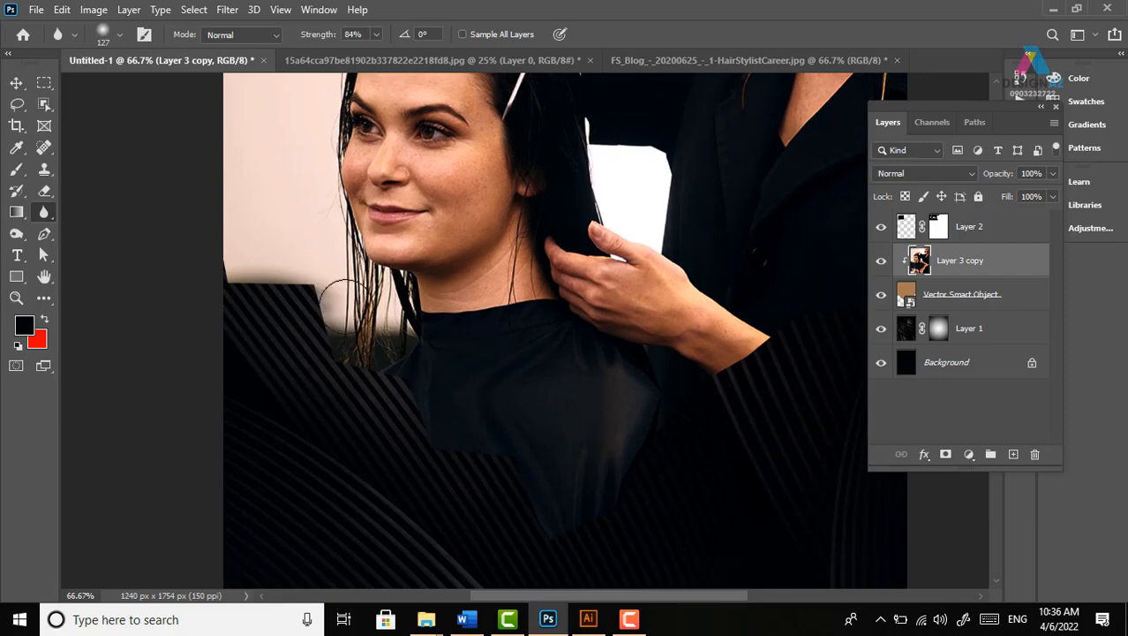
drag(715, 171, 456, 379)
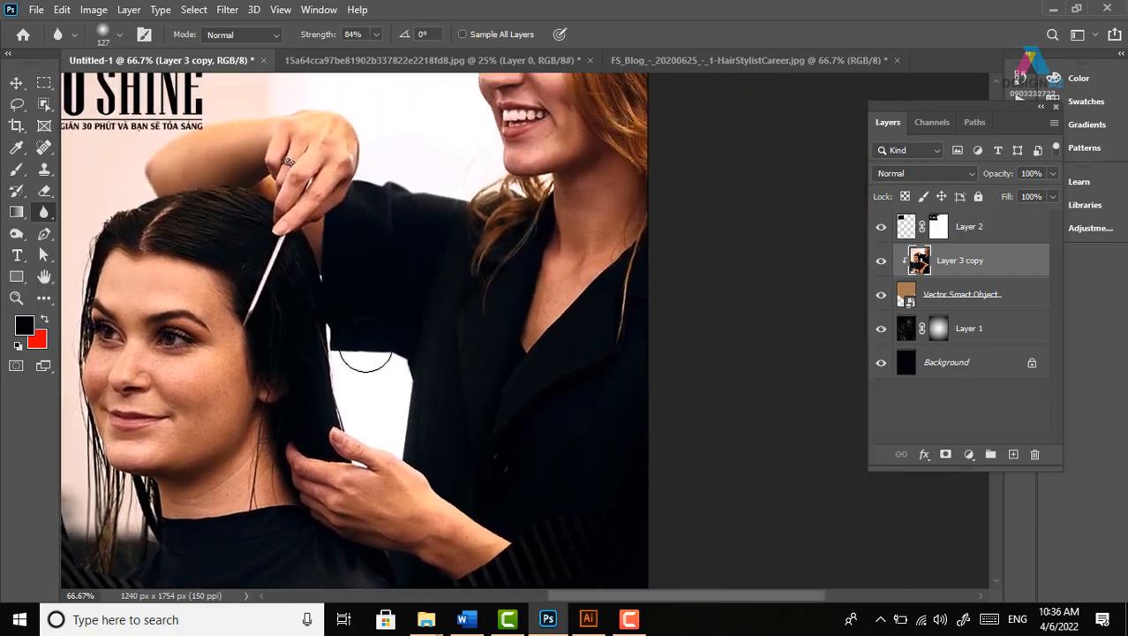
drag(397, 279, 440, 318)
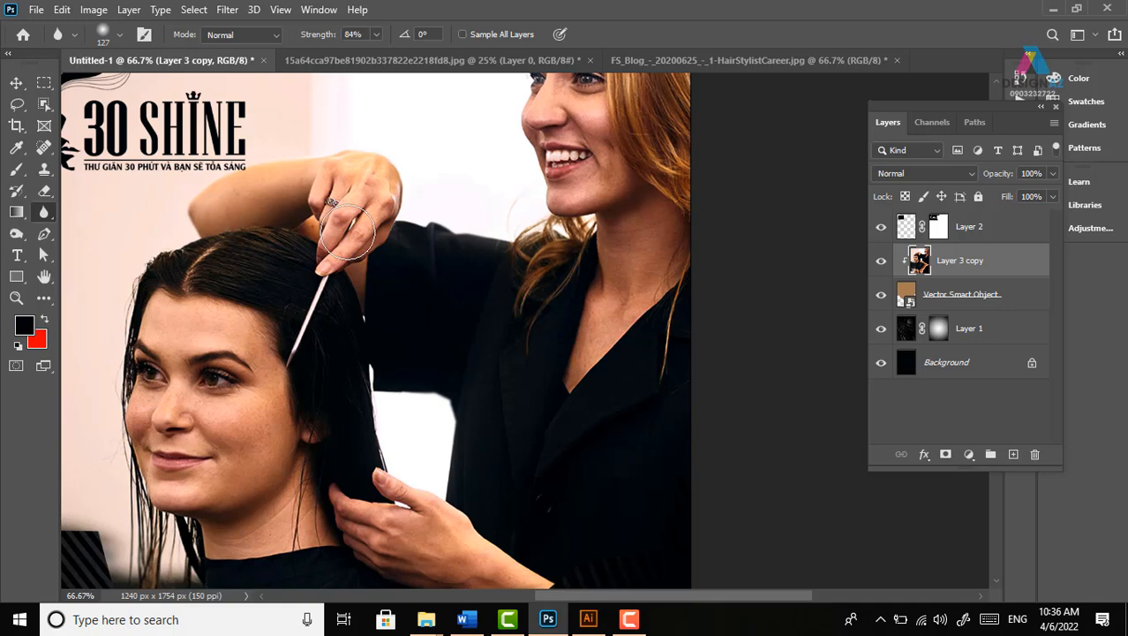
key(ctrl+minus)
key(ctrl+minus)
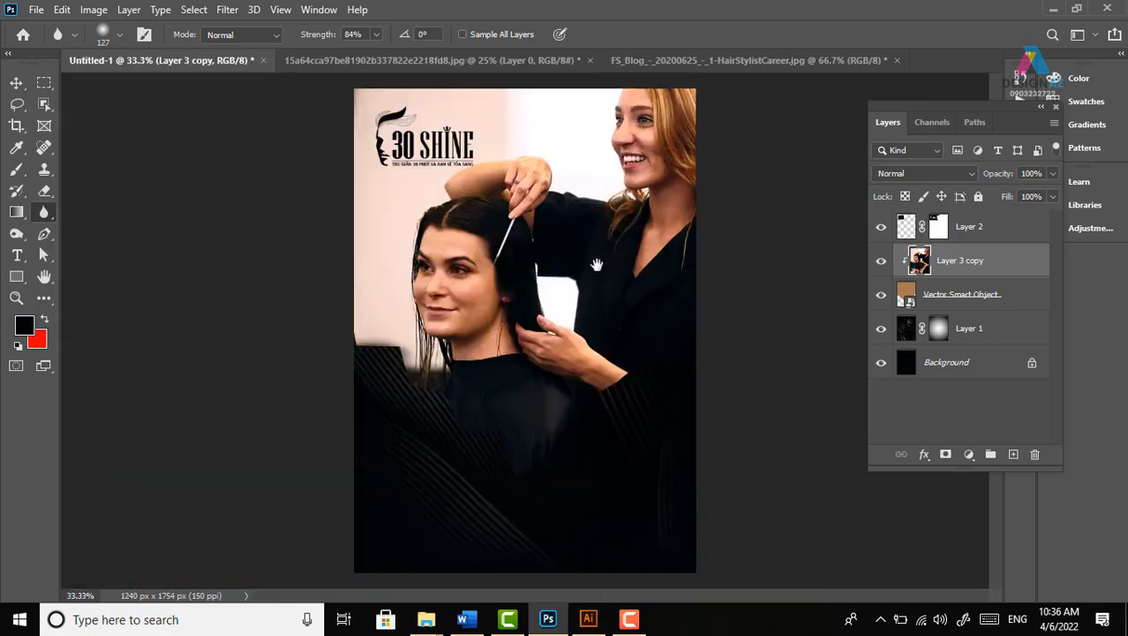
key(v)
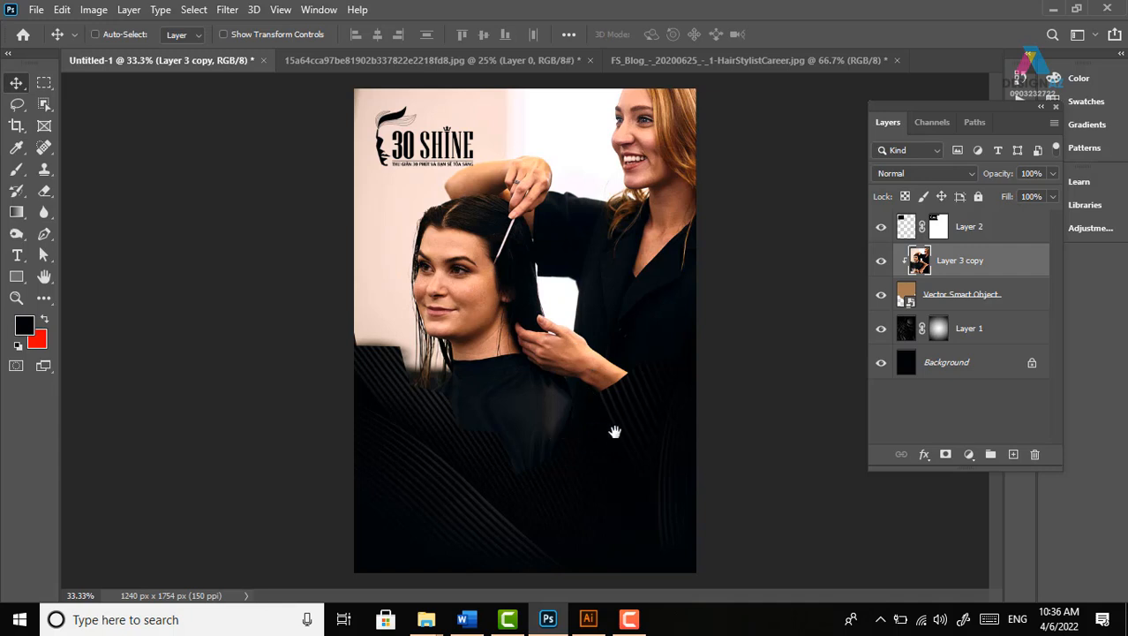
Load the jagged shape's outline as a selection and add a new layer above the clipped photo
ctrl+click(907, 296)
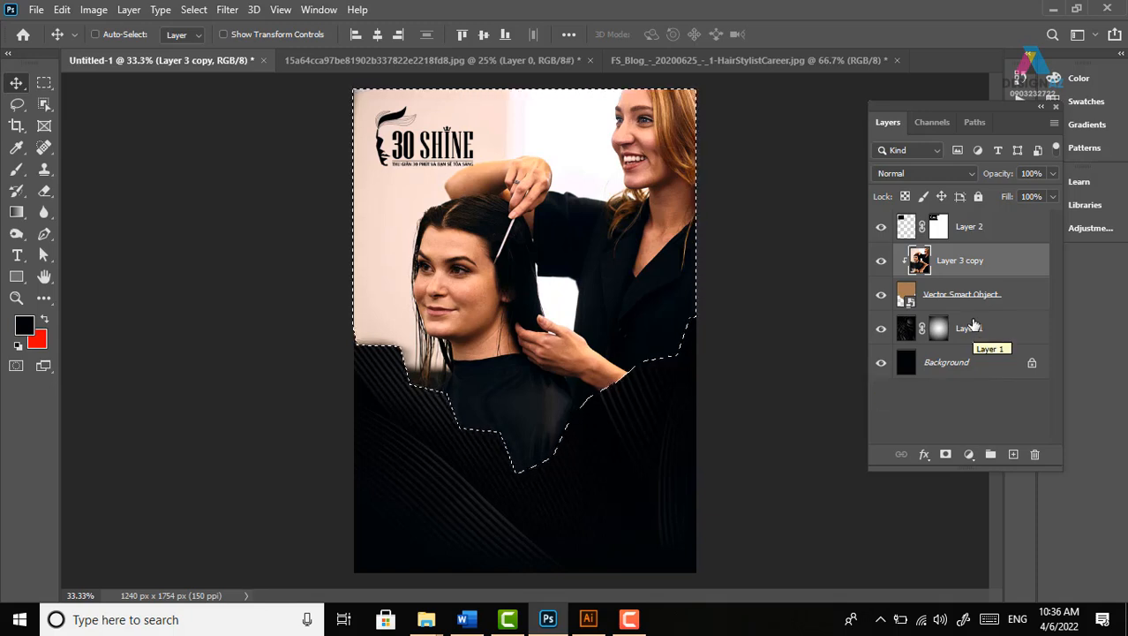
click(1014, 453)
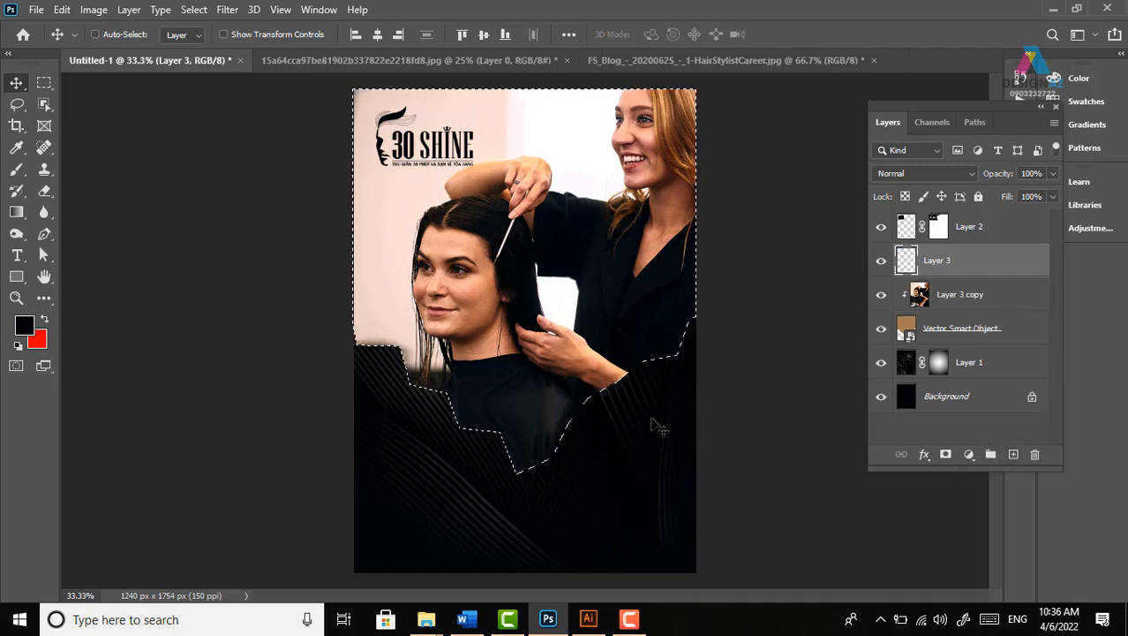
Stroke the selection with a 2 px centred line in orange ff8400 on the new layer, and deselect
key(m)
right_click(616, 346)
click(633, 515)
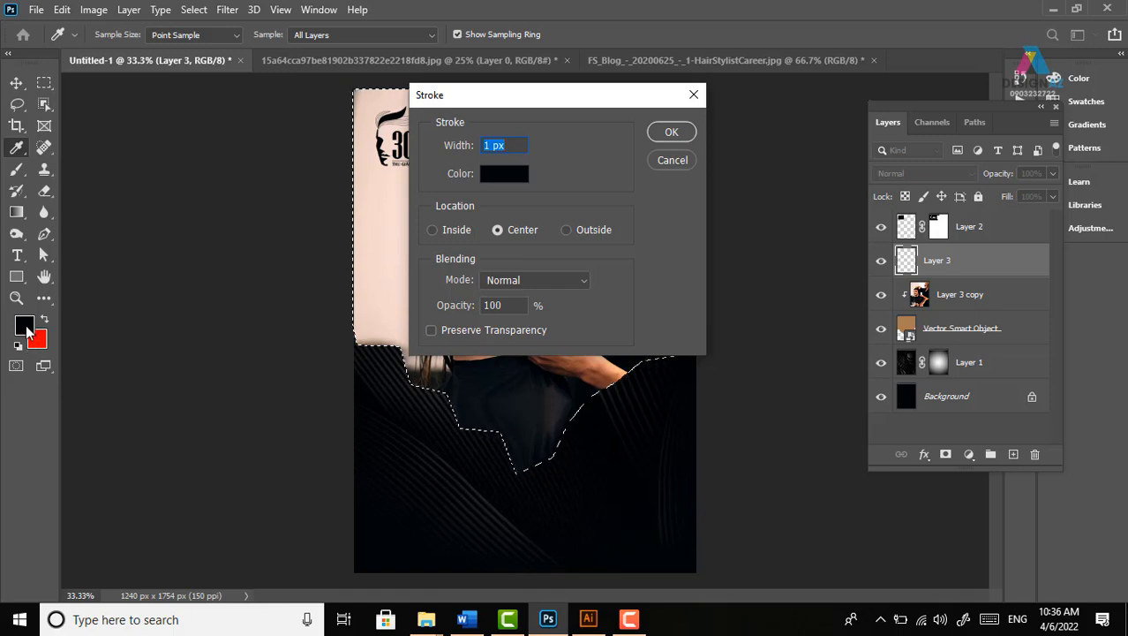
click(500, 298)
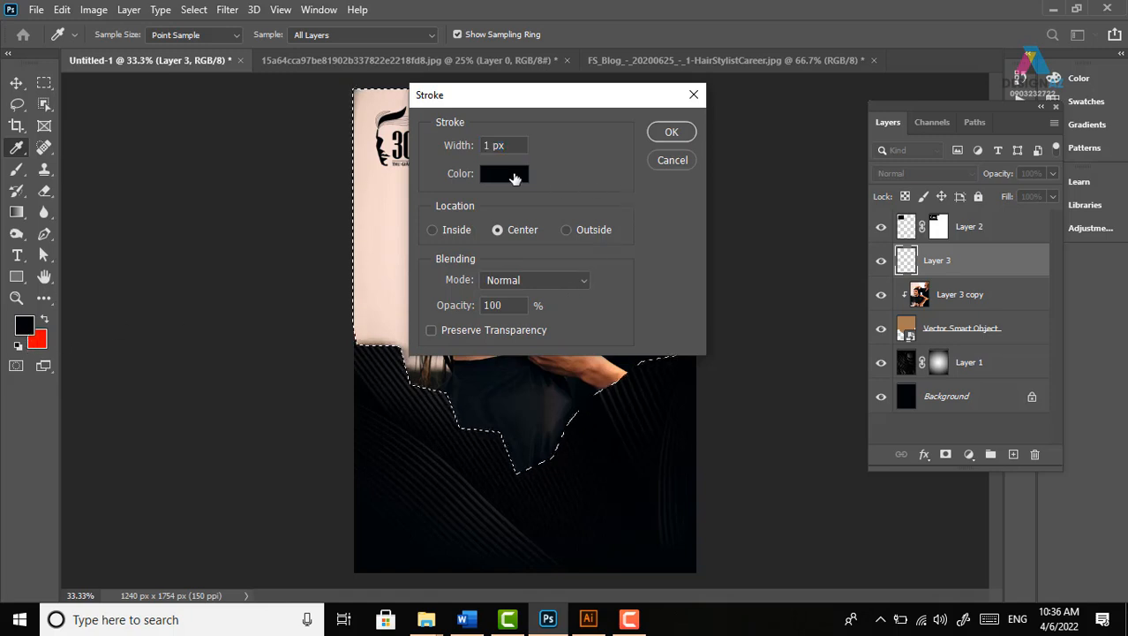
click(510, 173)
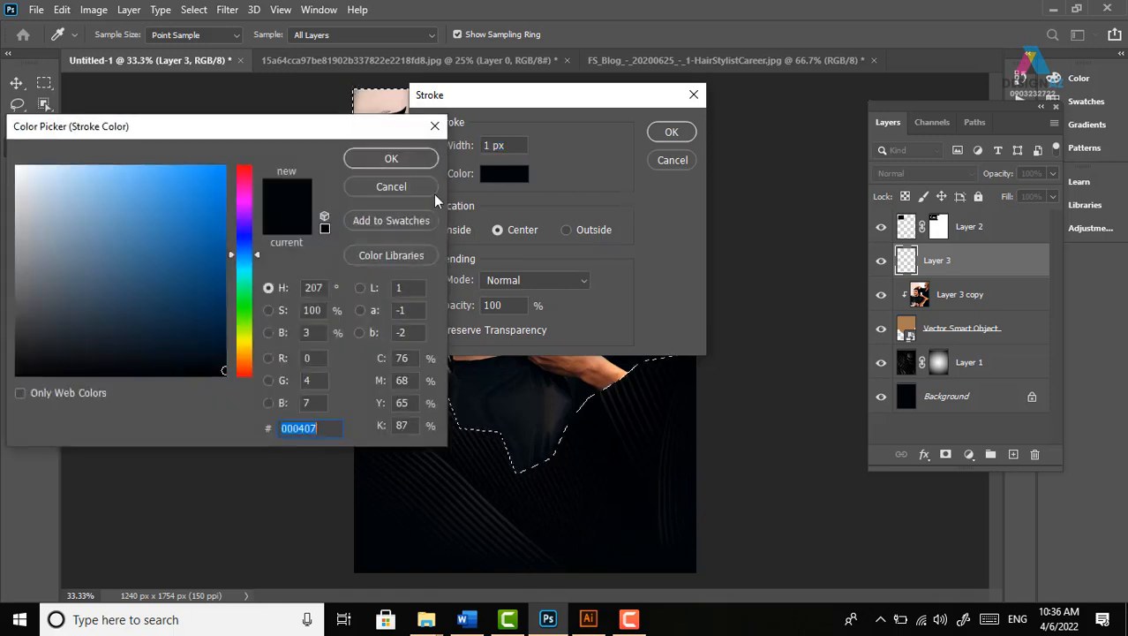
click(248, 358)
drag(212, 177, 248, 154)
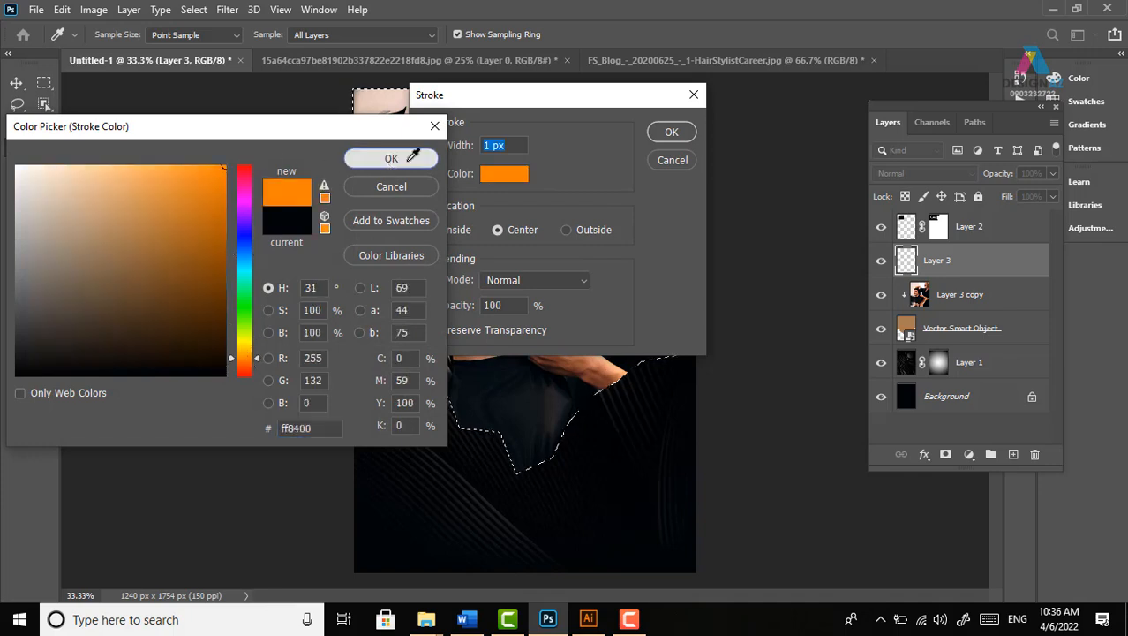
click(391, 160)
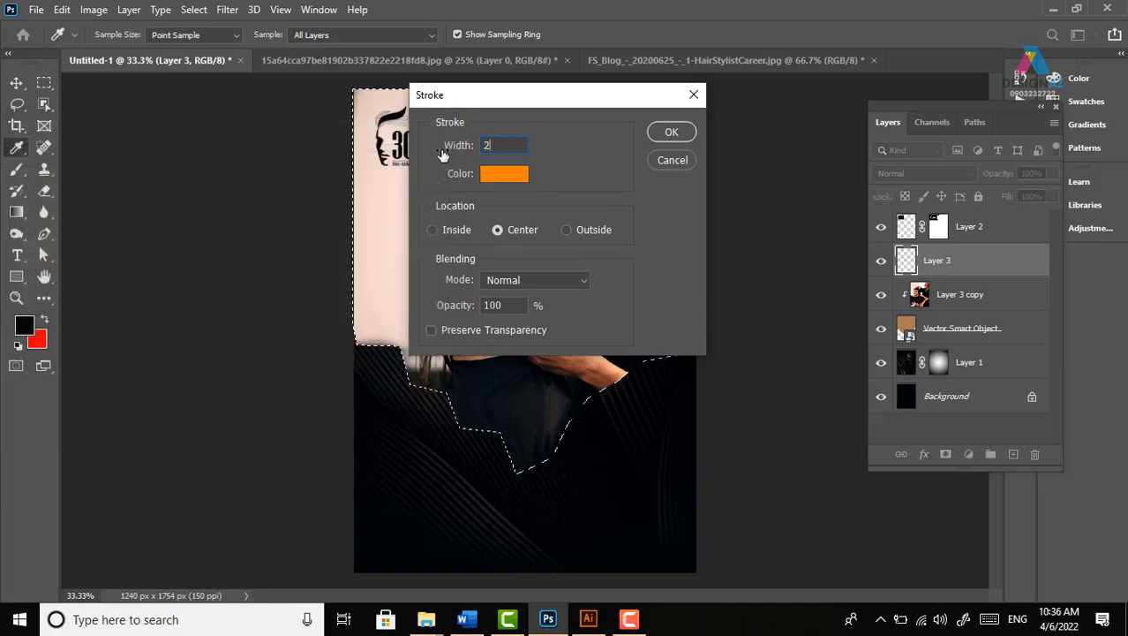
drag(517, 97, 685, 102)
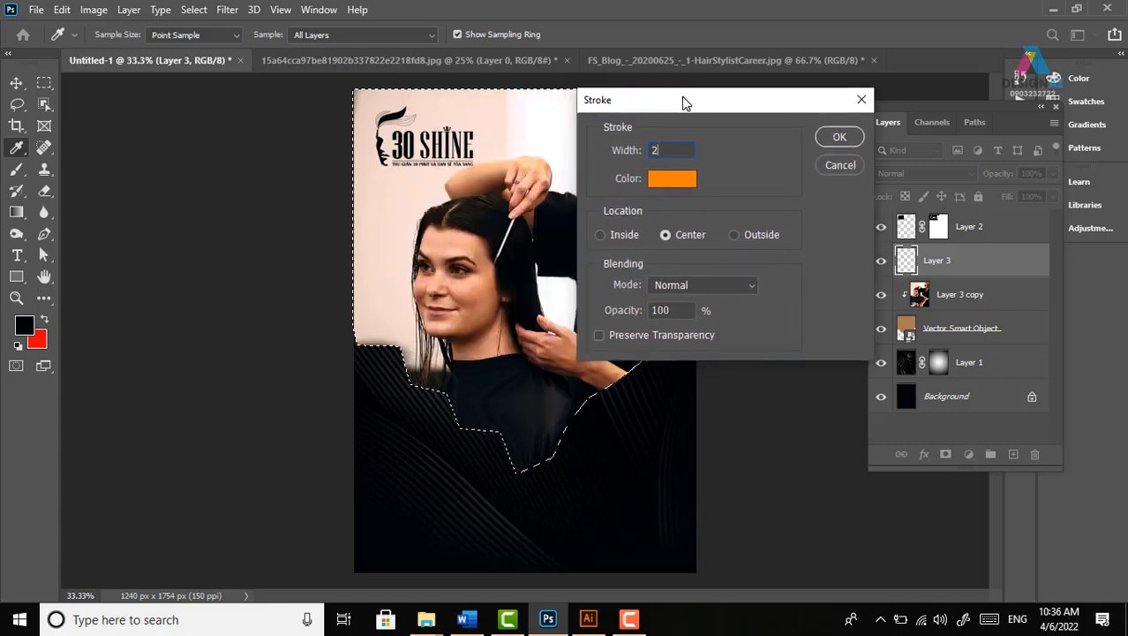
click(835, 141)
key(v)
key(ctrl+d)
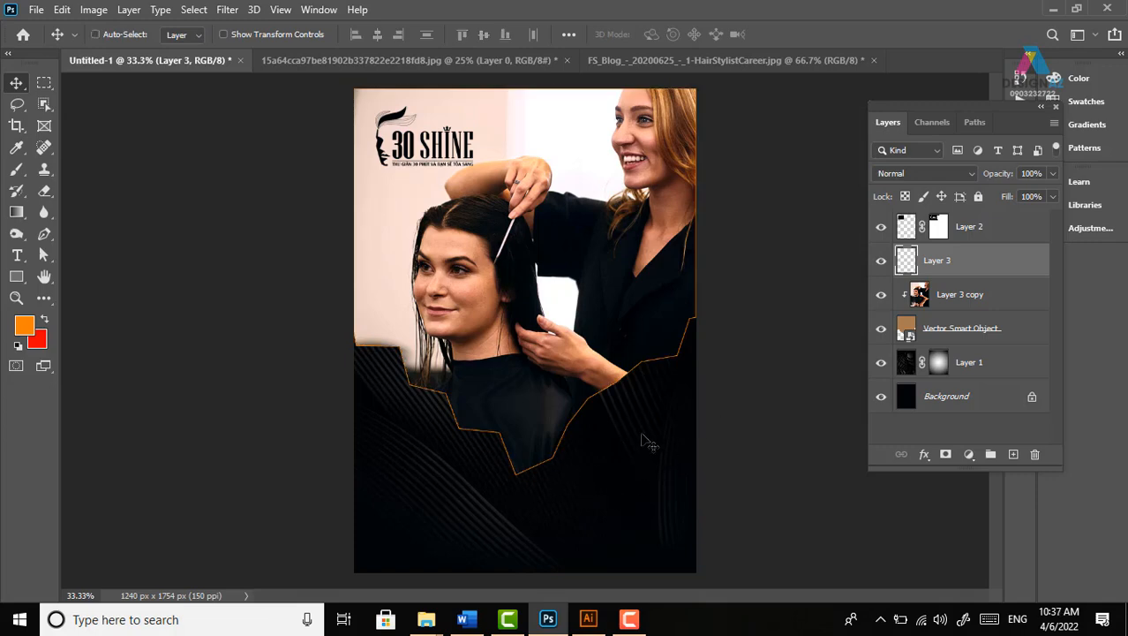
Open the gold-background.jpg texture from the "bài 2" folder
key(ctrl+plus)
drag(498, 424, 482, 329)
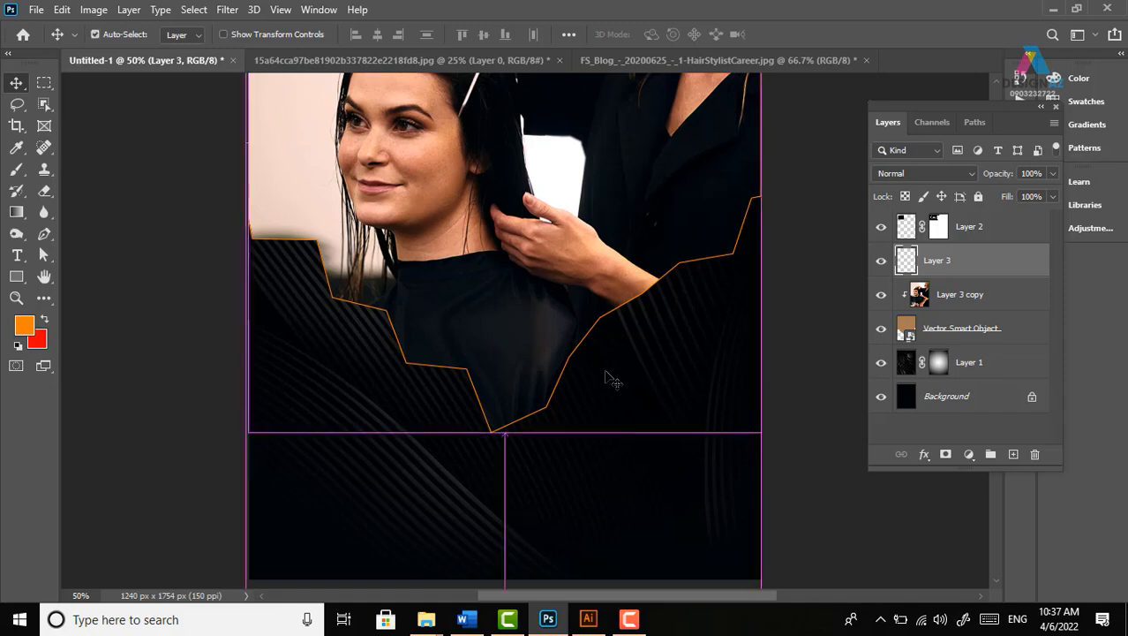
key(ctrl+o)
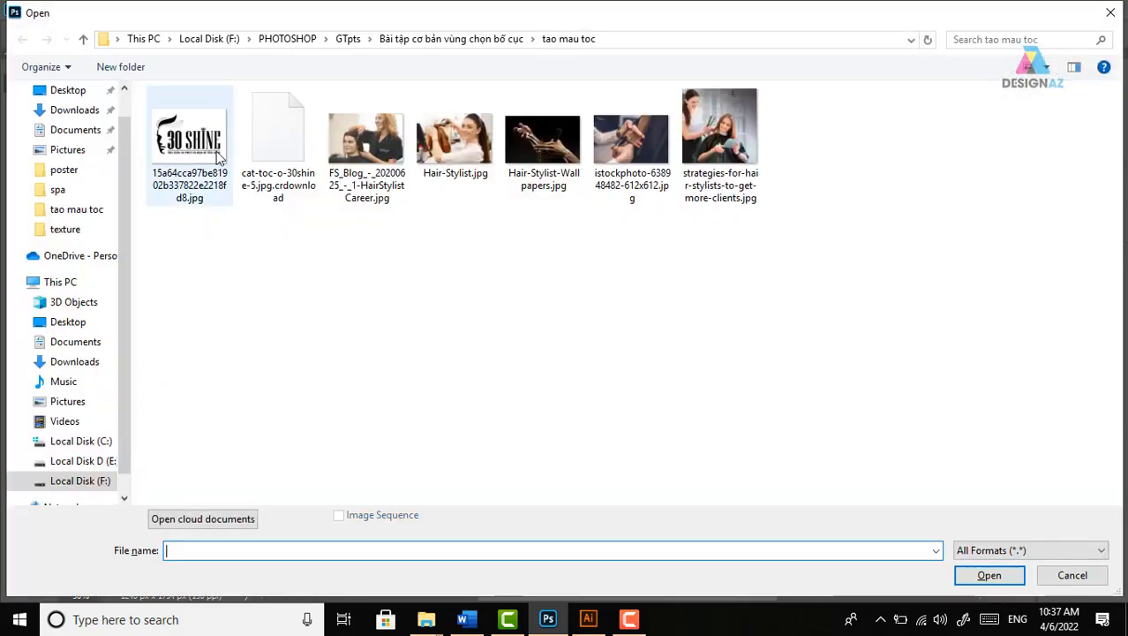
click(427, 41)
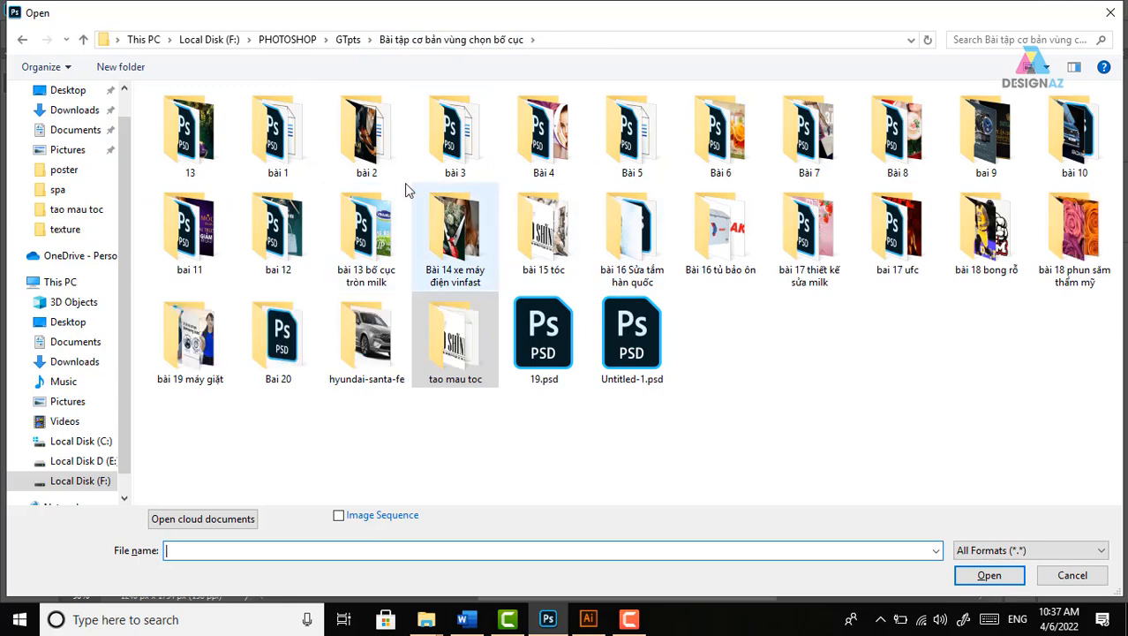
double_click(383, 157)
click(720, 142)
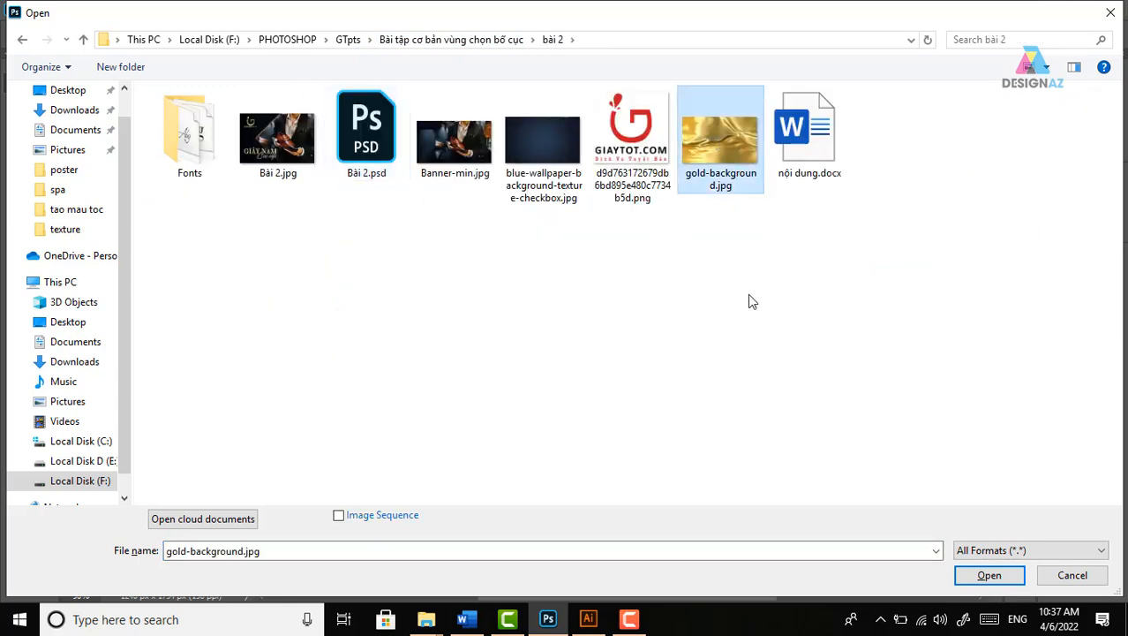
click(967, 575)
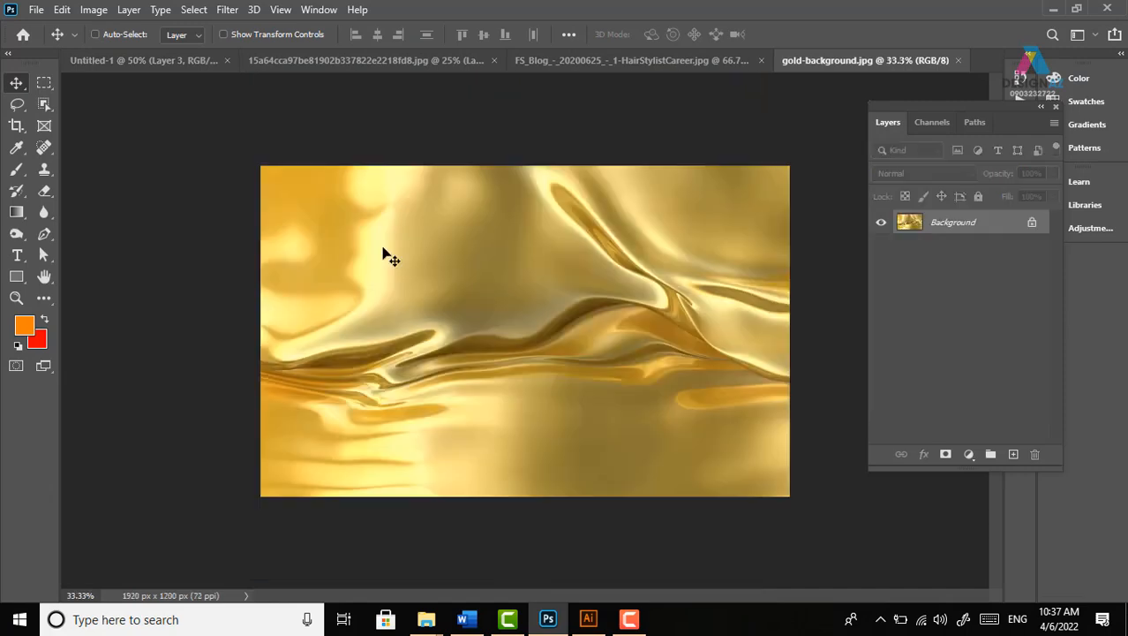
Copy the whole gold texture into the poster, close its source file, and clip the texture to the stroked outline on Layer 3
key(ctrl+a)
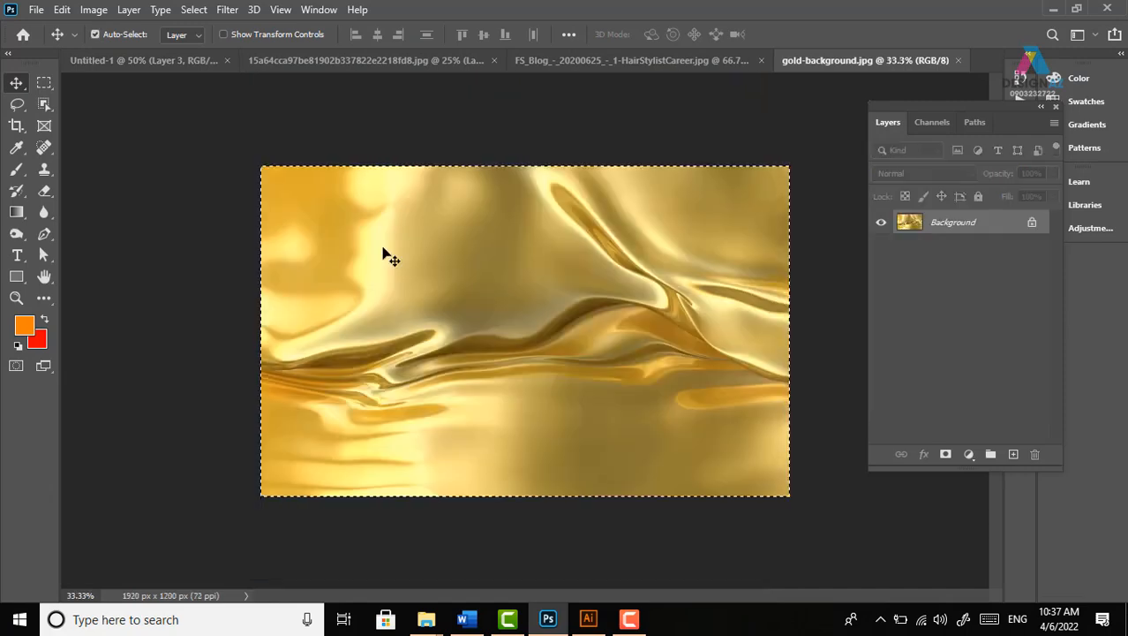
click(958, 60)
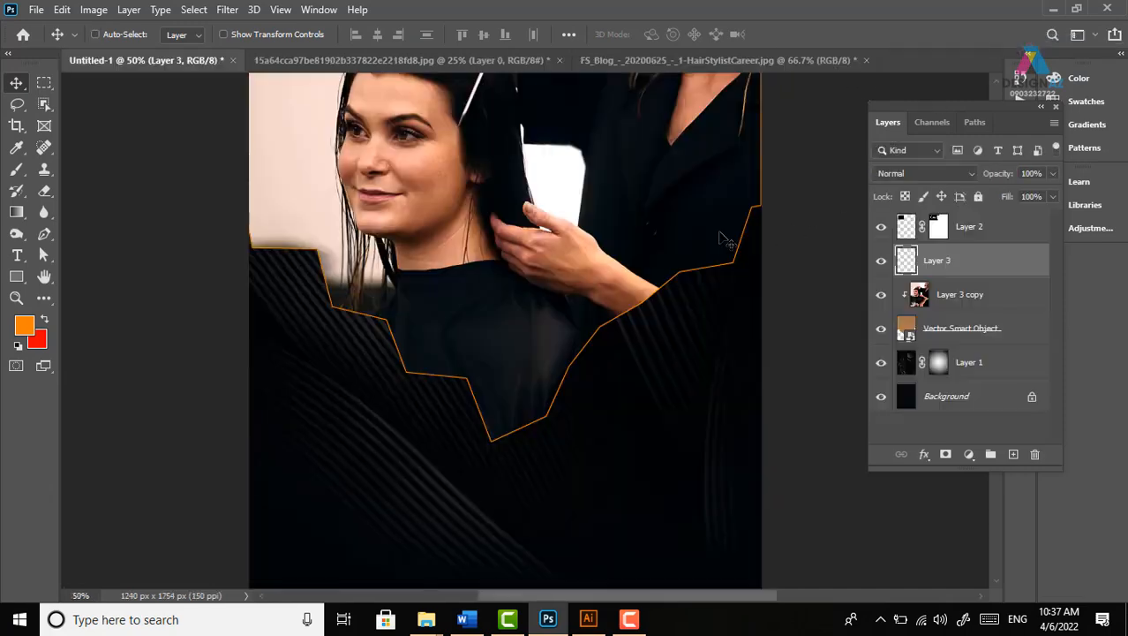
key(ctrl+v)
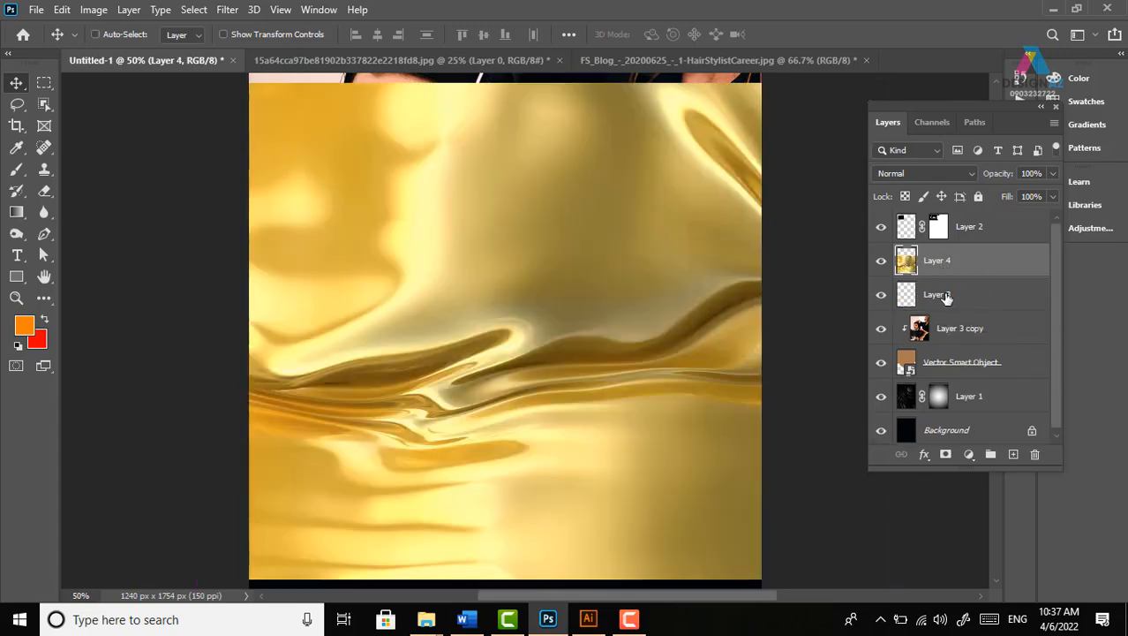
key(ctrl)
key(ctrl+alt+g)
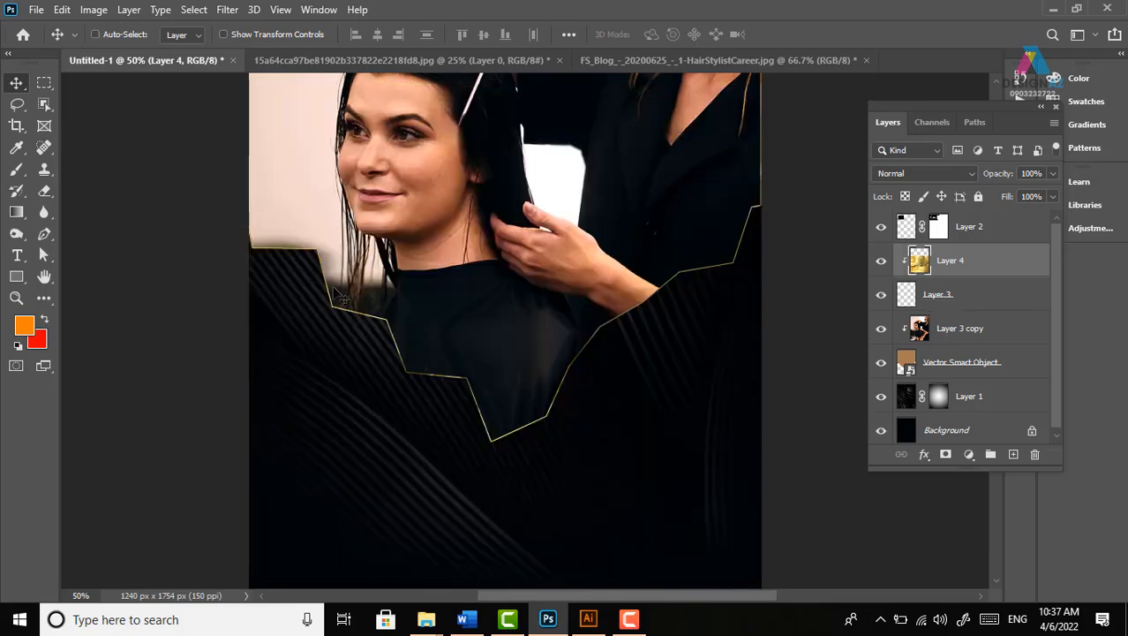
drag(617, 164, 606, 232)
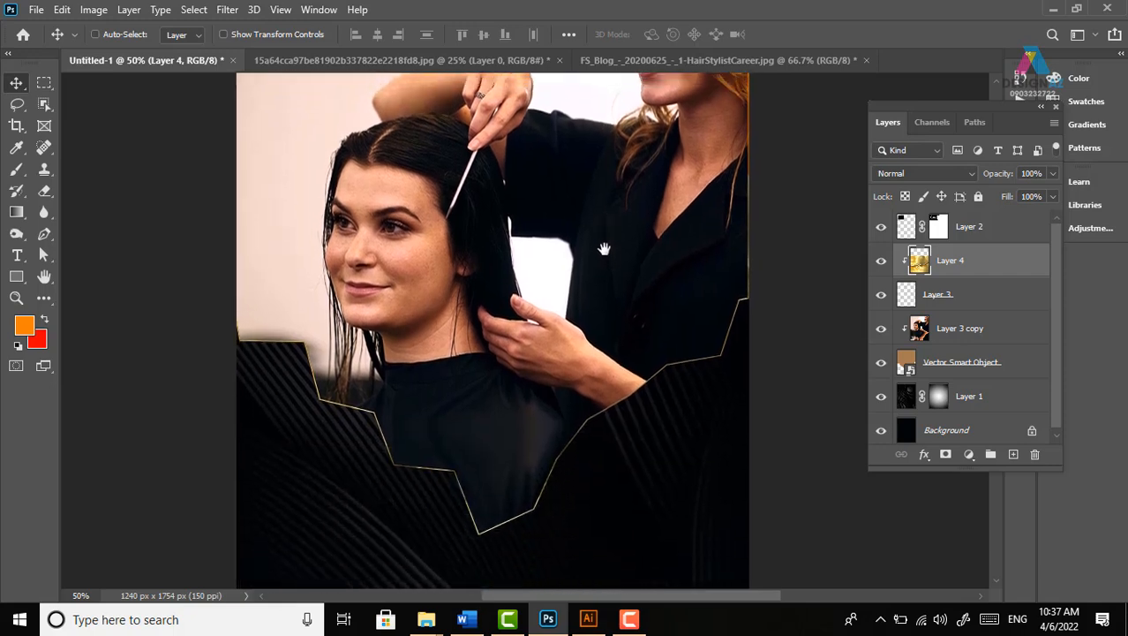
drag(484, 412, 490, 385)
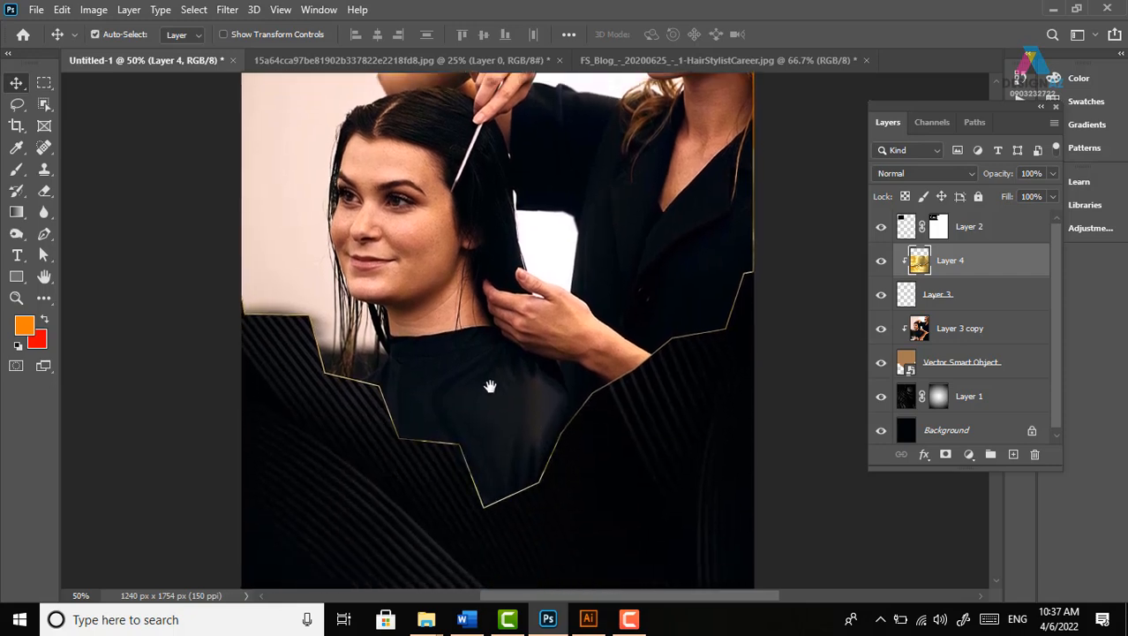
key(ctrl+minus)
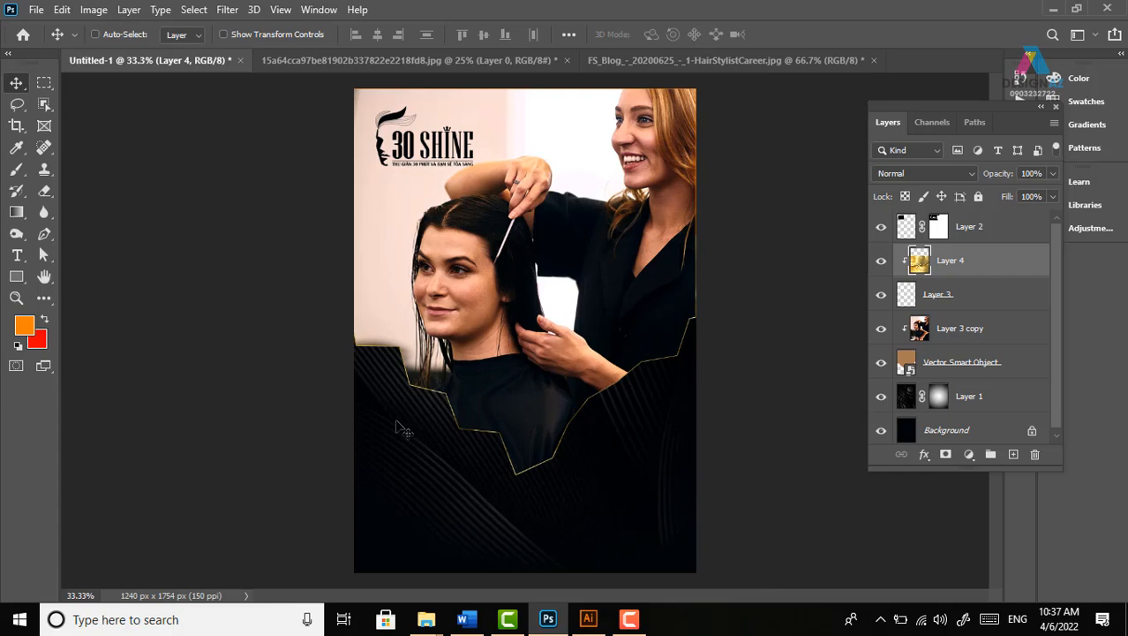
key(p)
click(350, 362)
click(419, 363)
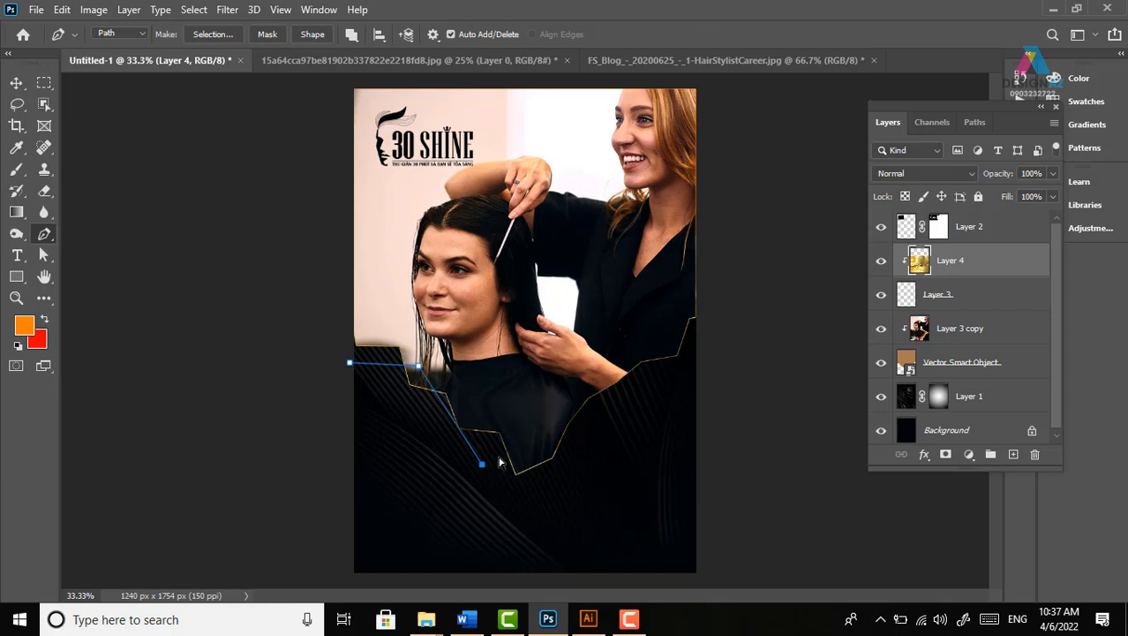
click(481, 412)
click(491, 469)
click(566, 403)
click(598, 427)
click(639, 349)
click(709, 342)
click(15, 84)
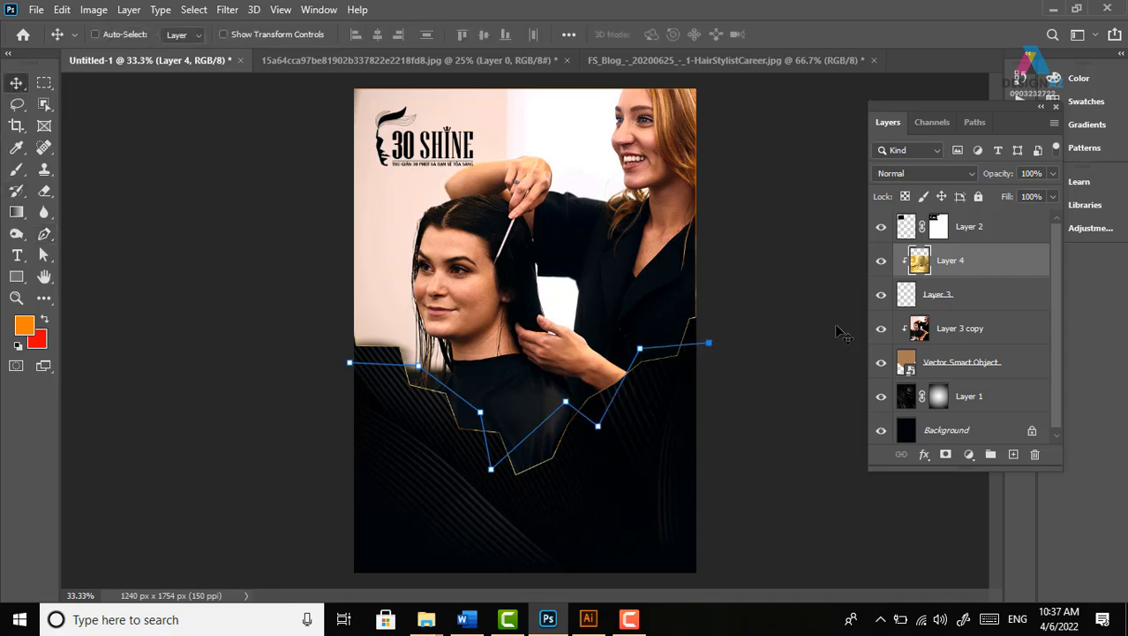
click(1012, 454)
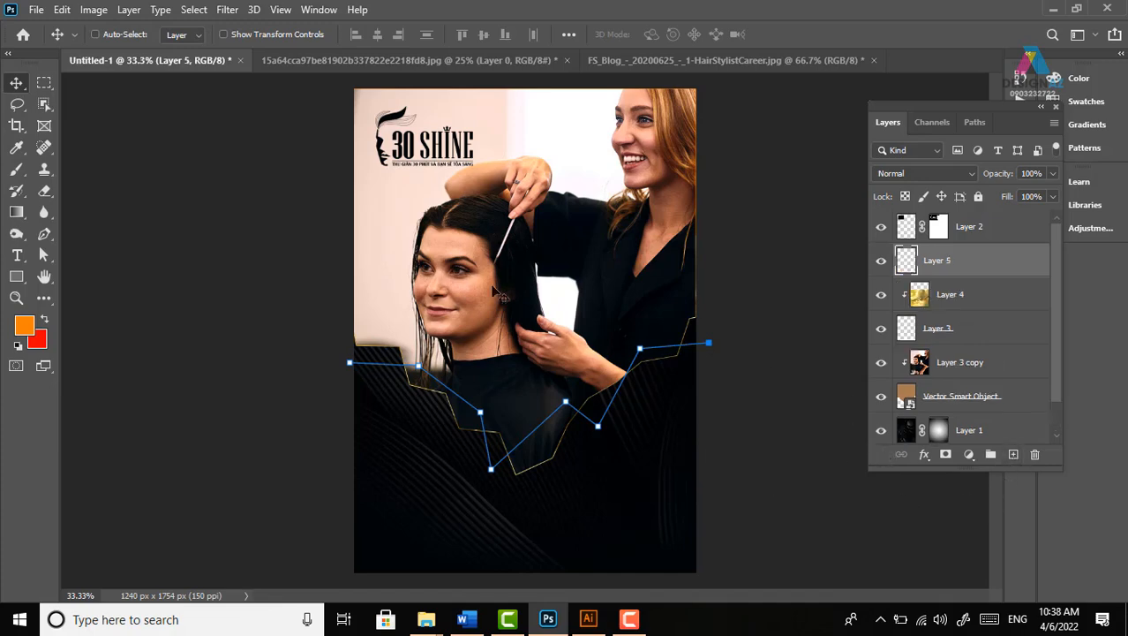
key(ctrl+z)
key(ctrl+z)
key(ctrl+z)
key(ctrl+z)
key(ctrl+z)
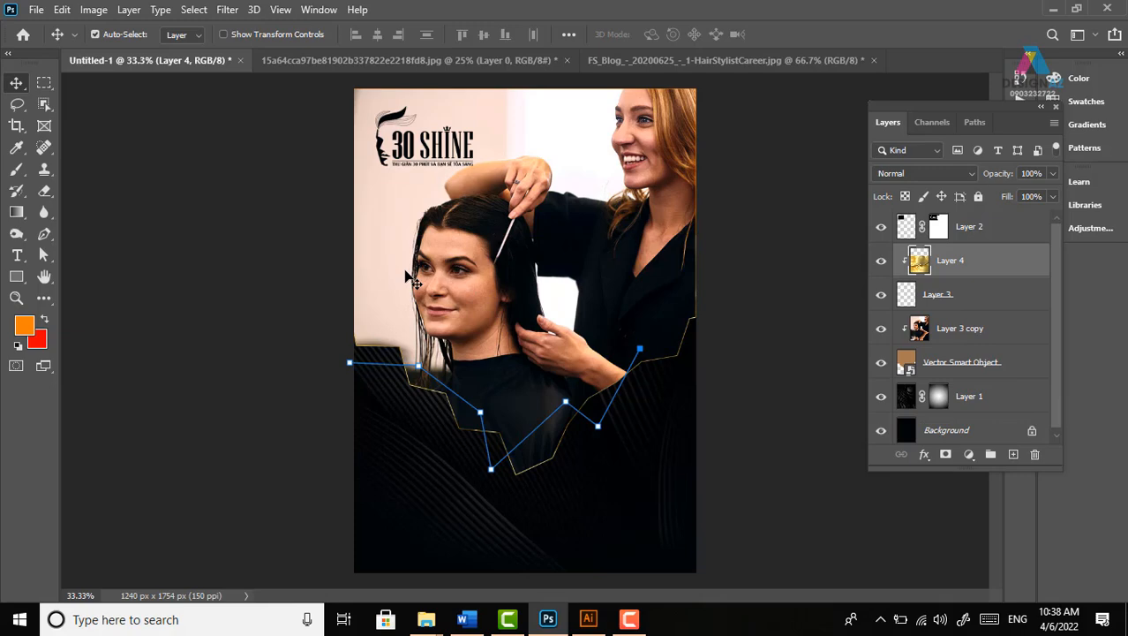
On a new layer, draw an open zigzag across the poster with the Pen tool in Shape mode, about 1345 px wide and 557 px high
click(1014, 455)
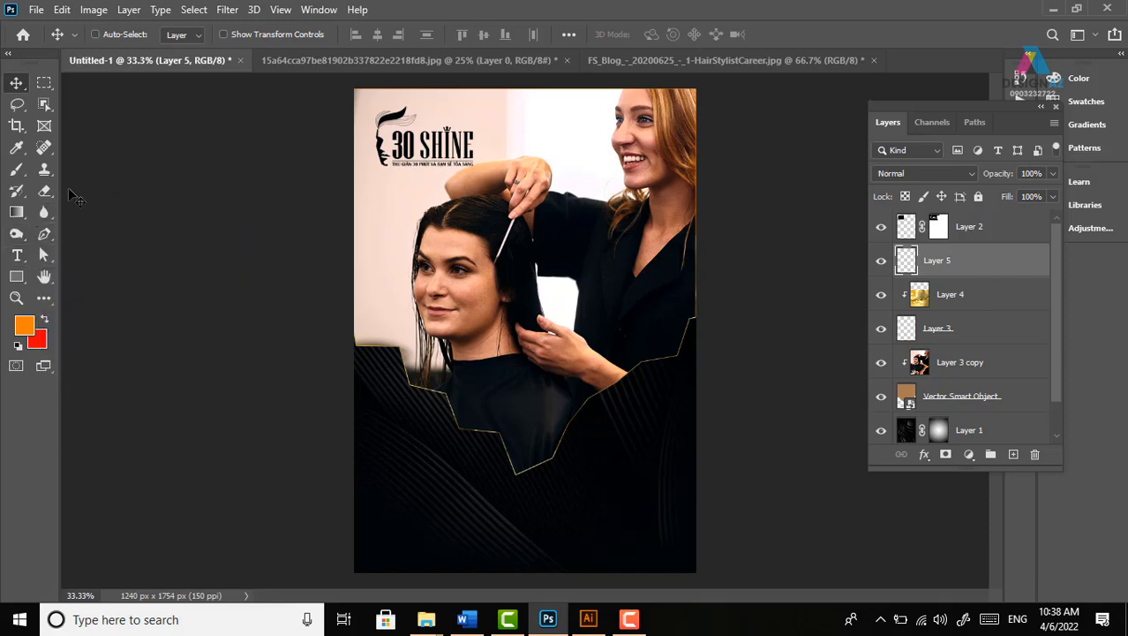
click(44, 234)
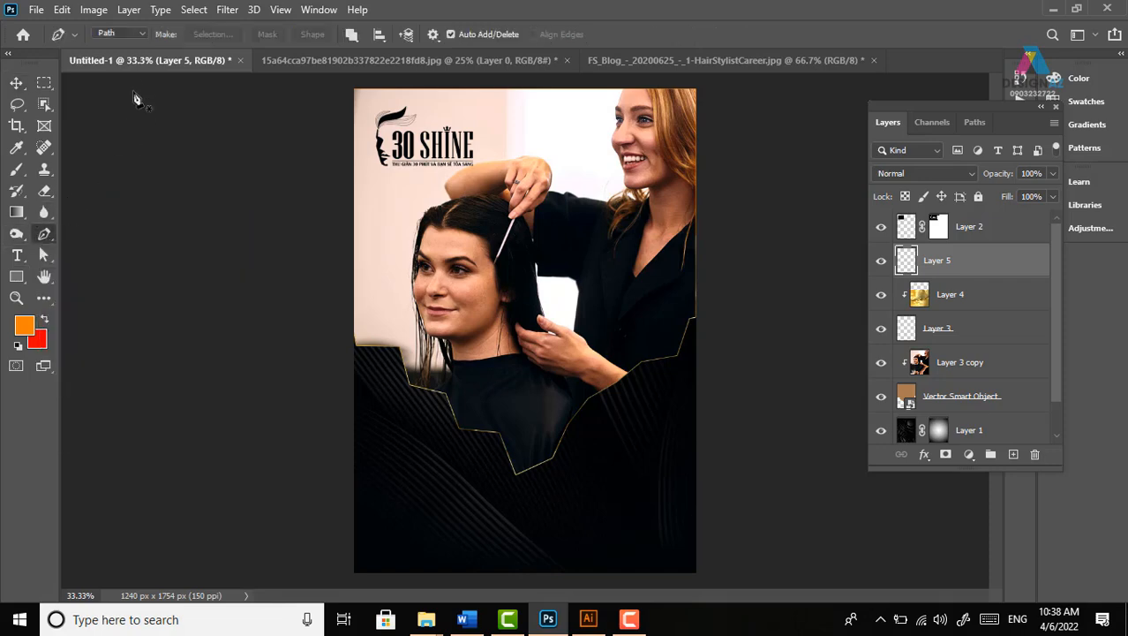
click(139, 35)
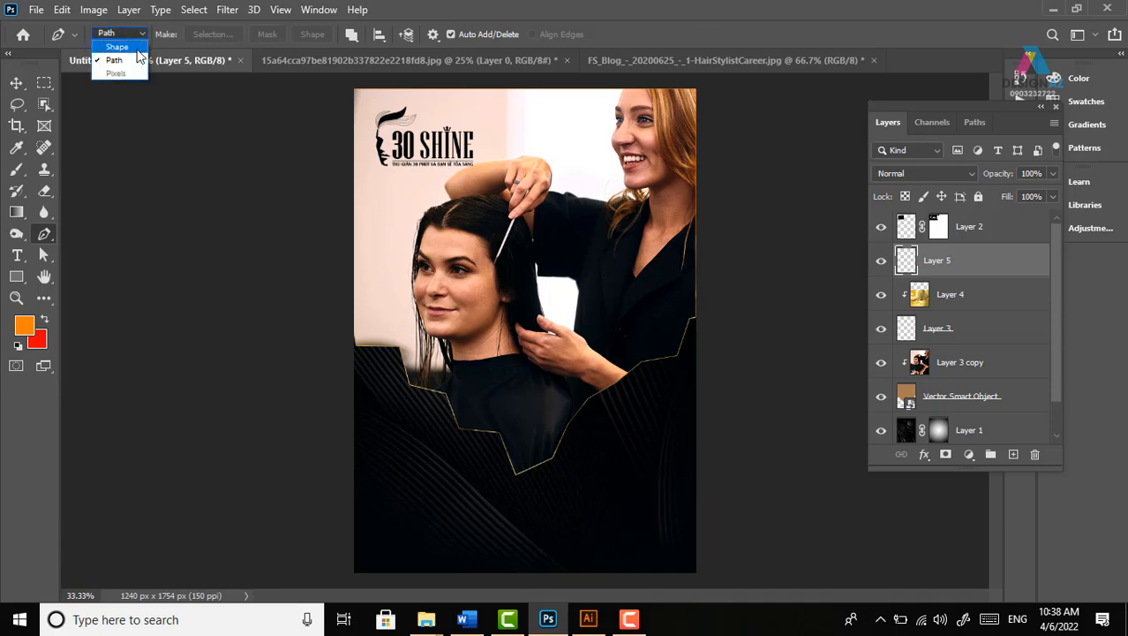
click(137, 50)
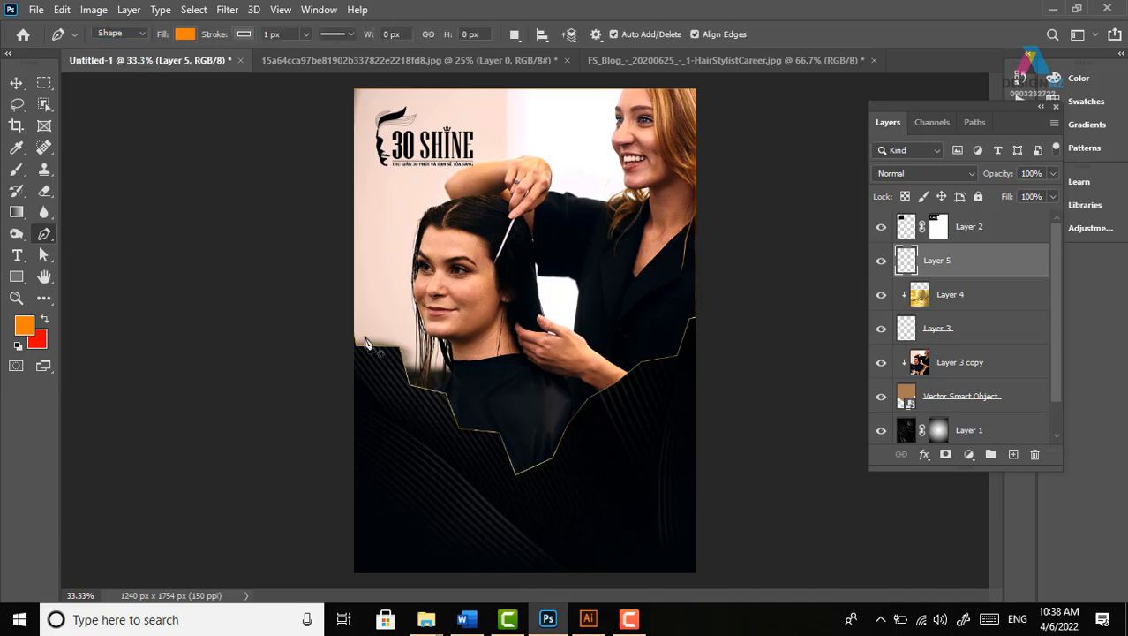
click(715, 335)
click(607, 359)
click(588, 456)
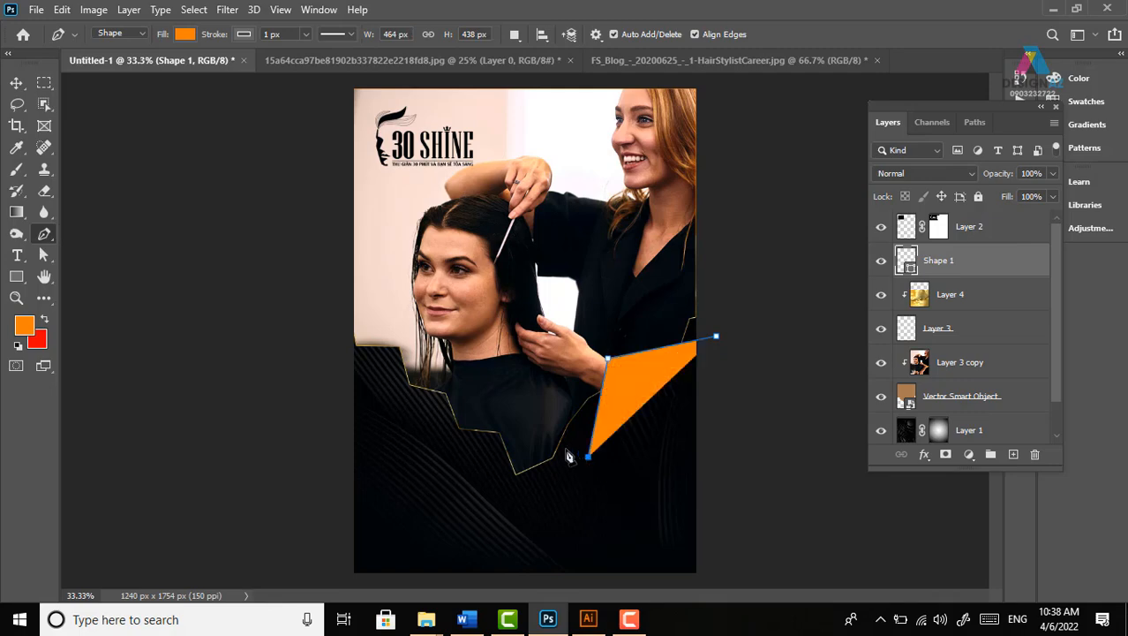
click(491, 417)
click(390, 432)
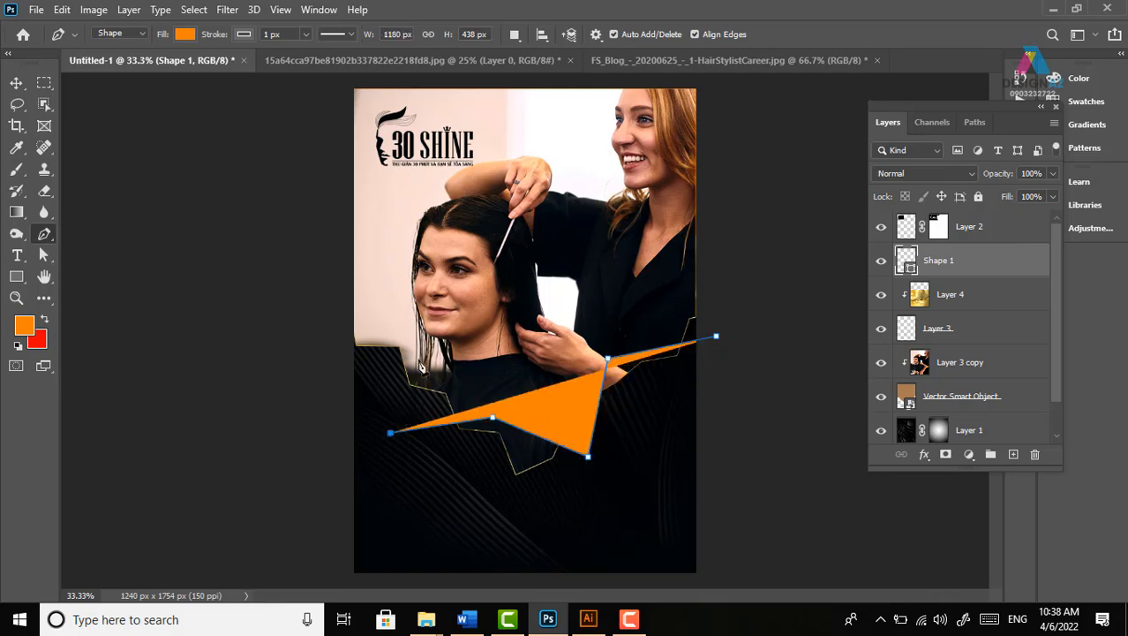
click(377, 335)
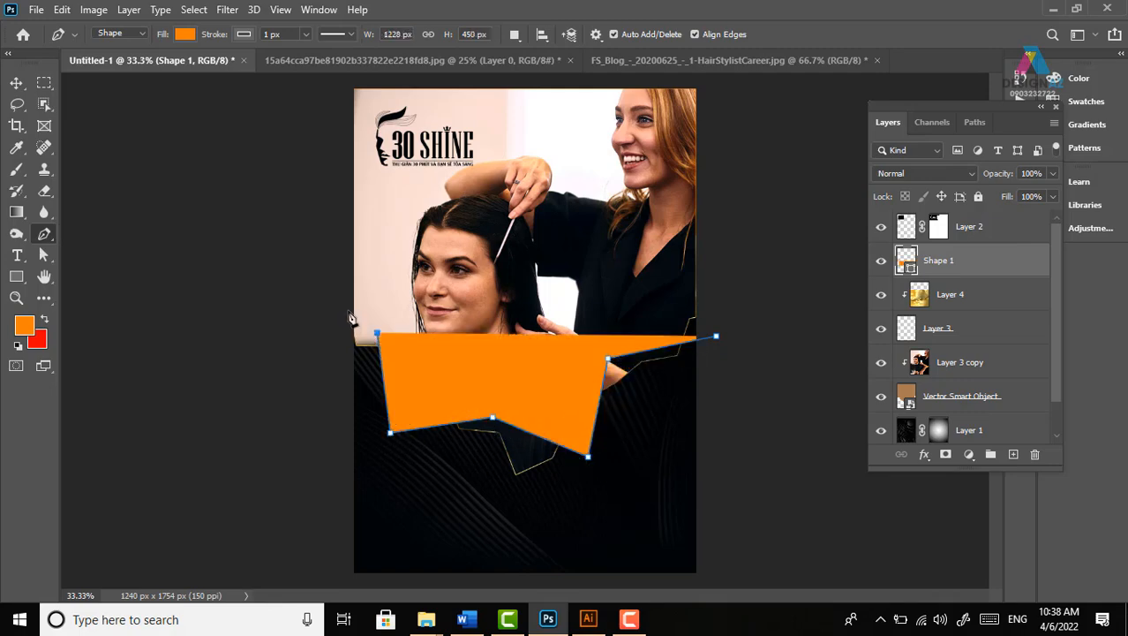
click(344, 303)
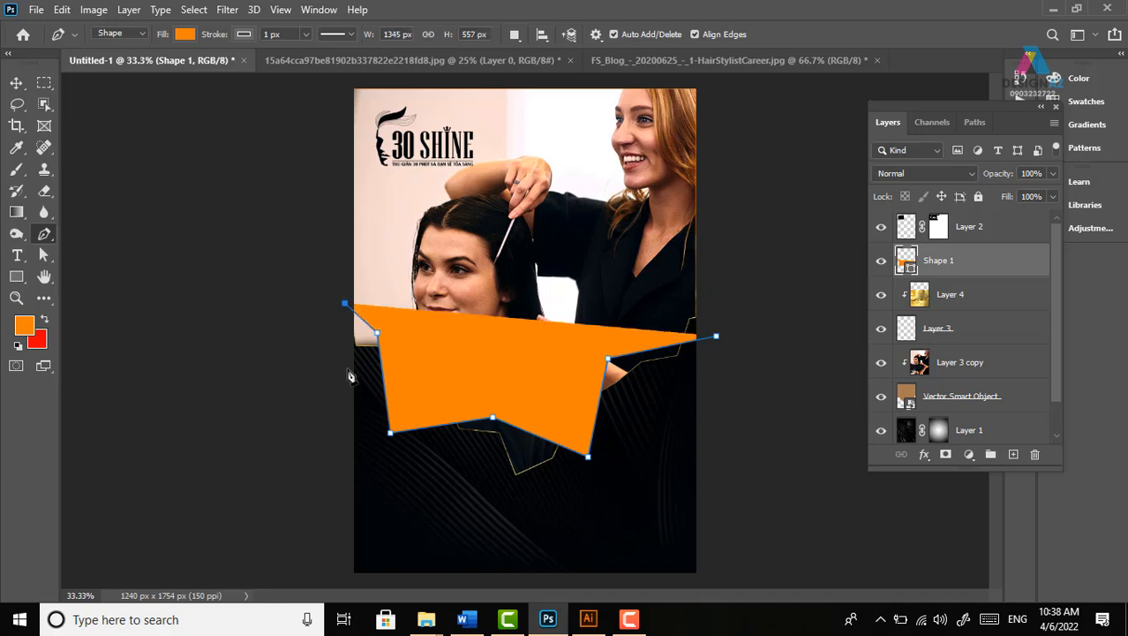
click(15, 85)
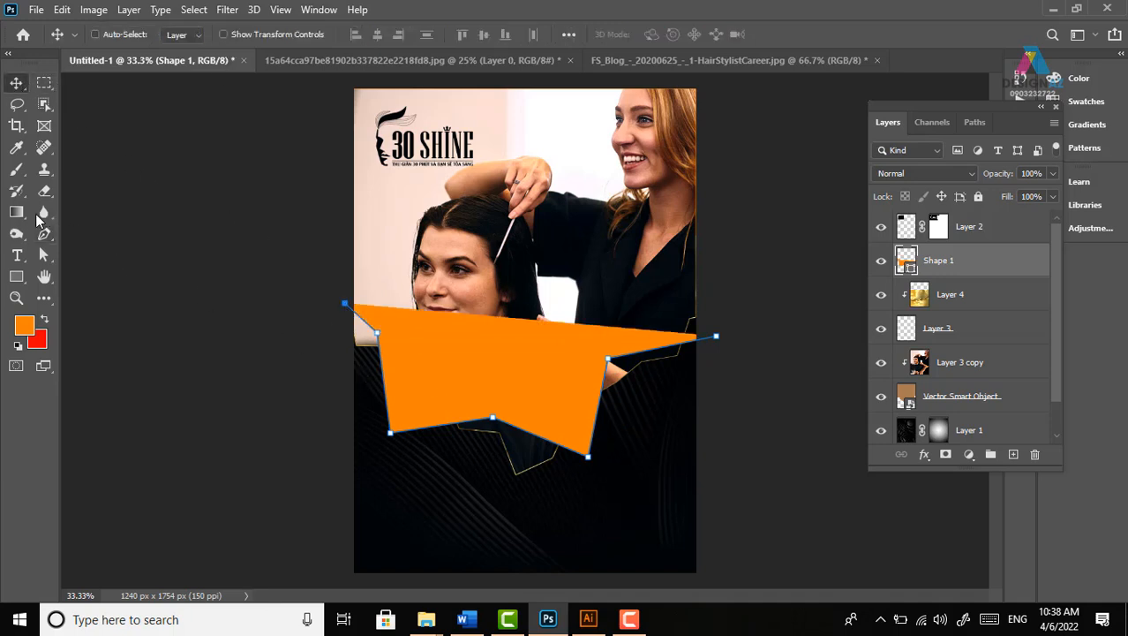
Remove the zigzag shape's fill and give it an orange stroke 6.90 px wide
click(50, 233)
click(186, 35)
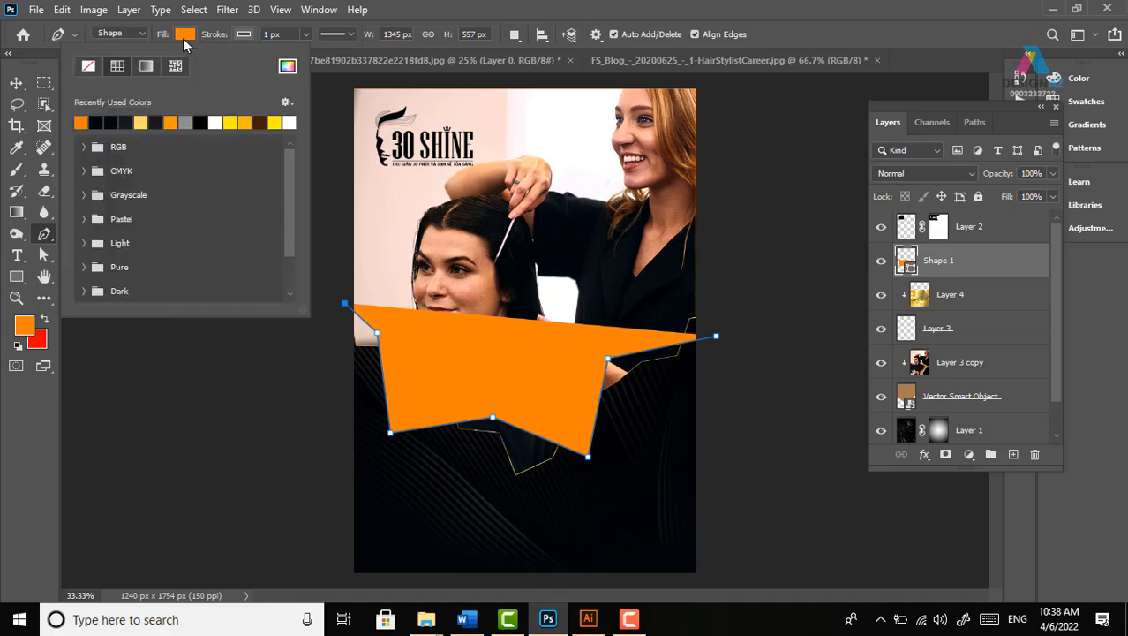
click(88, 67)
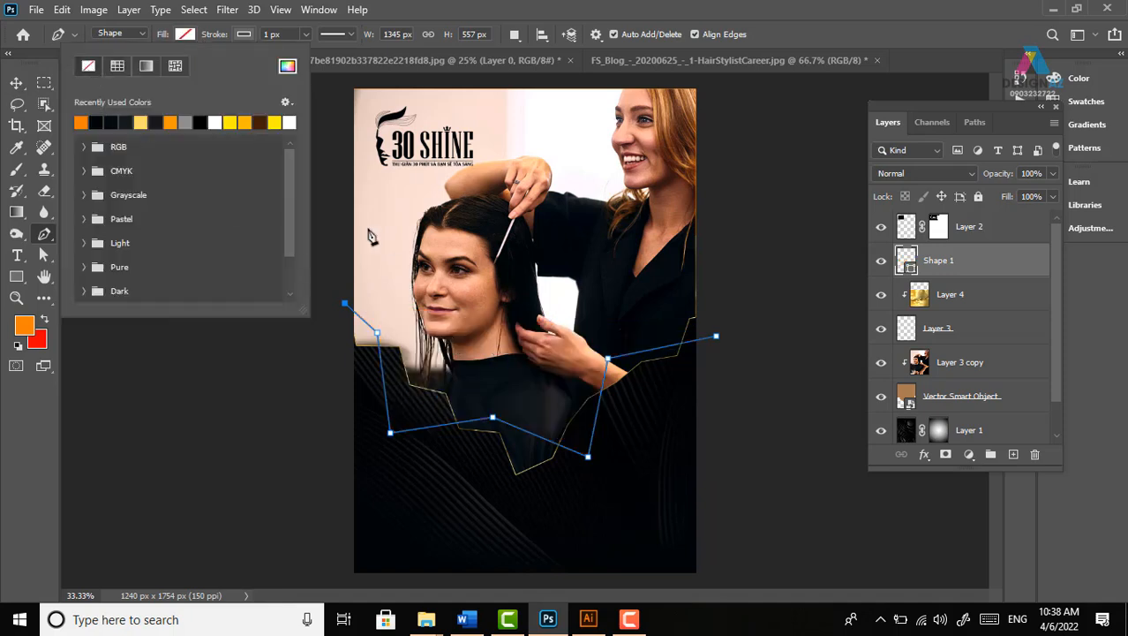
click(247, 34)
click(229, 121)
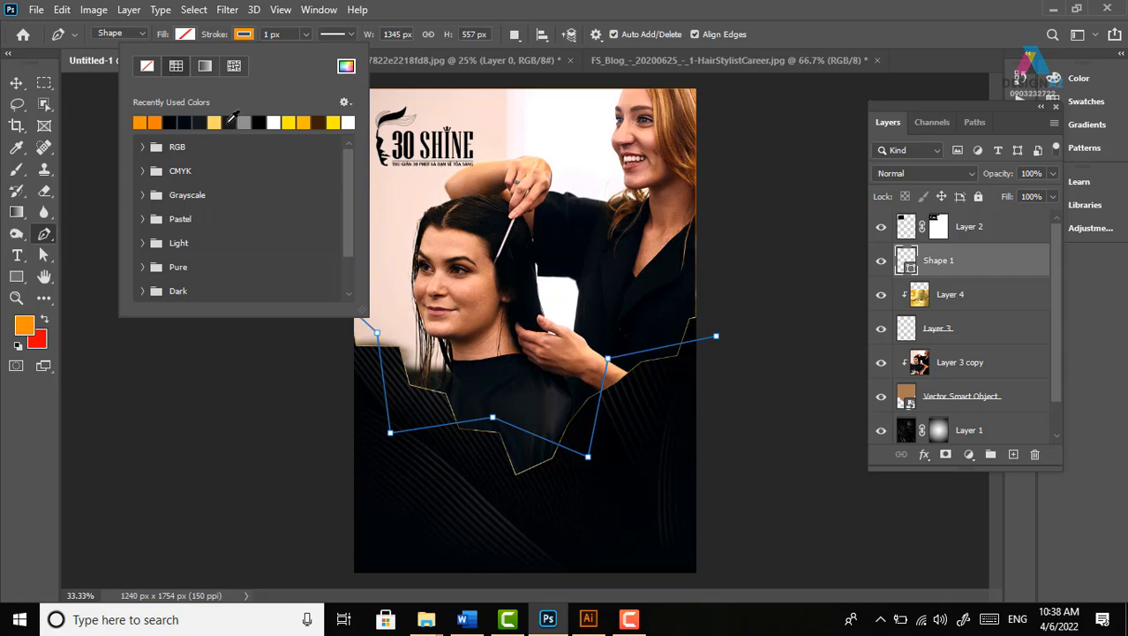
click(305, 34)
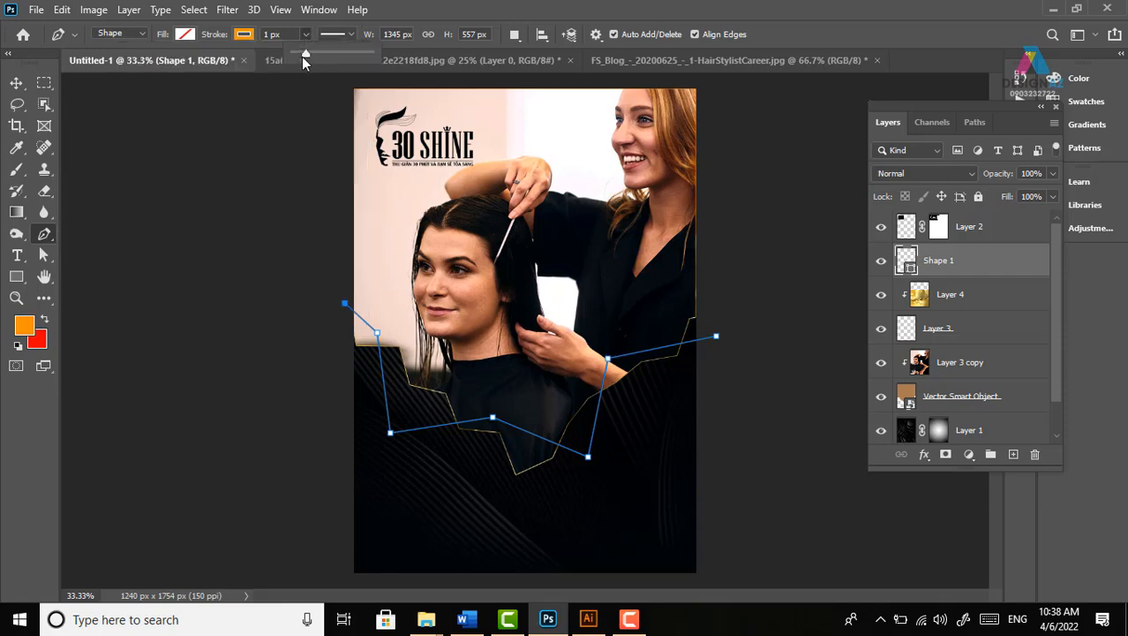
drag(309, 55, 309, 54)
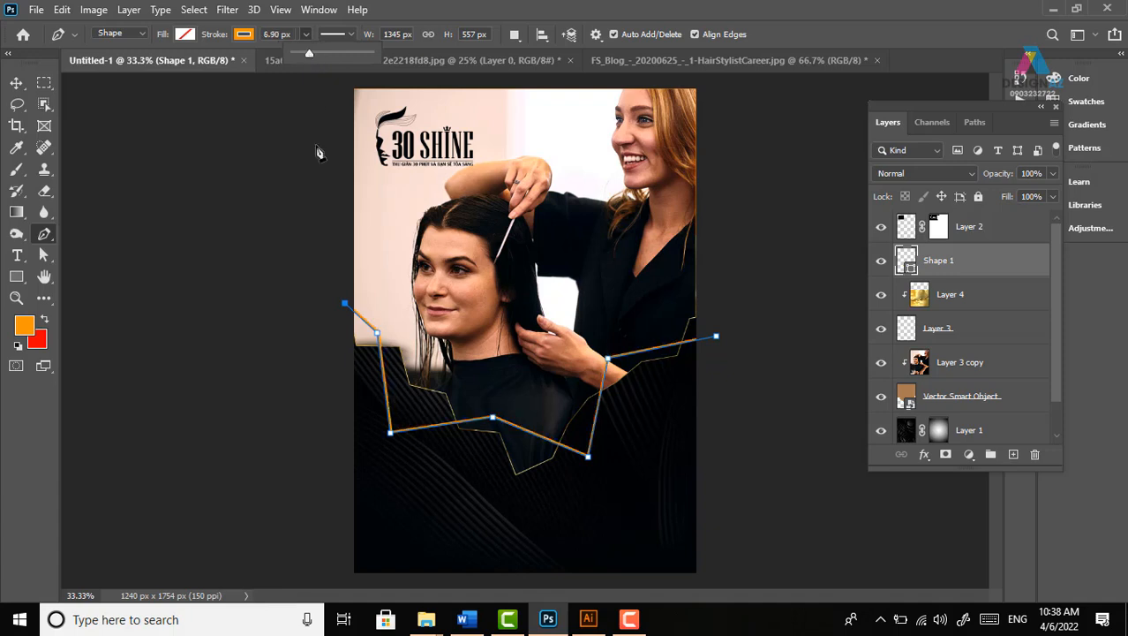
key(v)
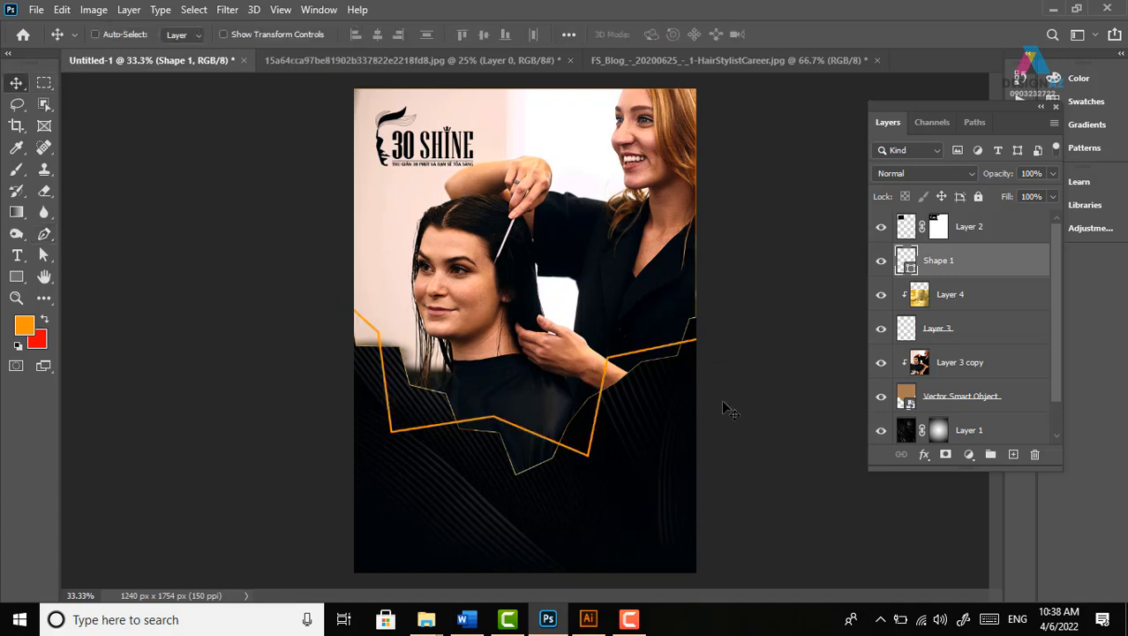
Paste the gold texture above the zigzag shape and clip it to the shape's line
key(ctrl+plus)
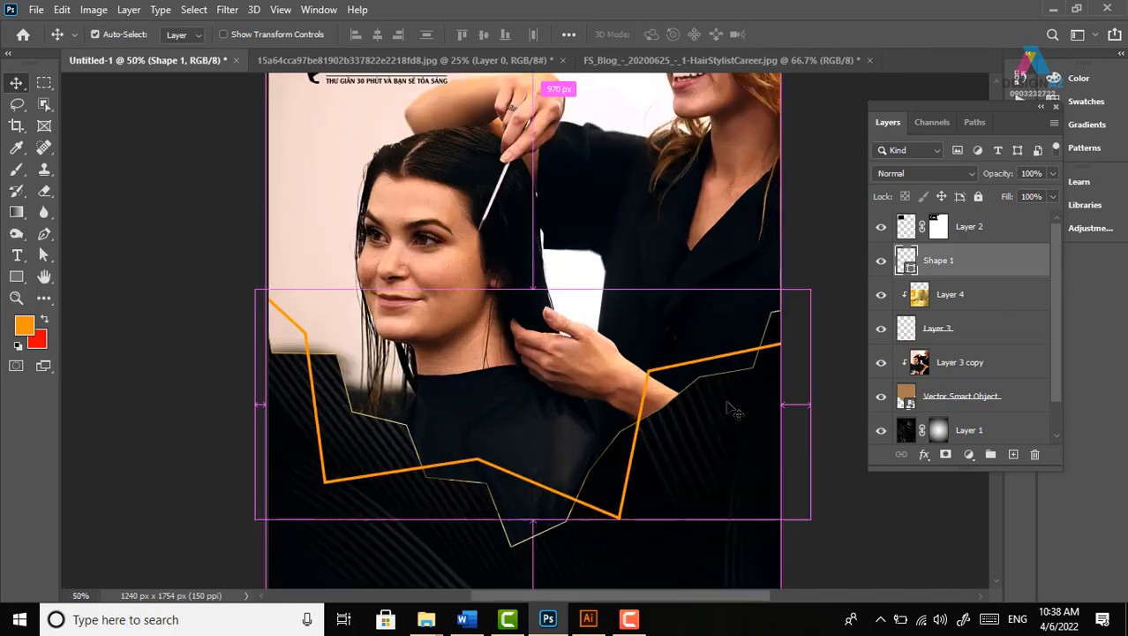
drag(617, 472, 613, 345)
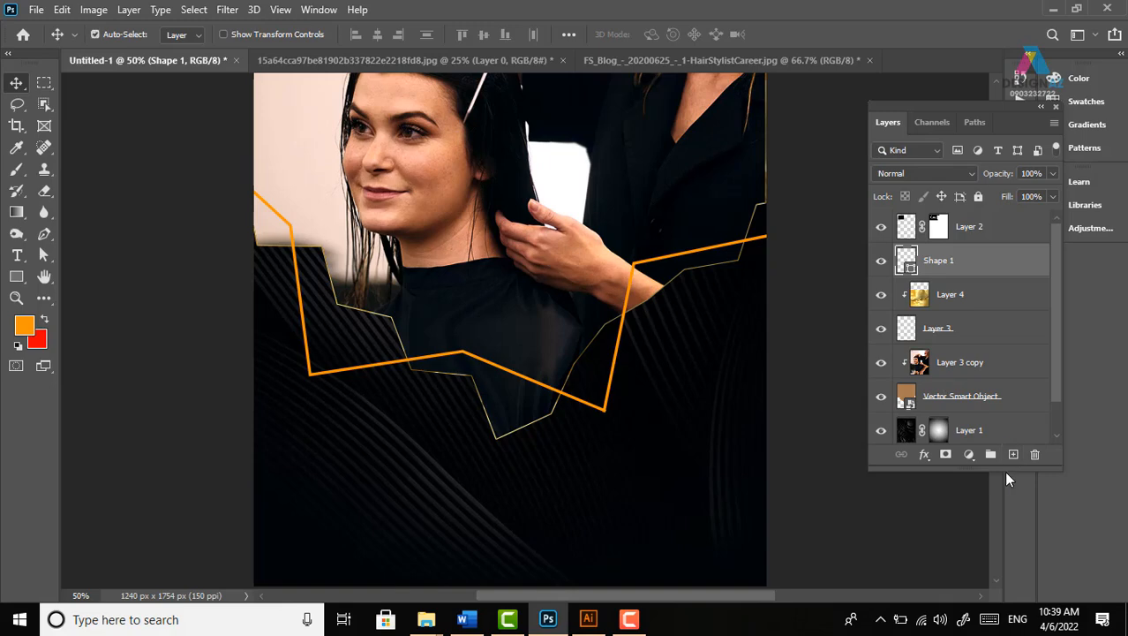
key(ctrl+v)
key(ctrl+alt+g)
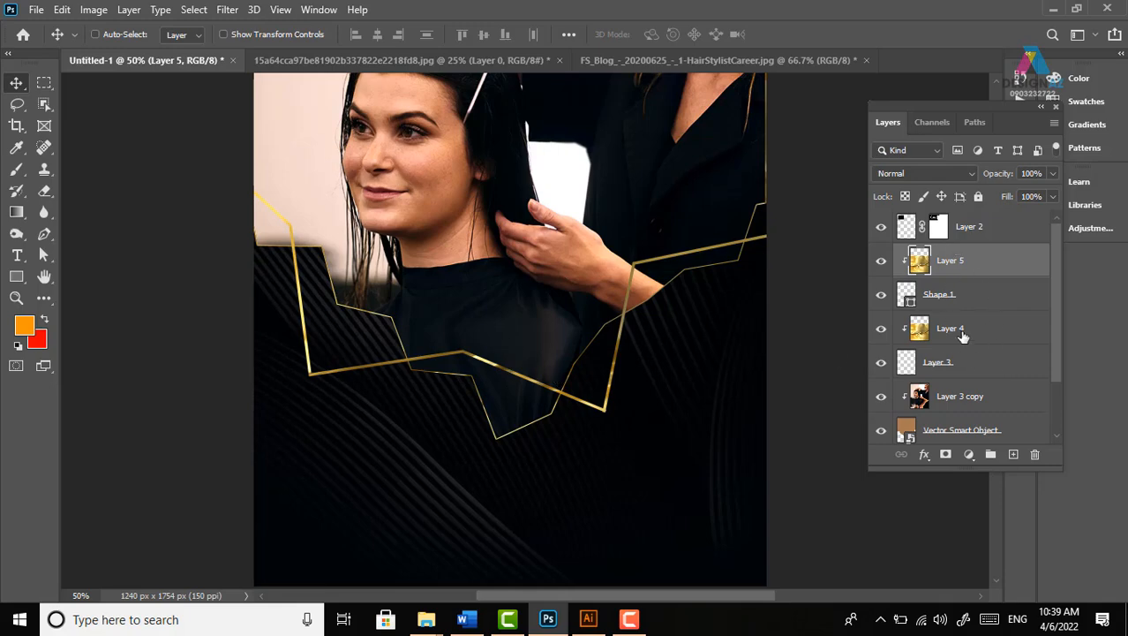
Thin the stroke of the Shape 1 zigzag to 2.83 px
click(975, 305)
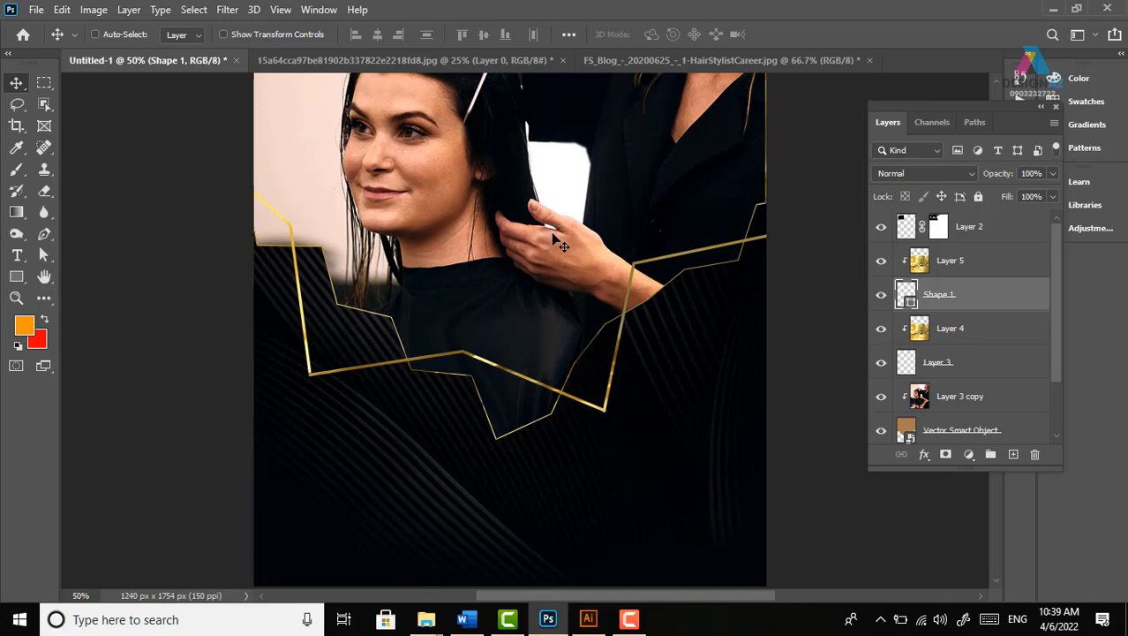
key(p)
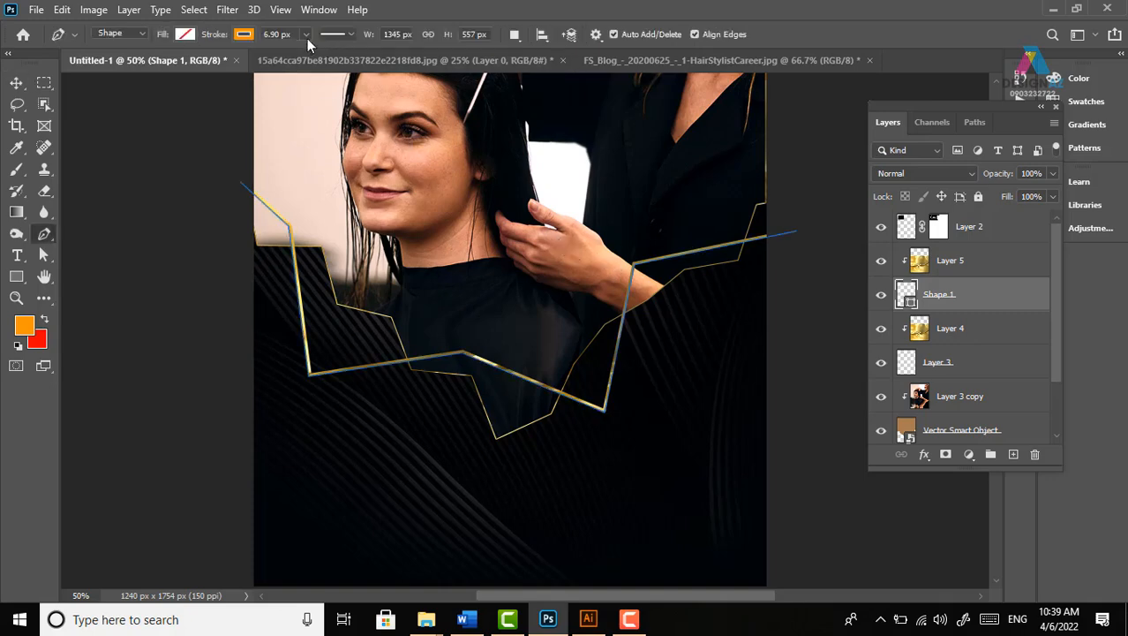
click(305, 35)
drag(304, 53, 302, 53)
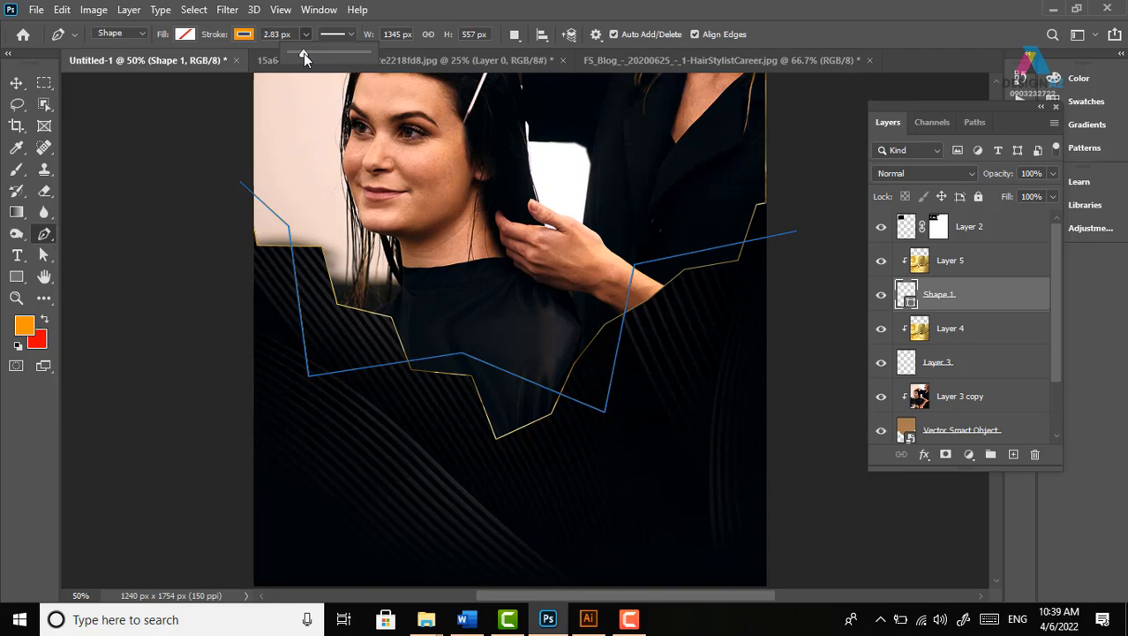
click(17, 84)
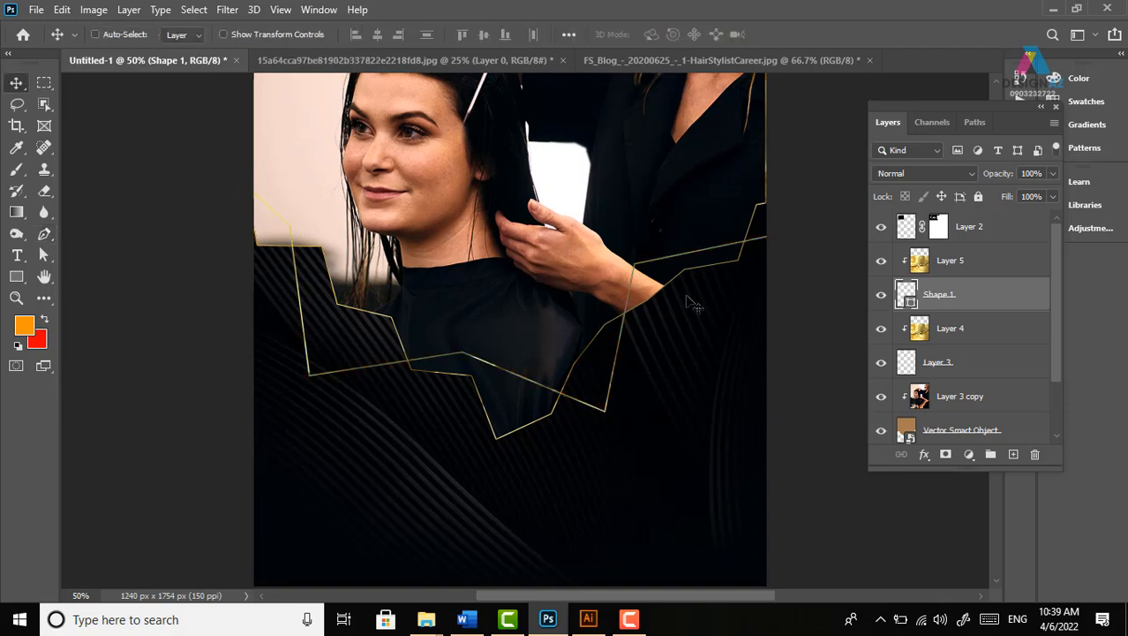
key(ctrl+minus)
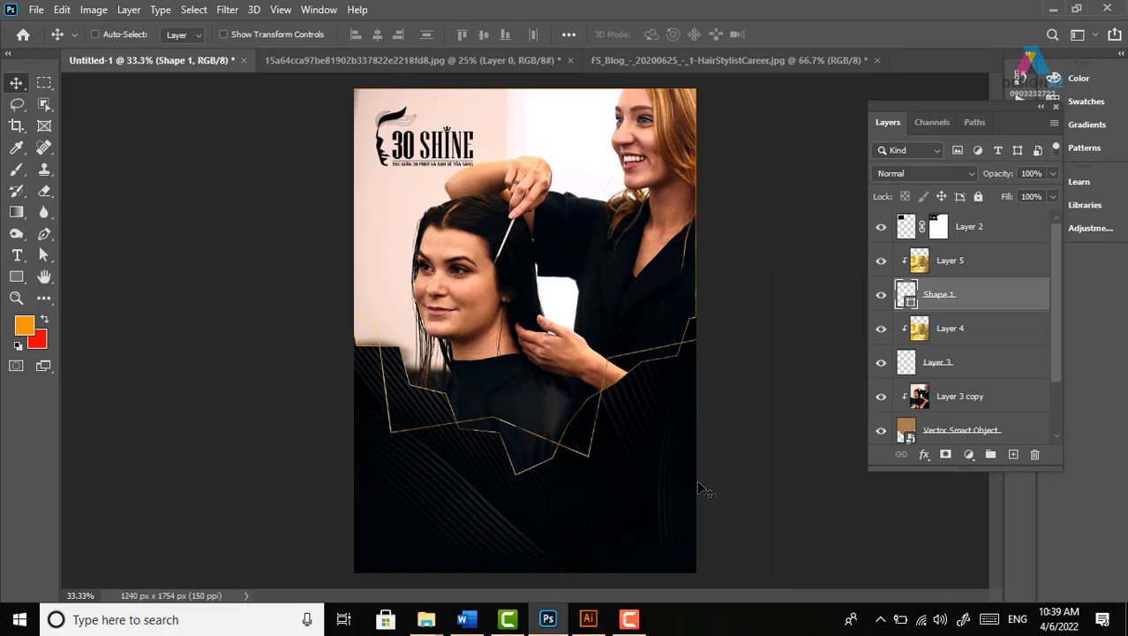
key(ctrl+plus)
key(ctrl+plus)
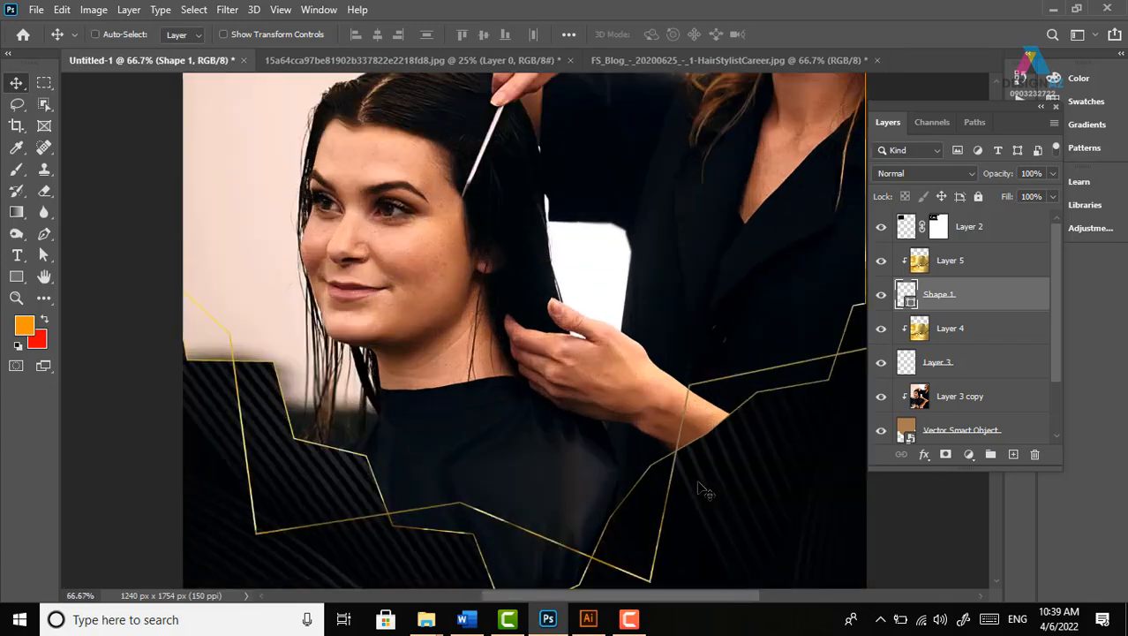
drag(520, 441, 555, 328)
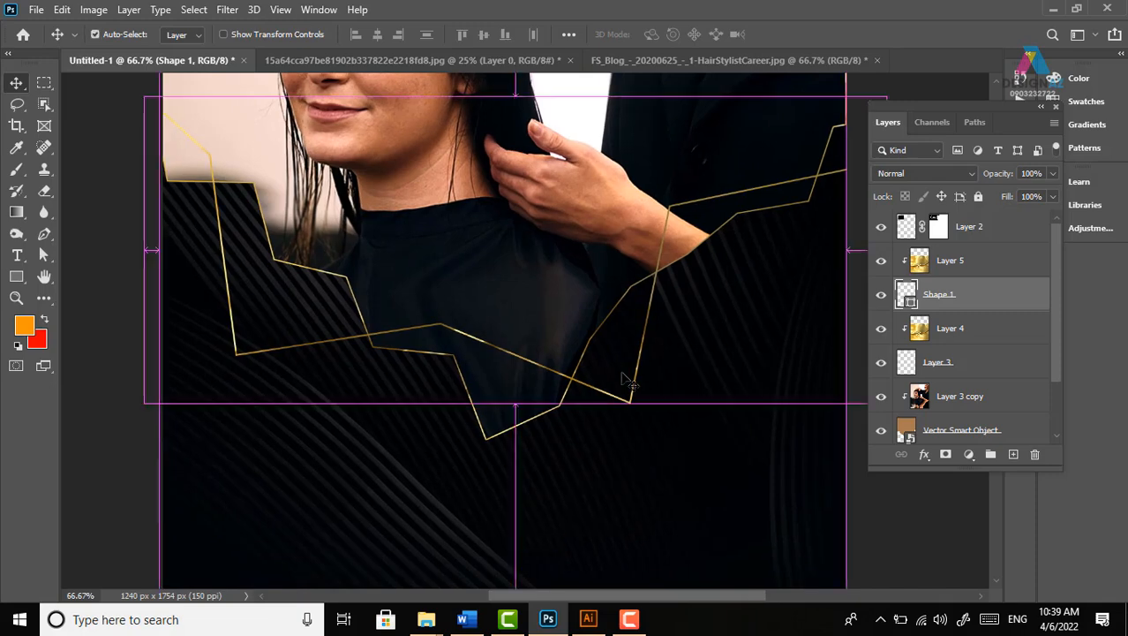
Open the lens flare image transformerslensflare31.png from the thuvienanh > Backgroud > texture folder on drive F:
key(ctrl+o)
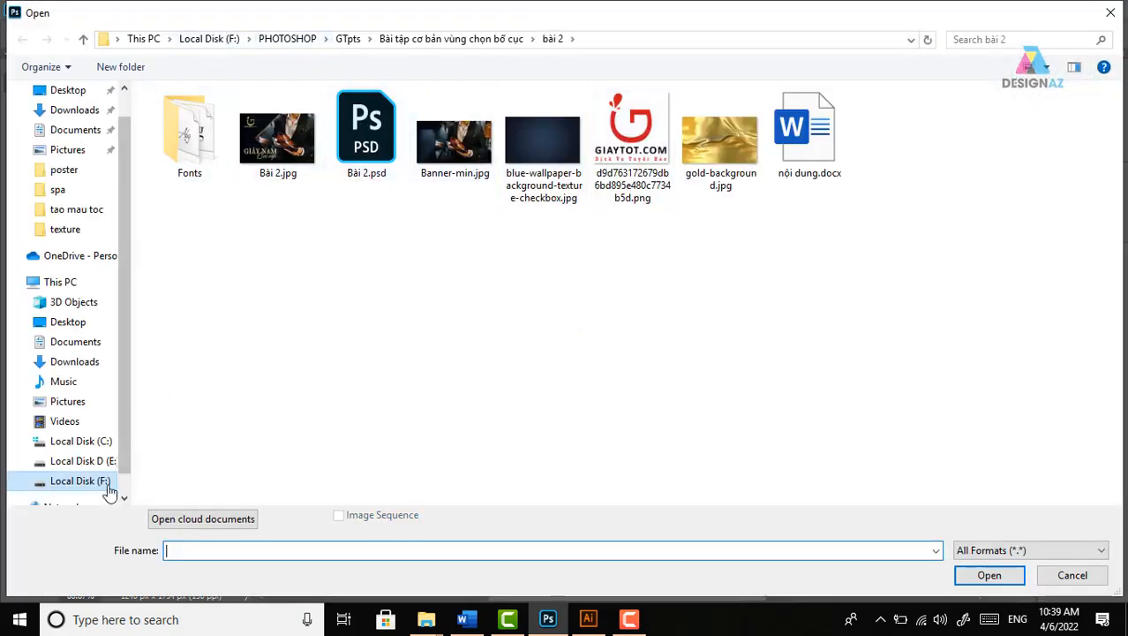
click(81, 481)
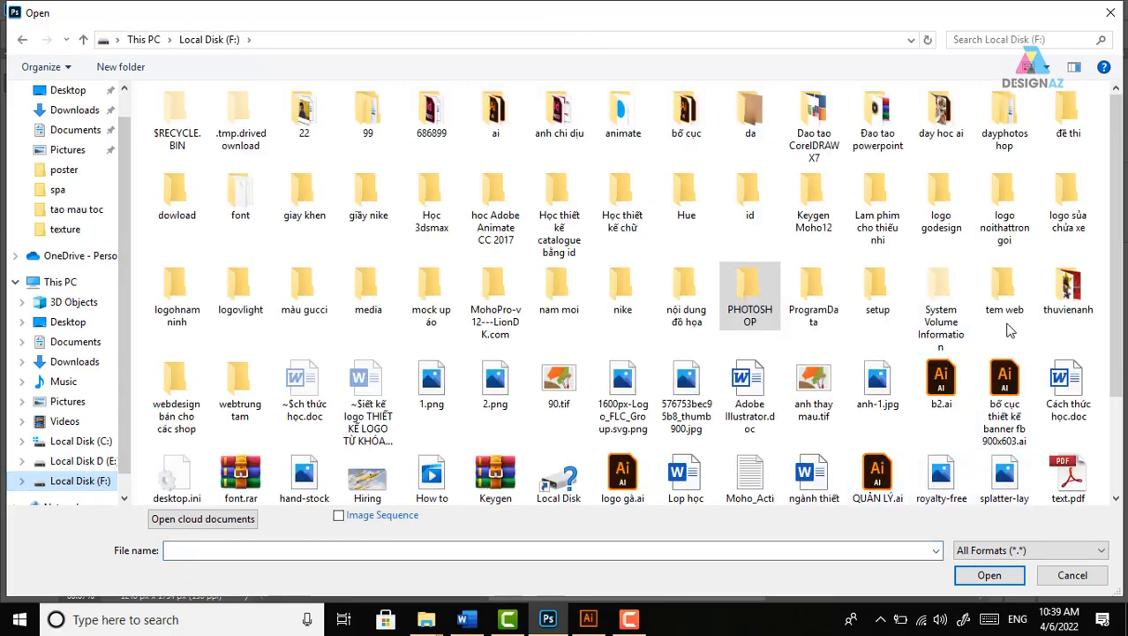
double_click(1070, 291)
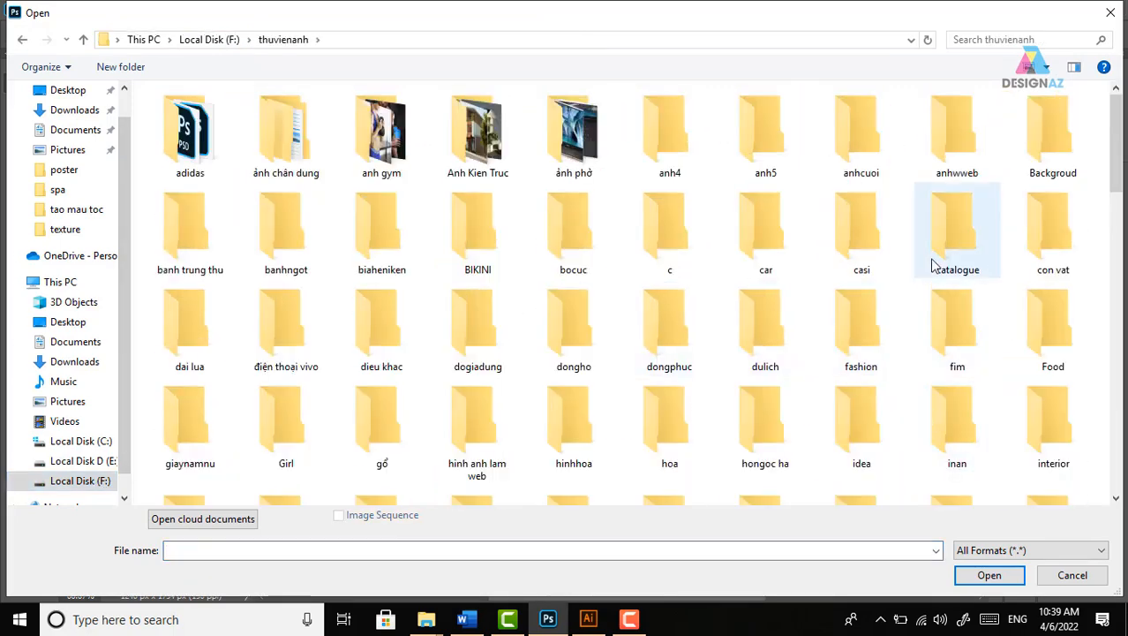
double_click(1043, 103)
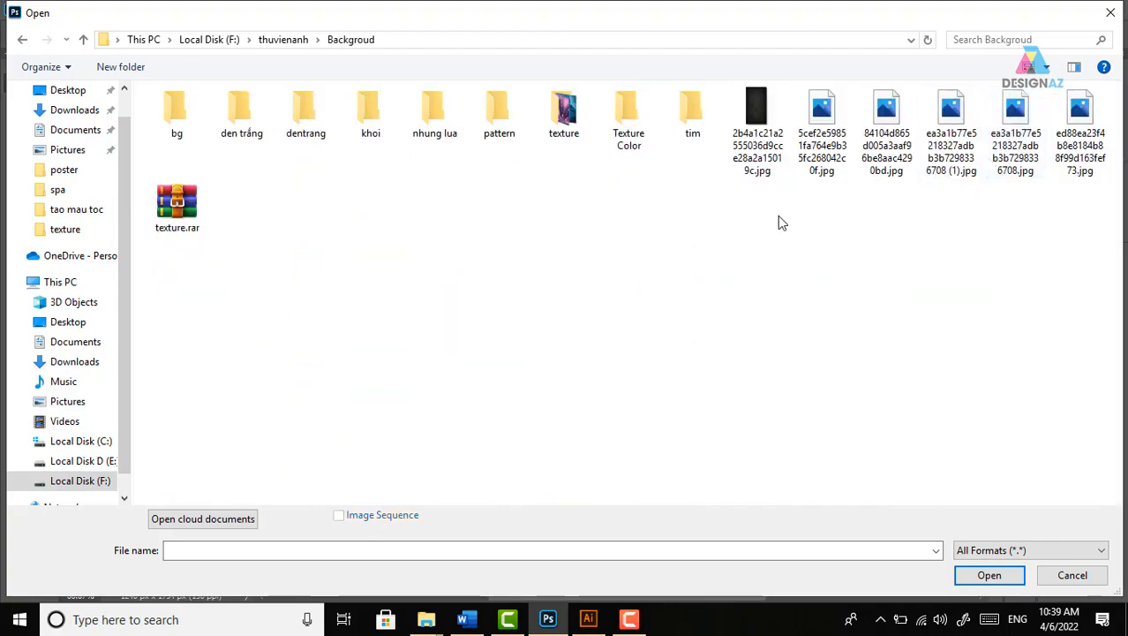
double_click(564, 110)
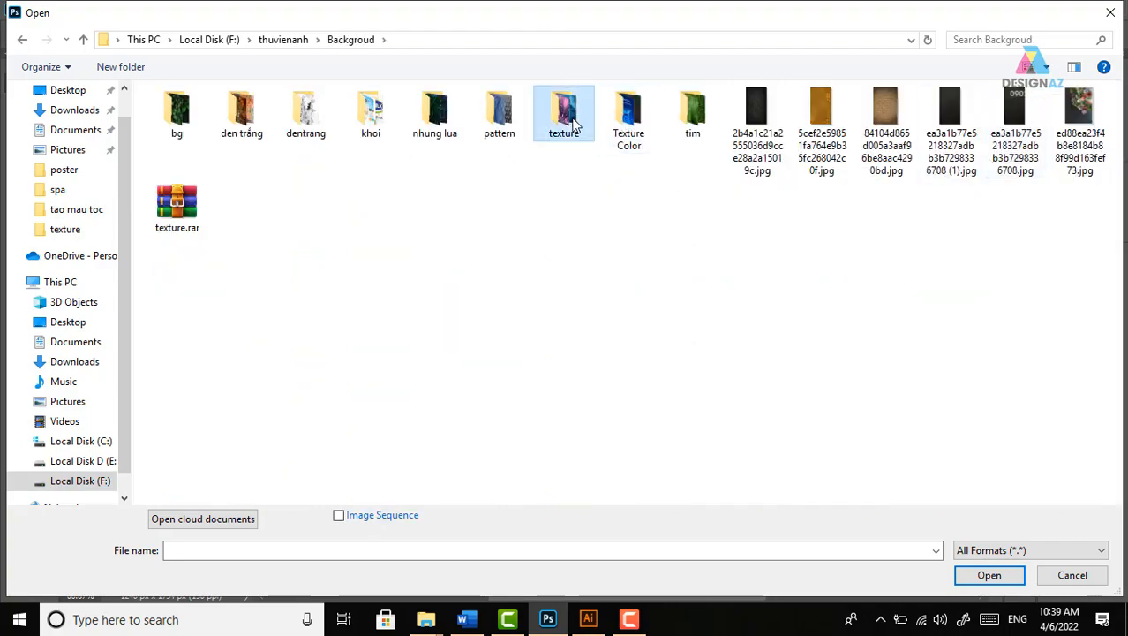
scroll(777, 240, down, 15)
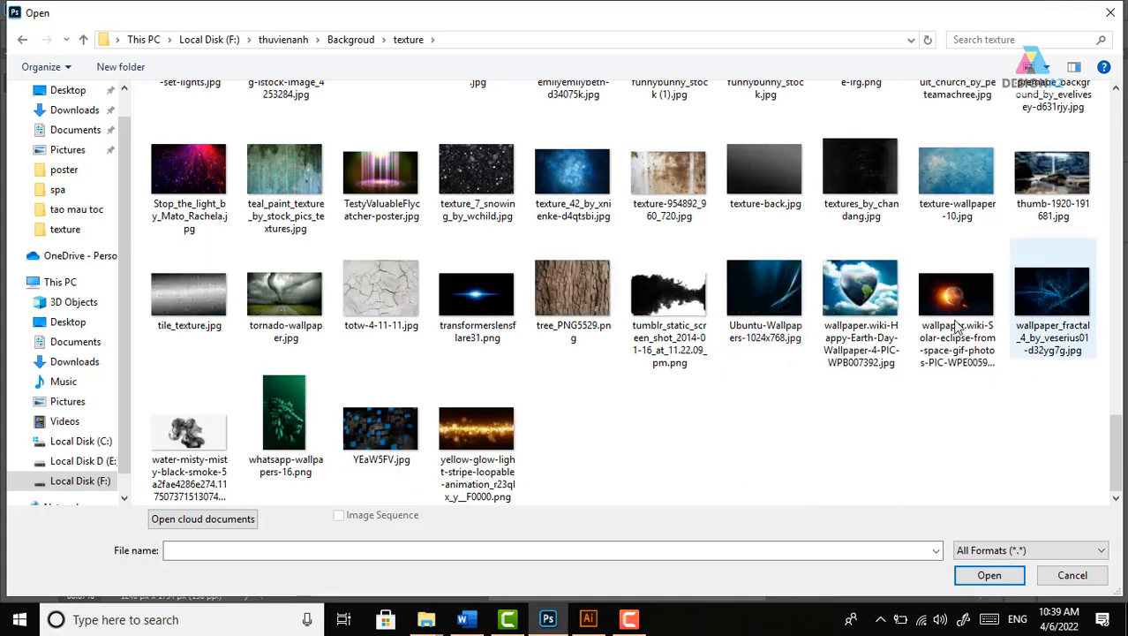
click(990, 574)
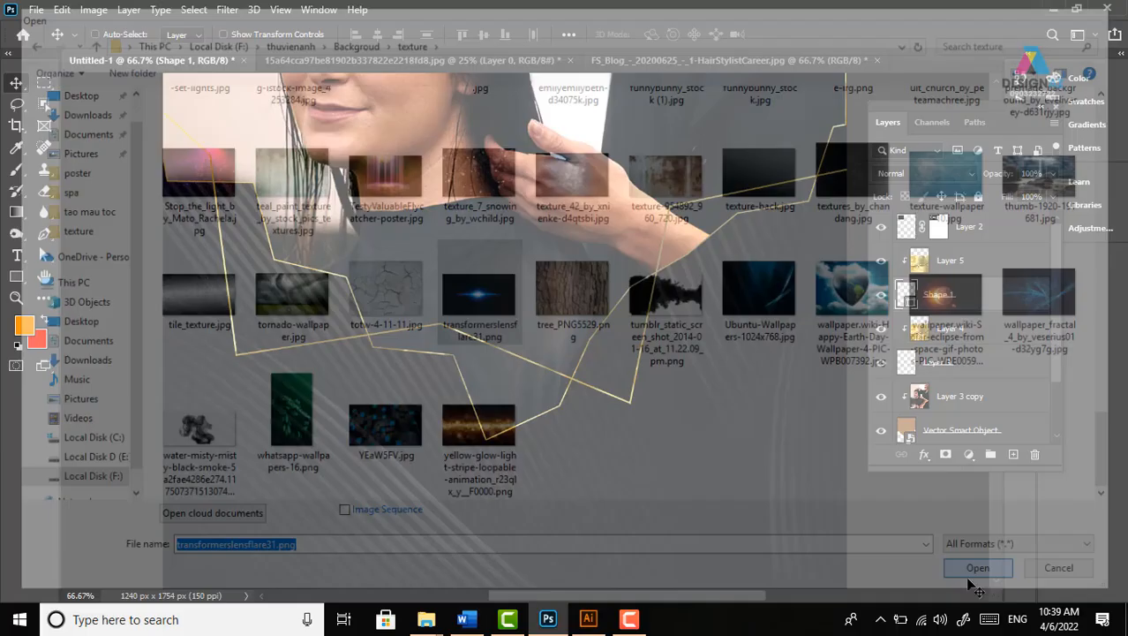
Copy the entire lens flare image into the poster document and bring its layer to the front of the stack
key(ctrl+a)
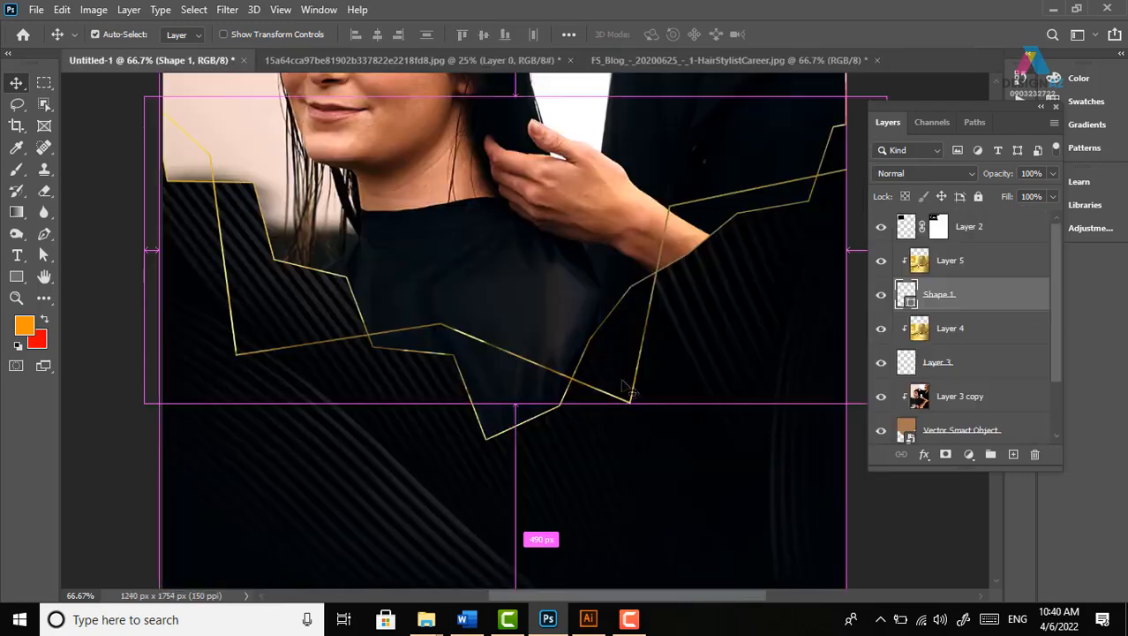
key(ctrl+v)
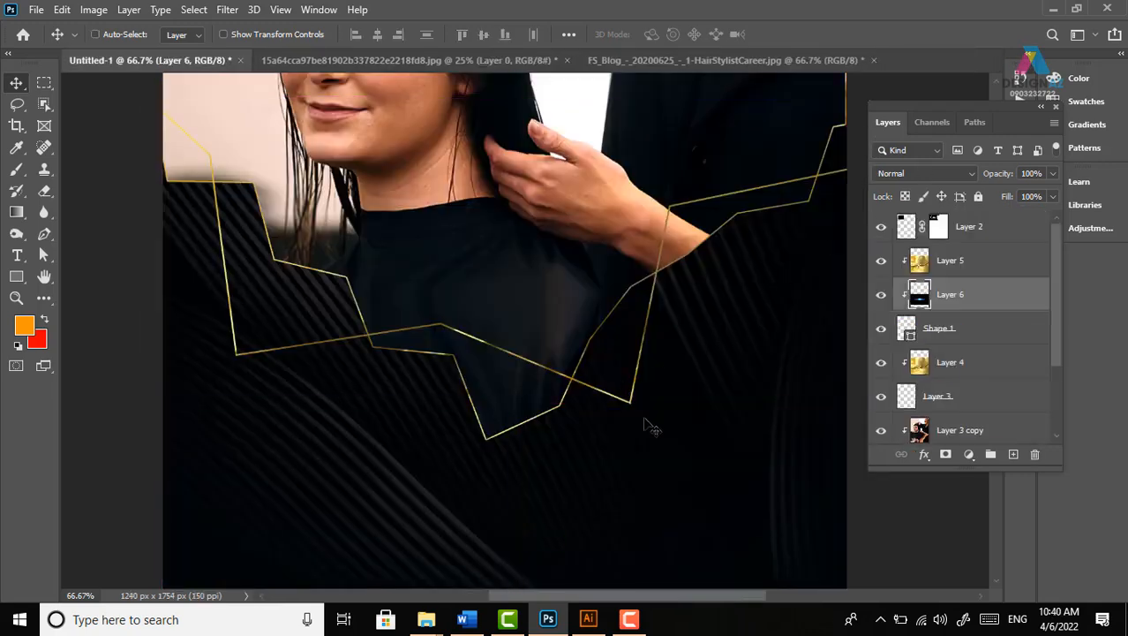
key(ctrl+shift+bracketright)
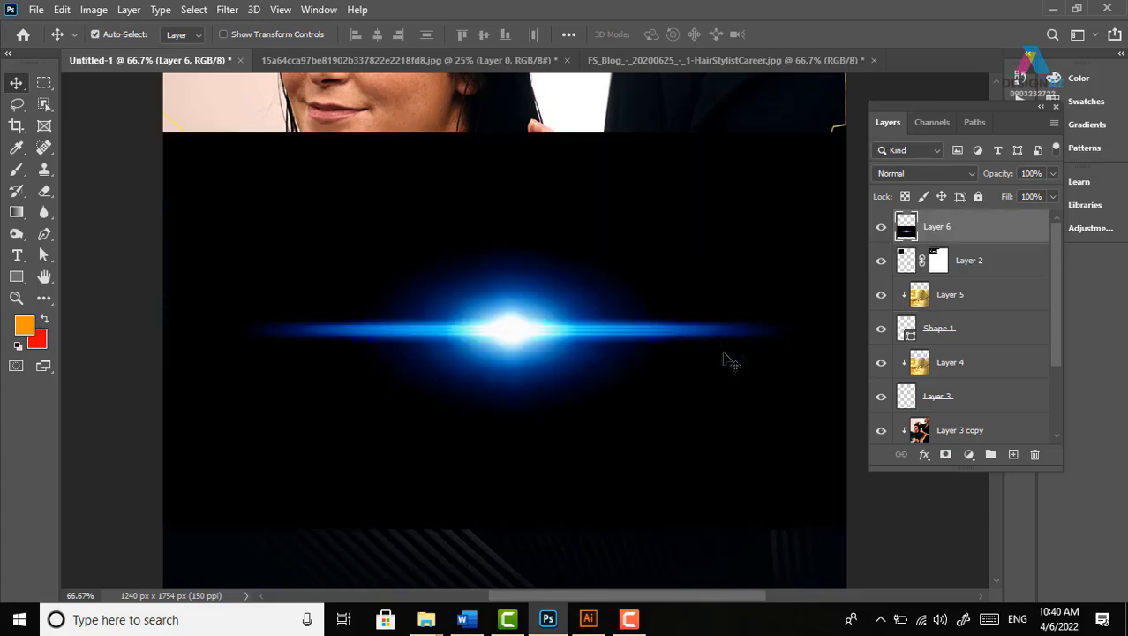
Blend the lens flare layer with Color Dodge, shift it over the woman's chest and desaturate it
click(923, 173)
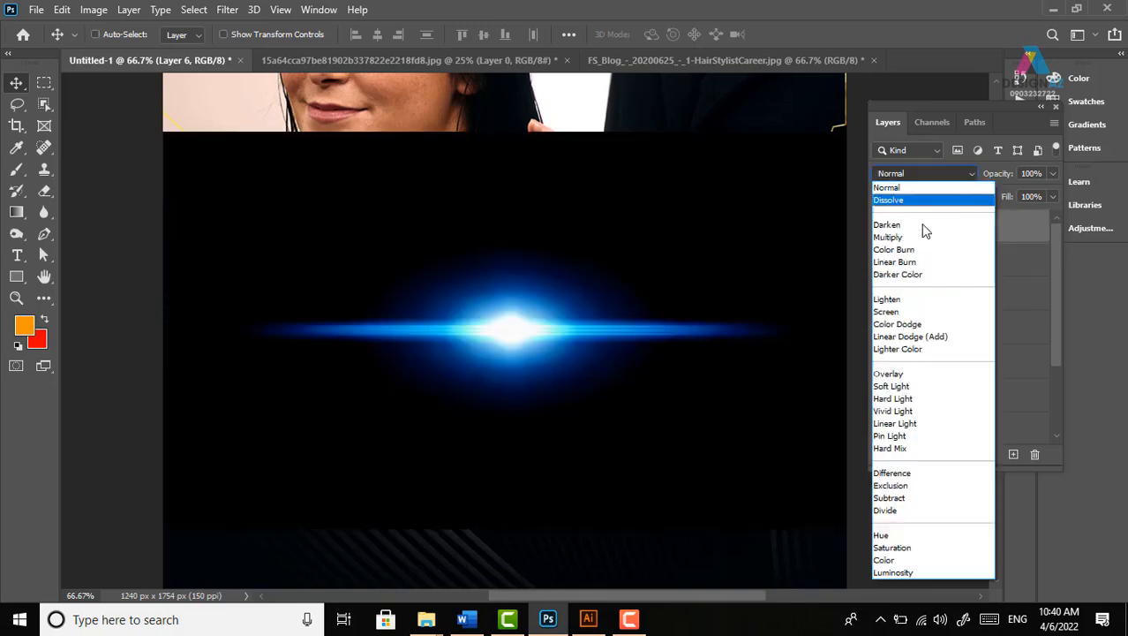
click(897, 324)
mouse_move(541, 349)
mouse_down()
mouse_move(517, 185)
mouse_move(527, 331)
mouse_move(345, 286)
mouse_move(499, 360)
mouse_move(458, 322)
mouse_move(523, 330)
mouse_move(532, 315)
mouse_up()
key(ctrl+shift+u)
Transform the flare to 52.25% width and 19.60% height, rotated 23.32°, so it lies along the zigzag's middle descending line
key(ctrl+t)
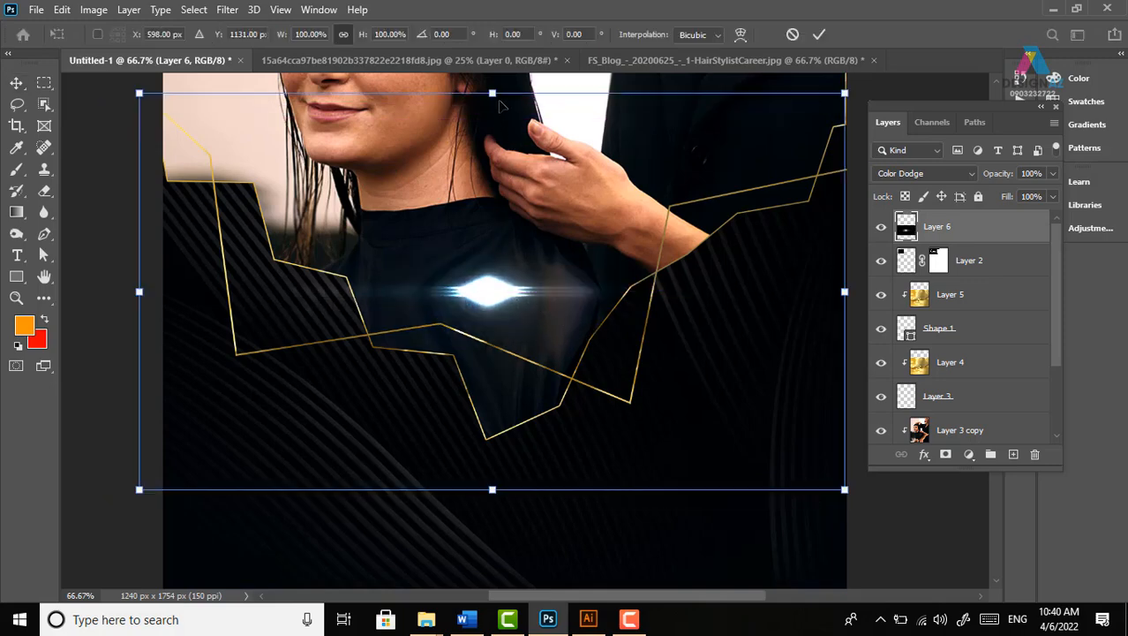
drag(494, 93, 478, 390)
drag(755, 315, 780, 415)
drag(539, 394, 575, 315)
drag(419, 171, 405, 168)
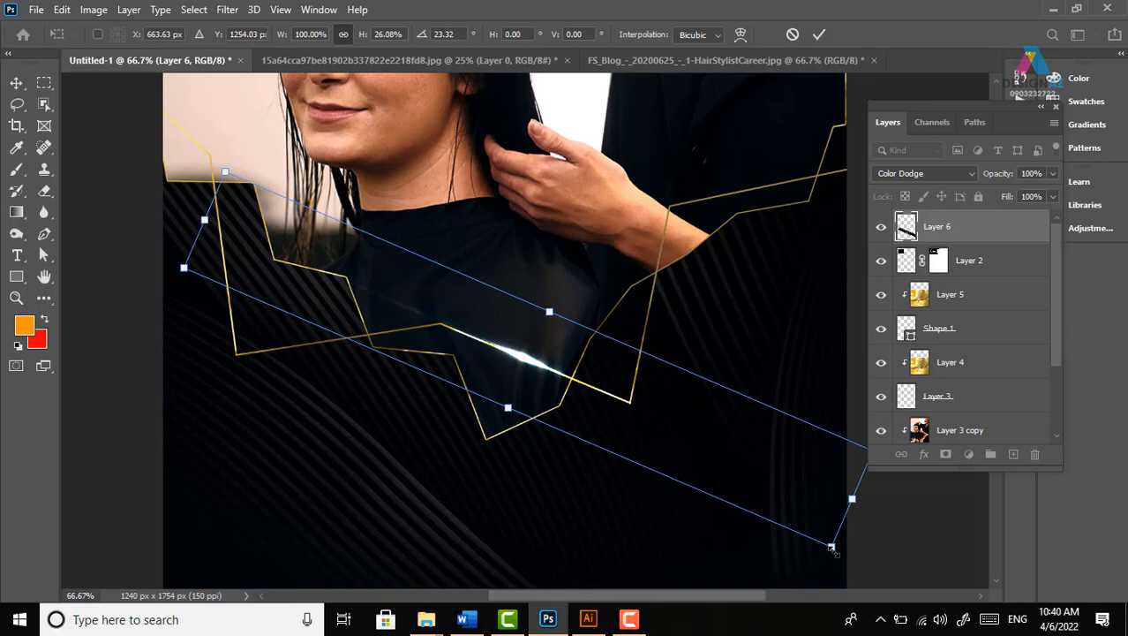
drag(831, 547, 684, 471)
key(Return)
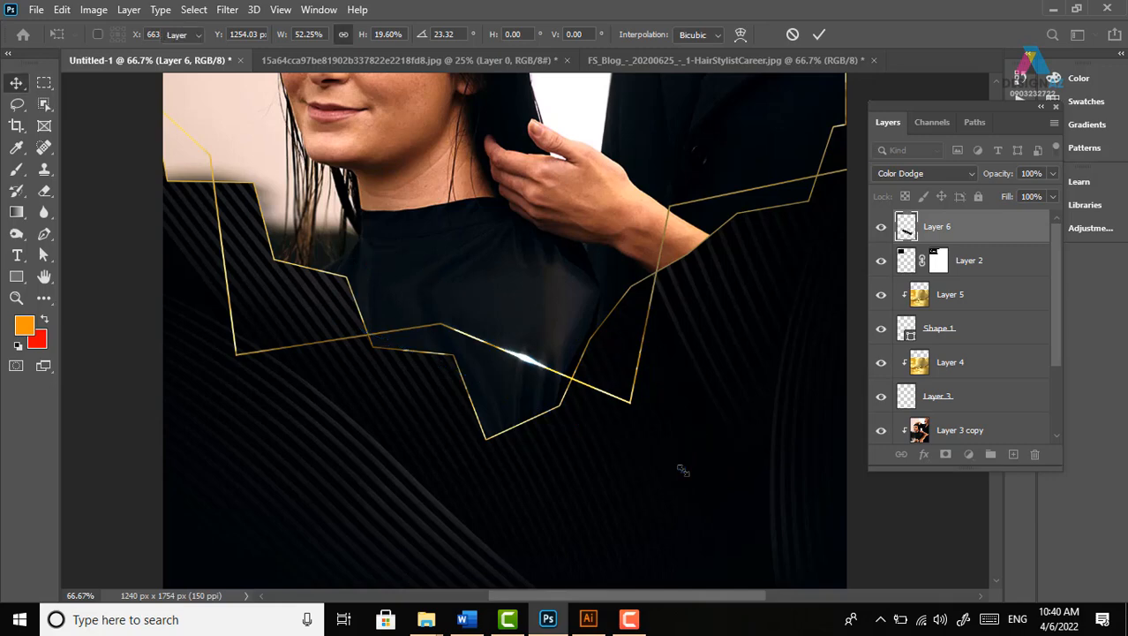
Duplicate the flare onto the zigzag's rising line near the poster's right edge and rotate the copy -34° to follow it
drag(534, 380, 709, 219)
key(ctrl+t)
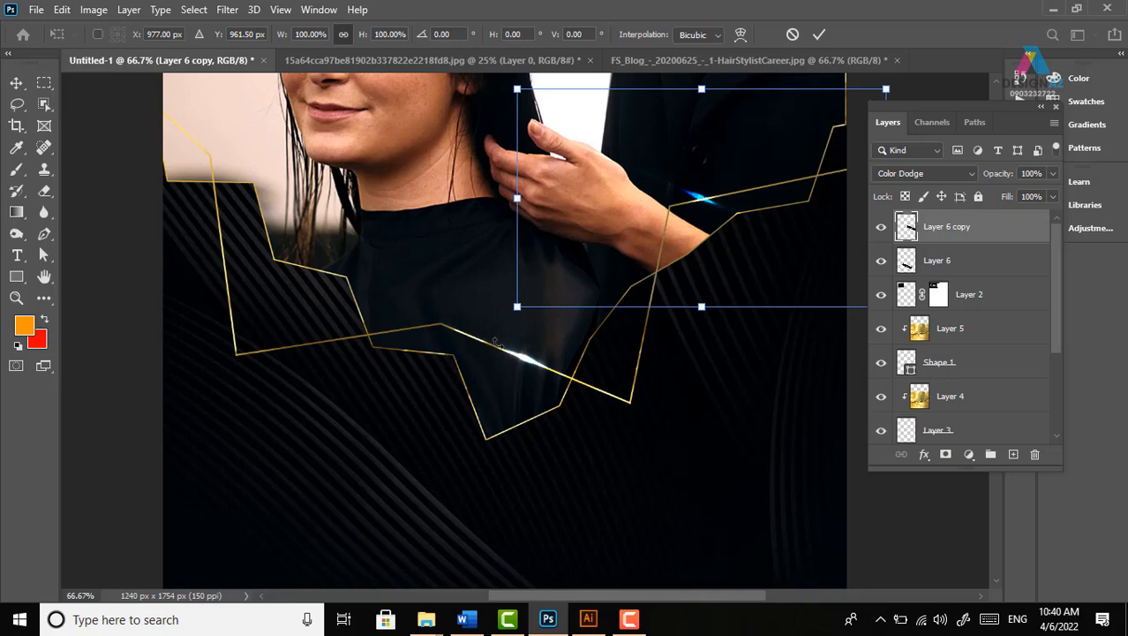
drag(510, 337, 628, 400)
drag(717, 227, 785, 211)
drag(733, 366, 717, 425)
drag(766, 237, 777, 237)
key(ctrl+minus)
key(ctrl+minus)
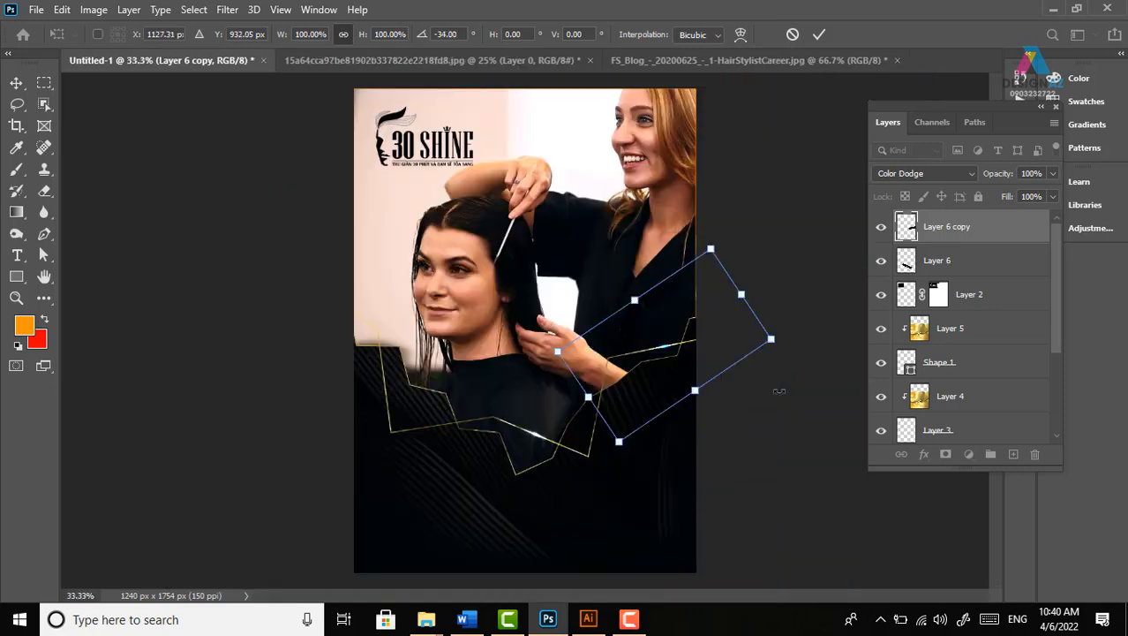
key(Return)
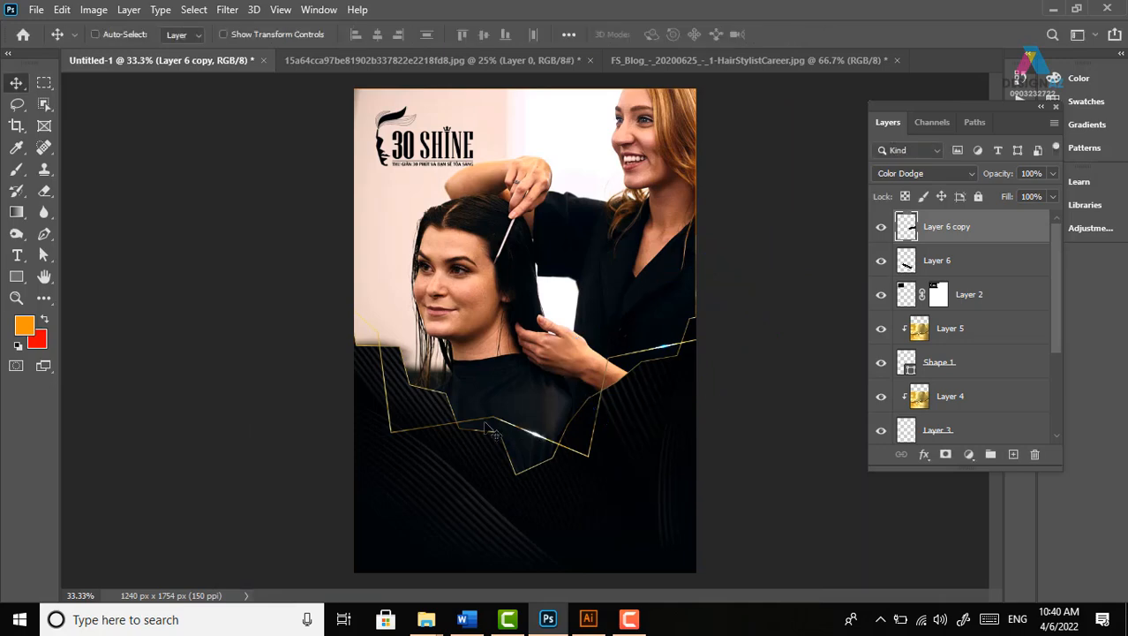
key(ctrl+plus)
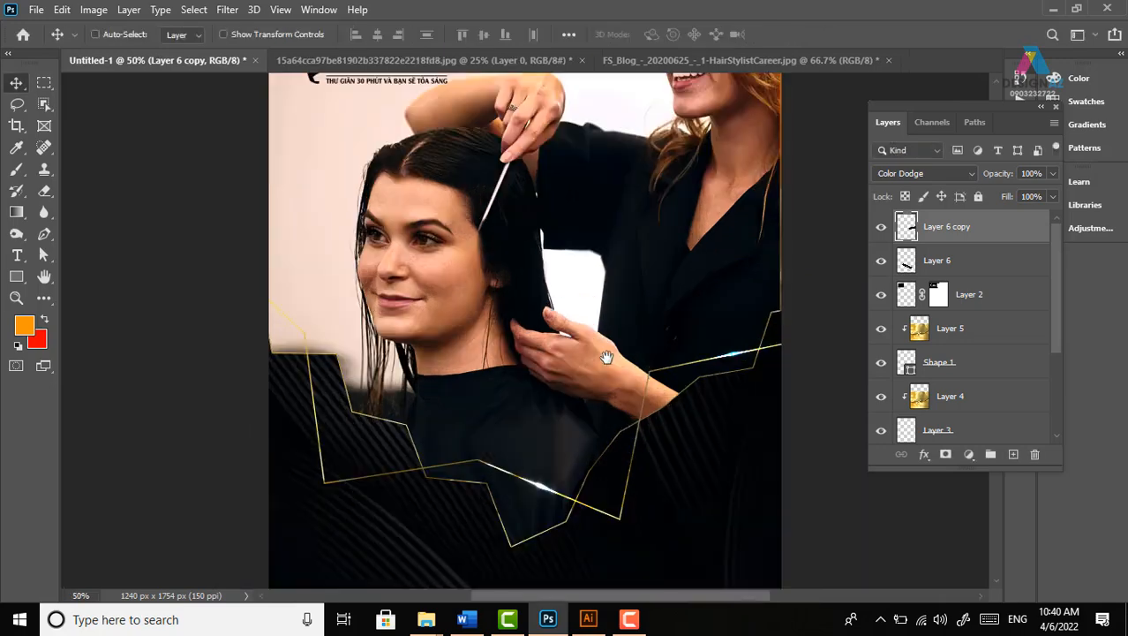
Switch to Illustrator and look through the ai folder on drive F: for a light effect file to open
click(588, 619)
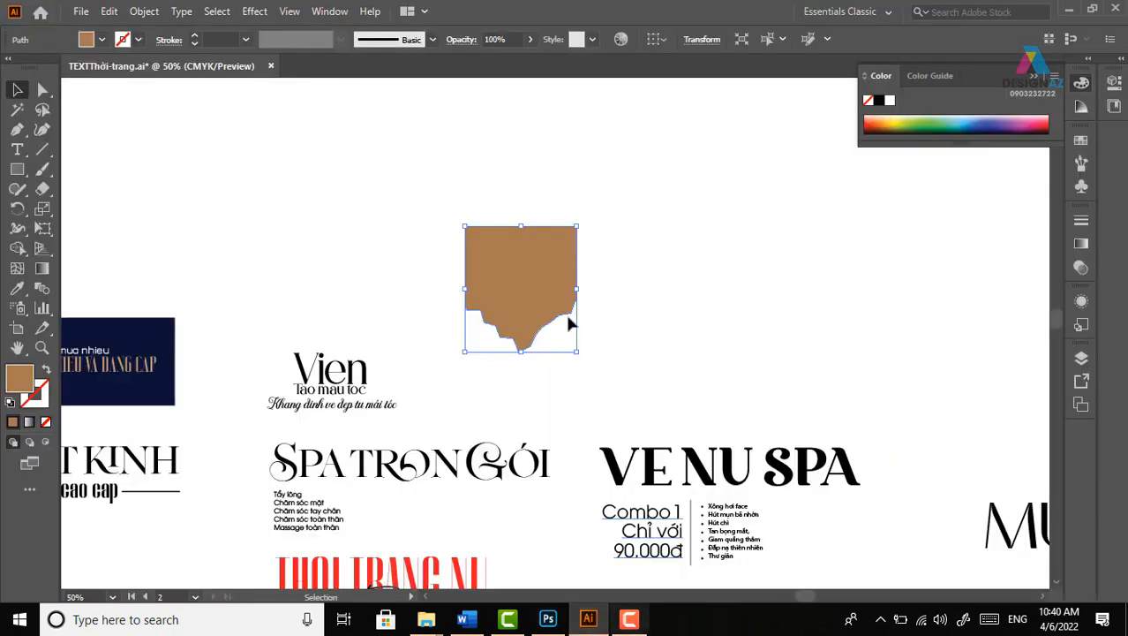
key(ctrl+o)
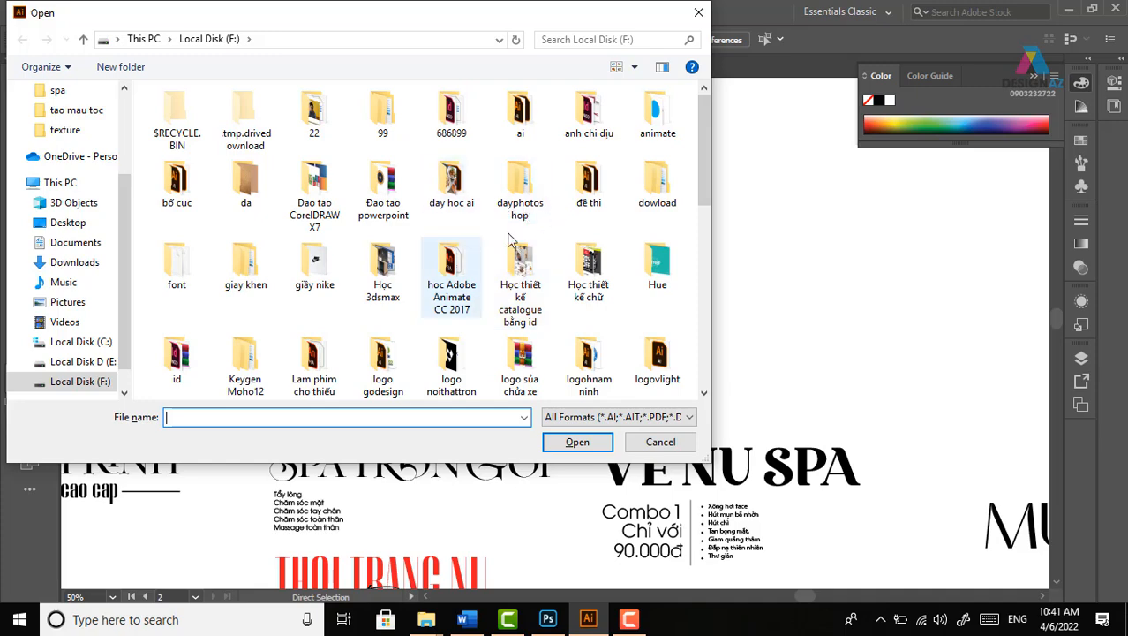
double_click(520, 110)
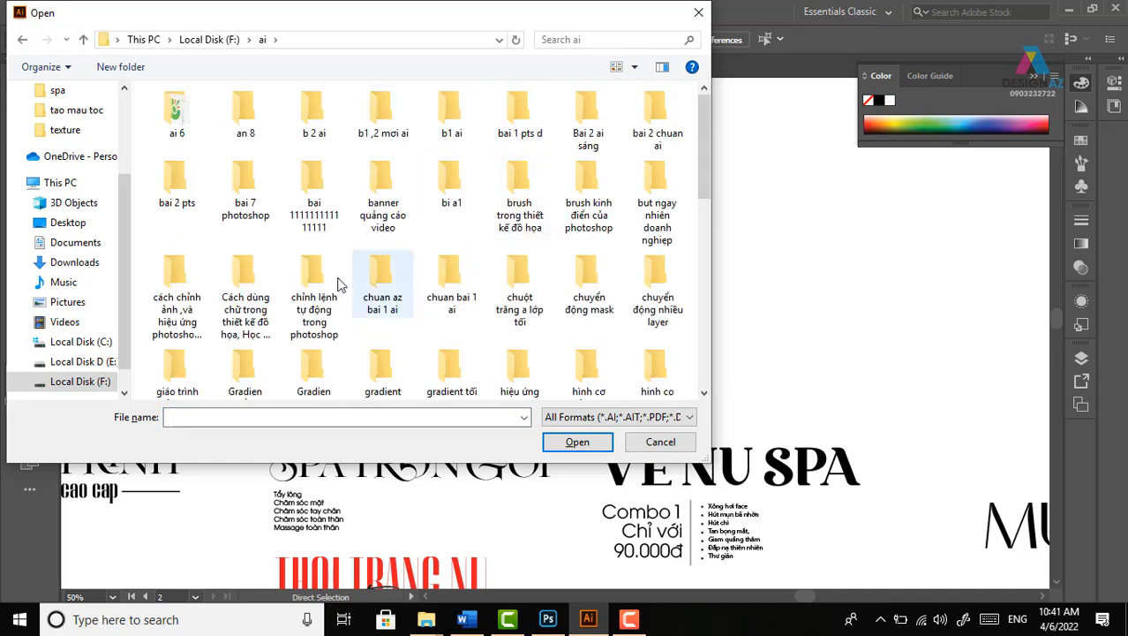
scroll(394, 241, down, 5)
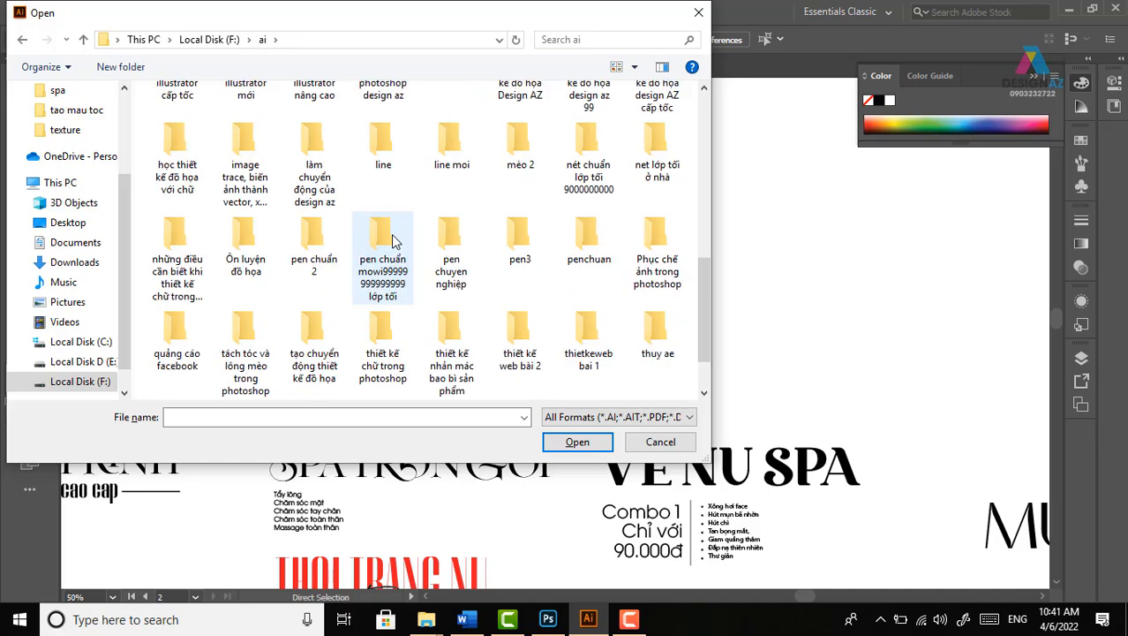
scroll(394, 241, down, 2)
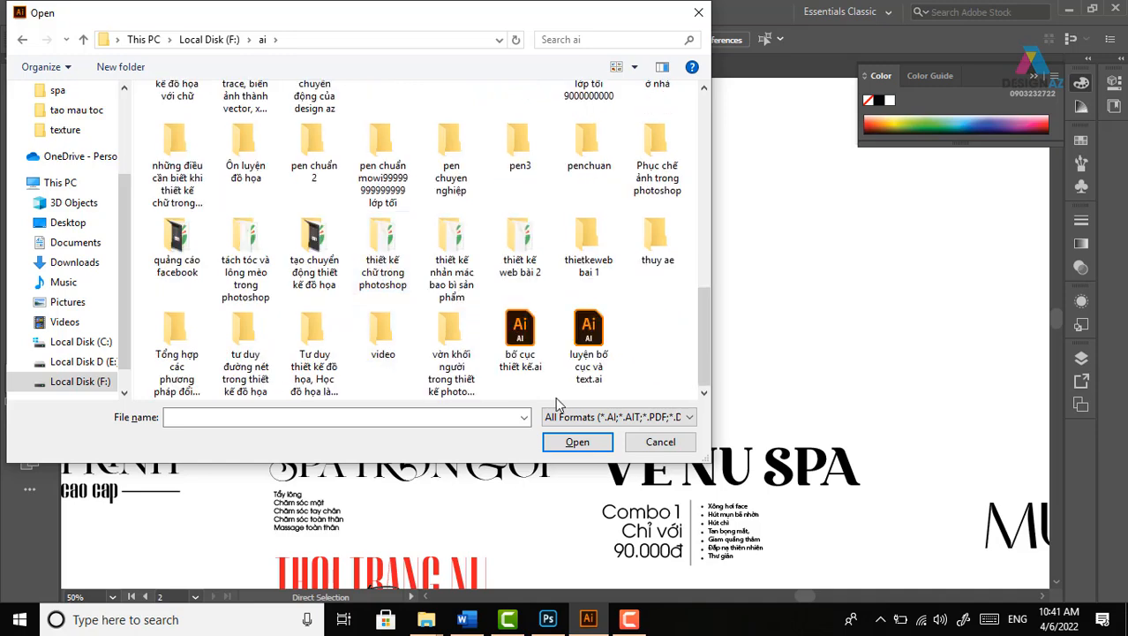
scroll(565, 379, up, 7)
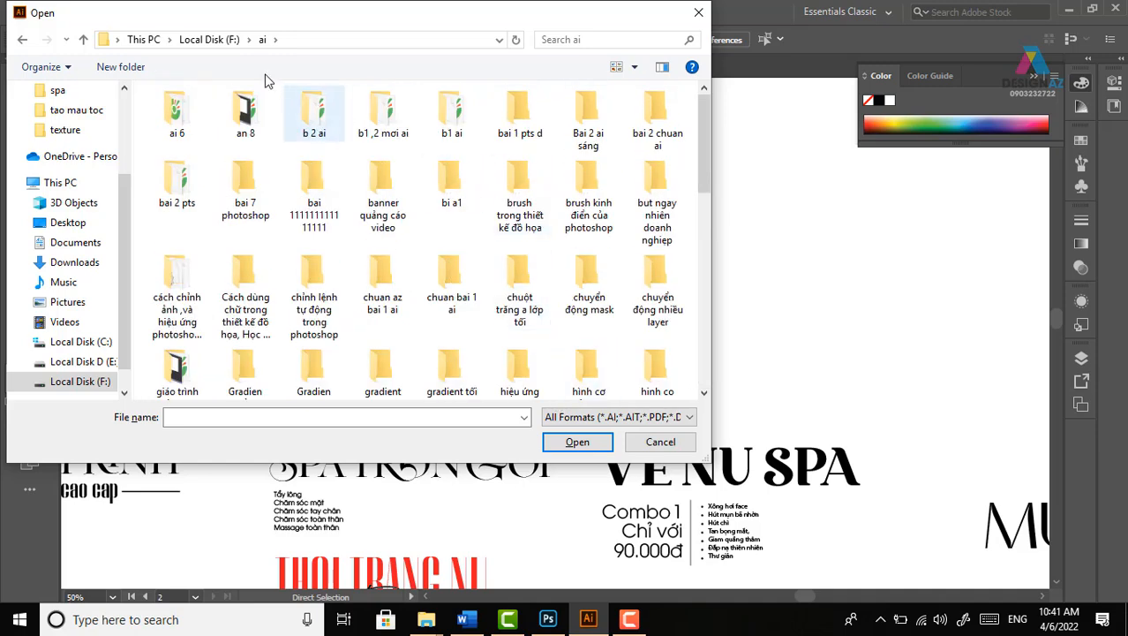
click(226, 44)
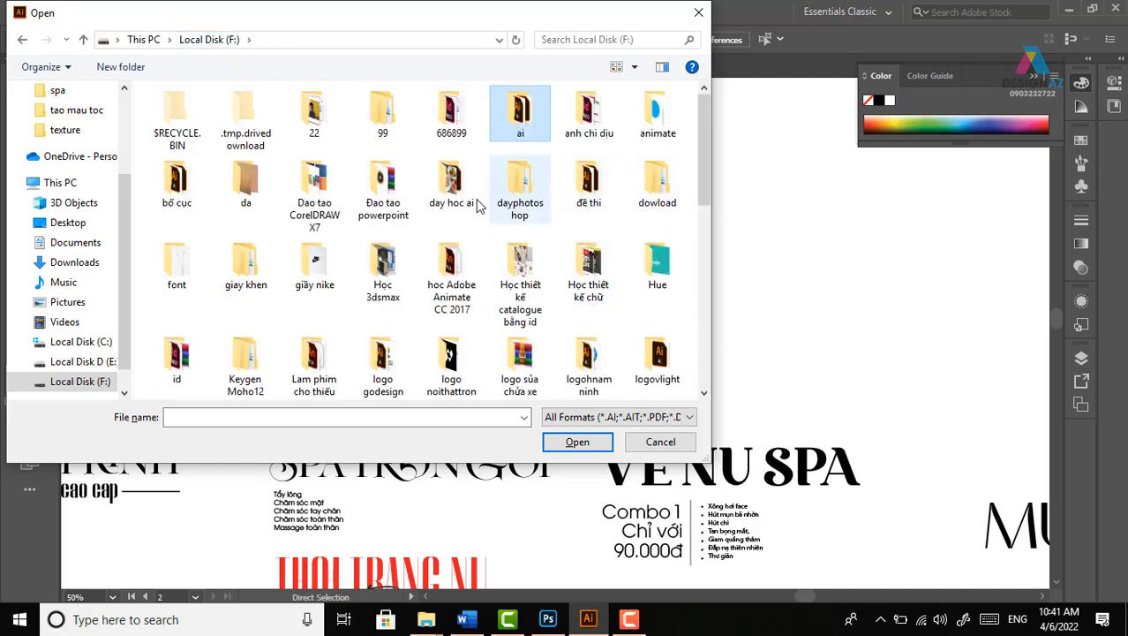
Open the golden light effects file 6314.eps from day hoc ai > giáo trình illustrator > tư liệu thiết kế > tư liệu thiết kế
double_click(451, 186)
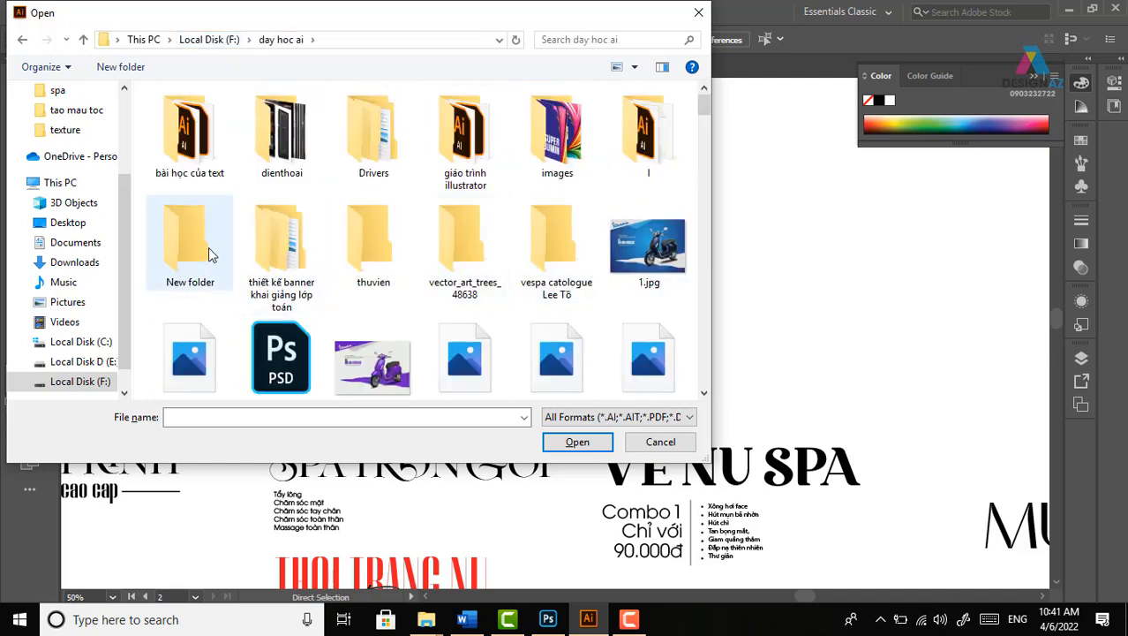
double_click(373, 243)
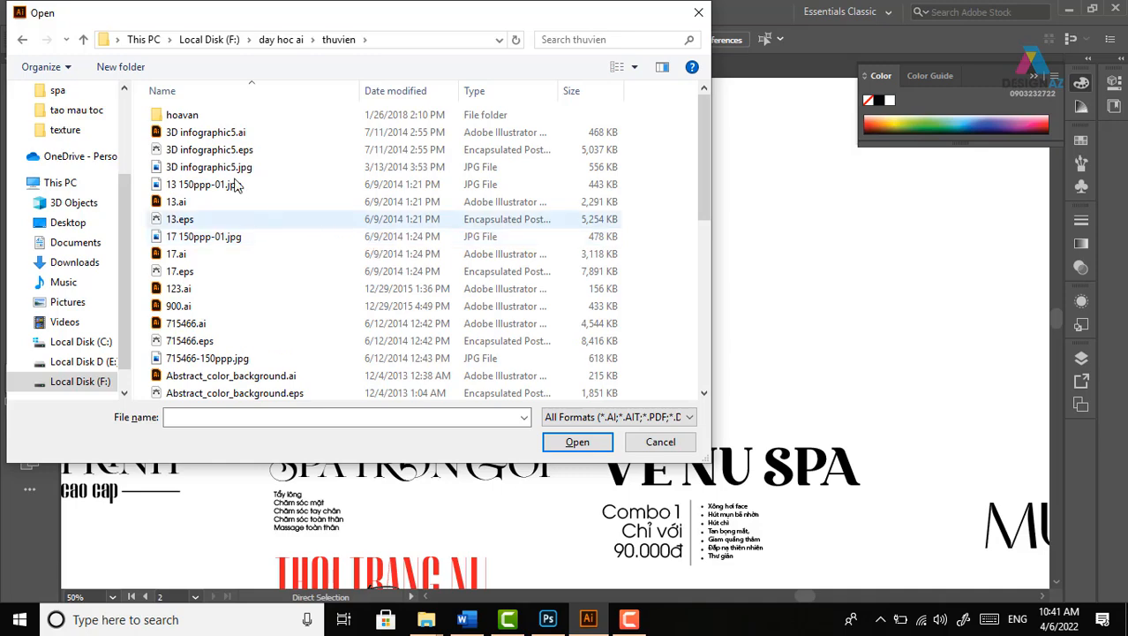
click(22, 39)
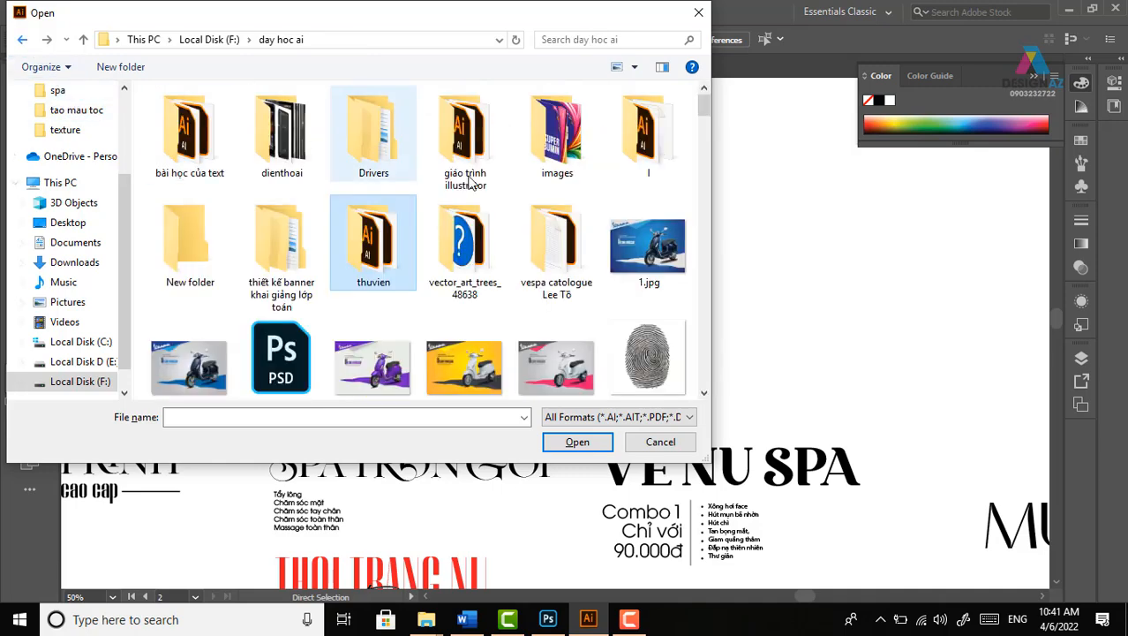
click(456, 138)
scroll(326, 218, down, 5)
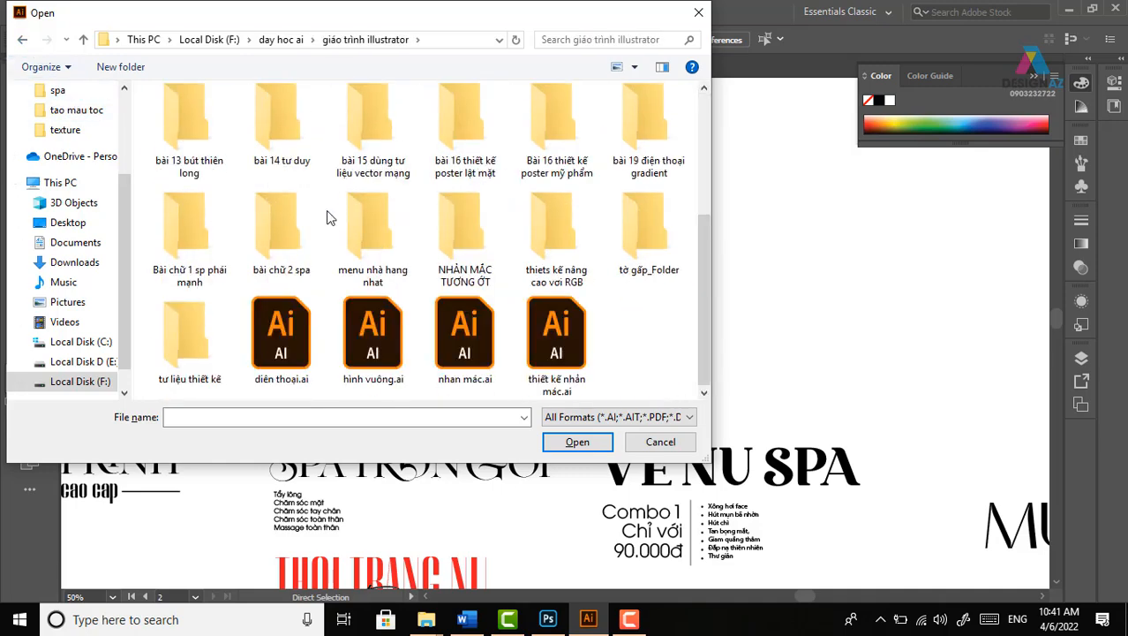
double_click(198, 355)
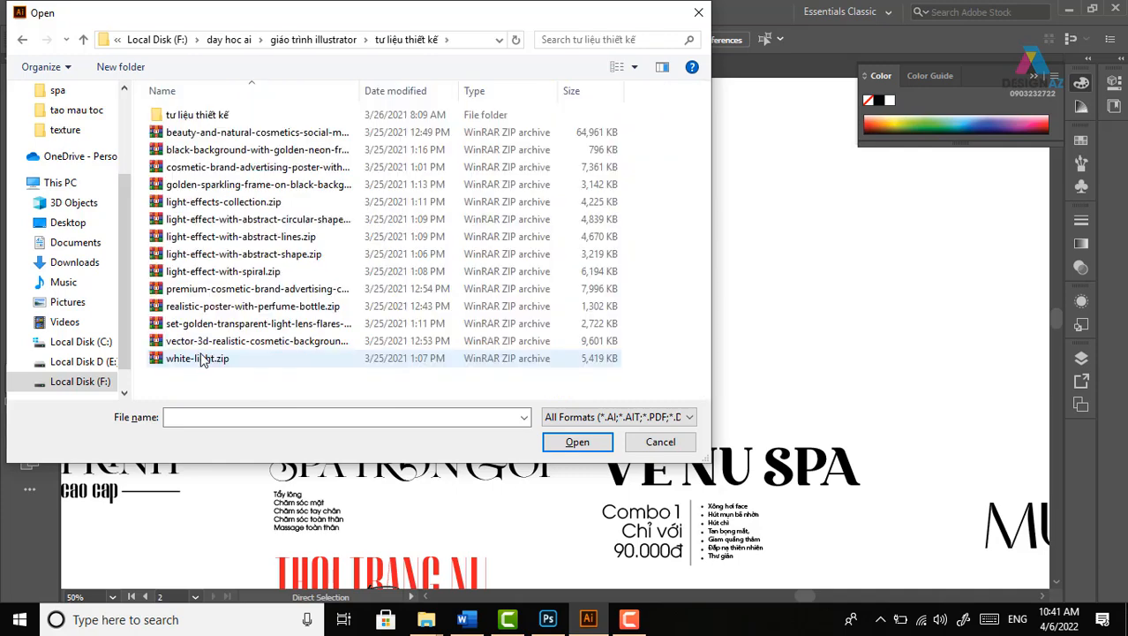
double_click(186, 115)
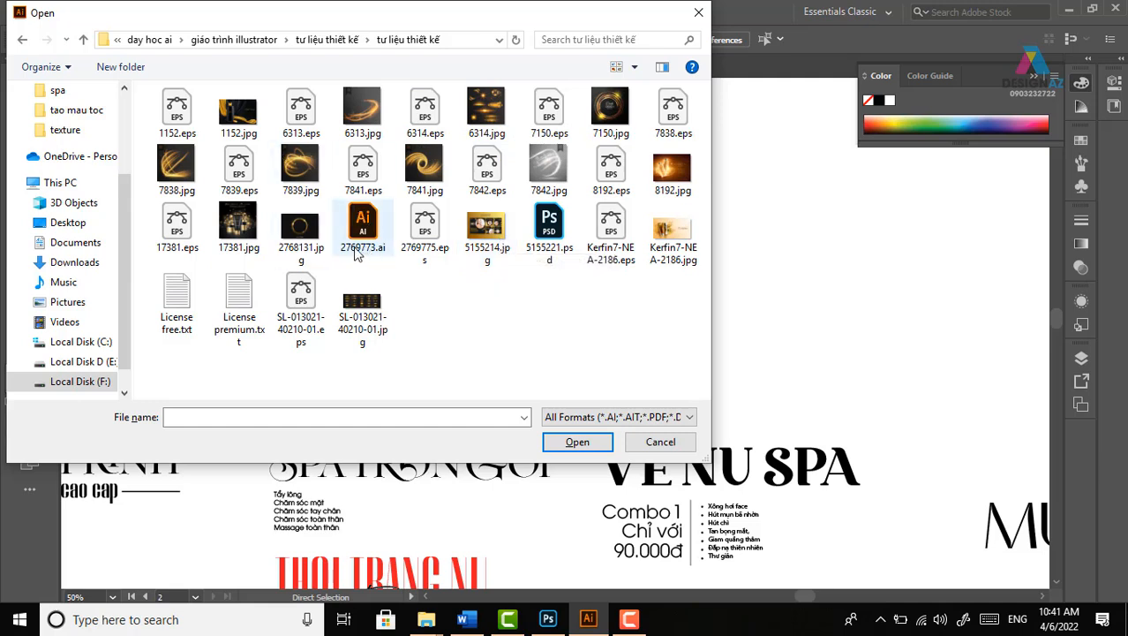
click(433, 124)
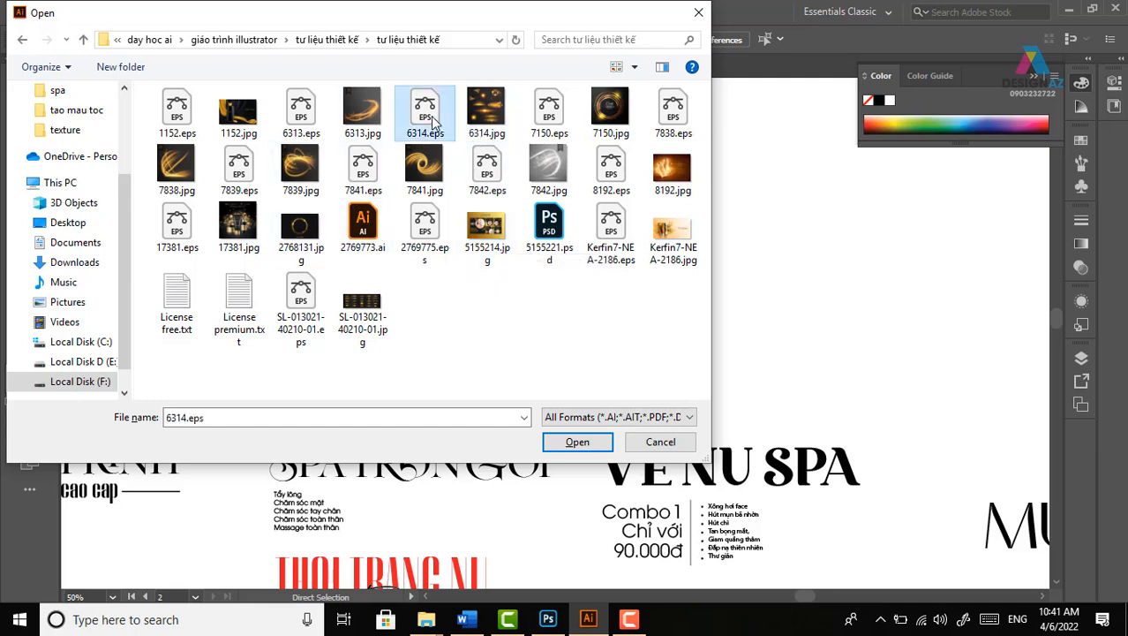
click(579, 439)
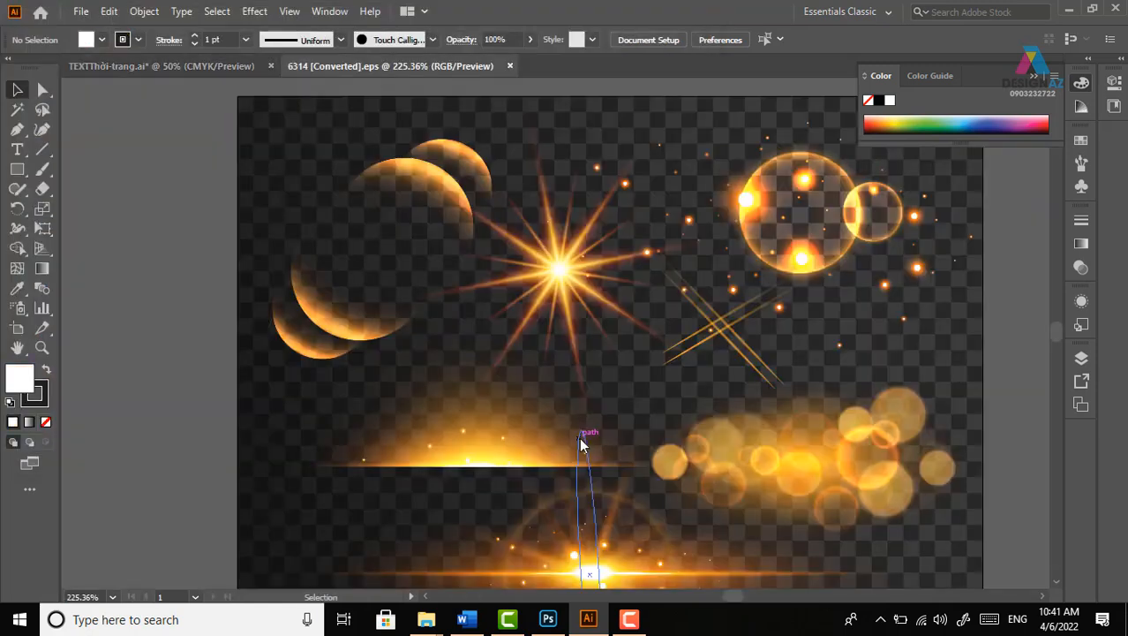
scroll(581, 443, down, 5)
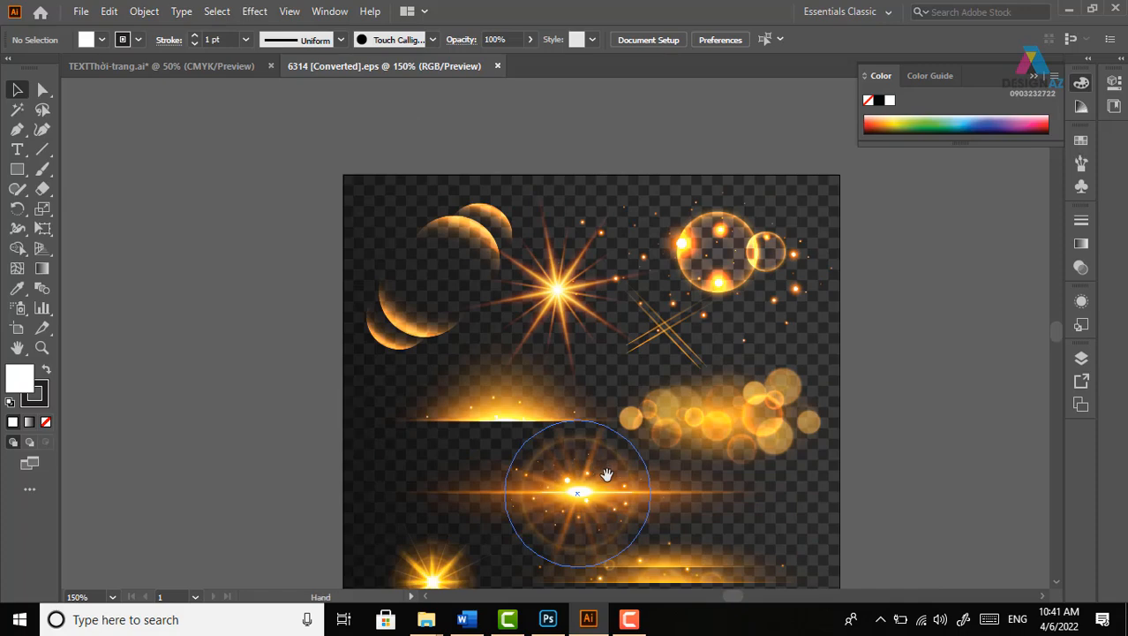
drag(547, 341, 513, 341)
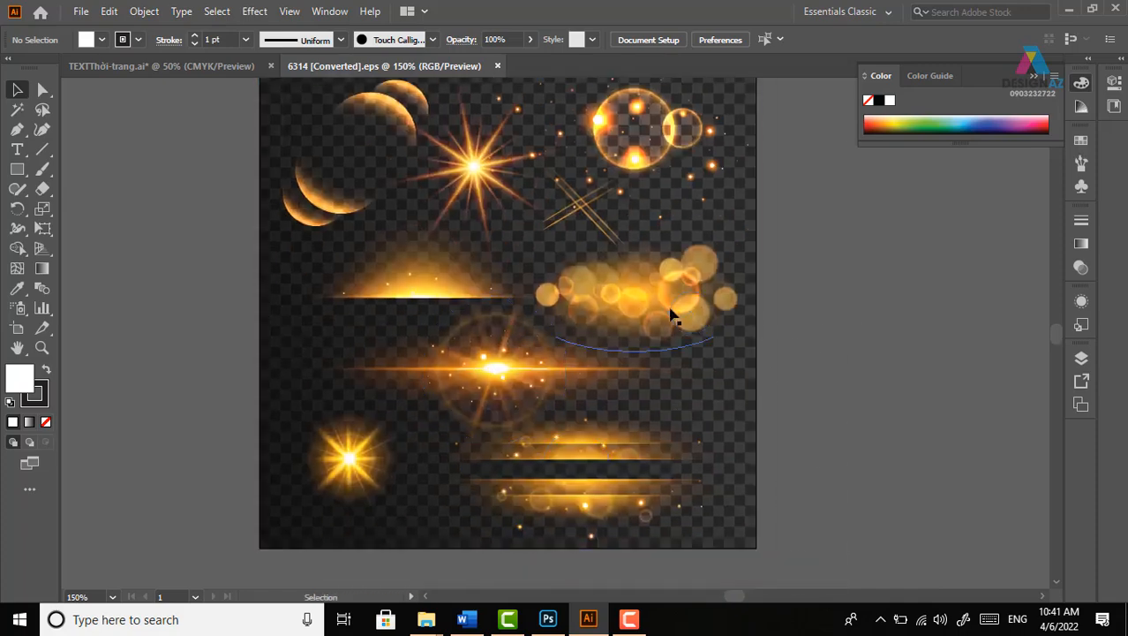
Ungroup the golden light effects artwork and move its checkered background off the artboard
click(671, 308)
right_click(735, 192)
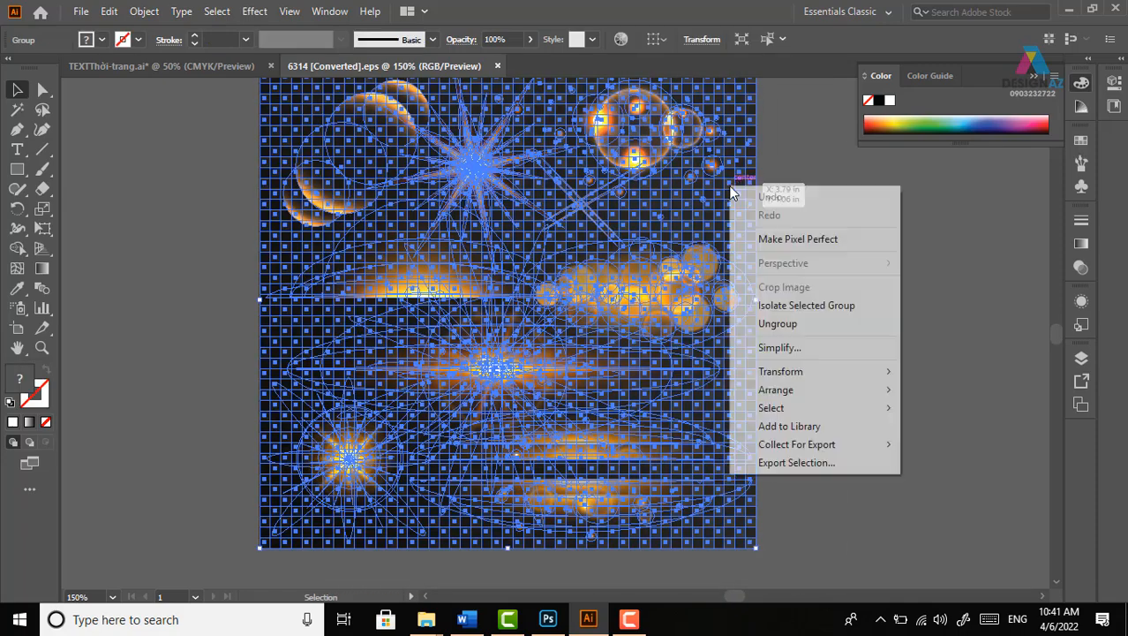
click(785, 323)
click(886, 343)
drag(675, 240, 177, 256)
drag(699, 213, 627, 278)
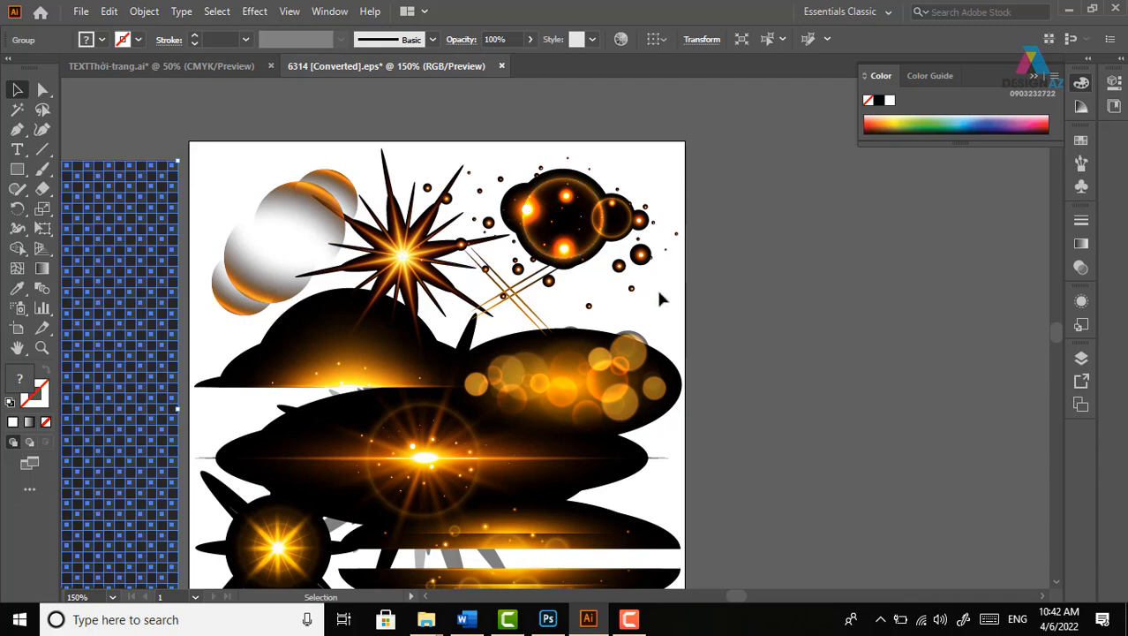
Move the glowing bubbles group off the artboard and paste a copy into the Photoshop poster as a Smart Object
drag(588, 304, 763, 279)
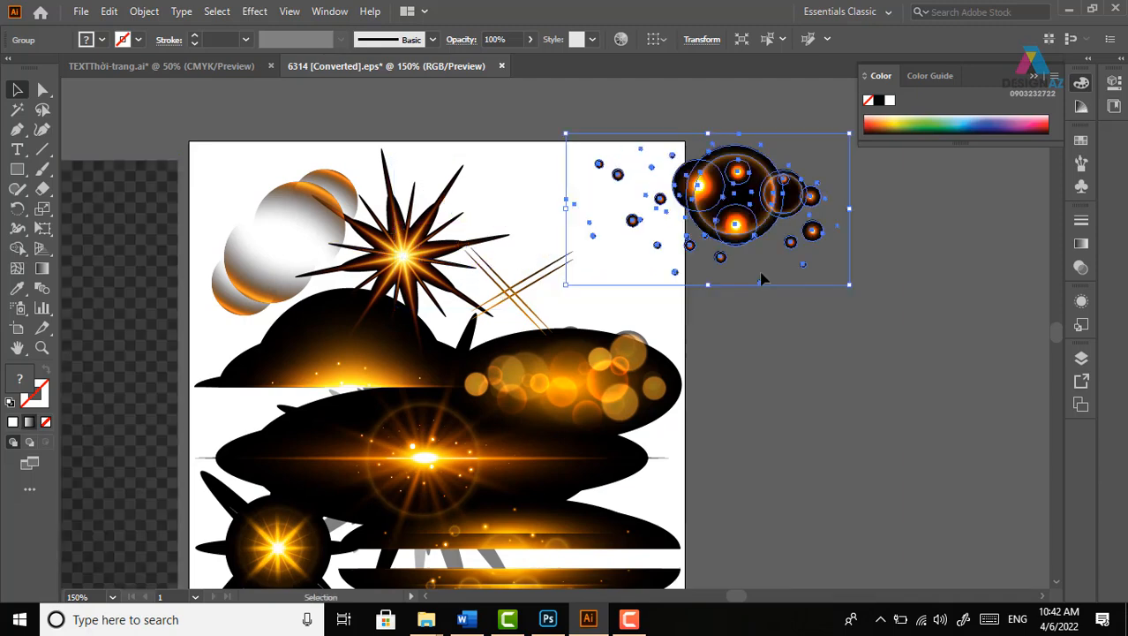
key(ctrl)
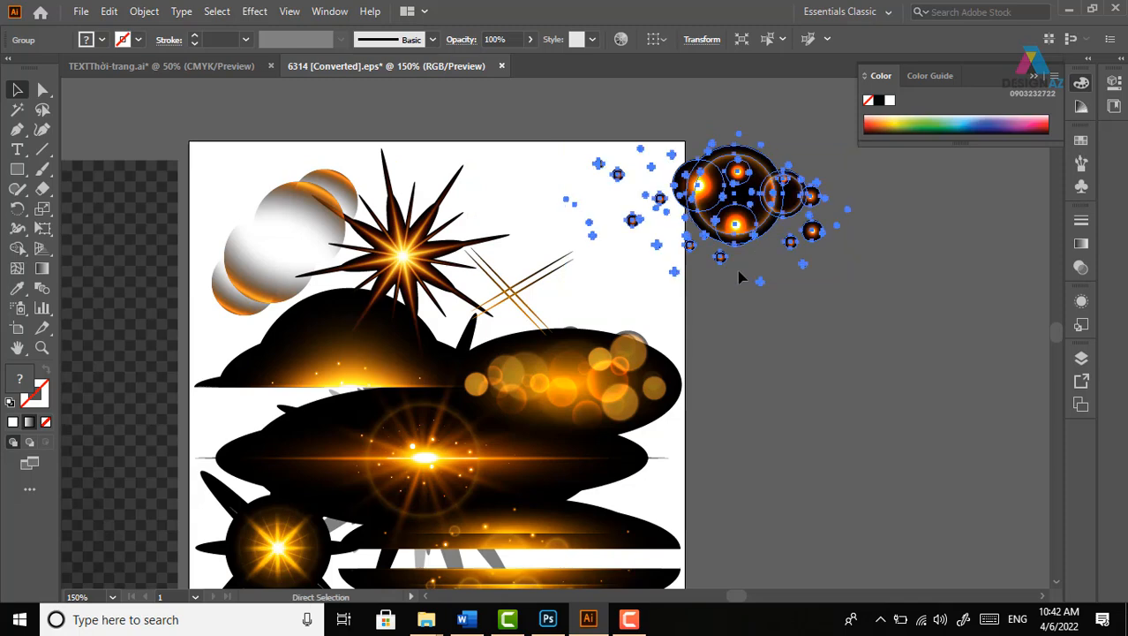
click(548, 619)
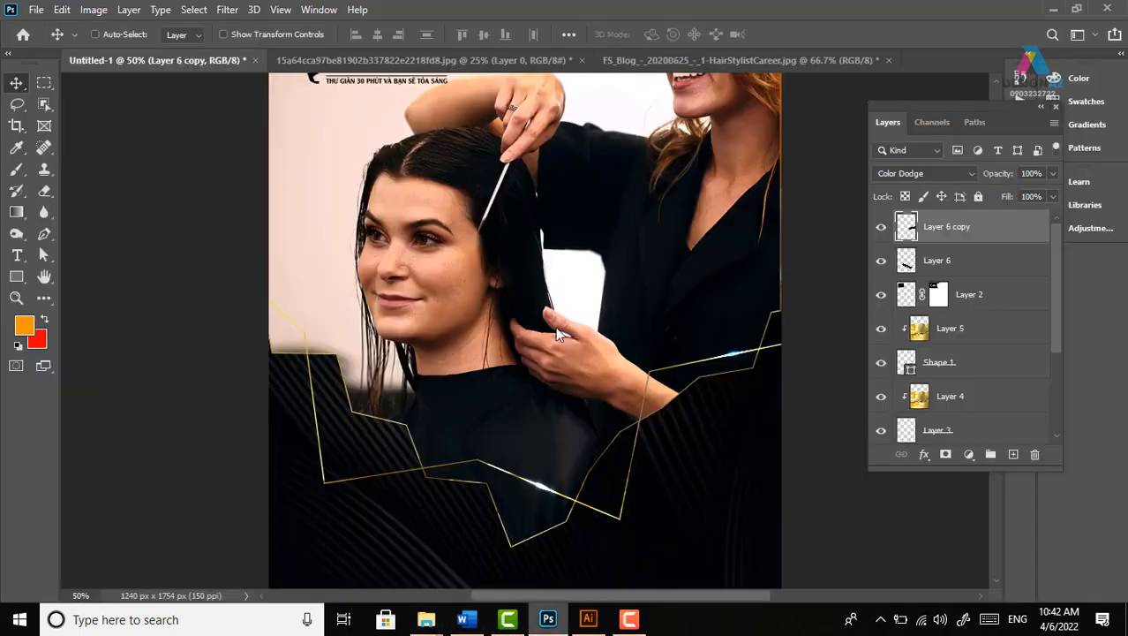
key(ctrl+v)
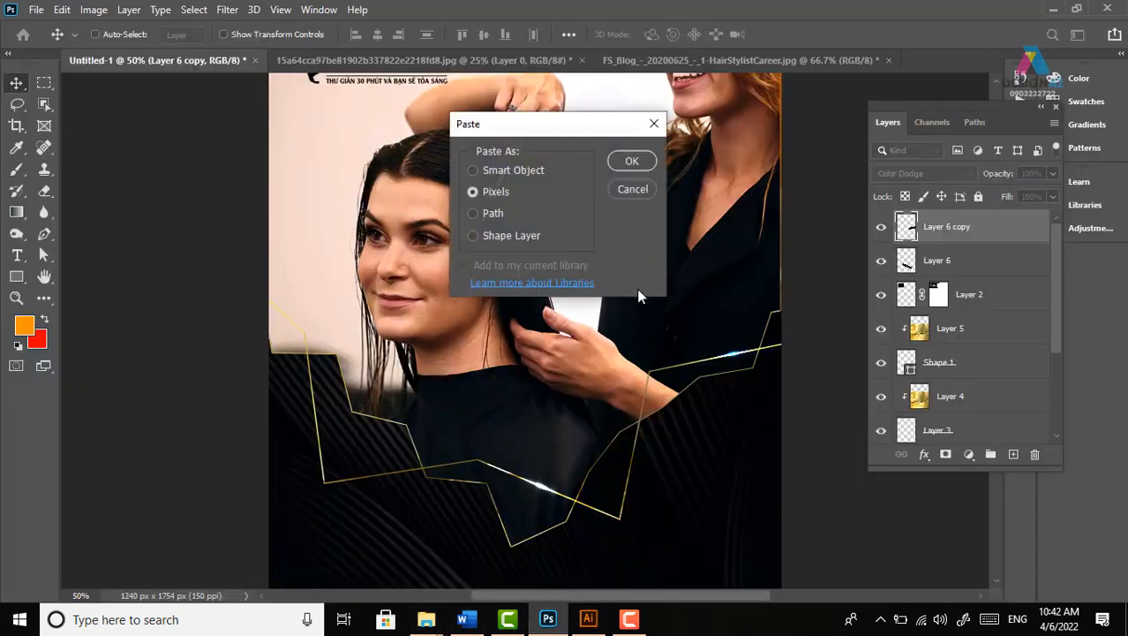
click(522, 168)
click(632, 167)
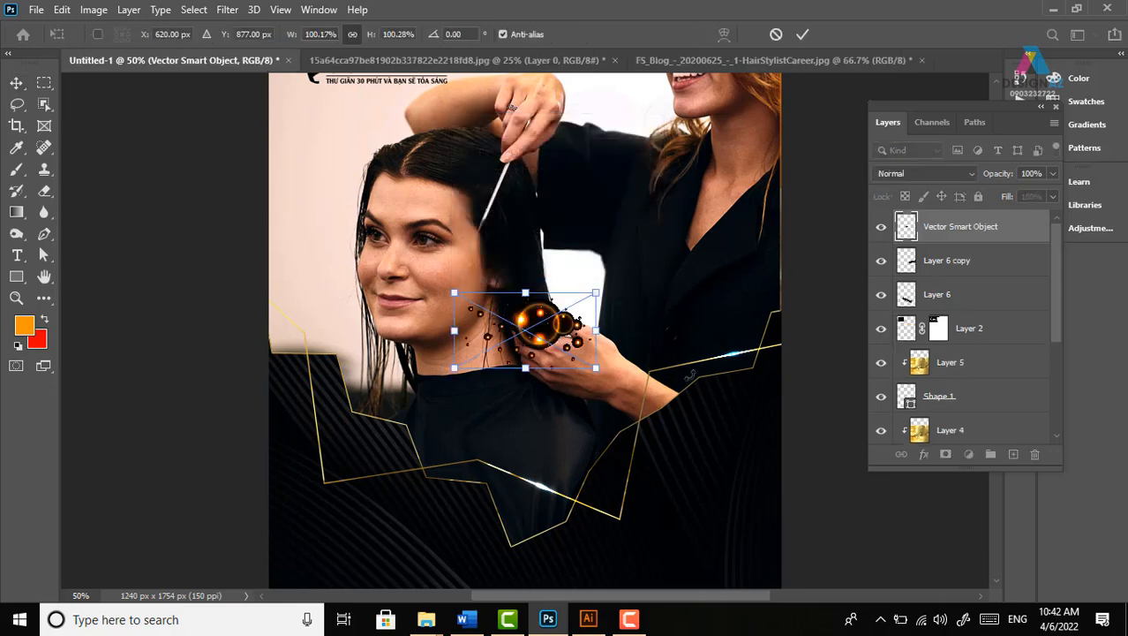
Set the bubbles layer's blend mode to Screen and move it over the zigzag beside the stylist's forearm
drag(597, 369, 743, 436)
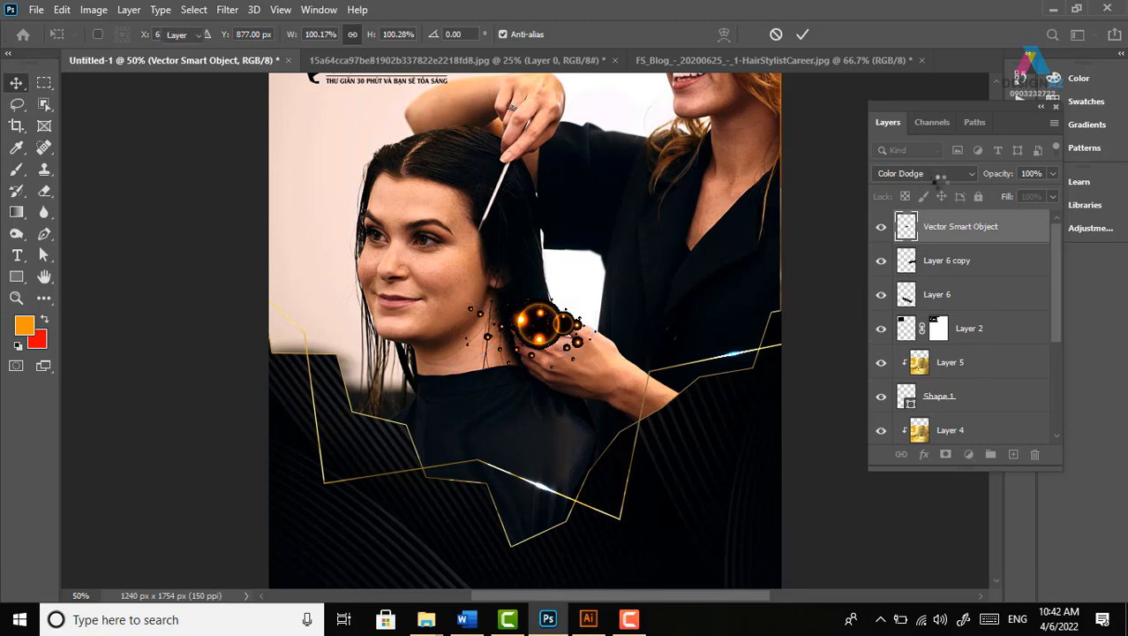
drag(600, 375, 708, 434)
click(947, 177)
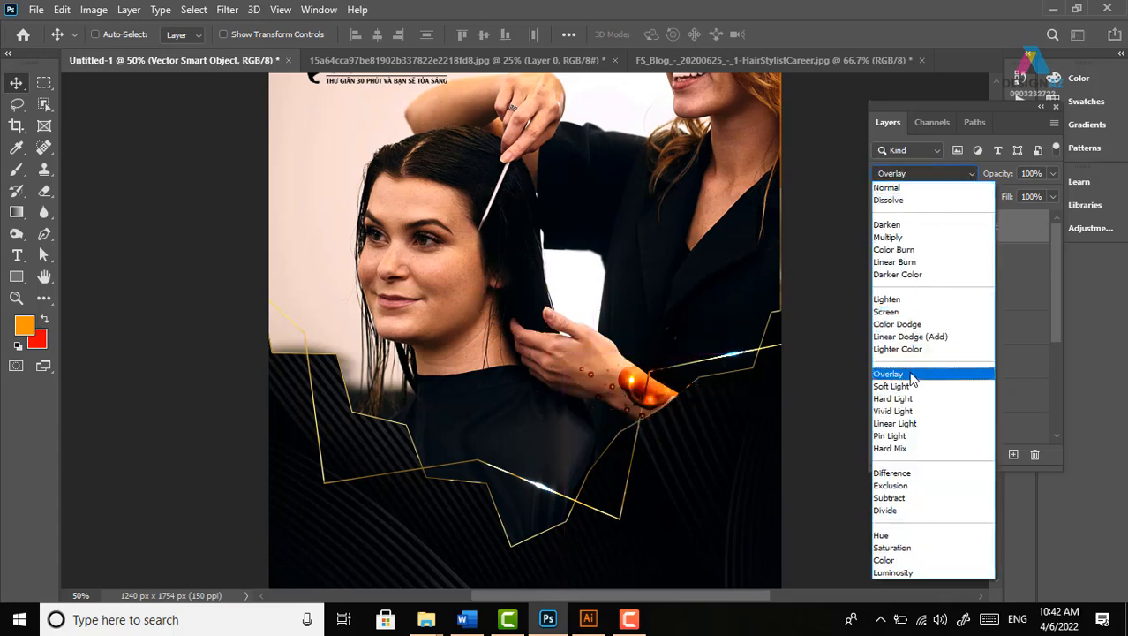
click(909, 316)
drag(702, 416, 729, 385)
Try the bubbles effect much larger over the zigzag lines and delete its layer
key(ctrl+t)
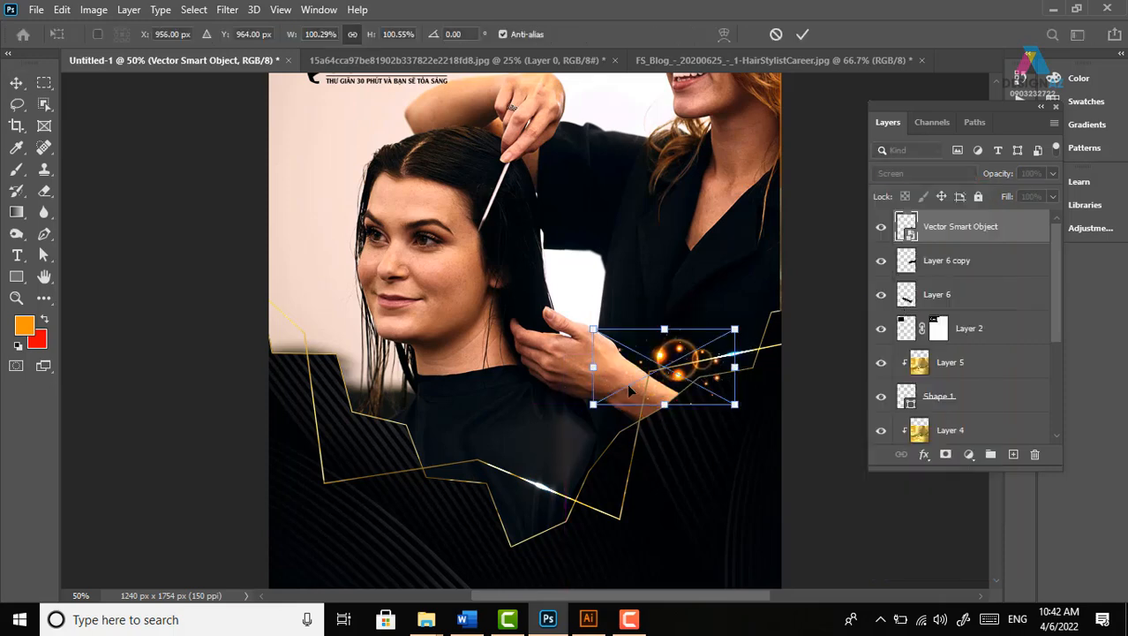
drag(591, 403, 312, 551)
drag(682, 411, 691, 404)
key(Return)
drag(543, 390, 626, 351)
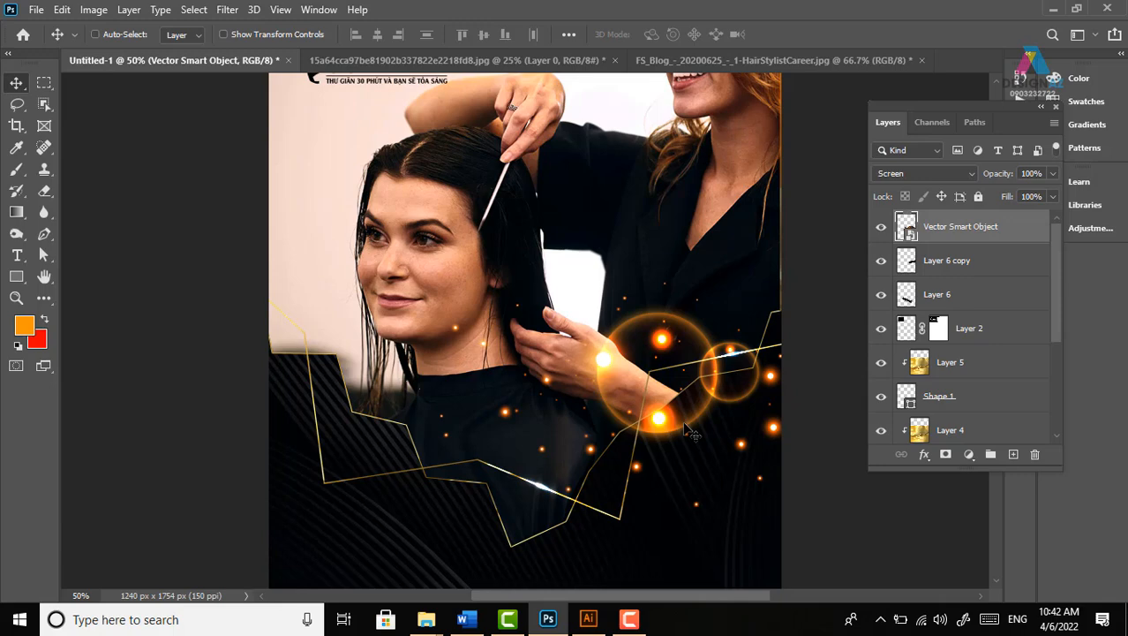
key(Delete)
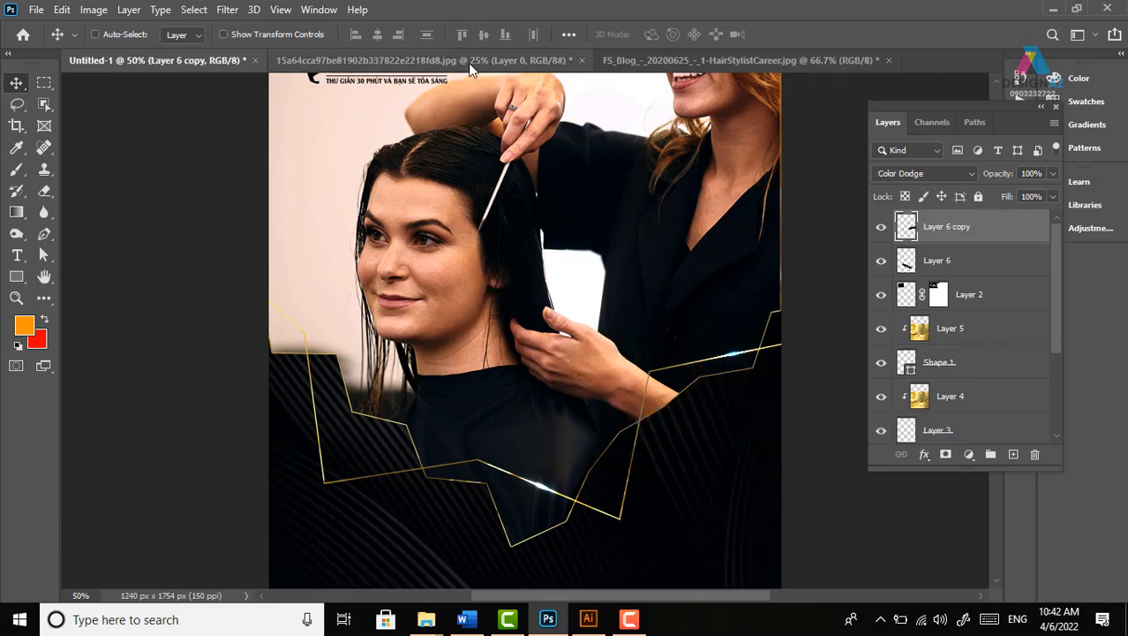
Move the horizontal golden flare aside in Illustrator and paste a copy into the Photoshop poster as a Smart Object
click(587, 619)
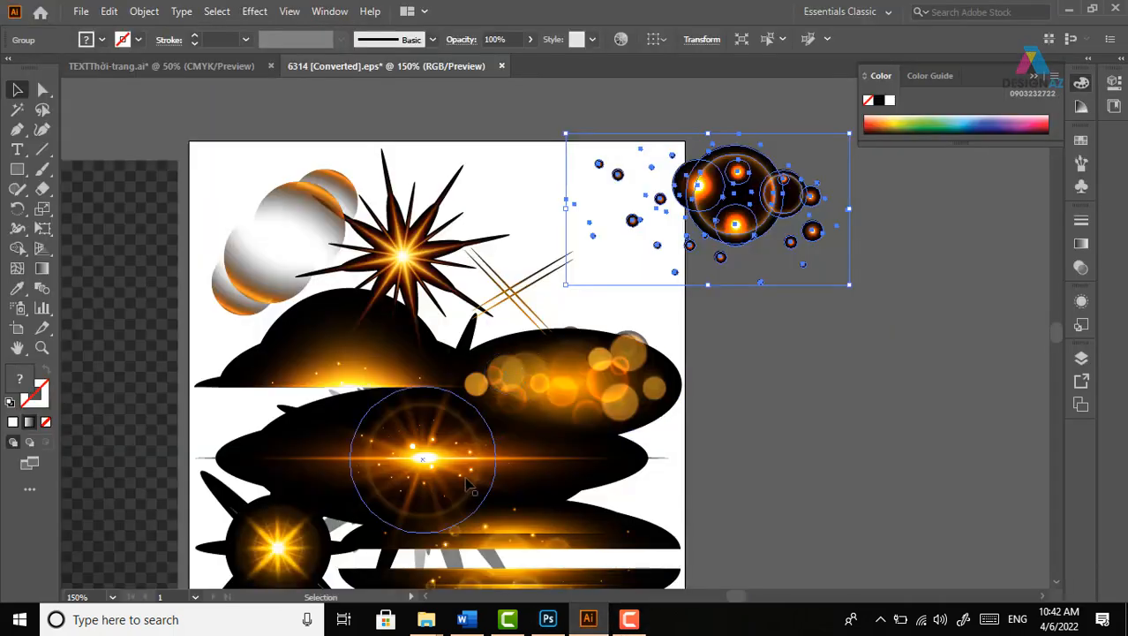
click(428, 468)
drag(428, 468, 779, 423)
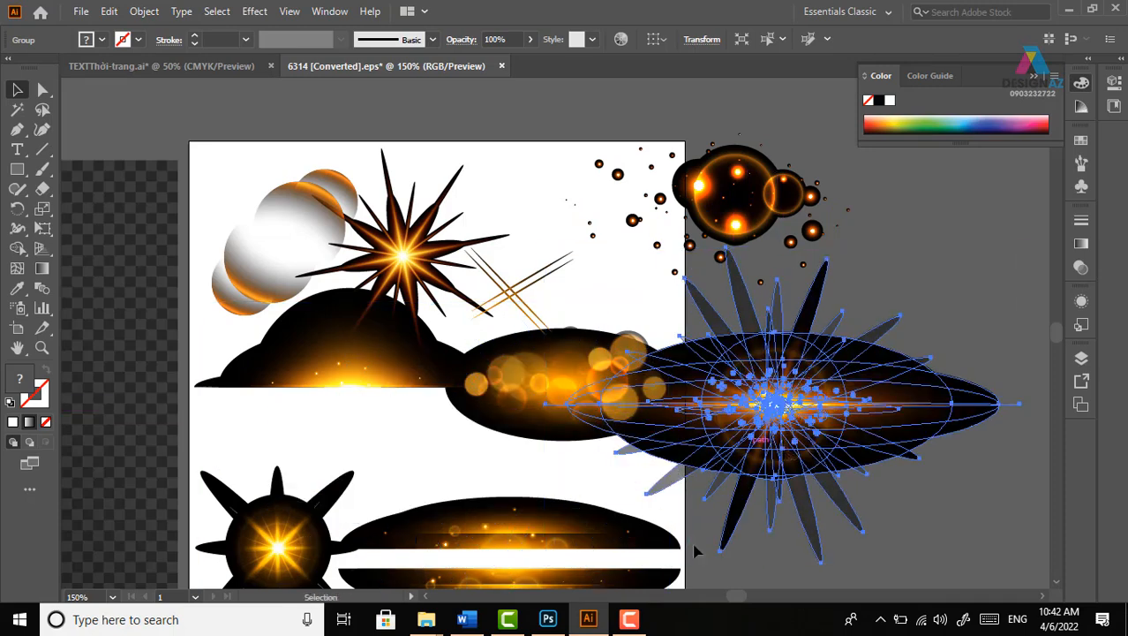
click(547, 619)
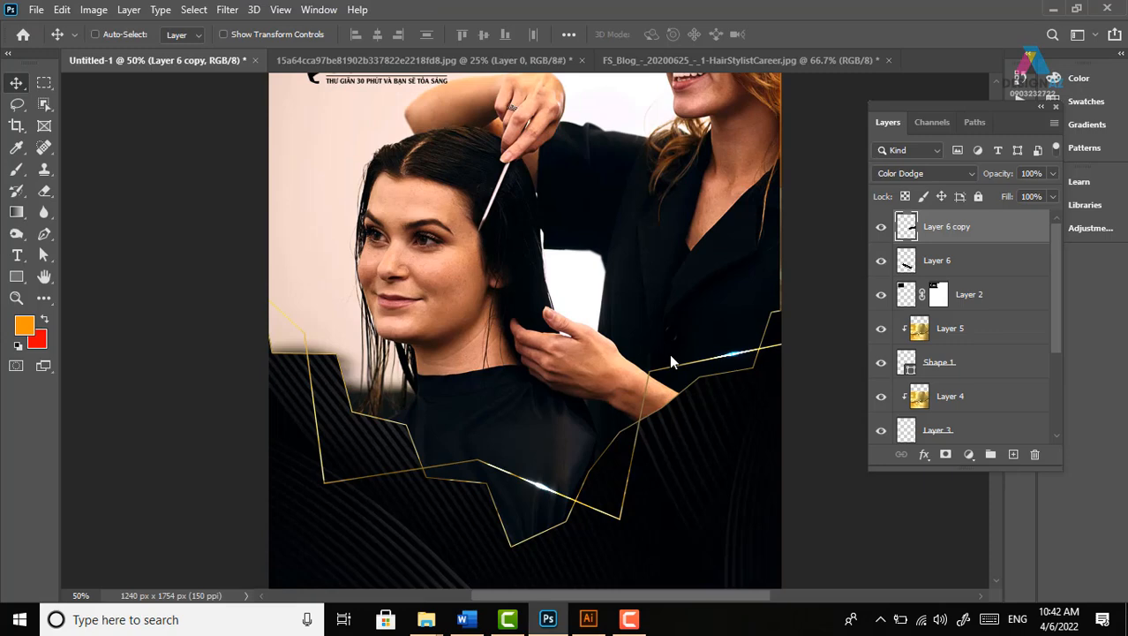
key(ctrl+v)
click(630, 162)
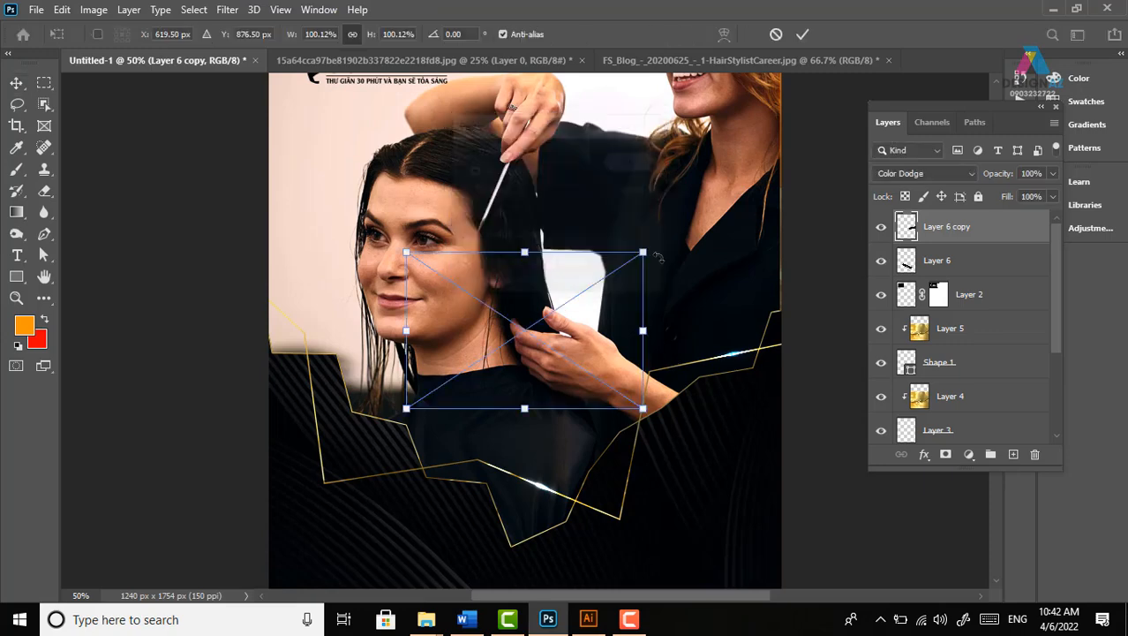
key(Return)
Set the golden flare's blend mode to Screen and place it where the stylist's fingers hold the comb
key(shift+alt+d)
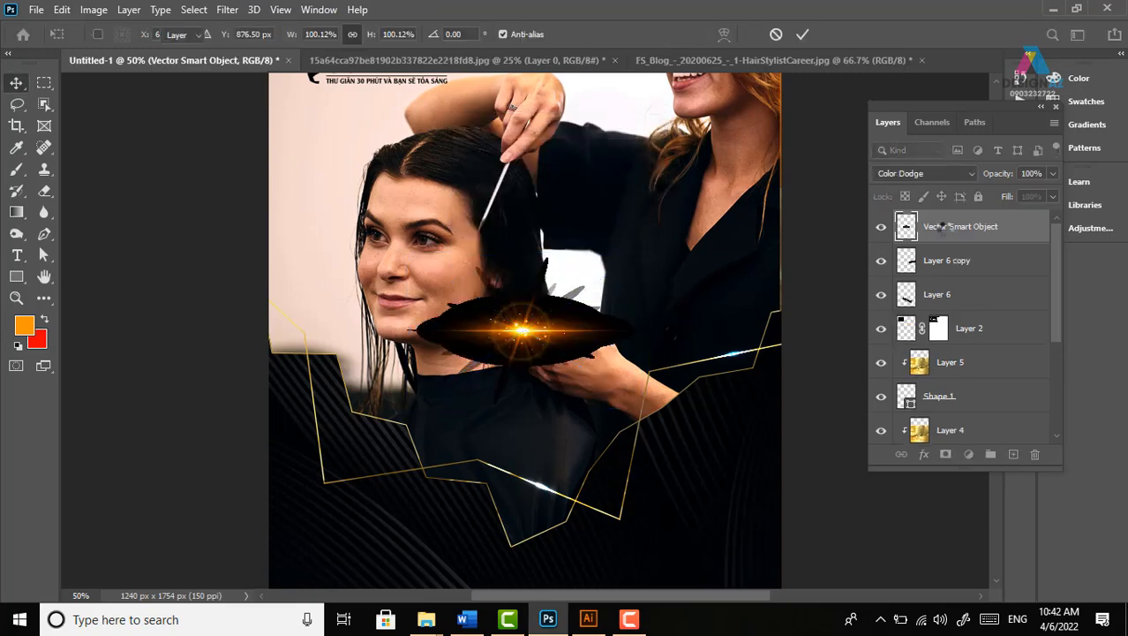
click(937, 175)
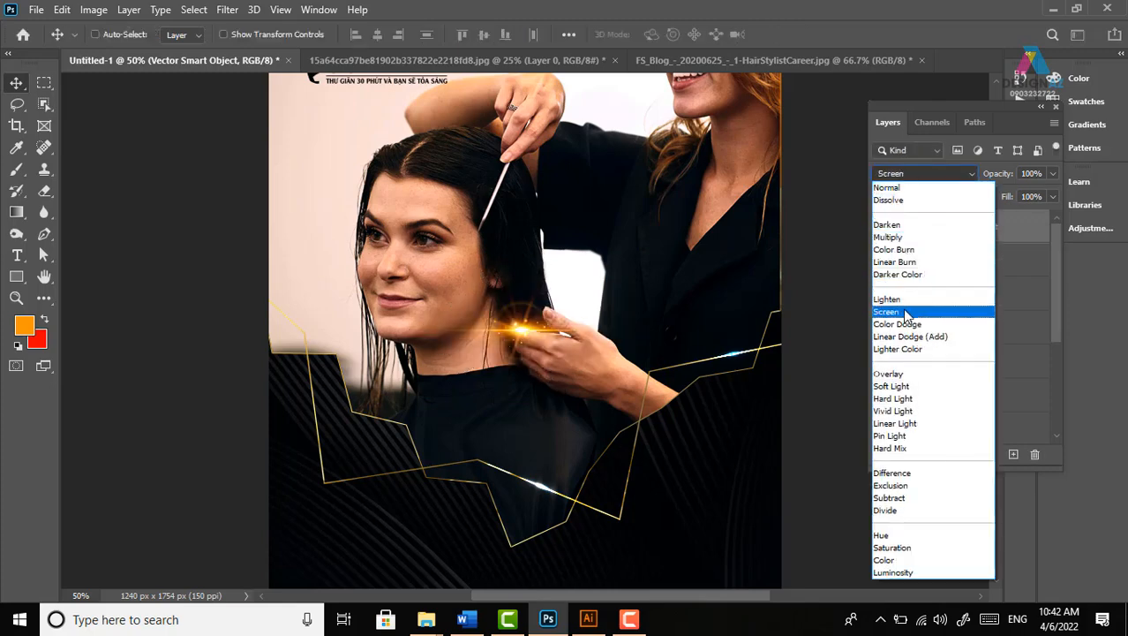
click(906, 311)
drag(533, 317, 545, 216)
drag(594, 247, 533, 179)
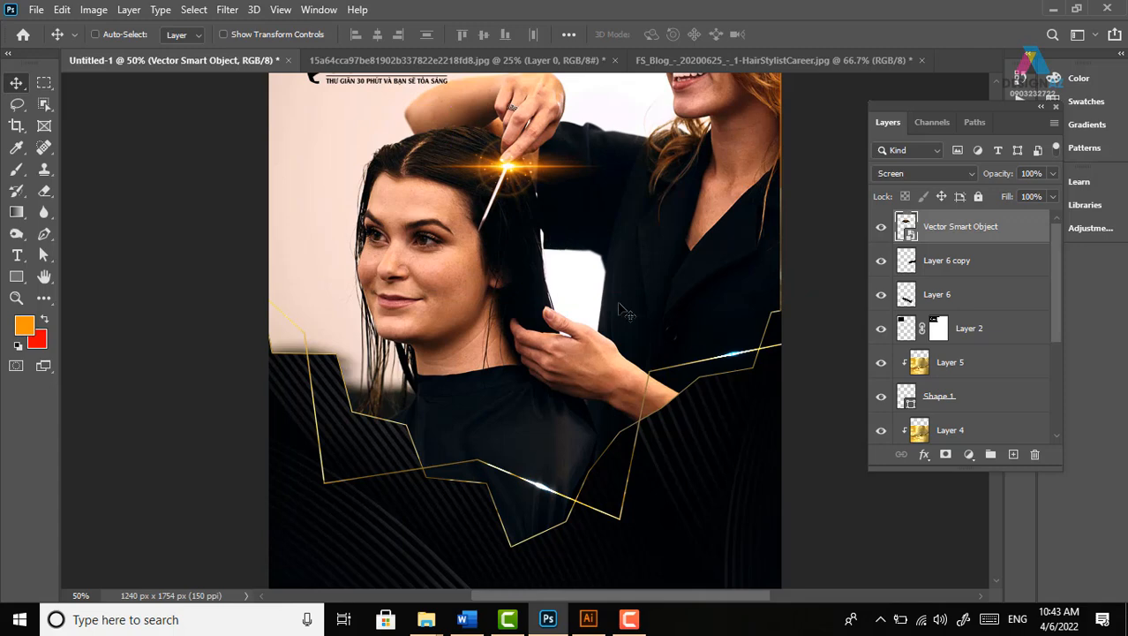
scroll(624, 311, down, 2)
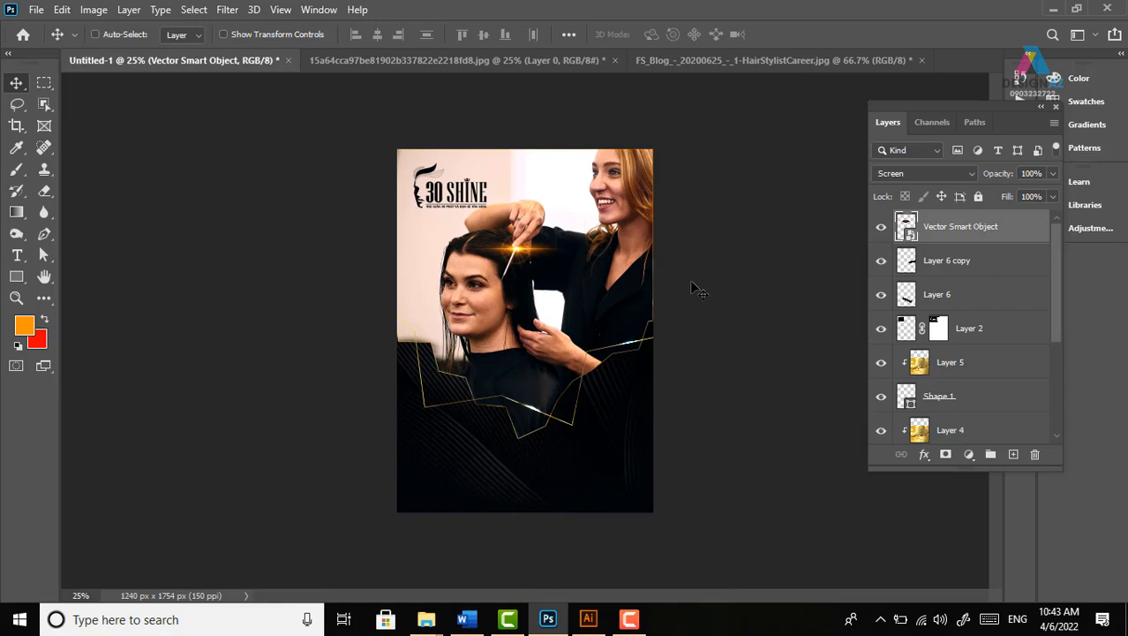
Switch to Illustrator and open 6313.eps from the tư liệu thiết kế folder
click(588, 619)
key(ctrl+o)
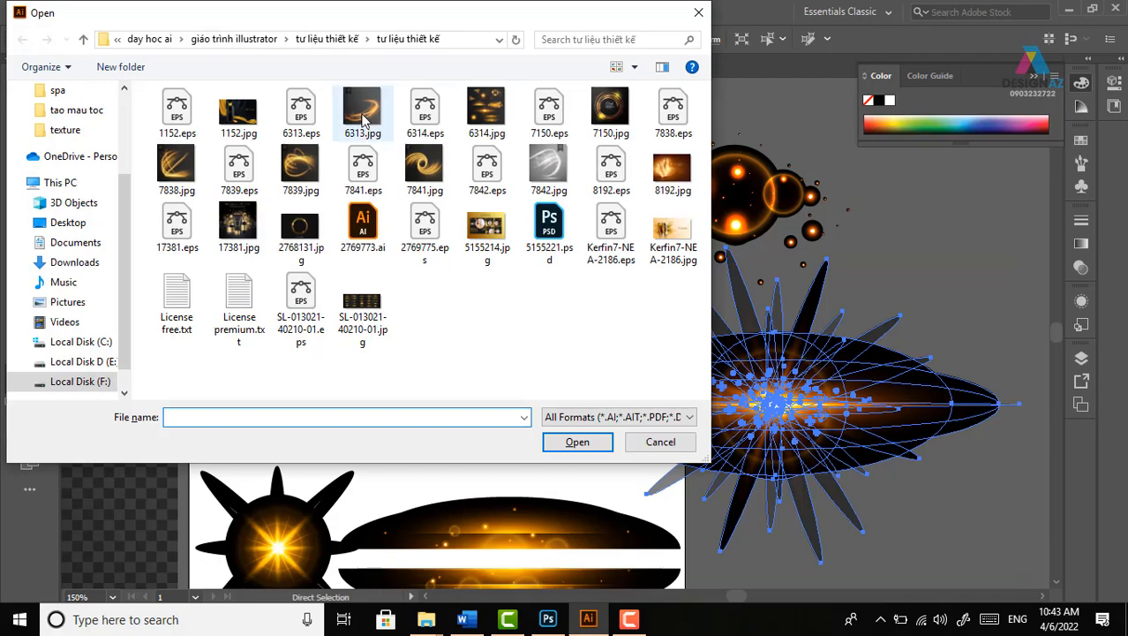
click(300, 111)
click(577, 441)
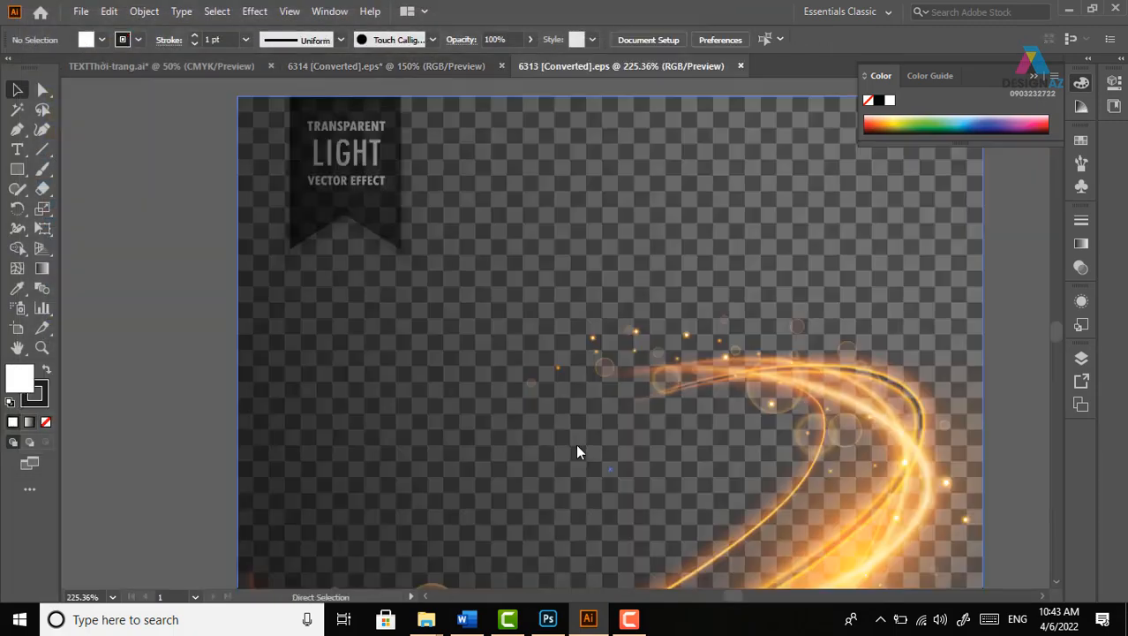
Move the light swirl artwork off the artboard, ungroup it and delete its checkered background
key(ctrl+minus)
key(ctrl+minus)
click(711, 307)
drag(704, 305, 325, 298)
right_click(313, 268)
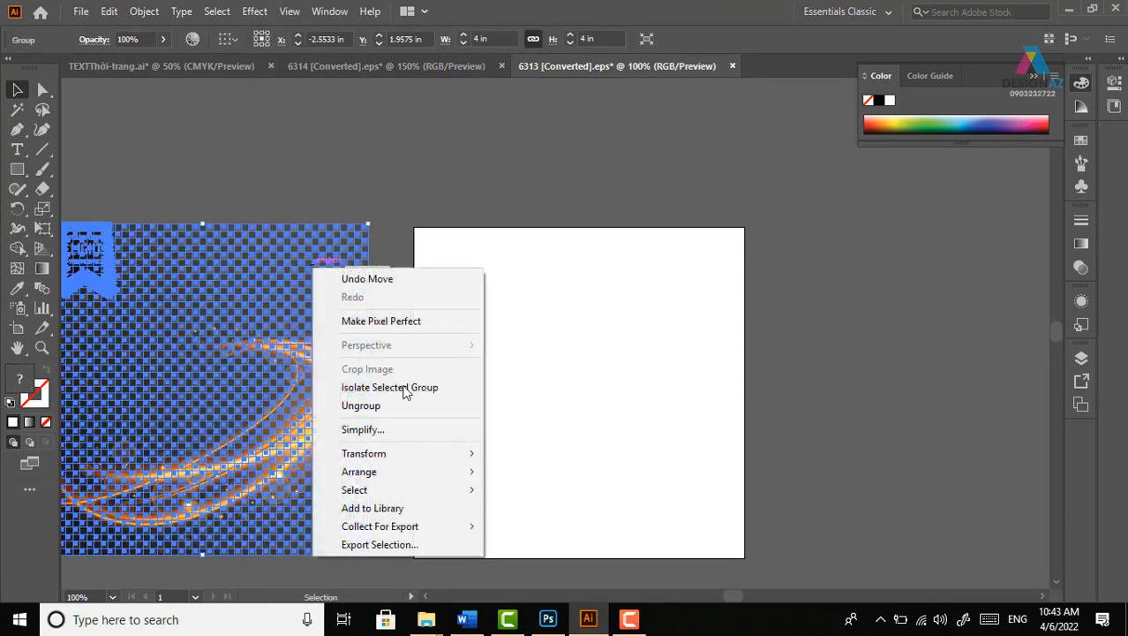
click(404, 409)
click(434, 312)
drag(300, 291, 371, 162)
key(Delete)
Copy the whole golden light swirl and paste it into the Photoshop poster as a Smart Object
key(space)
drag(446, 409, 622, 315)
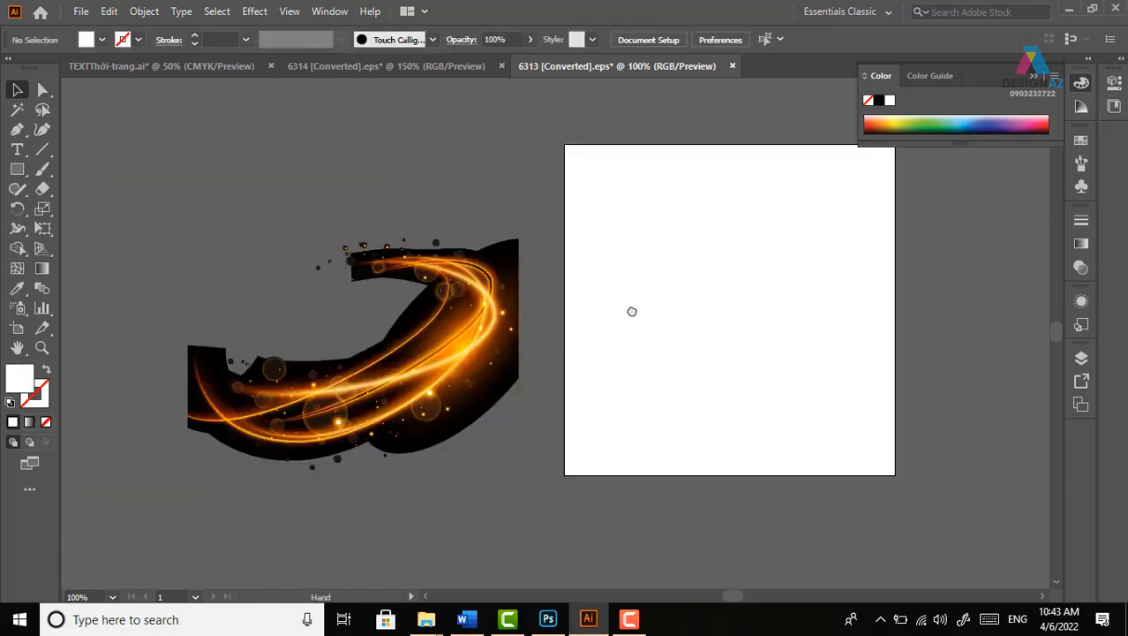
drag(218, 194, 528, 499)
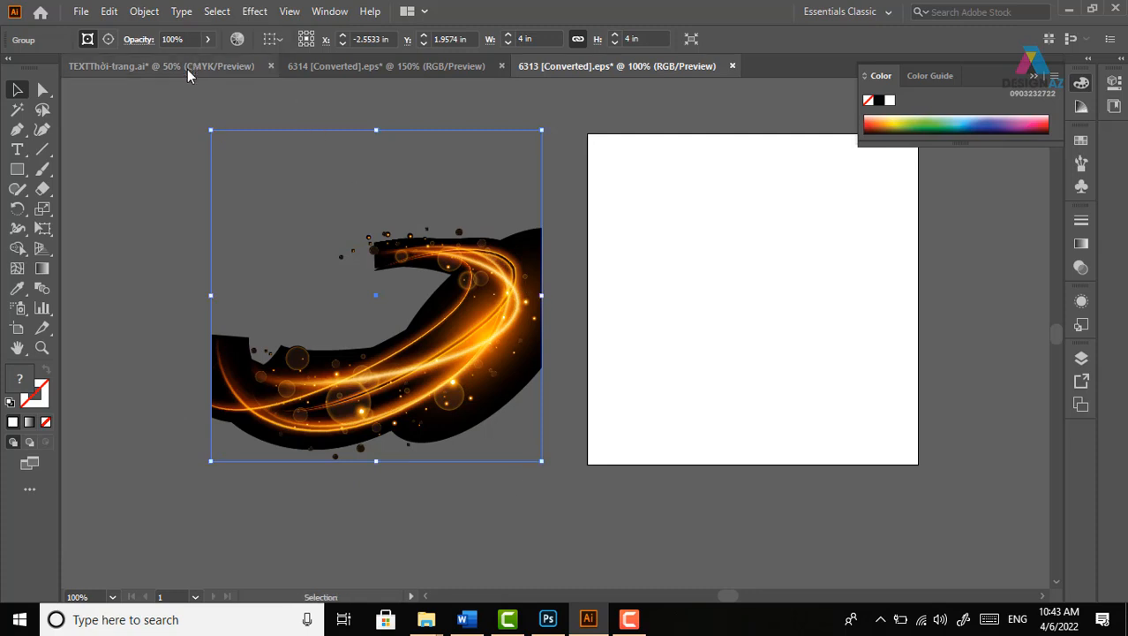
click(548, 619)
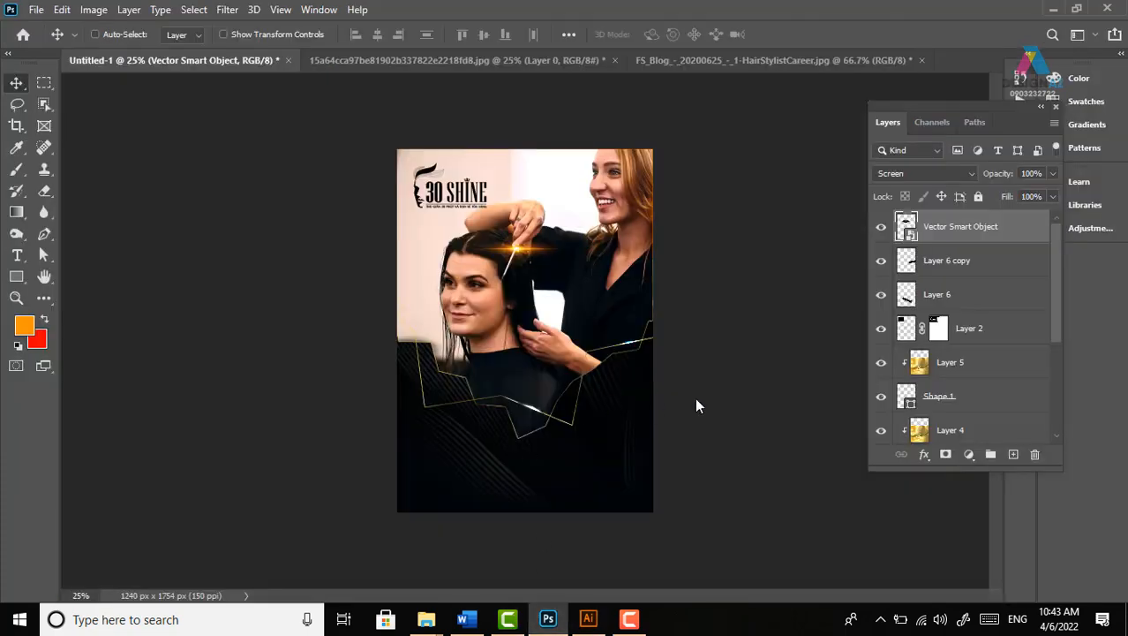
key(ctrl+v)
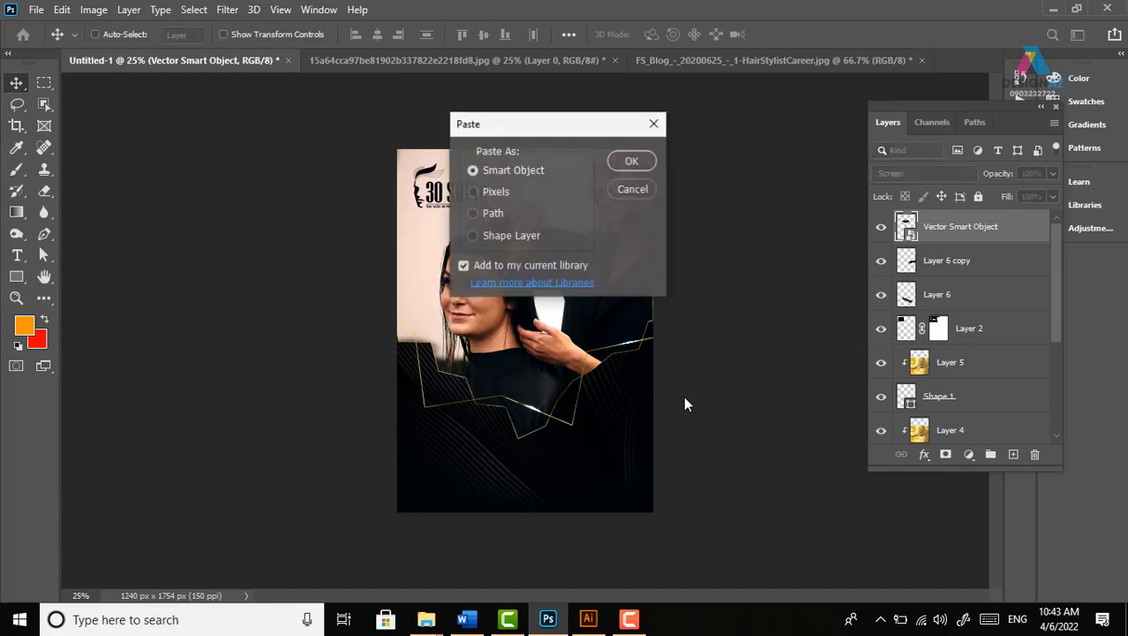
click(632, 159)
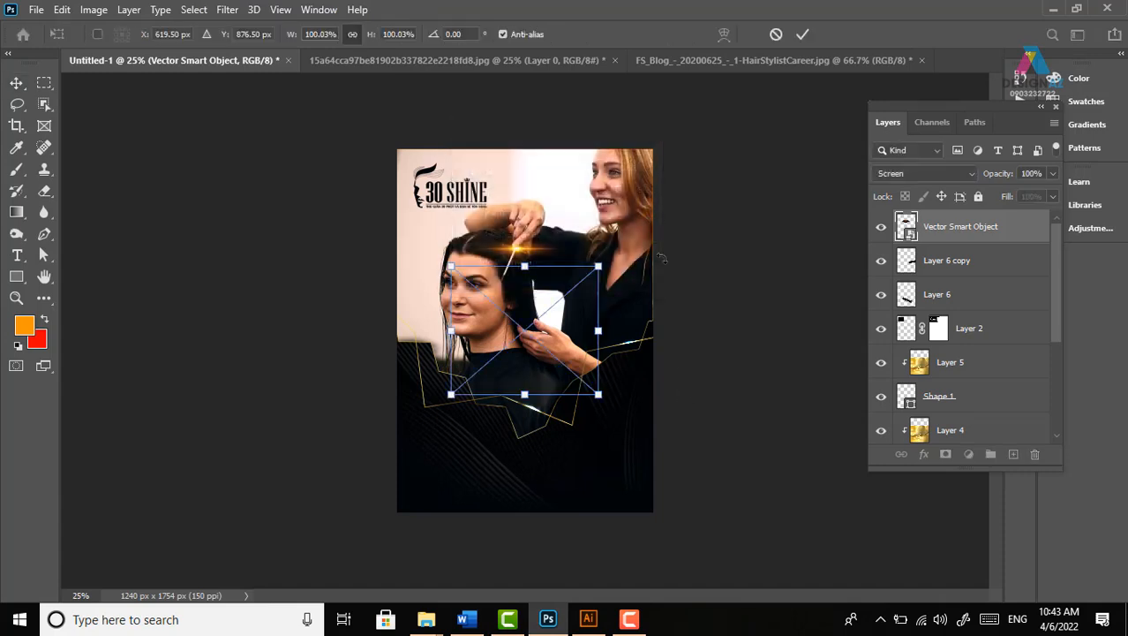
key(Return)
Set the swirl layer's blend mode to Screen and move it down over the zigzag lines
key(shift+alt+s)
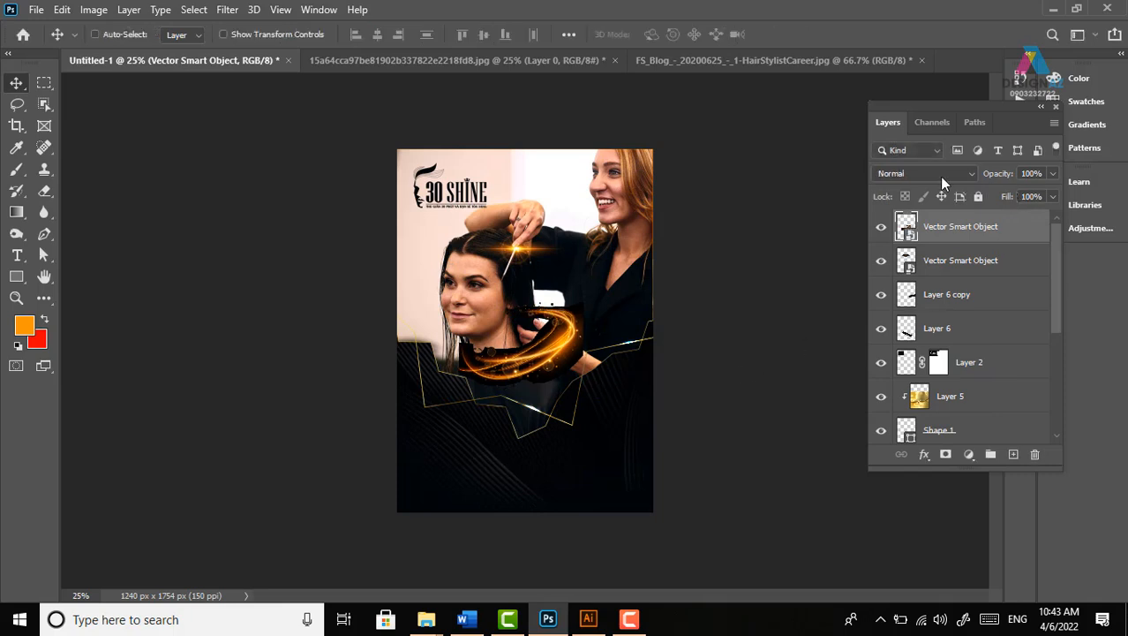
click(941, 174)
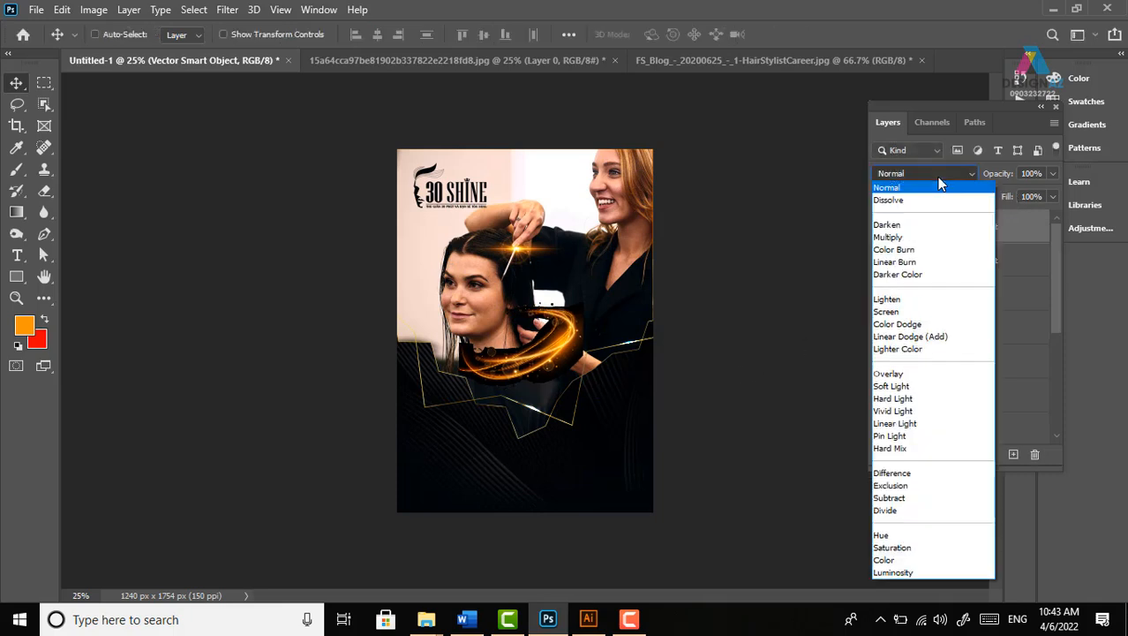
click(899, 316)
drag(556, 366, 609, 408)
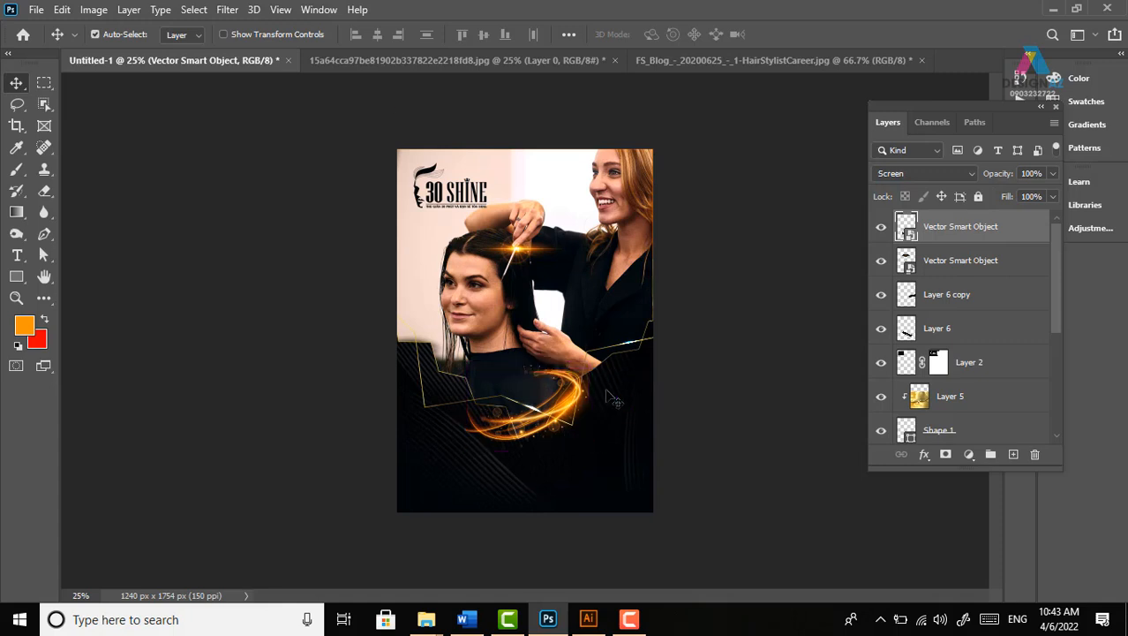
Enlarge the swirl to span the poster's full width, sweeping from the stylist's chest around below the client
key(ctrl+t)
drag(604, 325, 750, 198)
drag(589, 373, 510, 383)
drag(676, 213, 794, 106)
drag(635, 321, 597, 336)
key(Return)
Shift the swirl up and left so its upper arc meets the flare at the stylist's fingers
key(ctrl+plus)
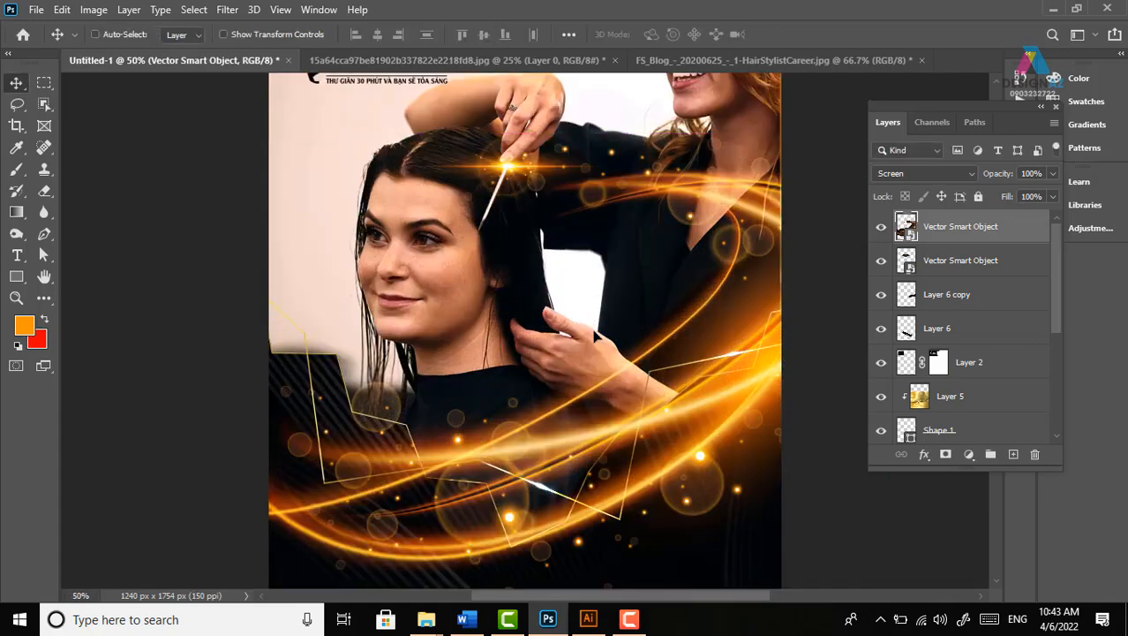
mouse_move(593, 399)
mouse_down()
mouse_move(576, 395)
mouse_move(598, 404)
mouse_up()
drag(632, 217, 623, 197)
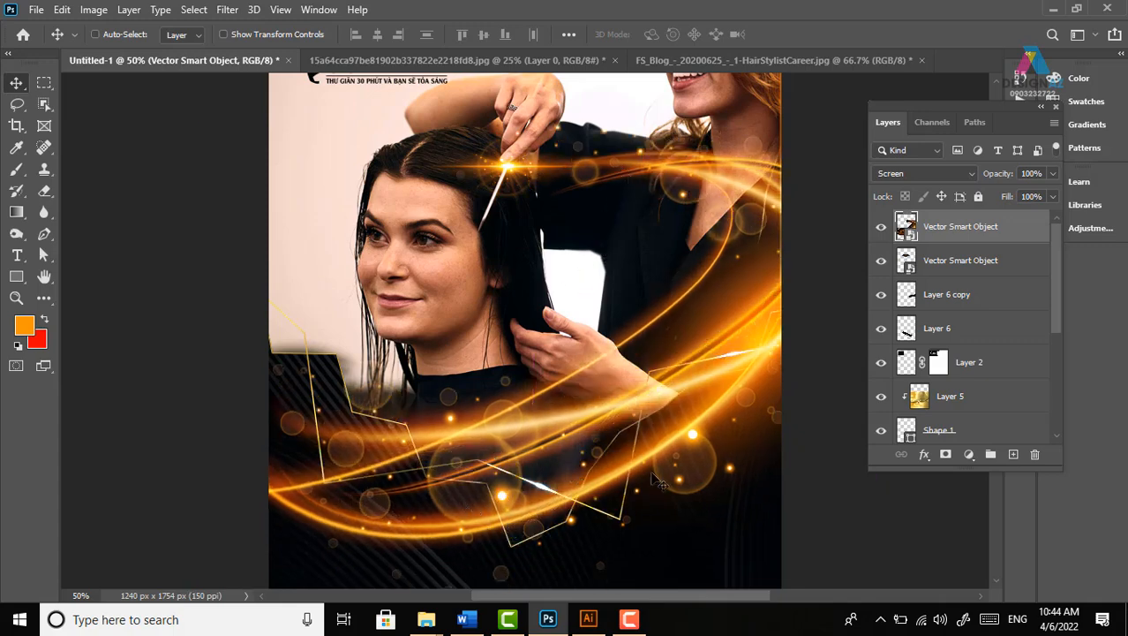
drag(589, 488, 562, 474)
drag(585, 394, 553, 395)
Switch to Illustrator and close the 6314 and 6313 EPS files without saving, leaving the TEXTThời-trang.ai document open
click(589, 621)
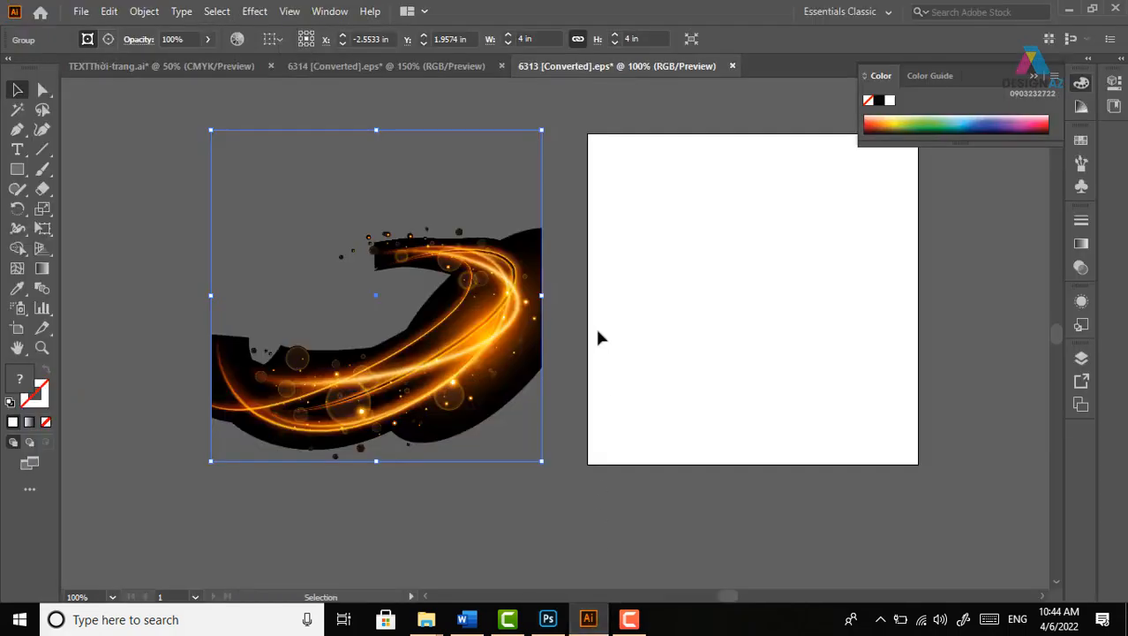
click(352, 66)
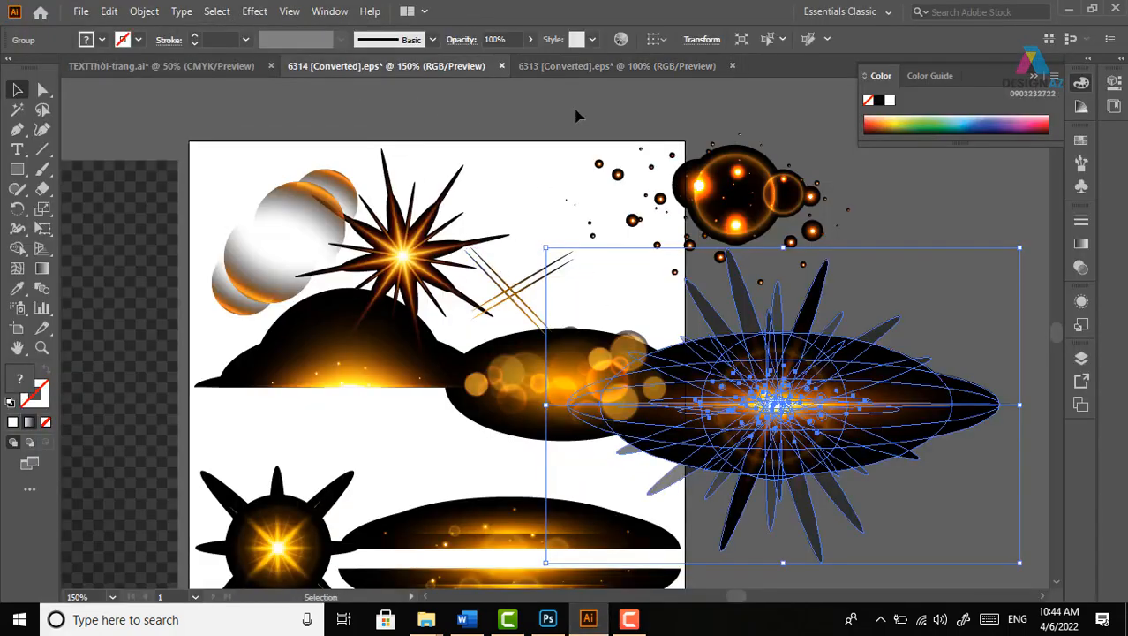
click(500, 66)
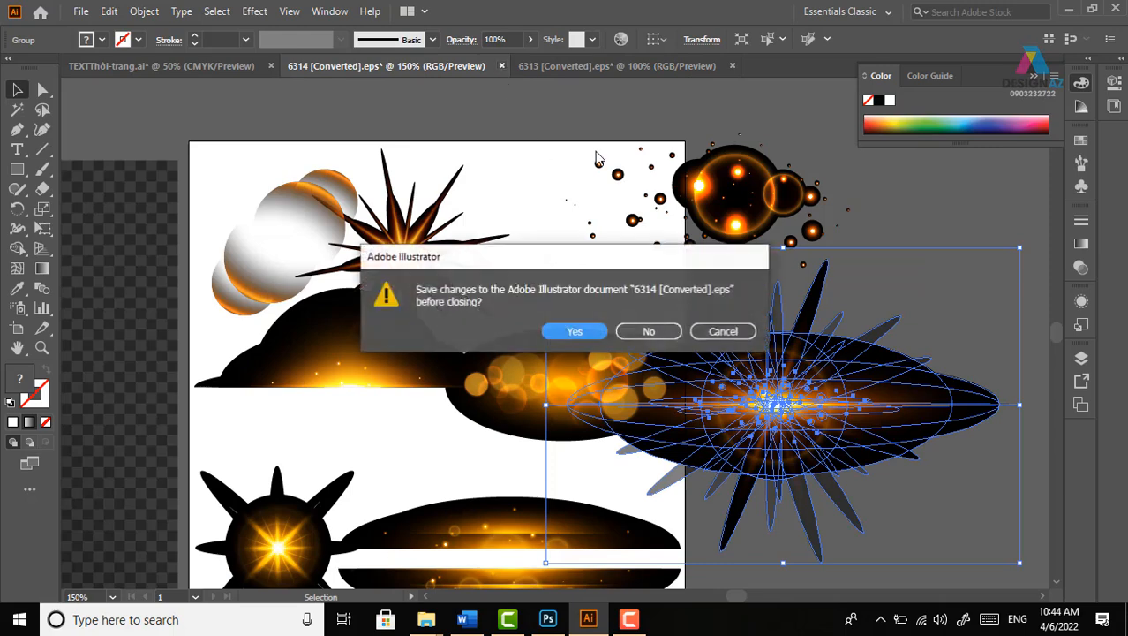
click(649, 333)
click(500, 65)
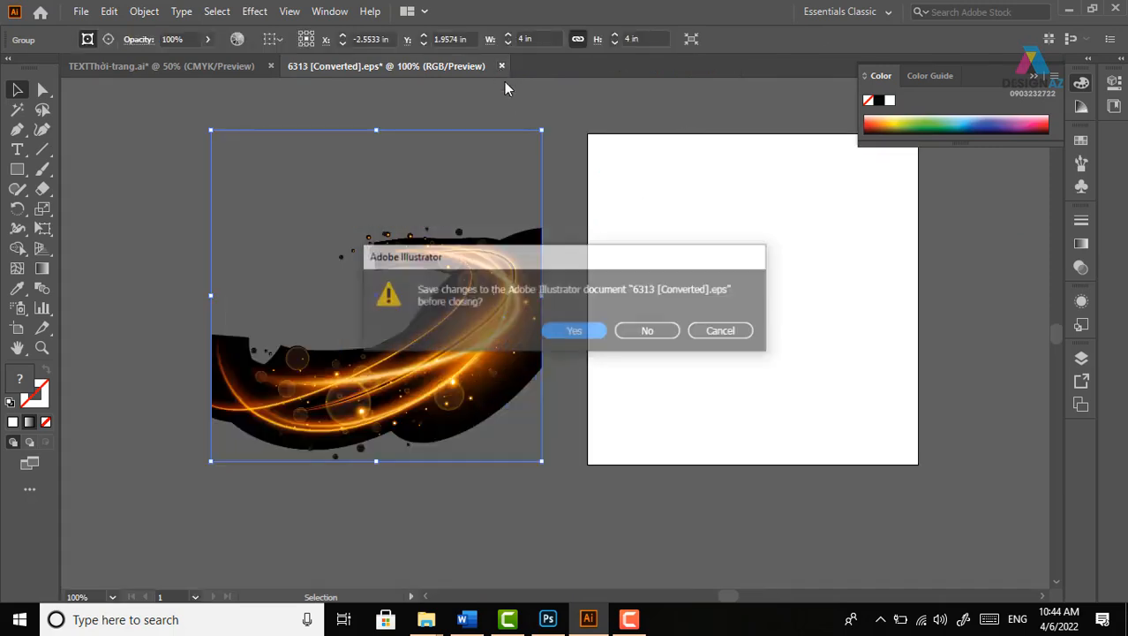
click(649, 332)
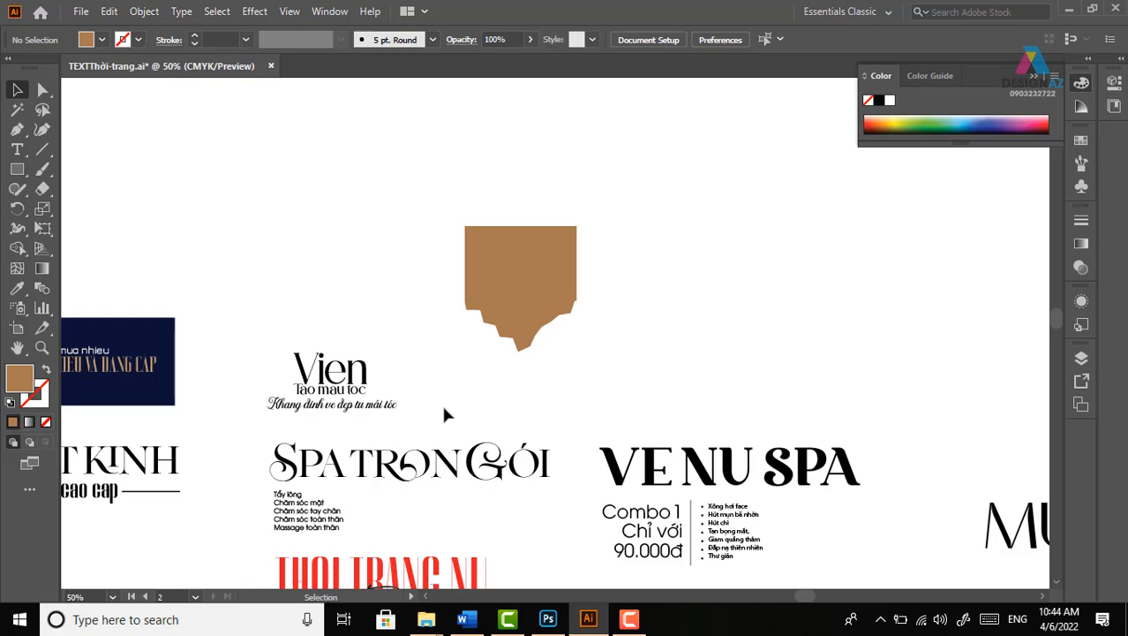
drag(484, 349, 645, 240)
key(z)
drag(345, 217, 601, 295)
click(17, 89)
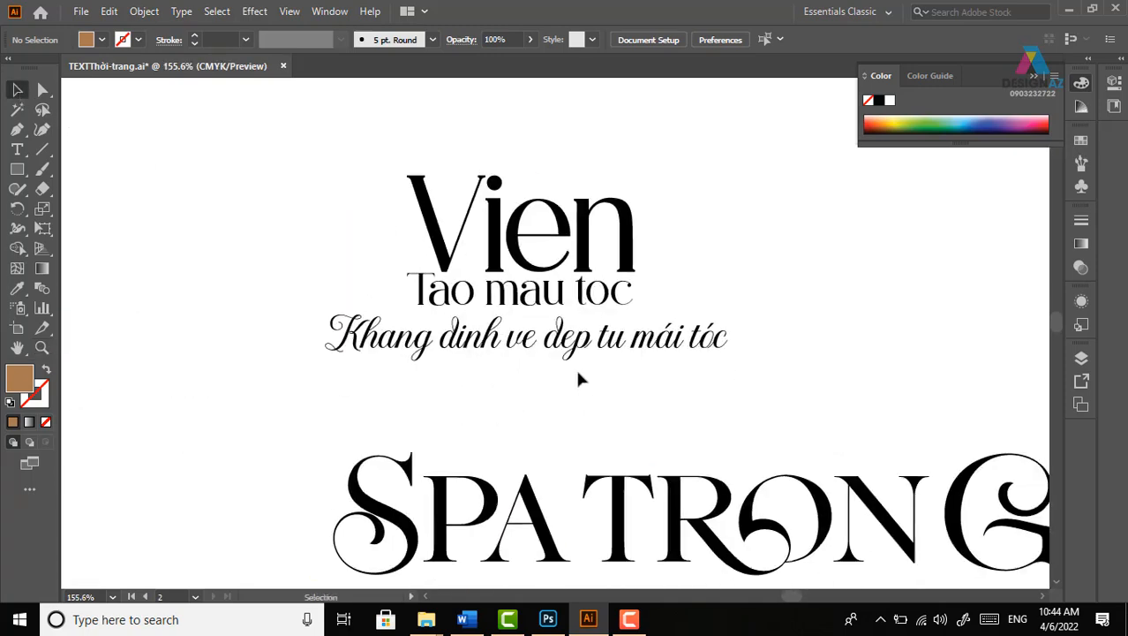
click(544, 355)
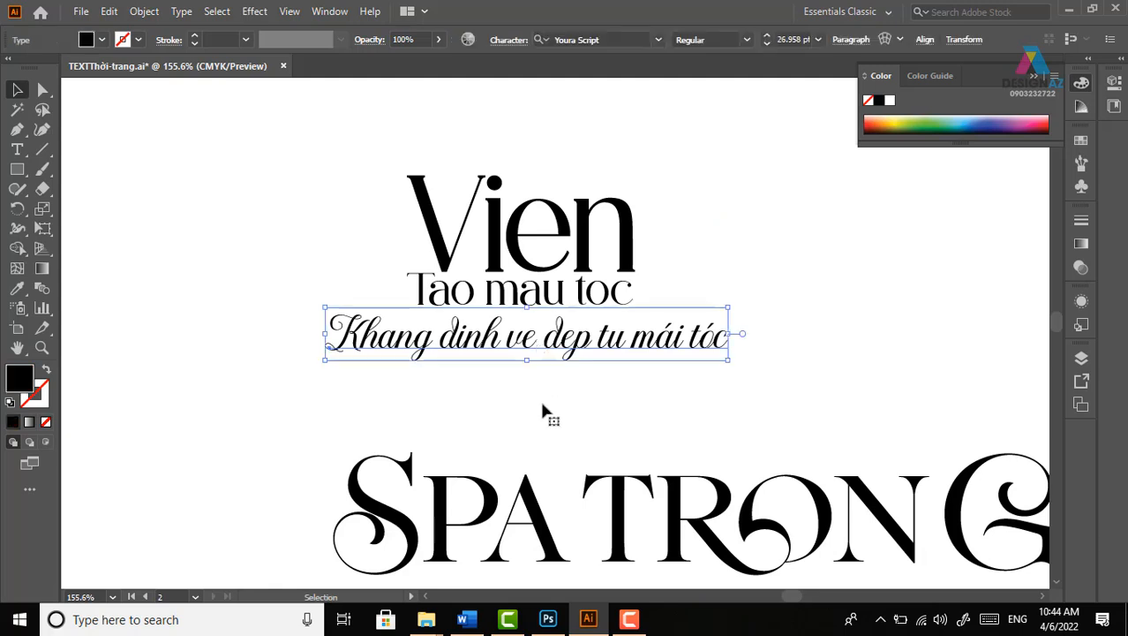
shift+click(557, 305)
right_click(579, 305)
click(768, 244)
click(570, 232)
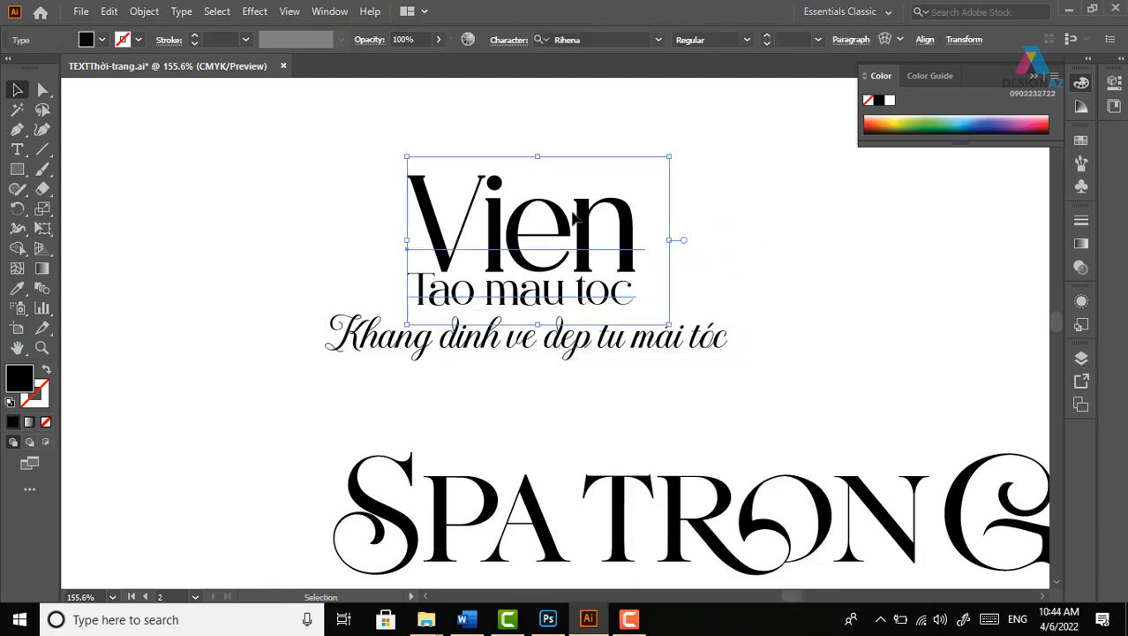
drag(568, 229, 601, 153)
key(ctrl+z)
Duplicate the whole "Vien / Tao mau toc / Khang dinh ve dep tu mái tóc" text block to the right of the original
drag(762, 209, 265, 353)
drag(299, 274, 767, 274)
scroll(733, 358, right, 2)
click(706, 350)
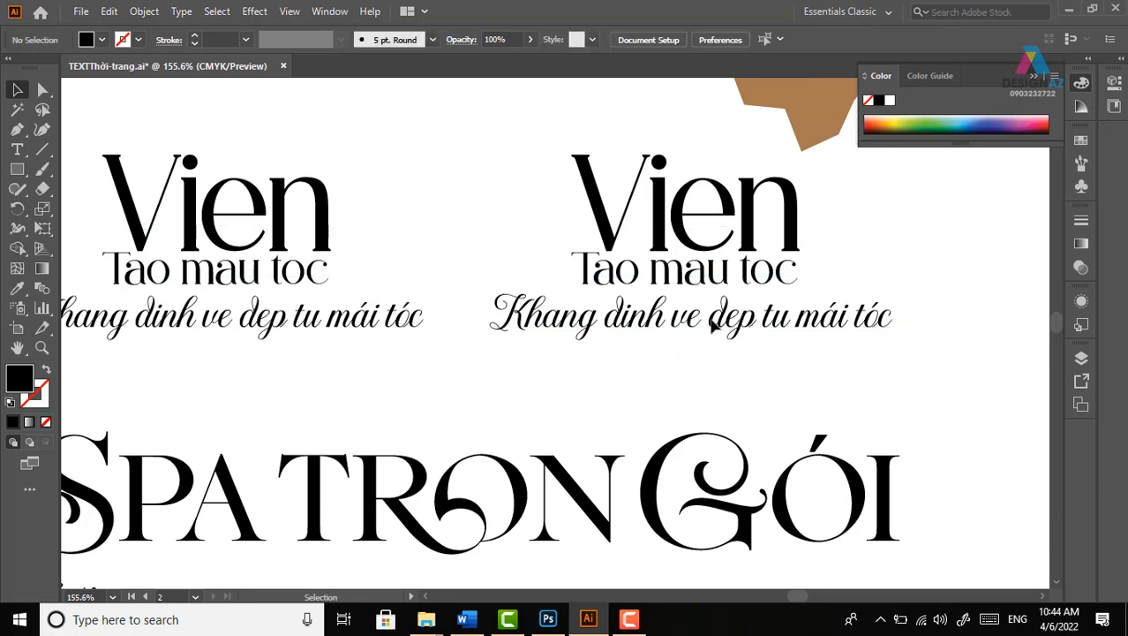
Convert the duplicated text block to outlines, including the script slogan line
click(721, 337)
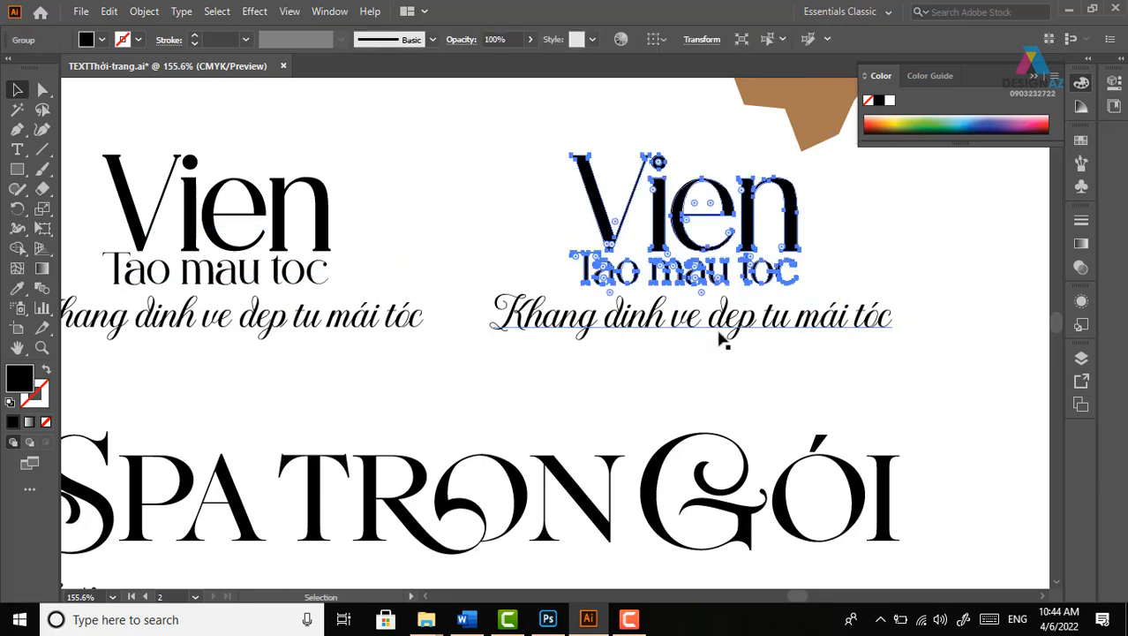
click(709, 376)
click(728, 331)
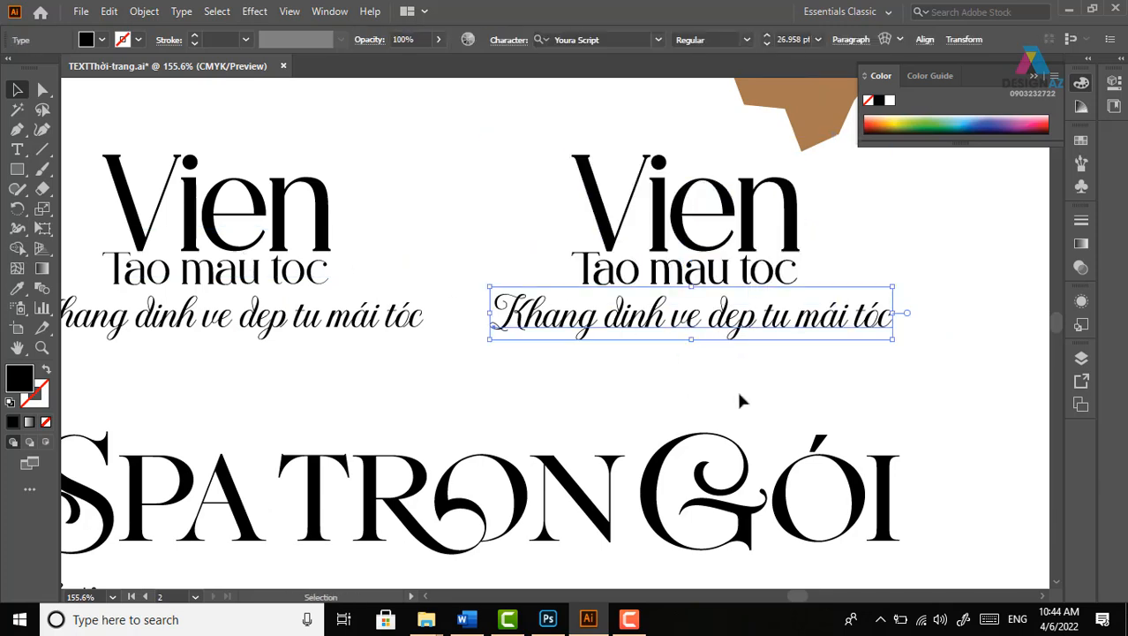
key(ctrl+shift+o)
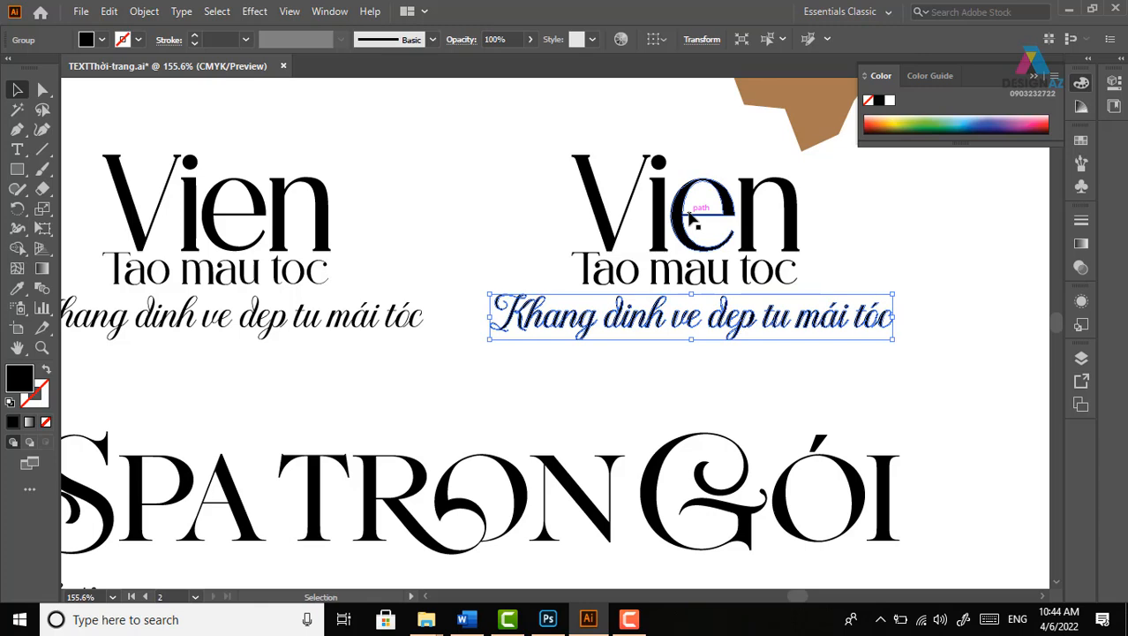
click(800, 284)
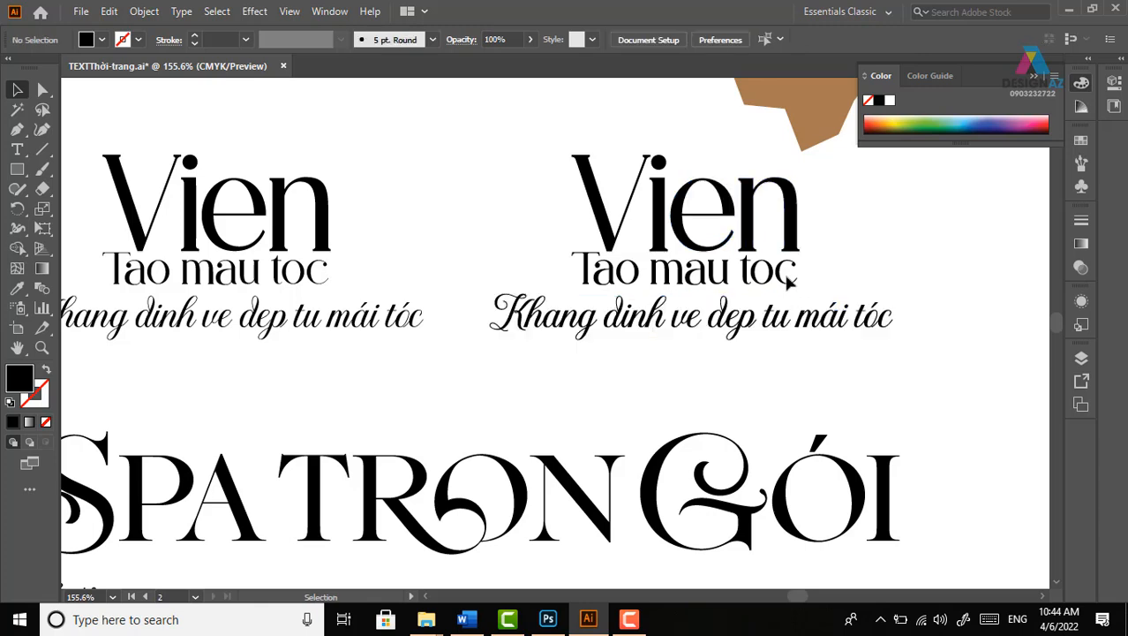
Ungroup the outlined "Vien / Tao mau toc" heading in the duplicated block into separate letters
click(780, 267)
shift+click(774, 323)
right_click(757, 227)
click(446, 180)
click(446, 179)
click(611, 231)
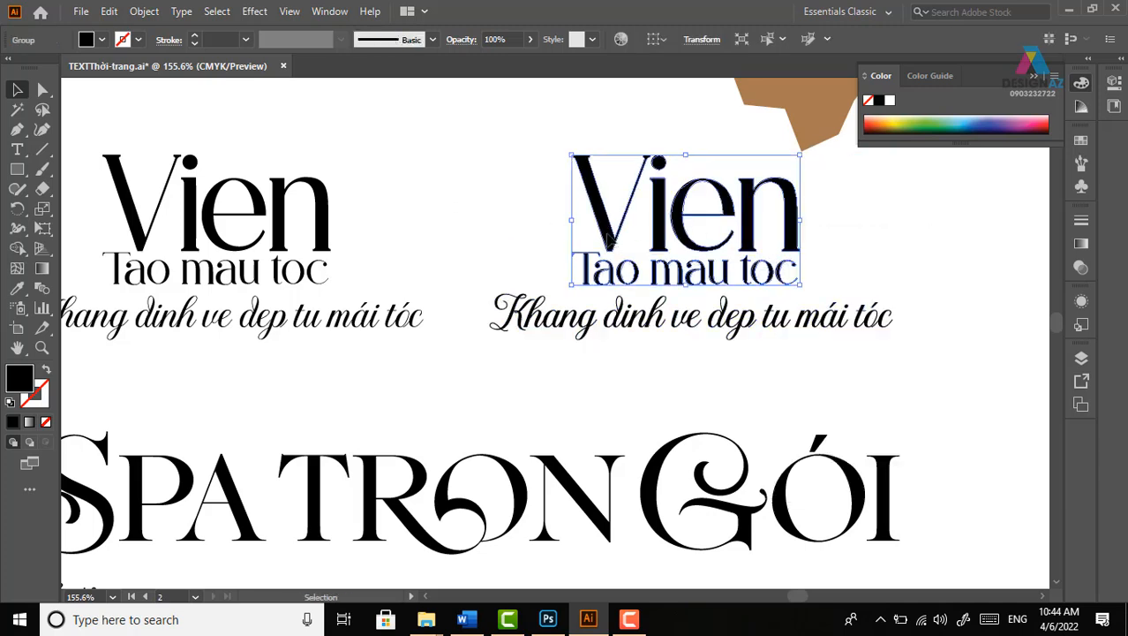
right_click(609, 234)
click(655, 371)
Copy the outlined "Tao mau toc" line and the slogan below it, and paste them into the Photoshop poster as a Smart Object
drag(579, 371, 707, 310)
drag(514, 374, 890, 271)
key(a)
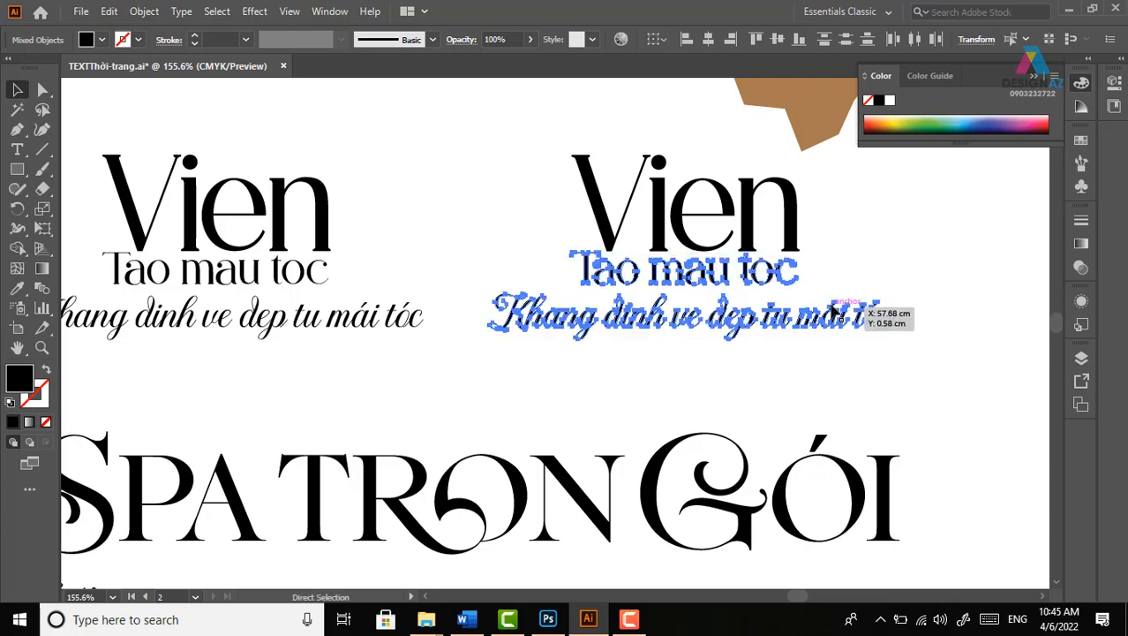
key(v)
click(548, 619)
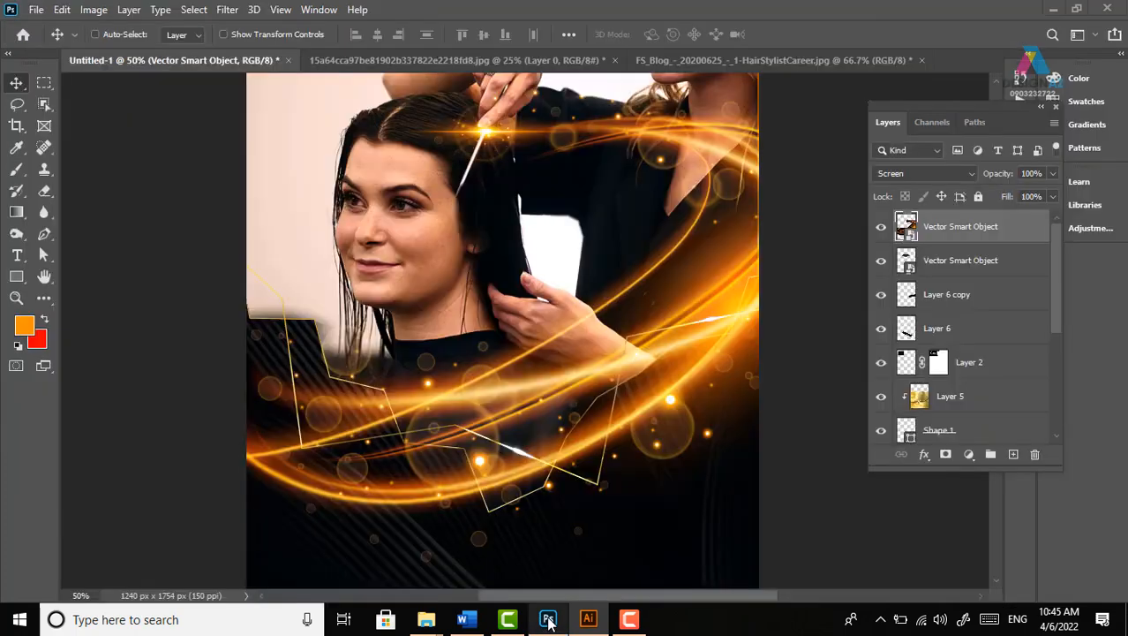
key(ctrl+v)
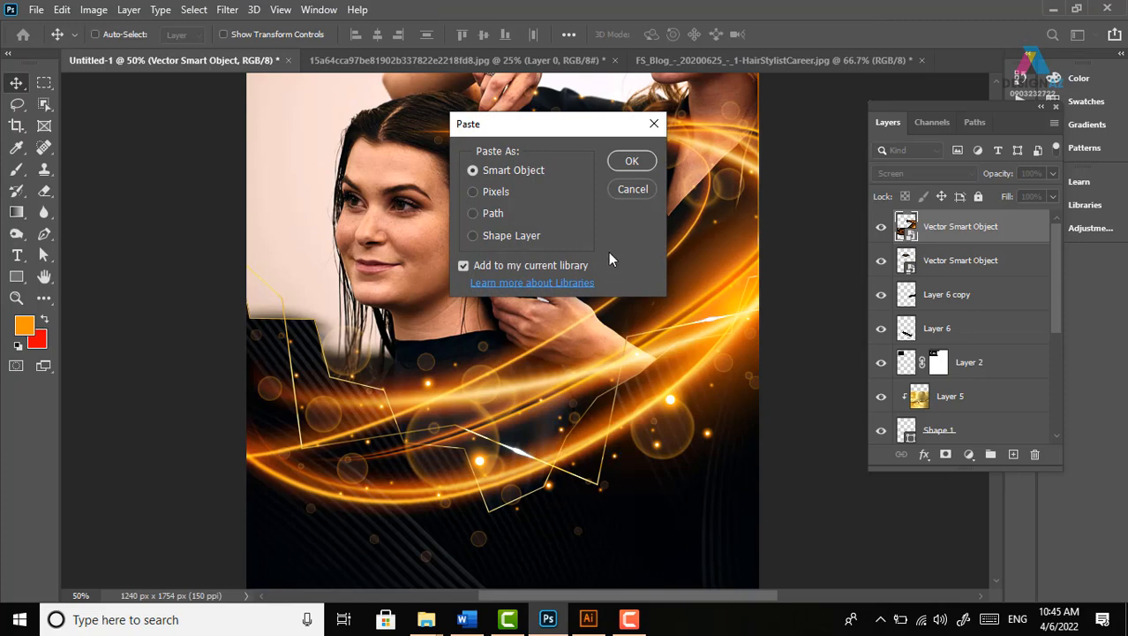
click(638, 160)
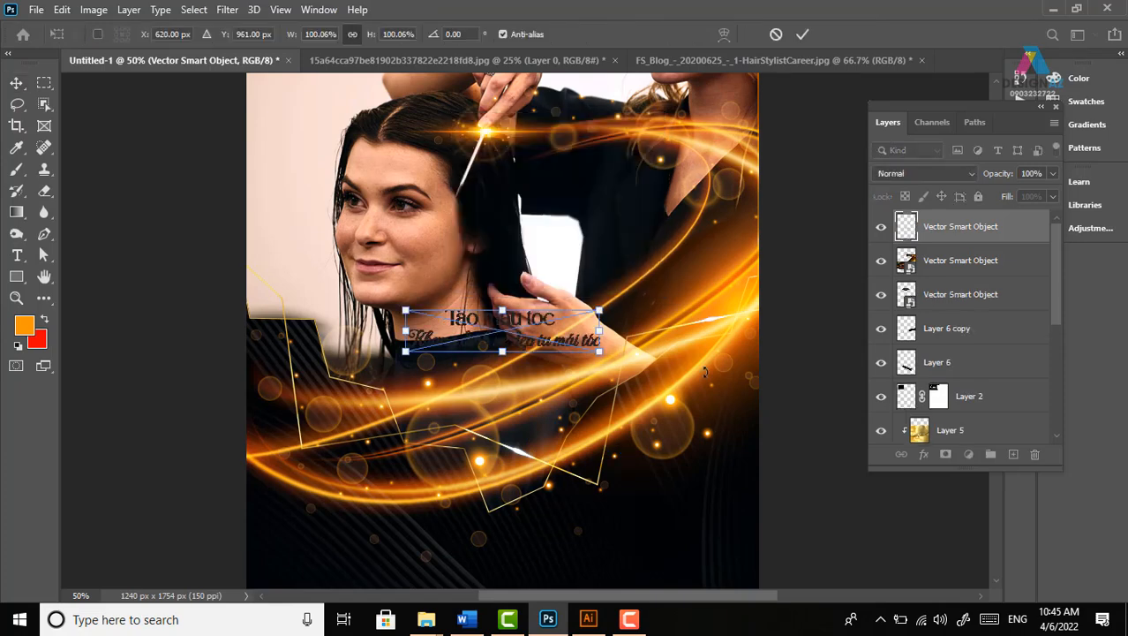
key(Return)
Move the pasted two-line text into the dark area below the swirl and enlarge it to about 165%, centred horizontally
key(shift+alt+s)
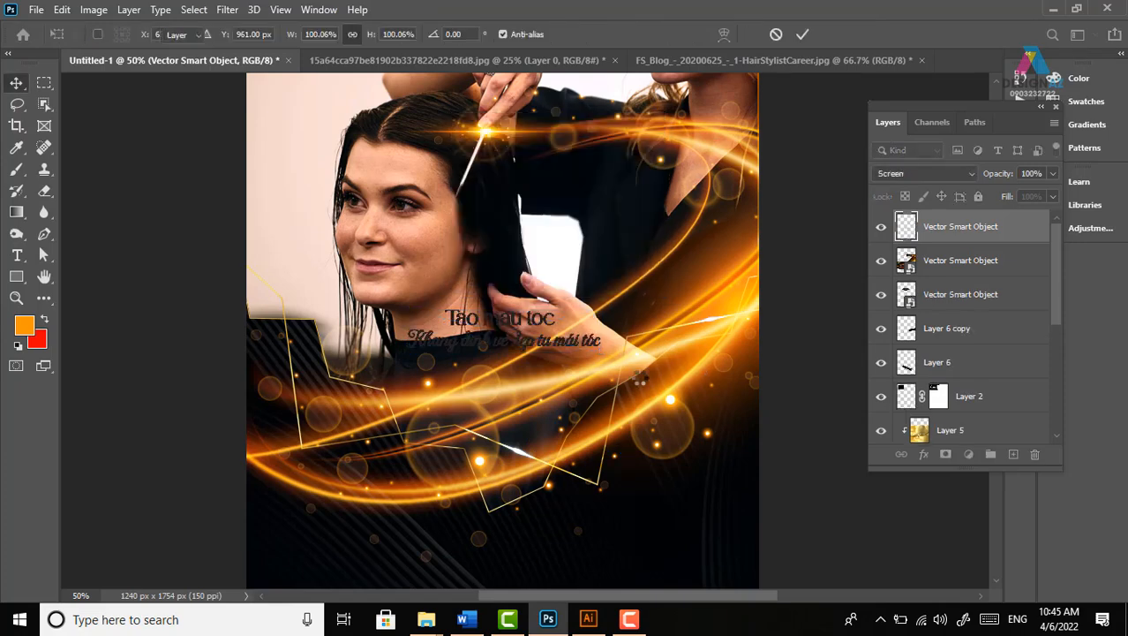
drag(608, 396, 619, 231)
drag(556, 264, 574, 512)
key(ctrl+t)
drag(586, 392, 557, 394)
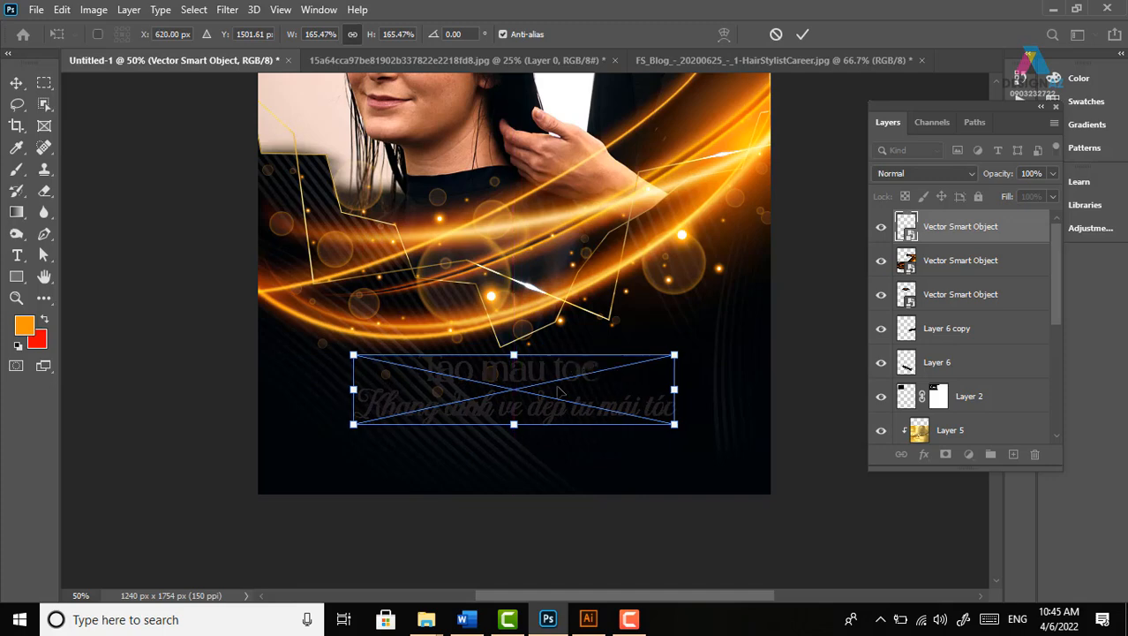
key(Return)
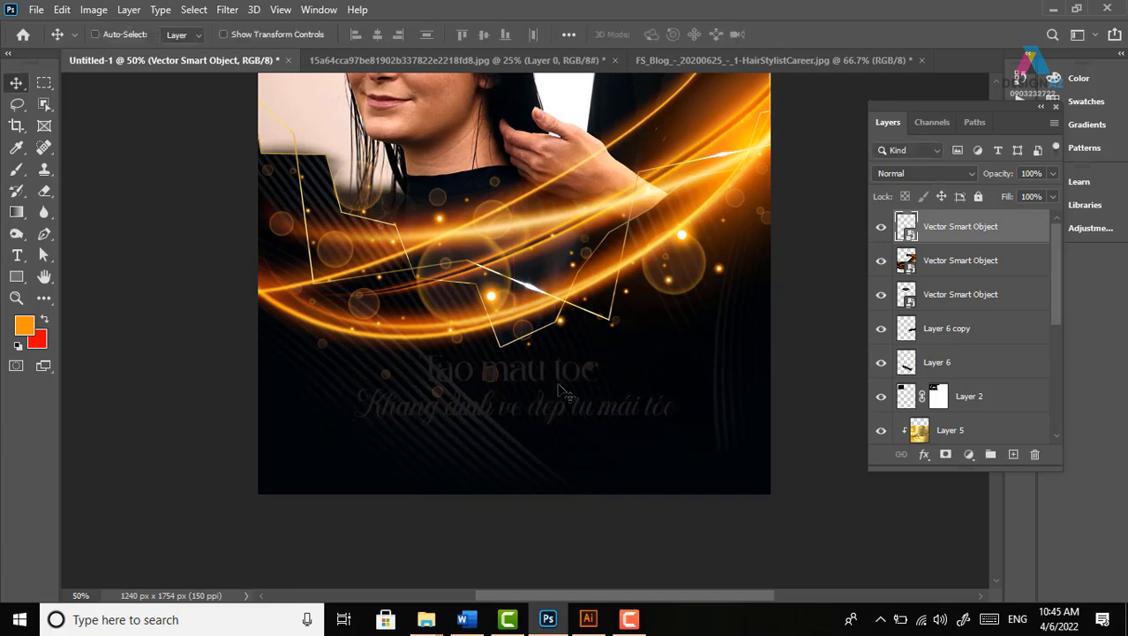
Rasterize the two-line text layer, lock its transparent pixels and fill the lettering with the orange foreground colour
right_click(1006, 228)
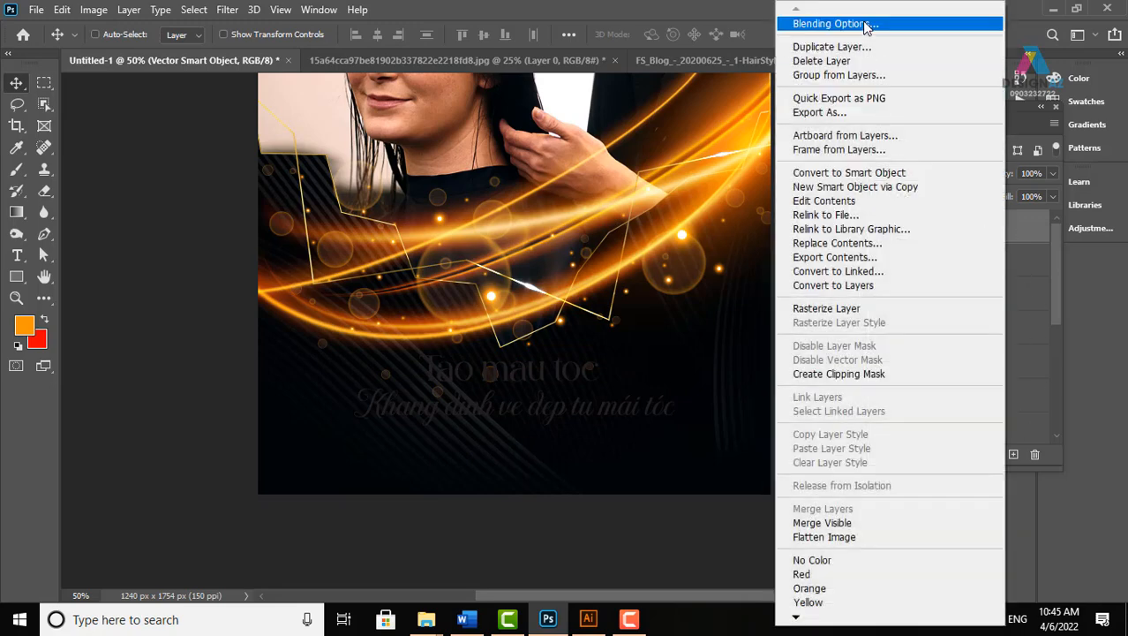
click(865, 311)
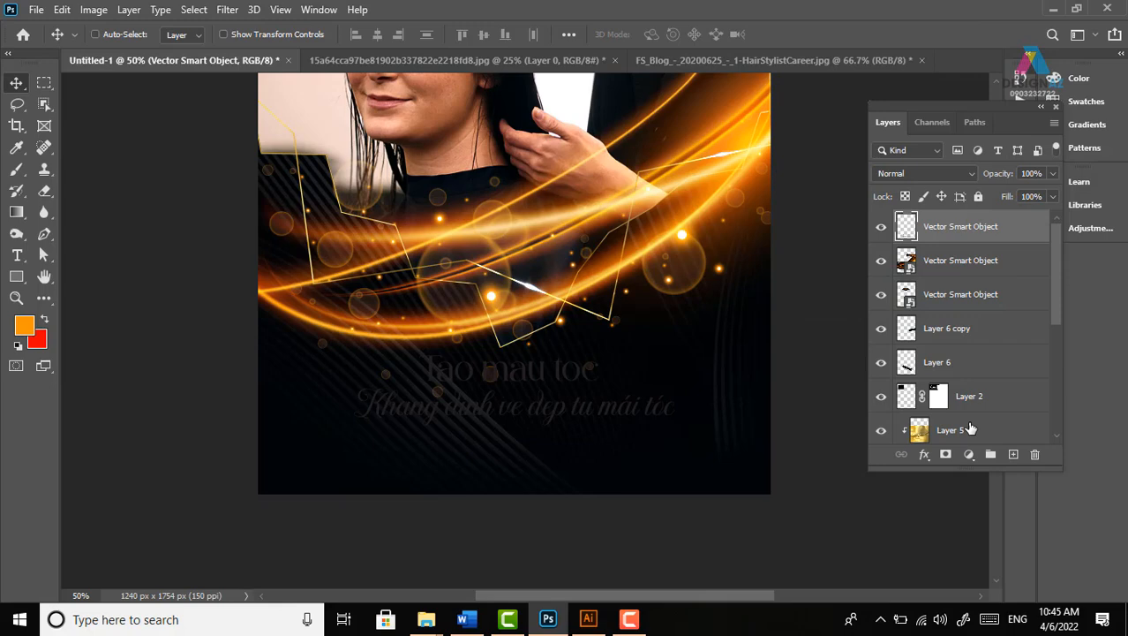
key(alt+BackSpace)
key(ctrl+z)
click(905, 196)
key(alt+BackSpace)
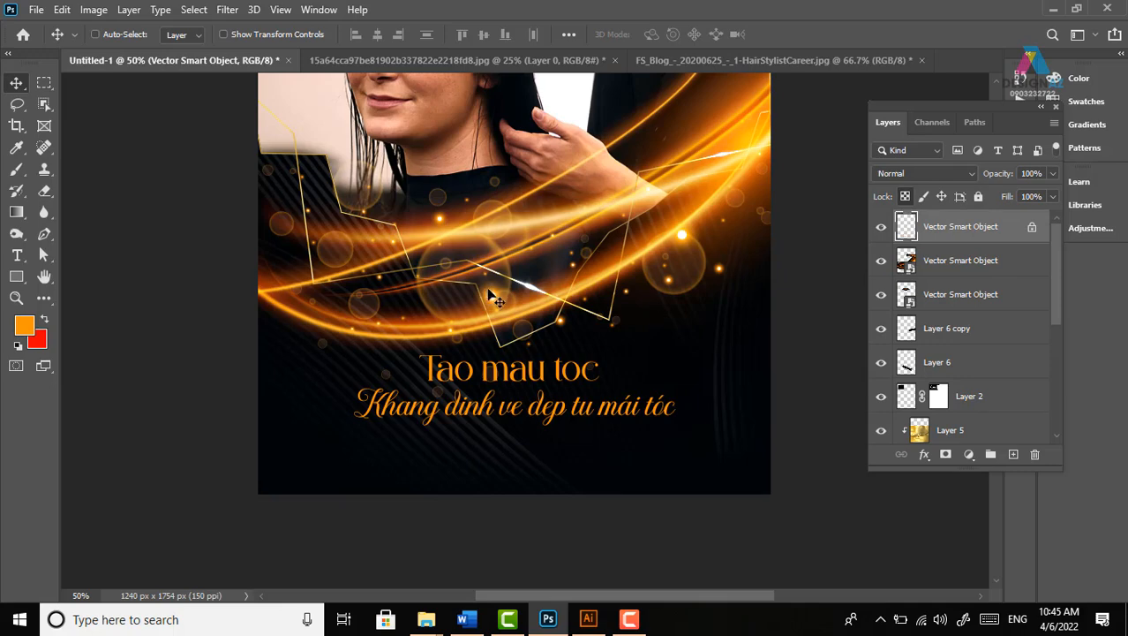
Copy the outlined word "Vien" in Illustrator and paste it into the Photoshop poster as a Smart Object
click(588, 619)
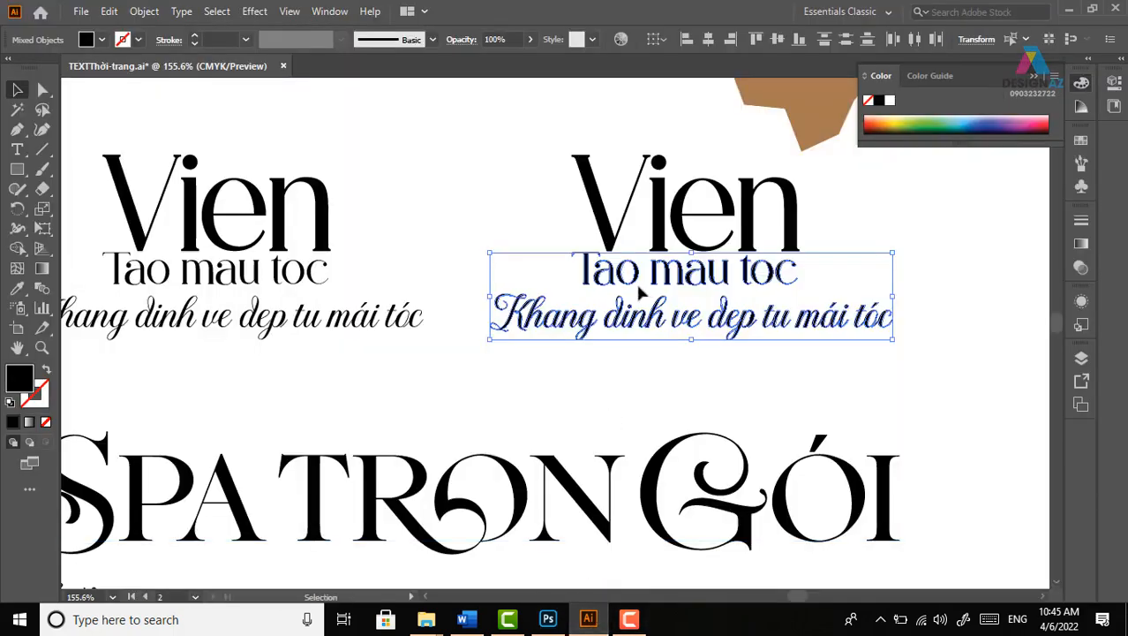
click(659, 212)
mouse_move(683, 163)
mouse_down()
mouse_move(771, 205)
mouse_move(697, 175)
mouse_up()
drag(541, 128, 761, 241)
key(a)
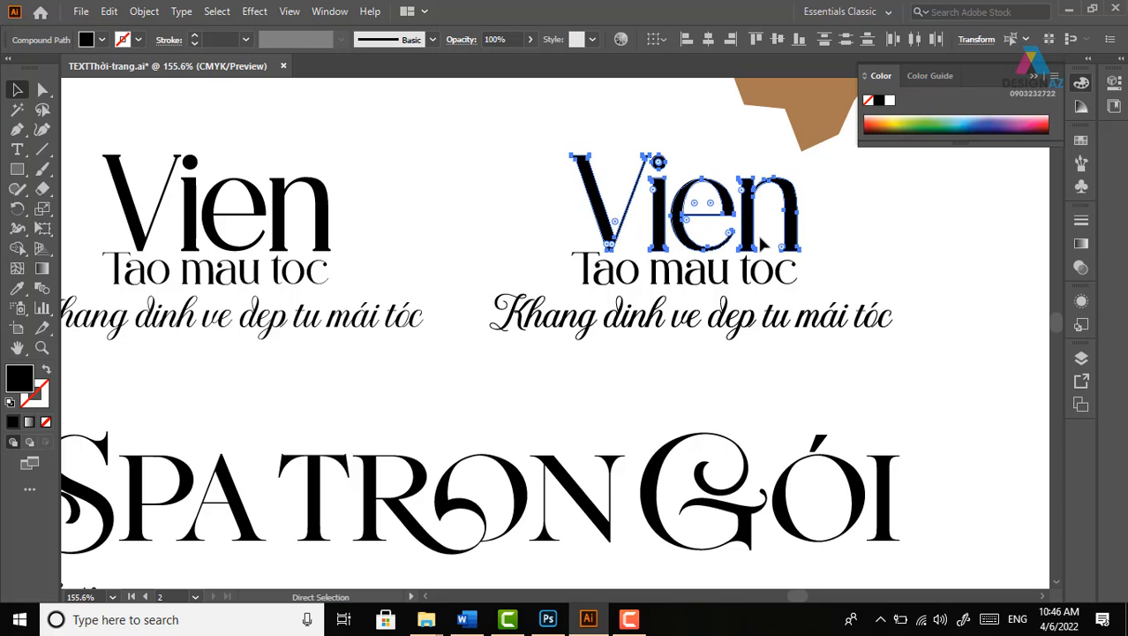
key(v)
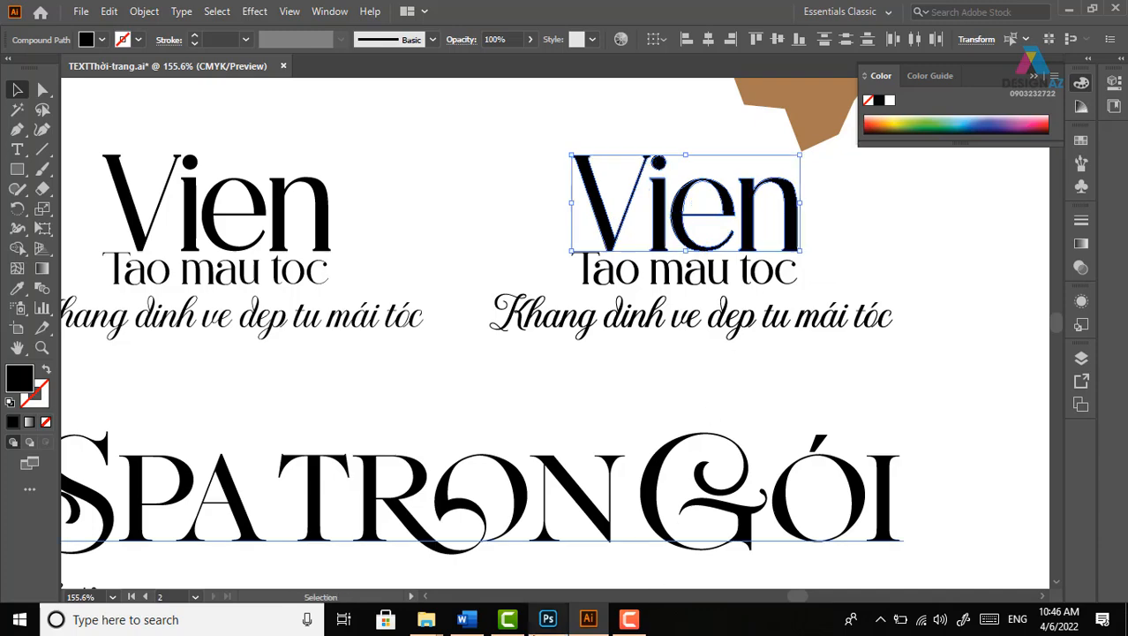
click(547, 618)
key(ctrl)
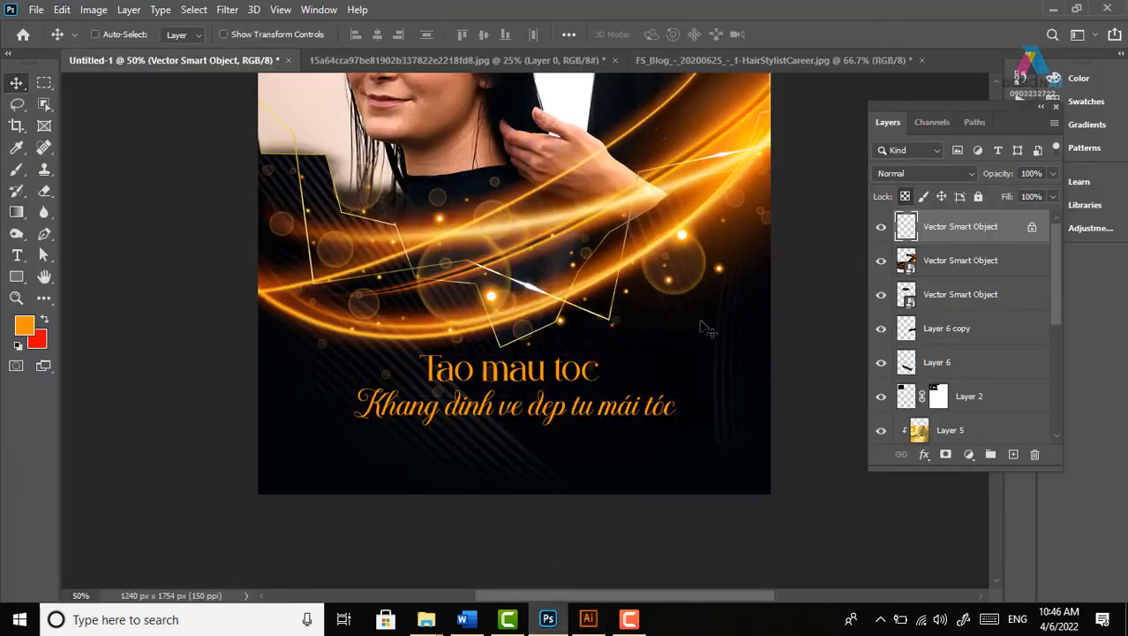
key(ctrl+v)
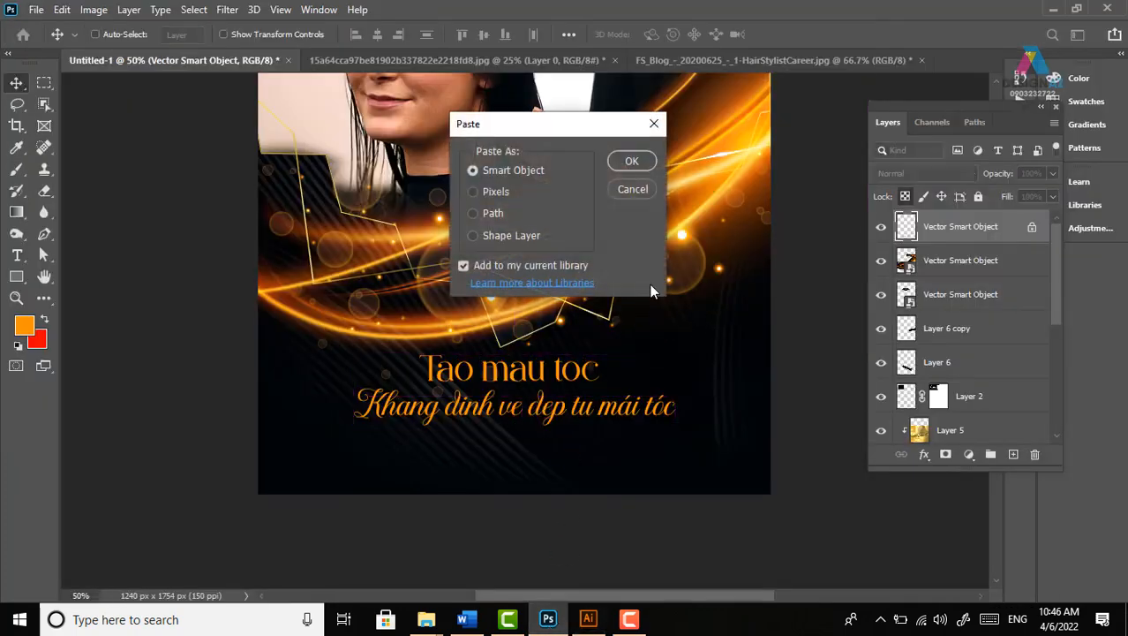
click(632, 162)
Enlarge "Vien" to about 200% and place it directly above the "Tao mau toc" line
drag(573, 259, 669, 187)
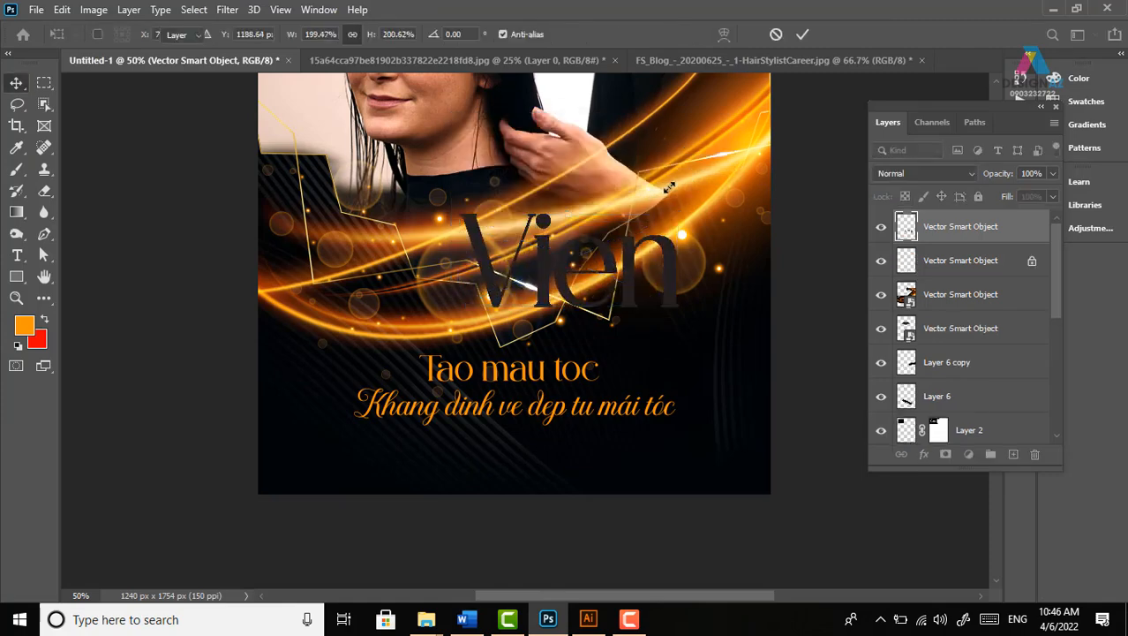
key(Return)
drag(622, 277, 545, 320)
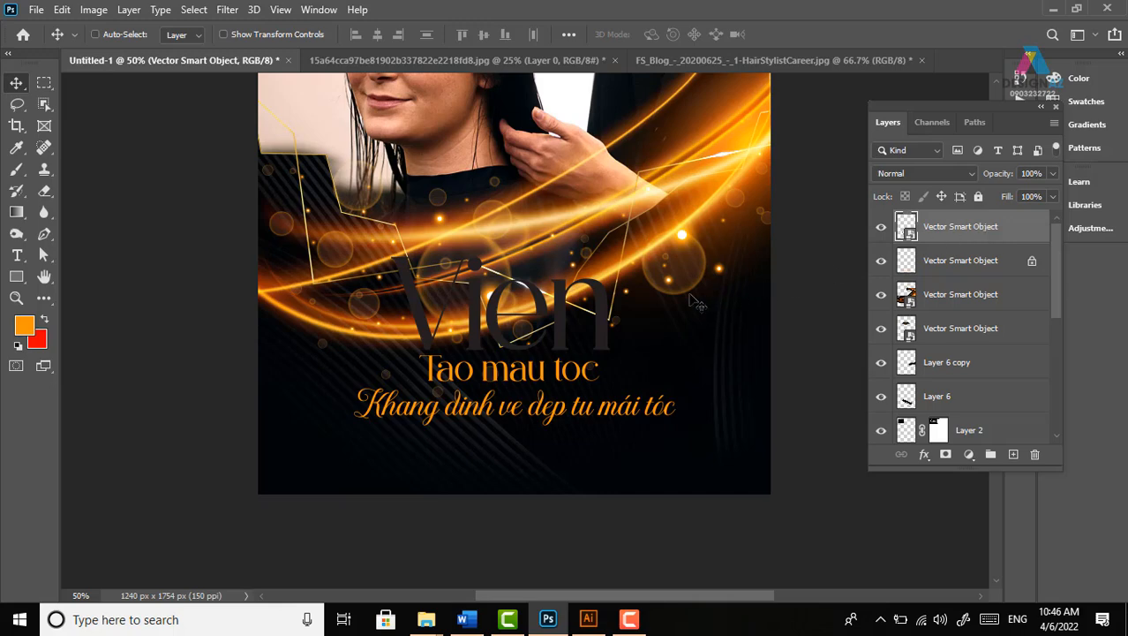
Open gold-background.jpg from the "bài 2" folder under PHOTOSHOP > GTpts > "Bài tập cơ bản vùng chọn bố cục" on Local Disk (F:)
key(ctrl+o)
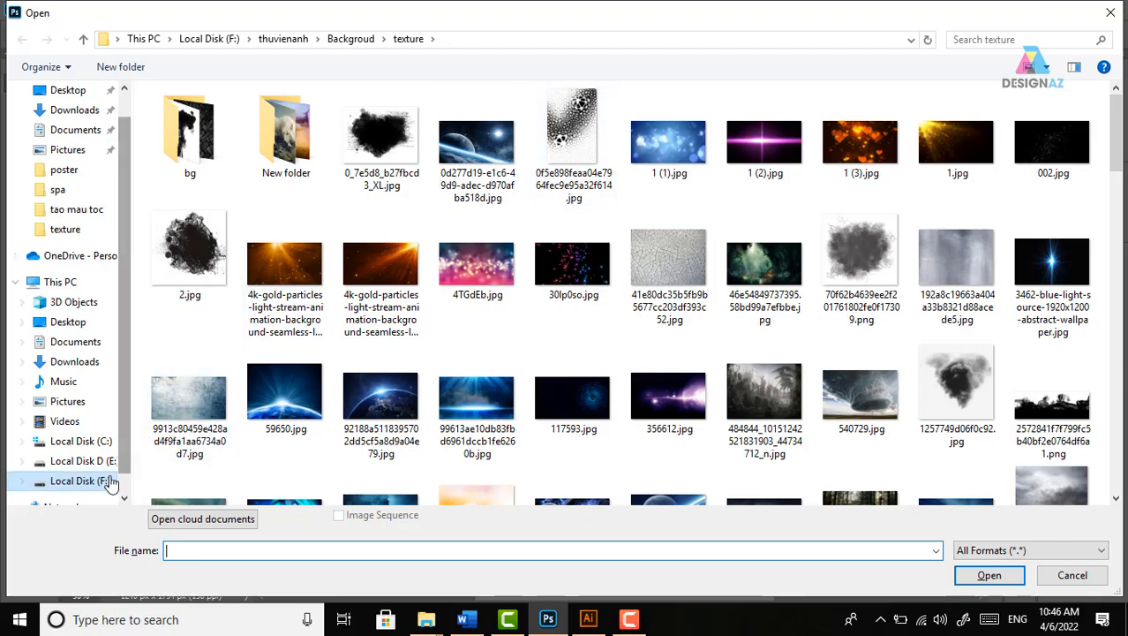
click(79, 480)
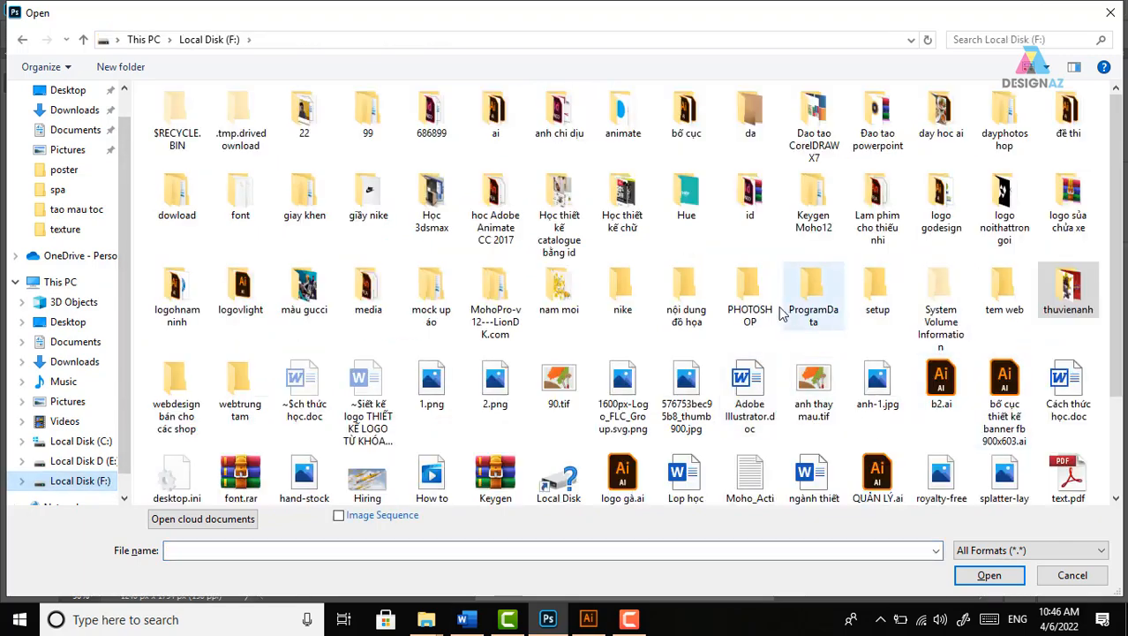
double_click(750, 296)
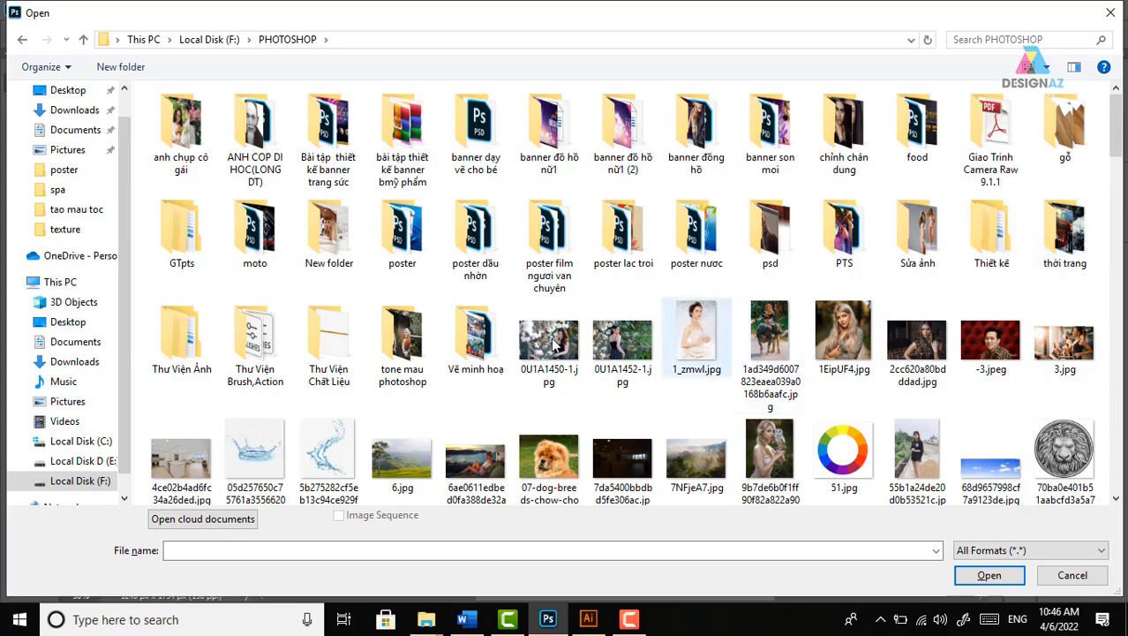
double_click(181, 231)
double_click(231, 150)
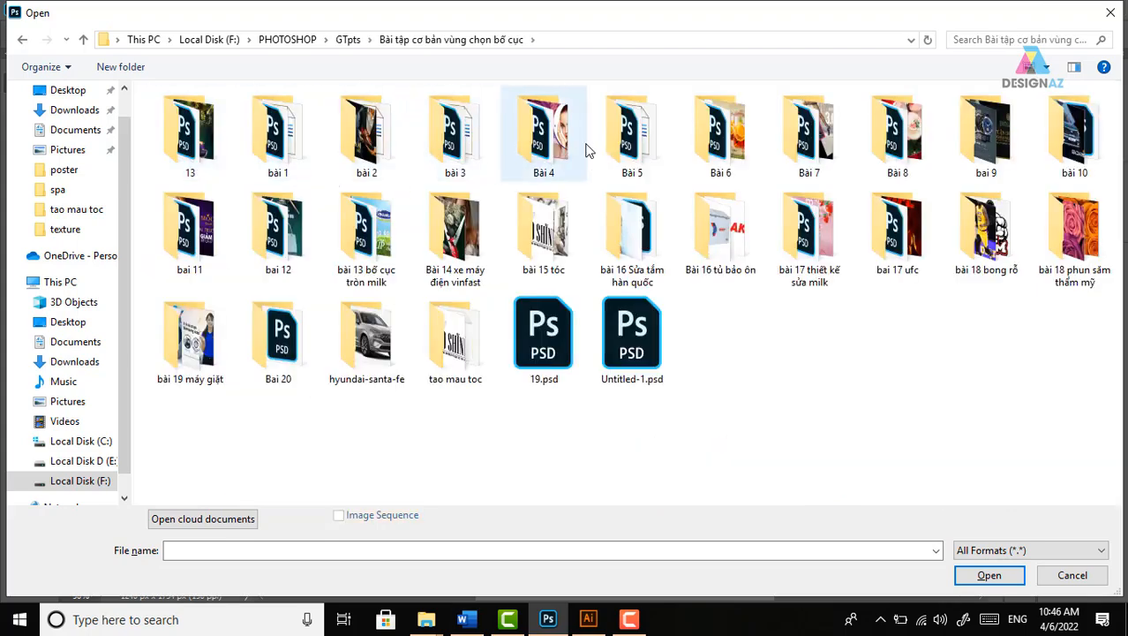
double_click(375, 134)
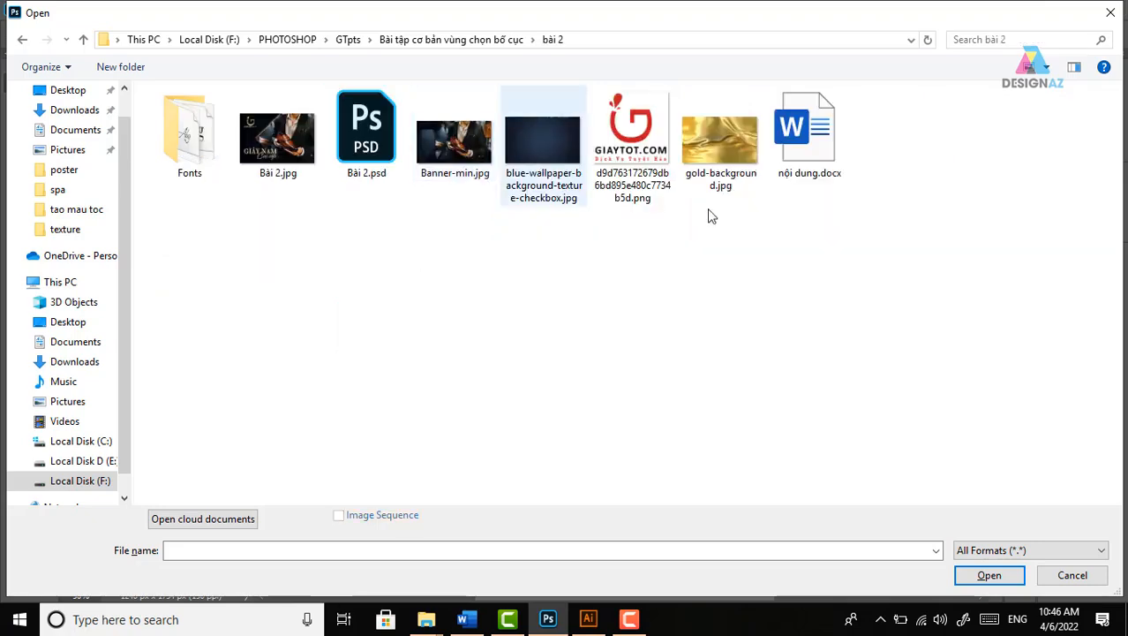
click(745, 146)
click(984, 576)
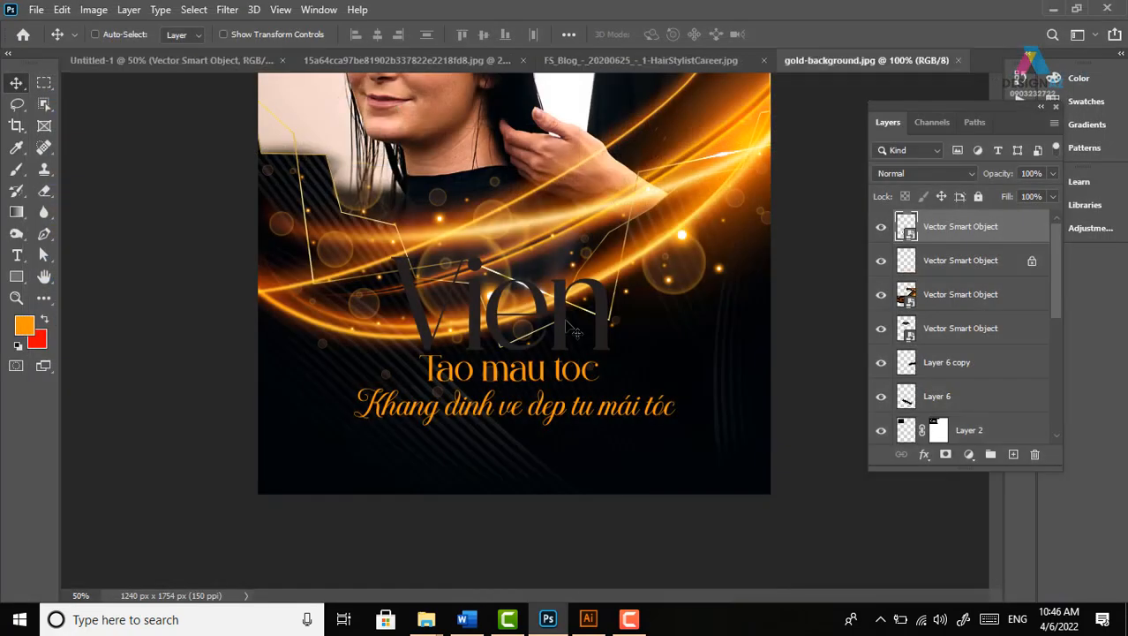
Copy the entire gold image, close its file, paste it into the poster and clip it to the "Vien" lettering
key(ctrl+a)
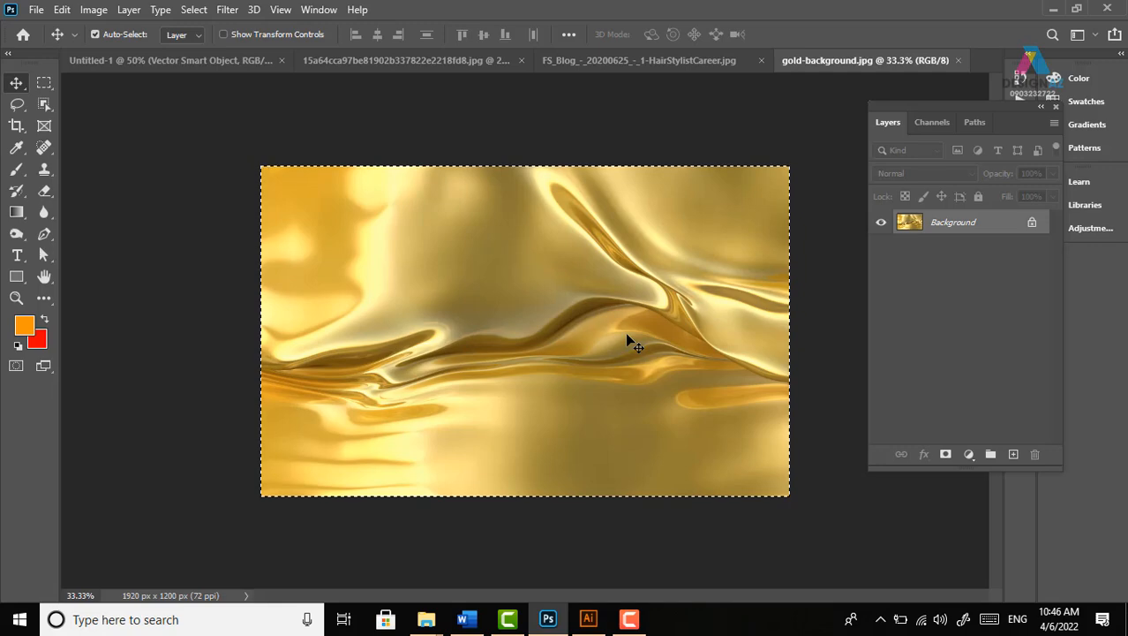
click(958, 60)
key(ctrl+v)
key(ctrl)
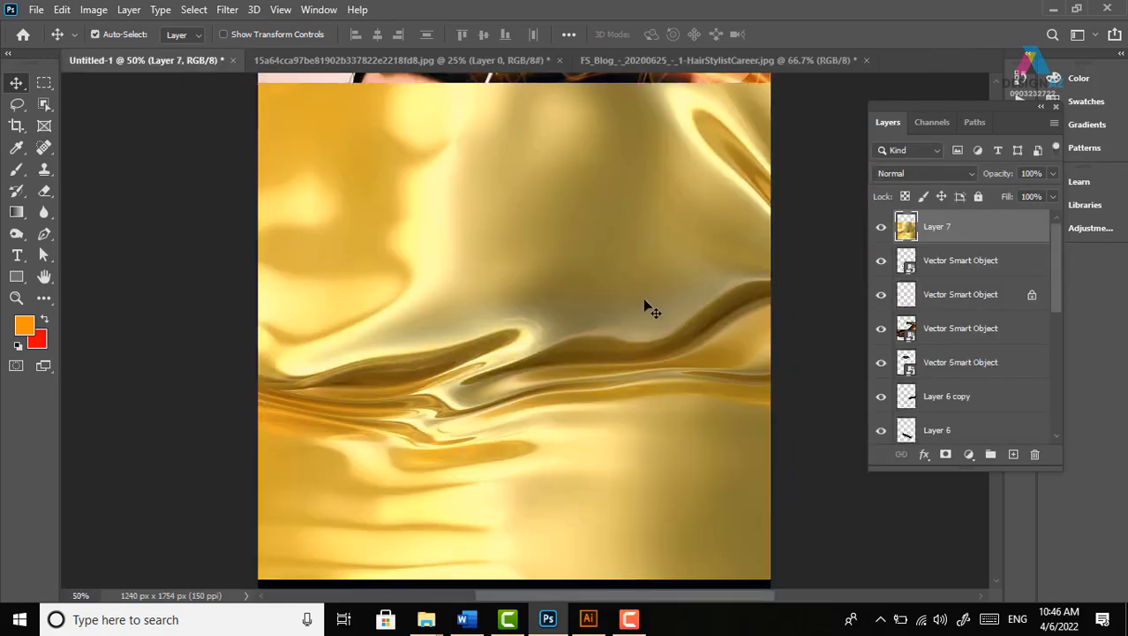
key(ctrl+alt+g)
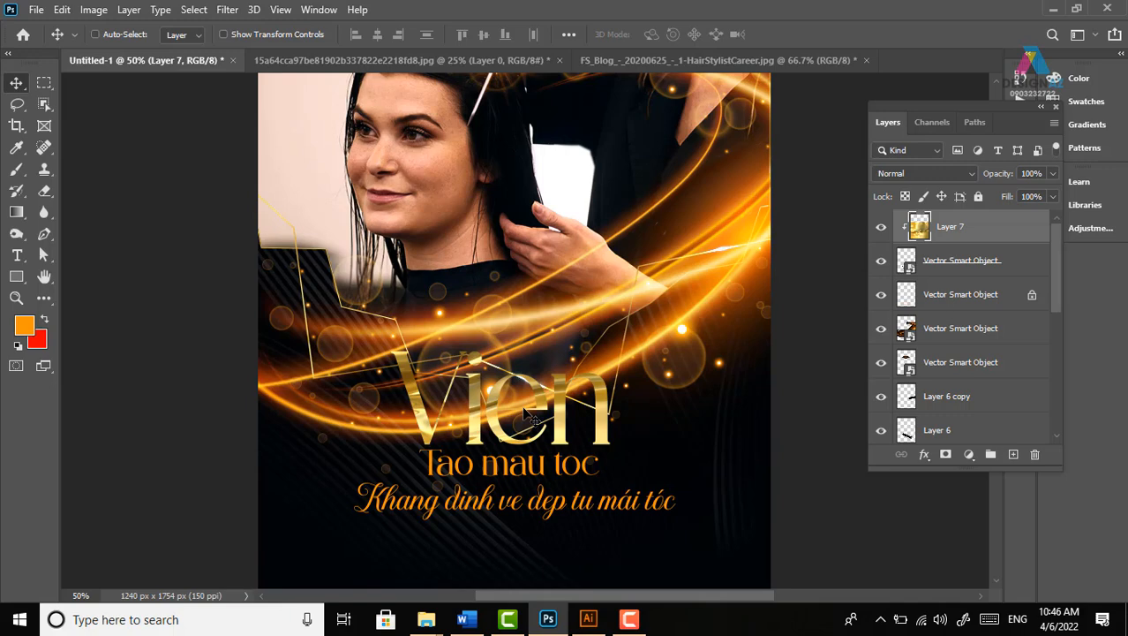
Merge the clipped gold texture with the "Vien" Smart Object into a single layer
key(ctrl+plus)
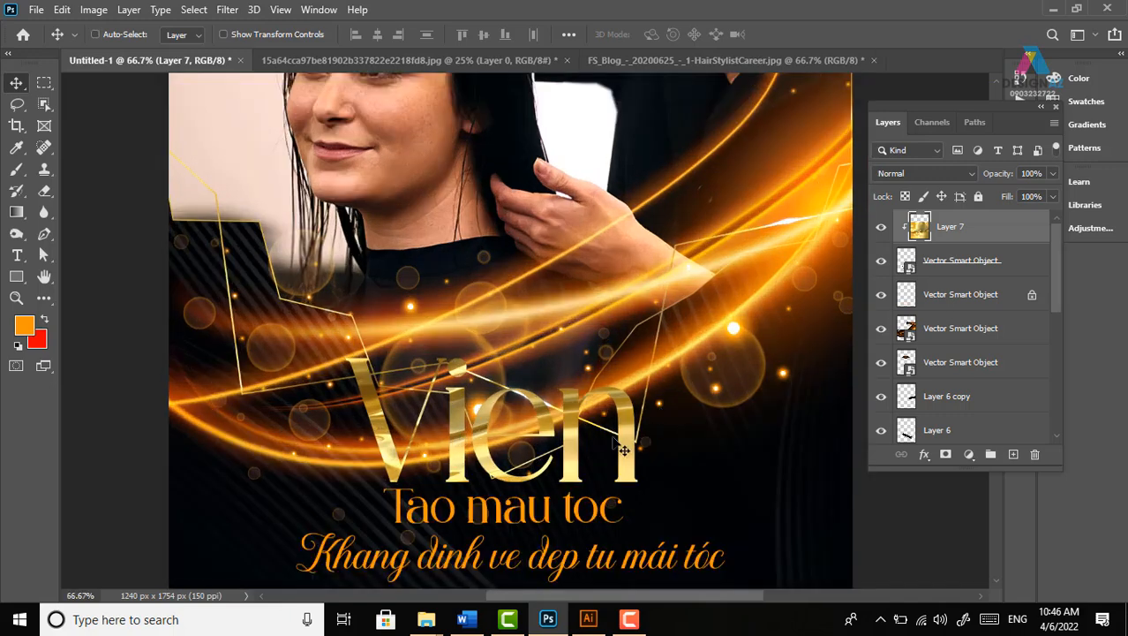
scroll(623, 448, down, 3)
key(ctrl+plus)
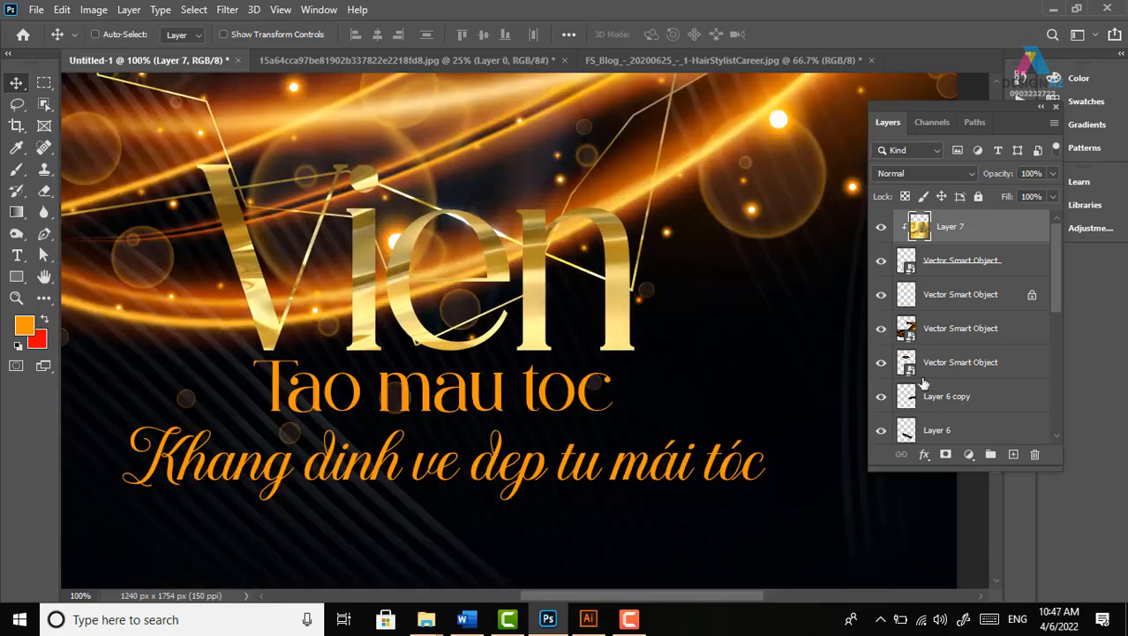
shift+click(960, 265)
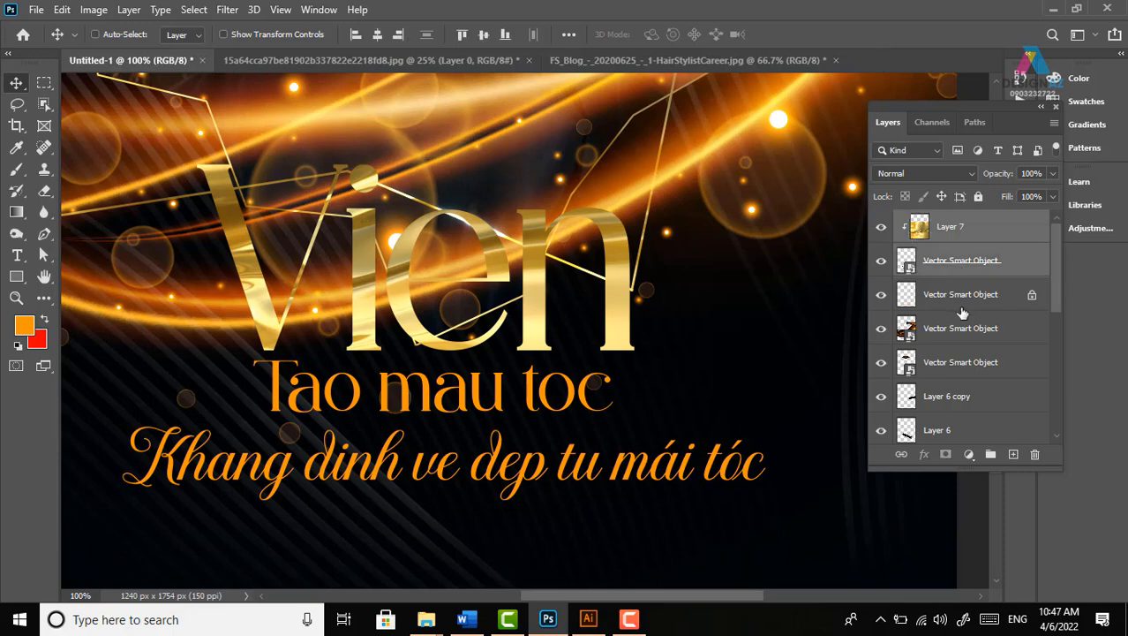
key(ctrl+e)
drag(389, 233, 381, 196)
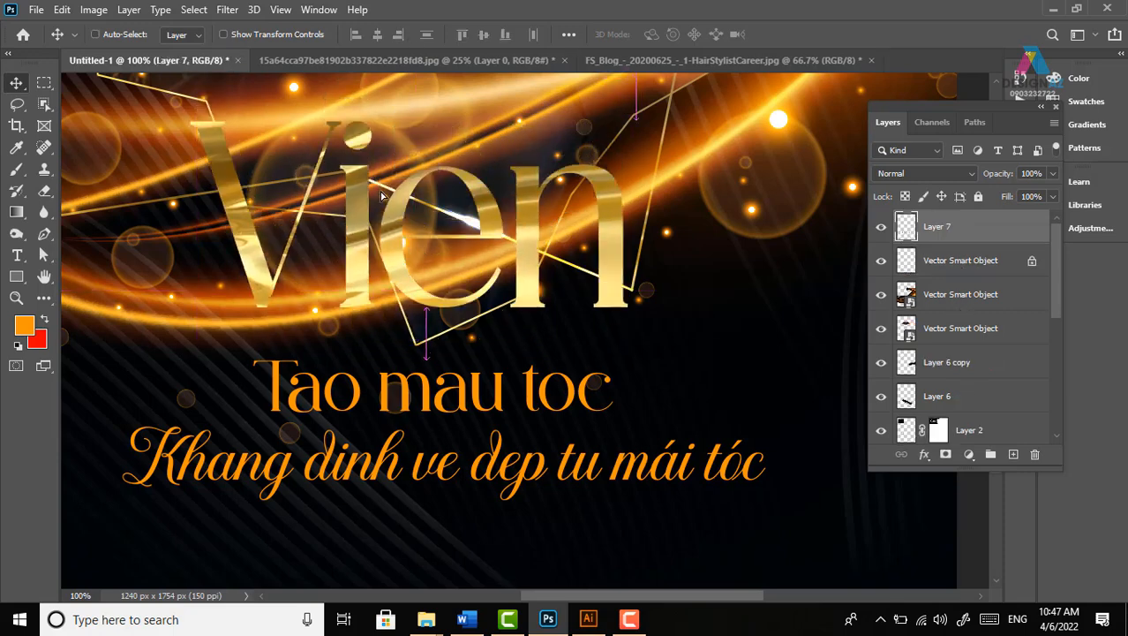
key(ctrl+z)
key(ctrl+plus)
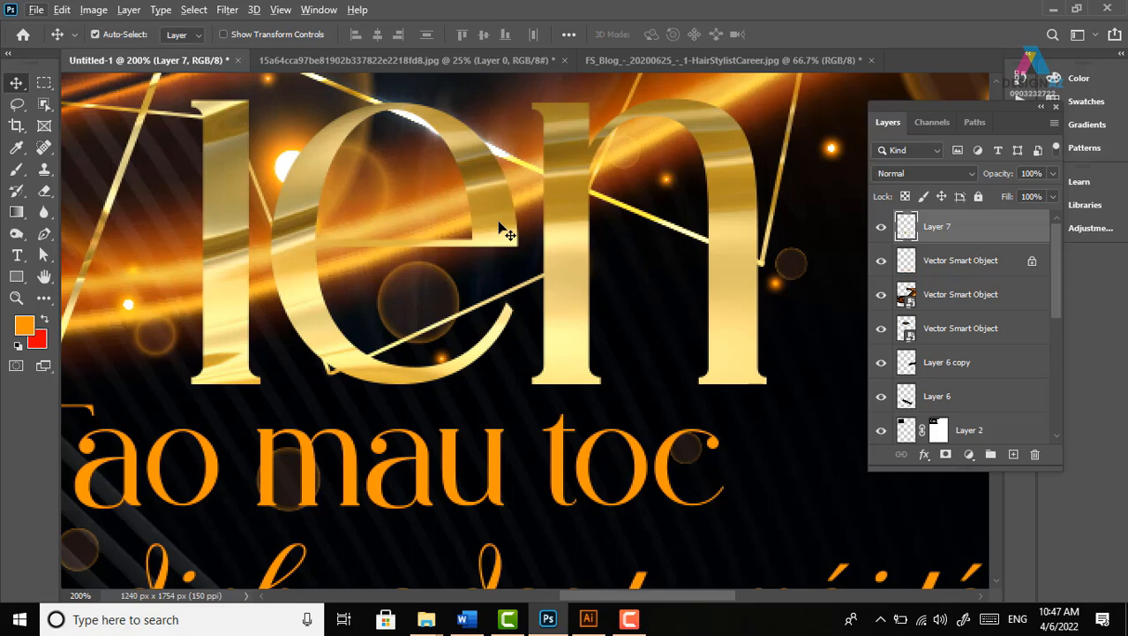
key(ctrl+v)
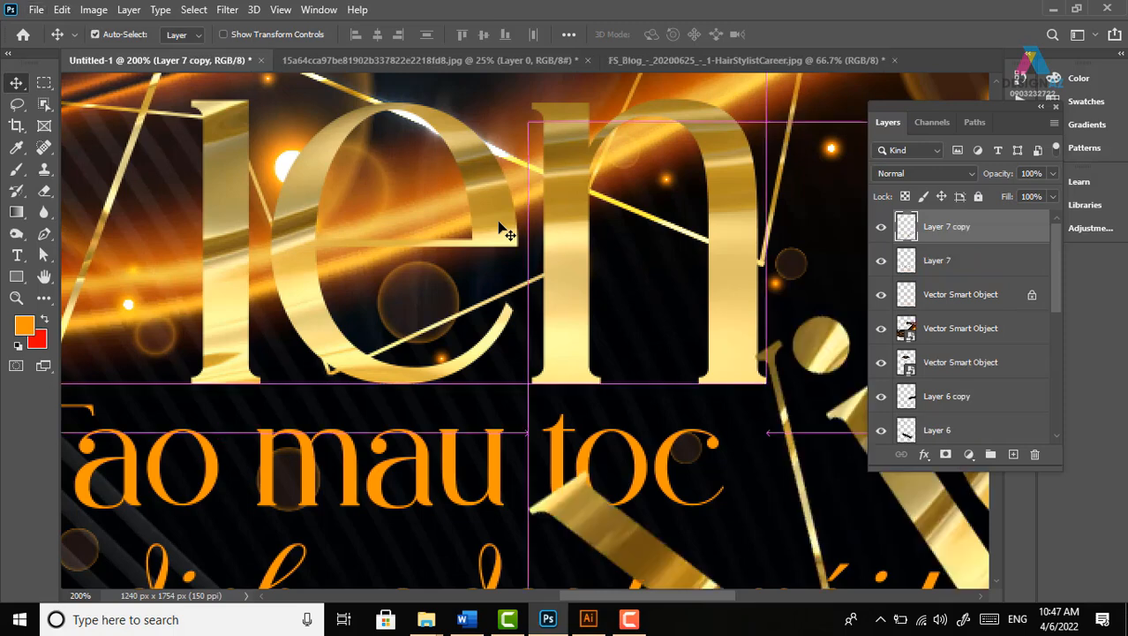
key(ctrl+z)
key(ctrl+t)
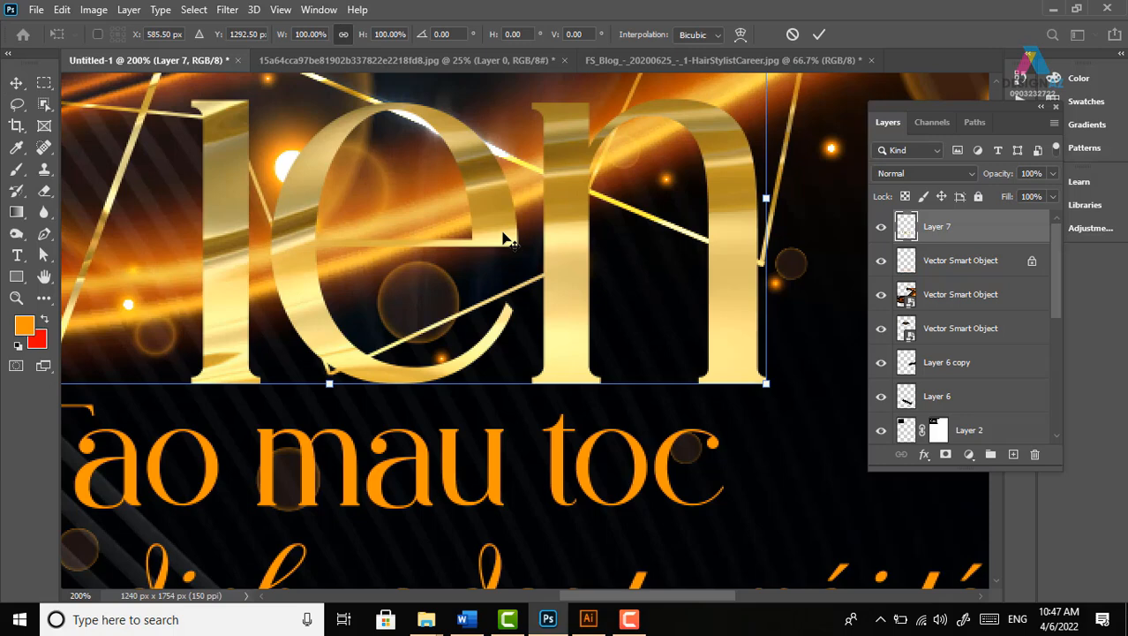
key(Return)
Duplicate the gold "Vien" layer and nudge the copy slightly right and down
key(ctrl+j)
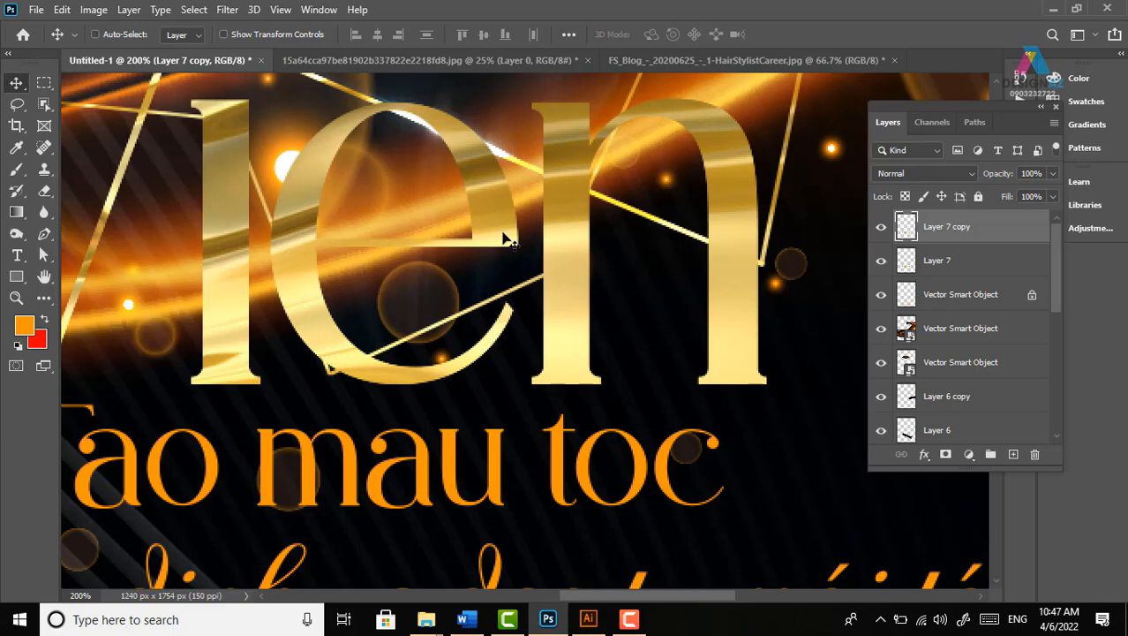
key(Right)
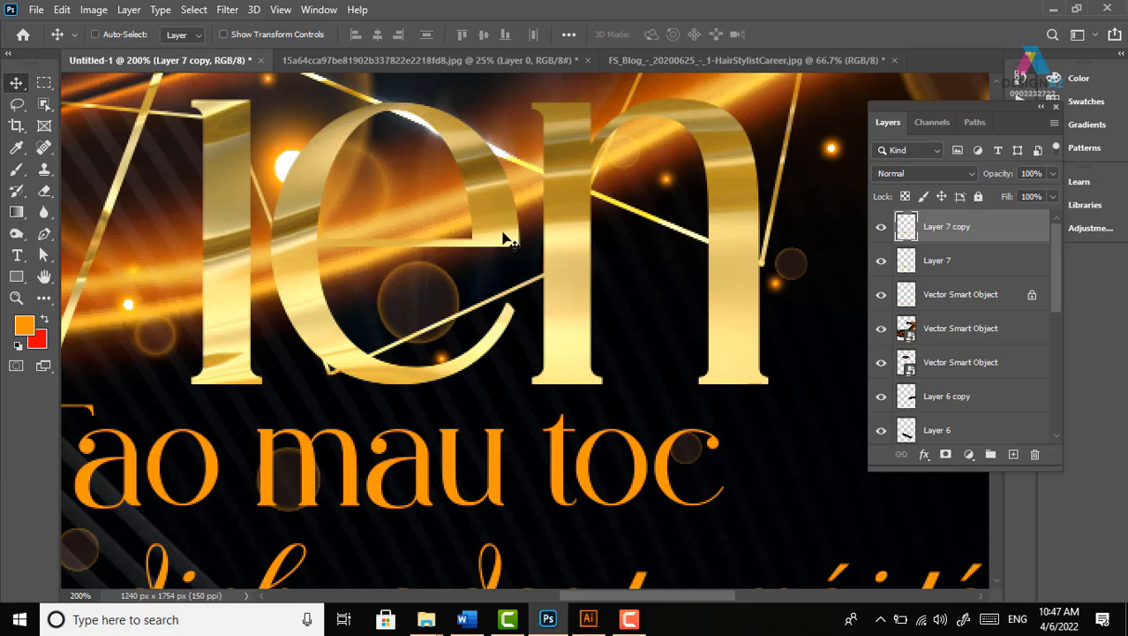
key(Right)
key(Down)
key(Down)
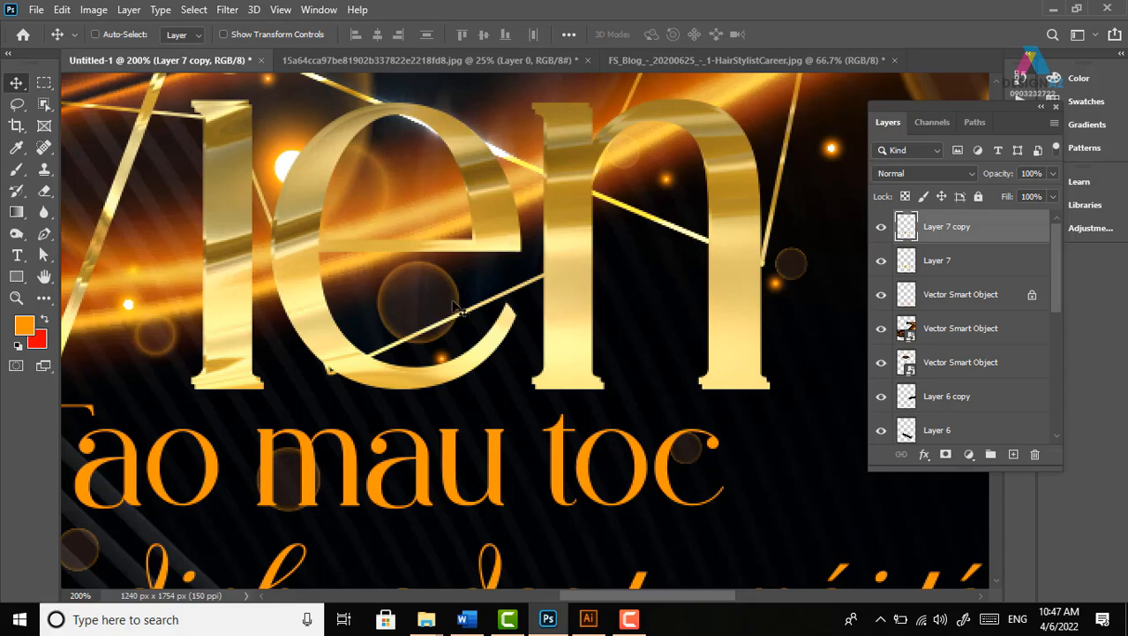
Darken the "Vien" copy with Levels, setting the black input level to 99
key(ctrl+minus)
key(ctrl+minus)
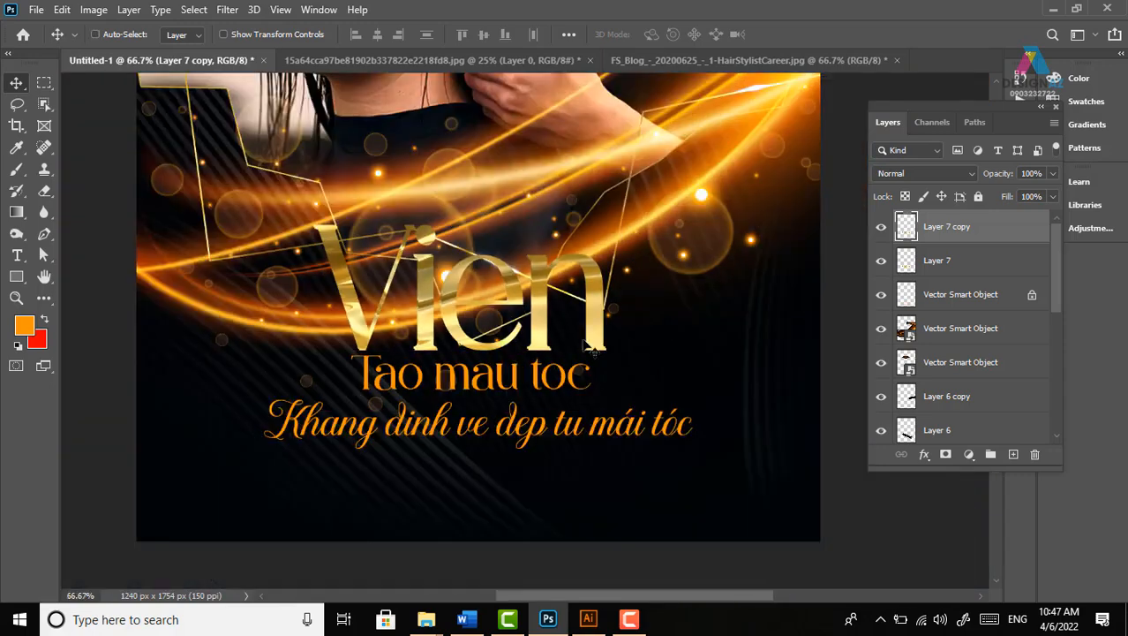
key(ctrl+plus)
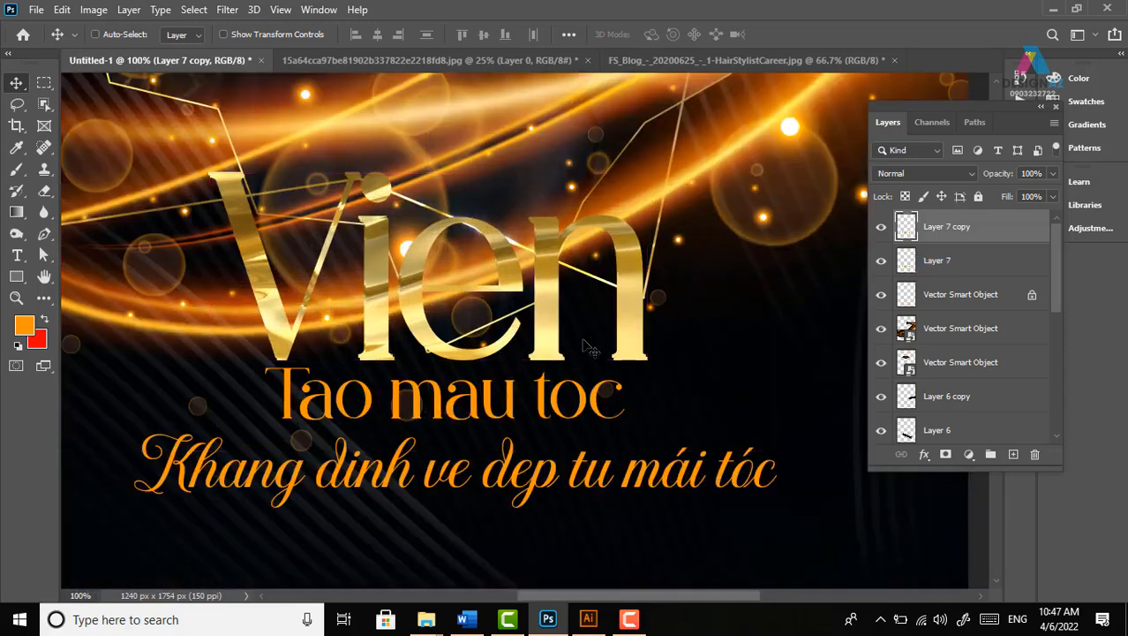
key(ctrl+l)
drag(791, 256, 871, 254)
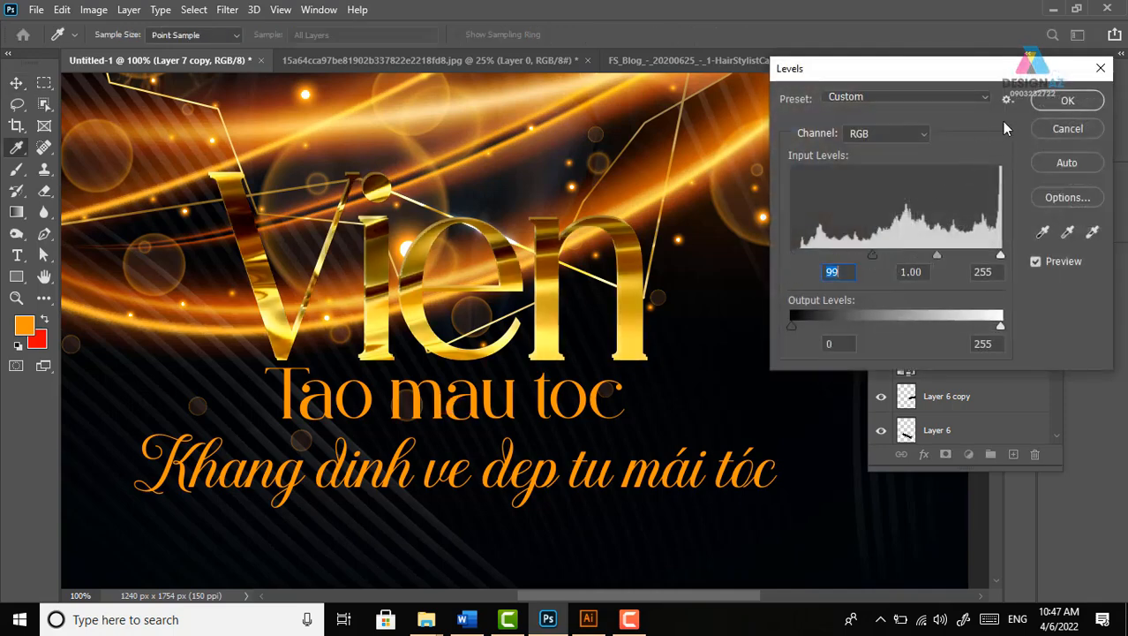
click(1042, 103)
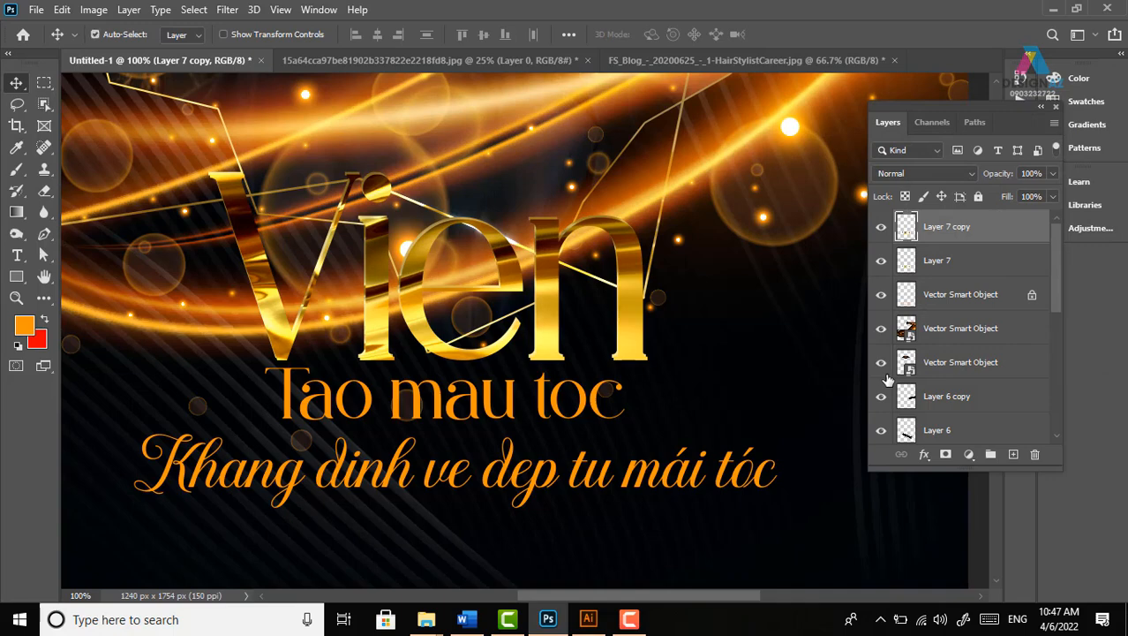
Place the darkened copy behind the original "Vien" layer and offset it 1 px right and 1 px down with Free Transform
key(ctrl+bracketleft)
drag(601, 351, 605, 350)
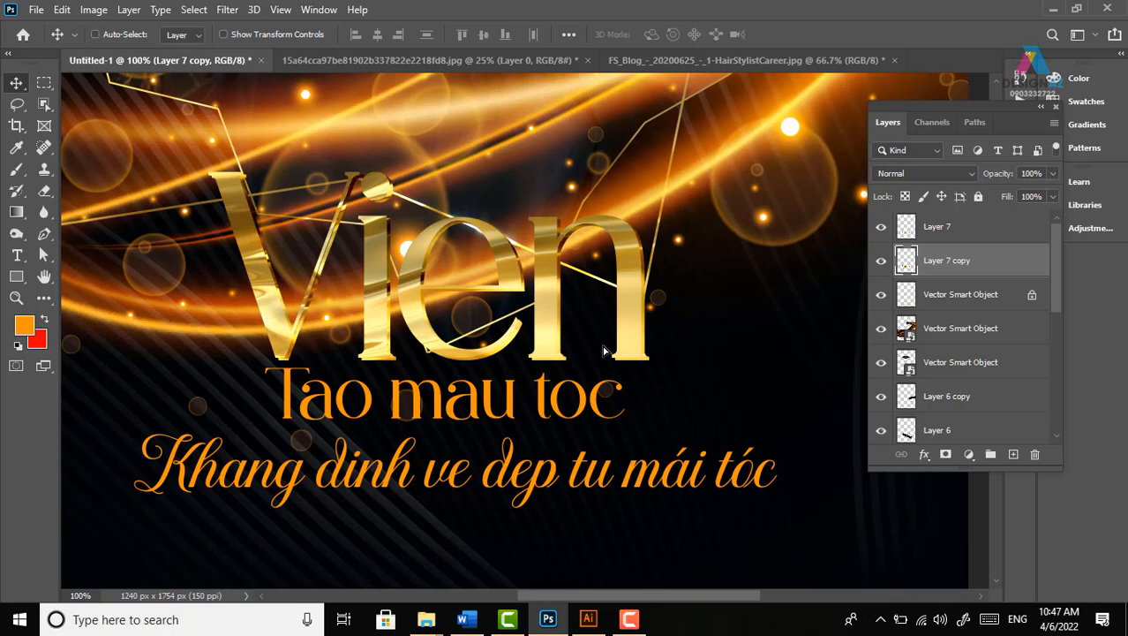
key(ctrl+plus)
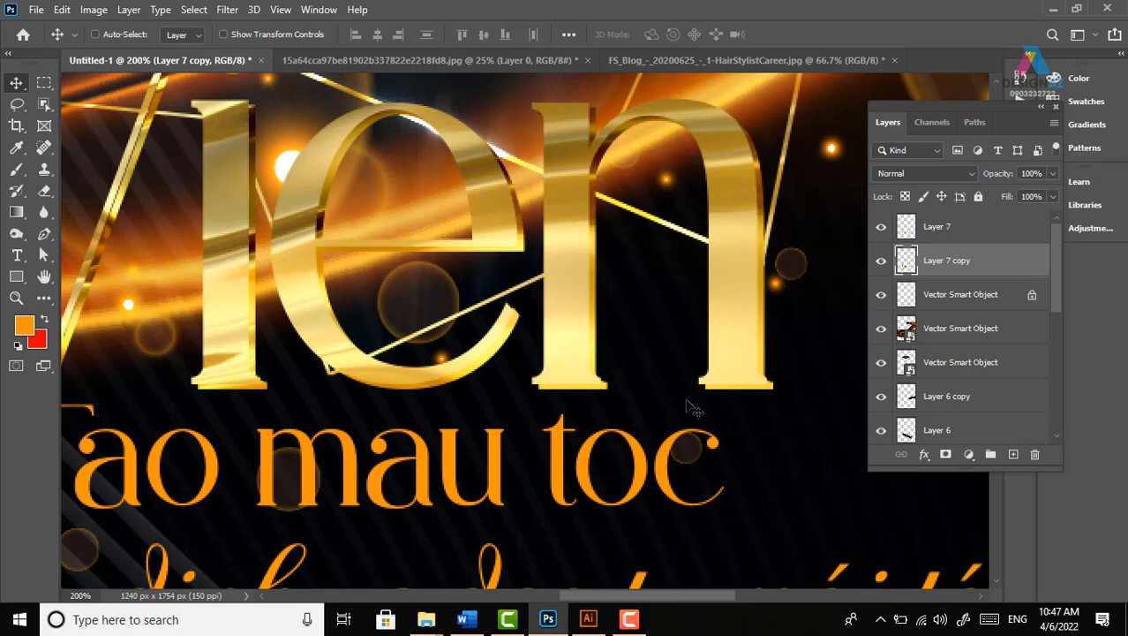
key(ctrl)
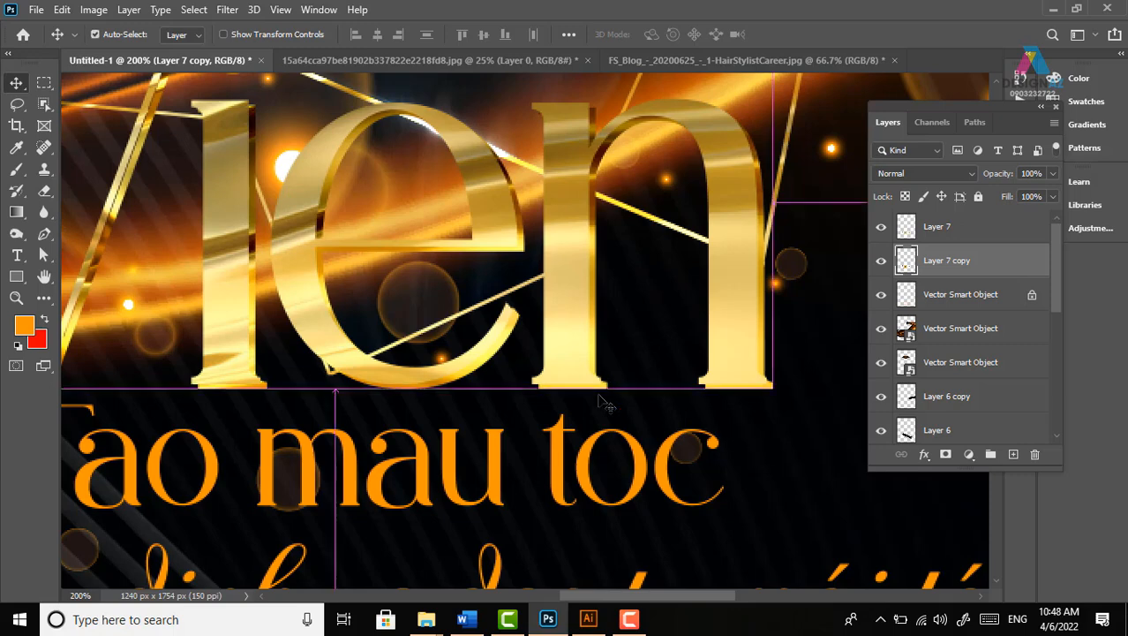
key(ctrl+t)
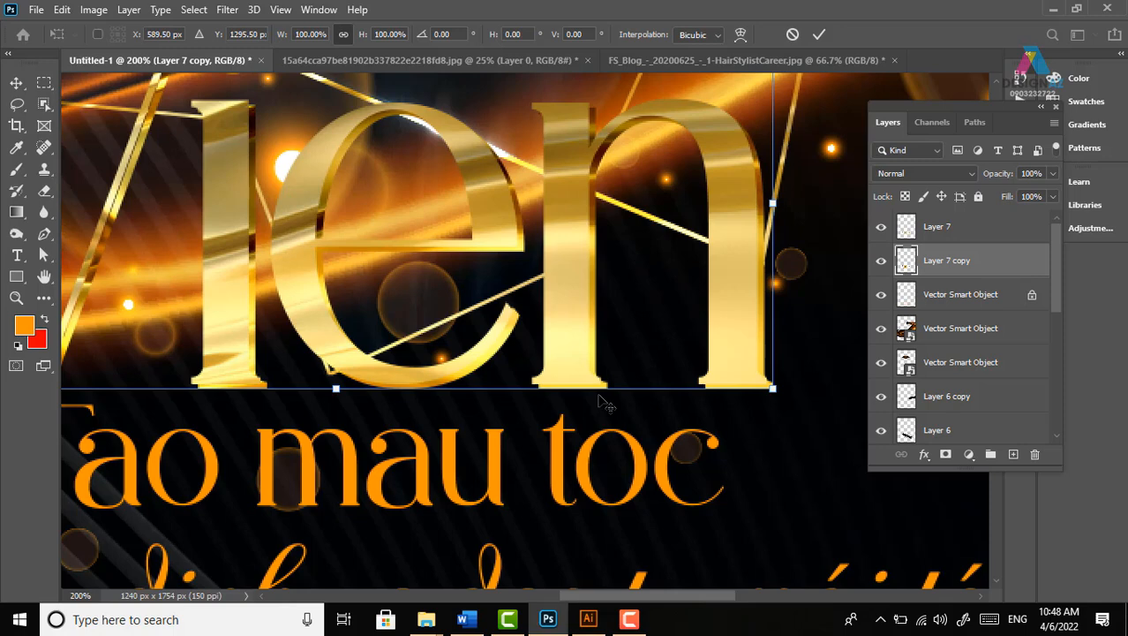
key(Right)
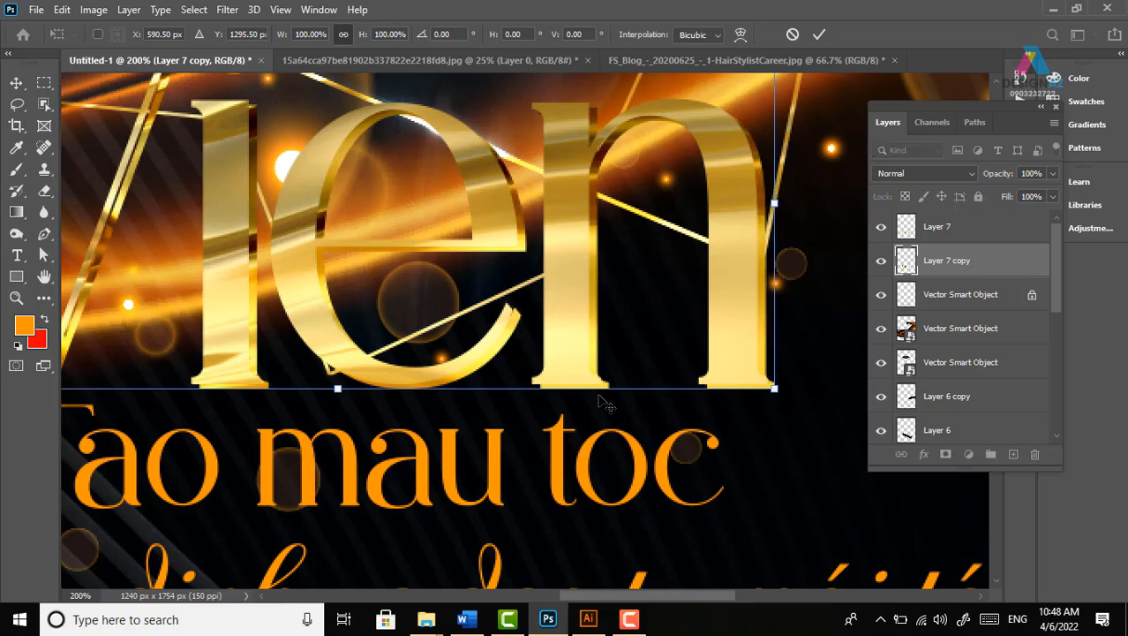
key(Down)
key(Return)
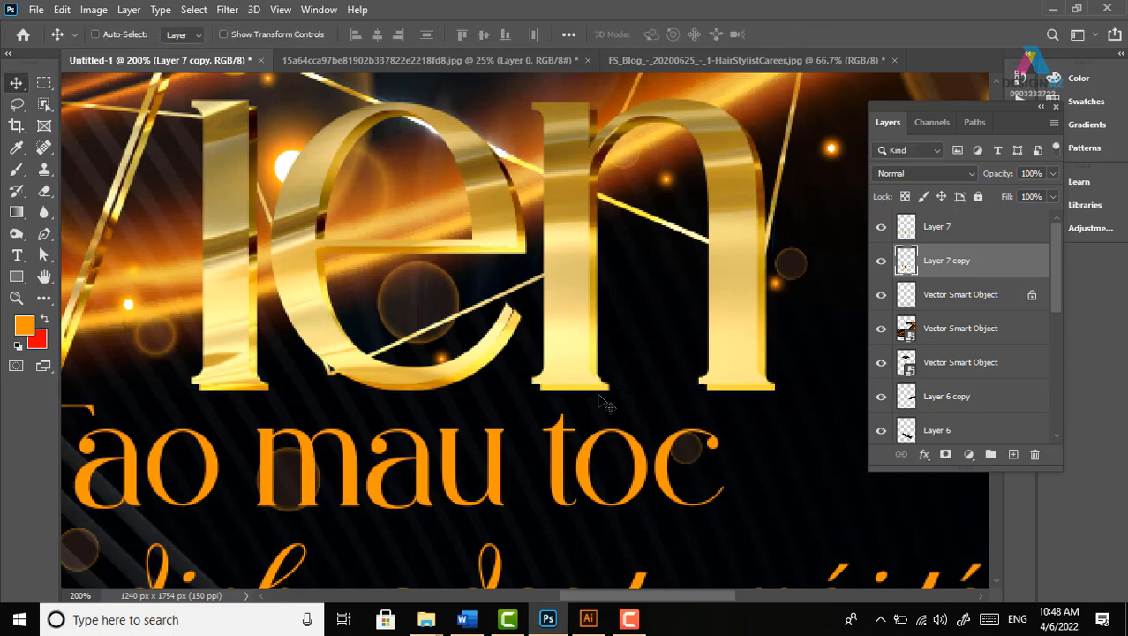
Repeat the offset transform on duplicates of the darkened copy, adding 13 more layers to give "Vien" a thick 3D extrusion
key(ctrl+alt+shift+t)
key(ctrl+alt+shift+t)
key(ctrl+alt+shift+t)
key(ctrl+alt+shift+t)
key(ctrl+alt+shift+t)
key(ctrl+alt+shift+t)
key(ctrl+alt+shift+t)
key(ctrl+alt+shift+t)
key(ctrl+alt+shift+t)
key(ctrl+alt+shift+t)
key(ctrl+alt+shift+t)
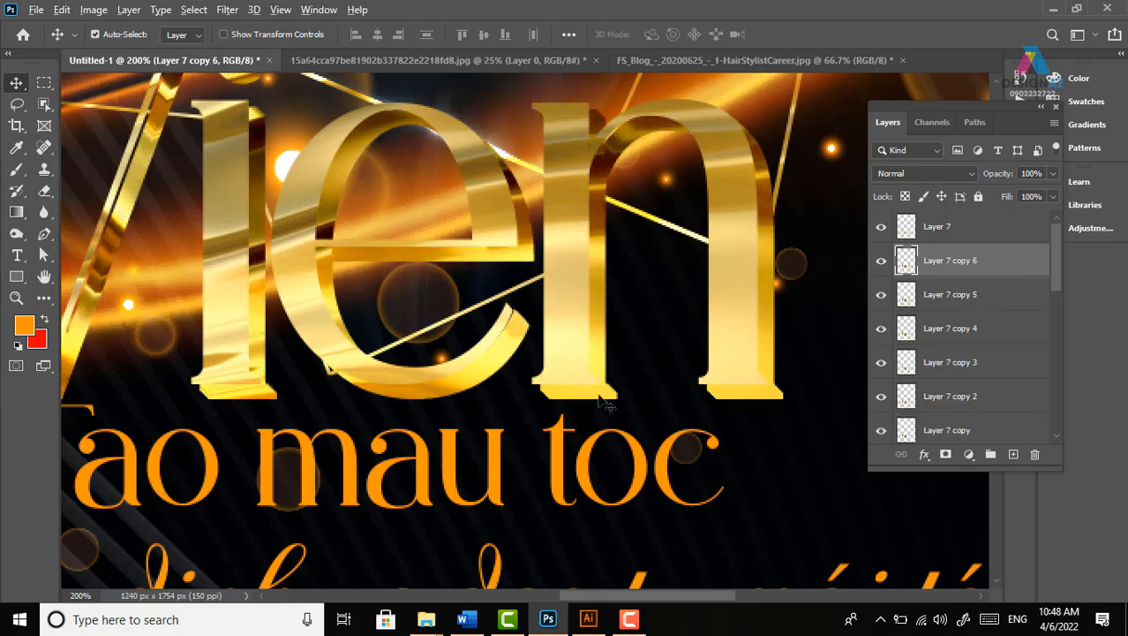
key(ctrl+alt+shift+t)
key(ctrl+alt+shift+t)
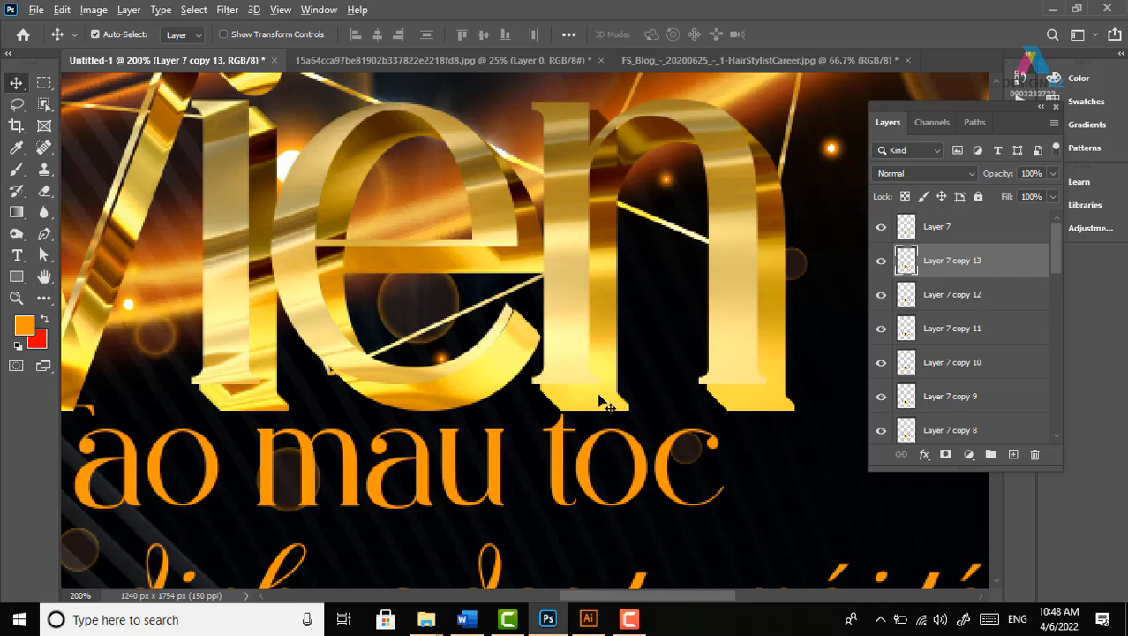
key(ctrl+minus)
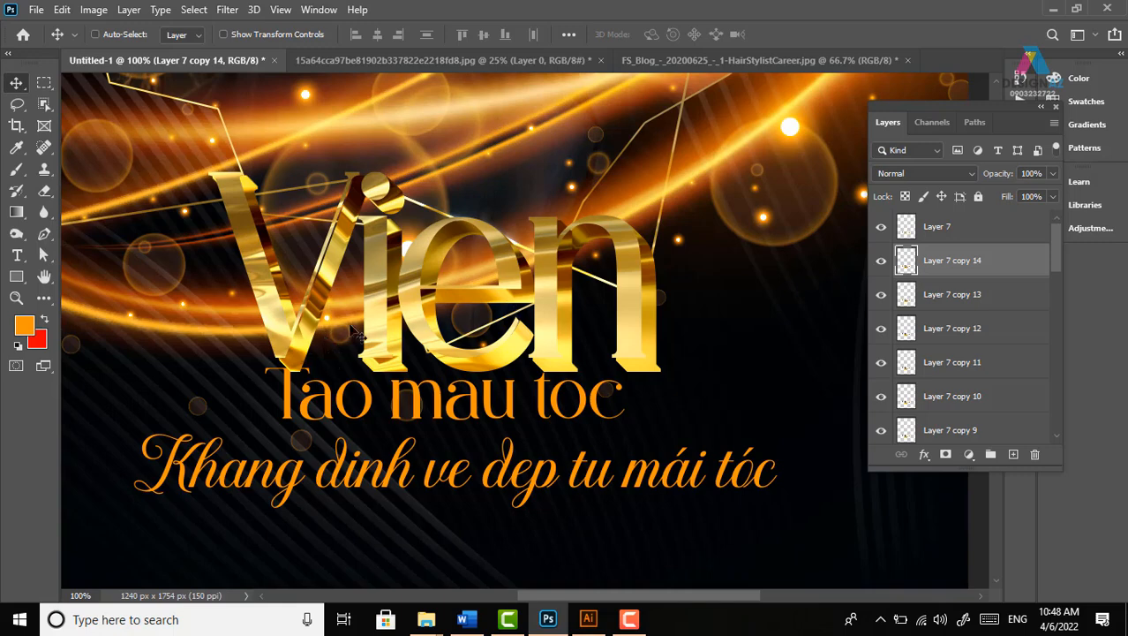
Select the original gold "Vien" layer above its extrusion copies
right_click(282, 338)
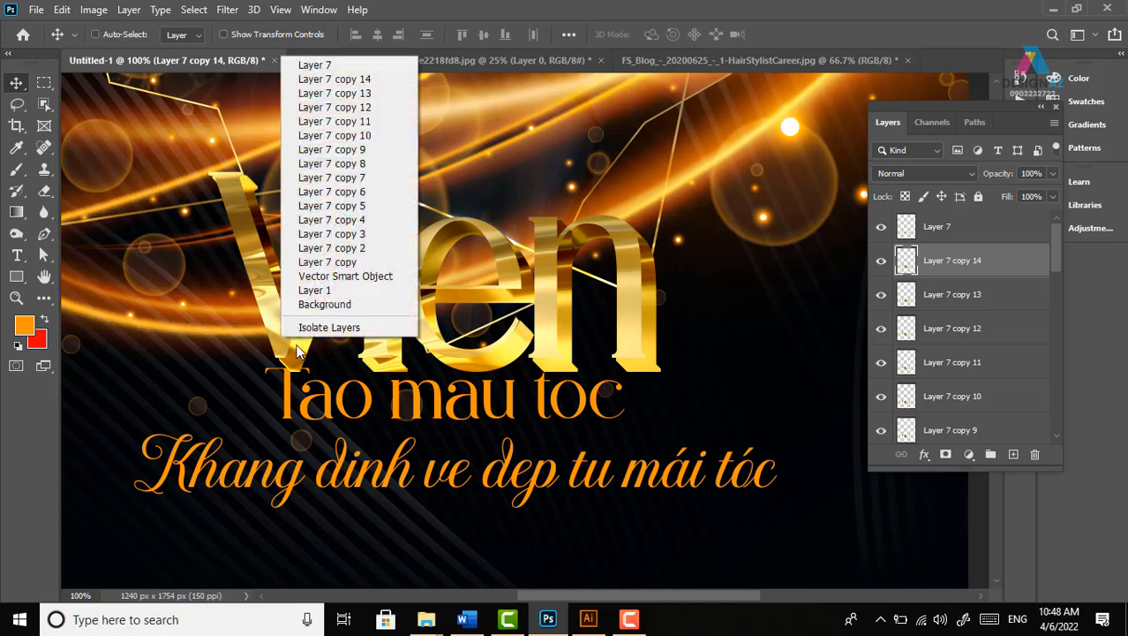
click(333, 67)
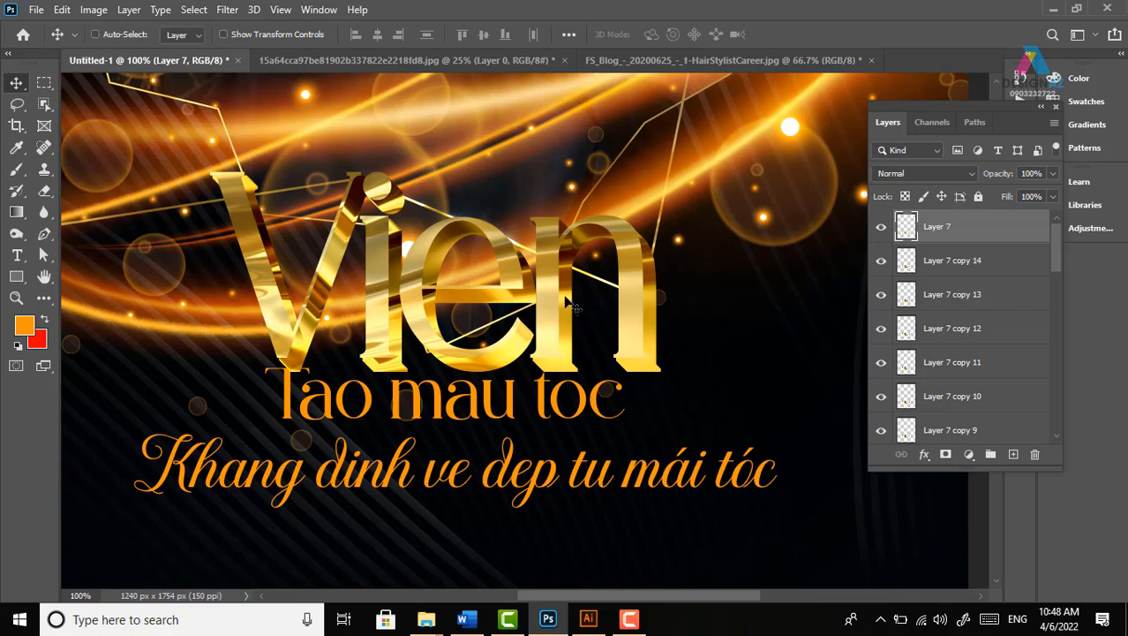
Select the light-effect layer set to Screen and add a layer mask to it
key(ctrl+minus)
right_click(643, 224)
click(677, 233)
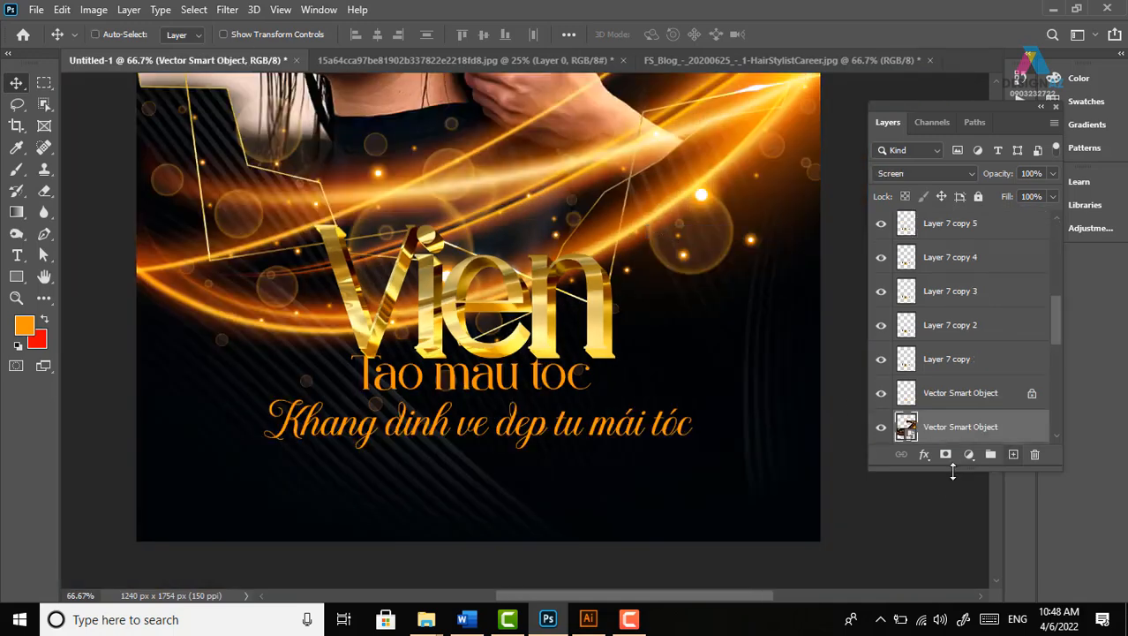
click(945, 454)
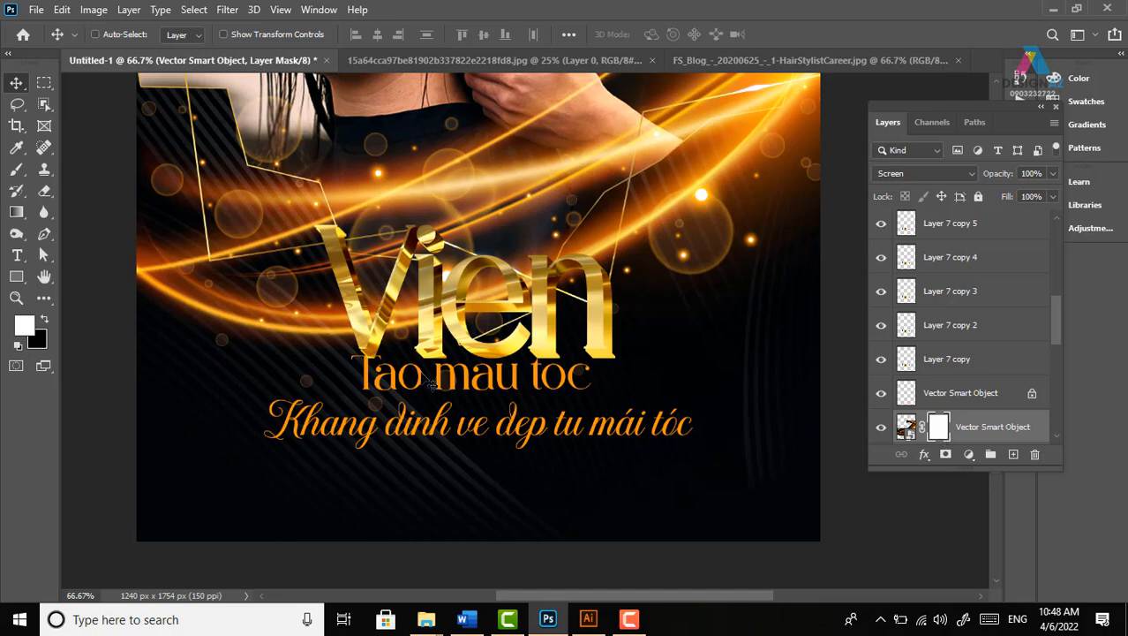
Paint black on the mask with a soft brush at 48% opacity to dim the light effects around the title text
key(b)
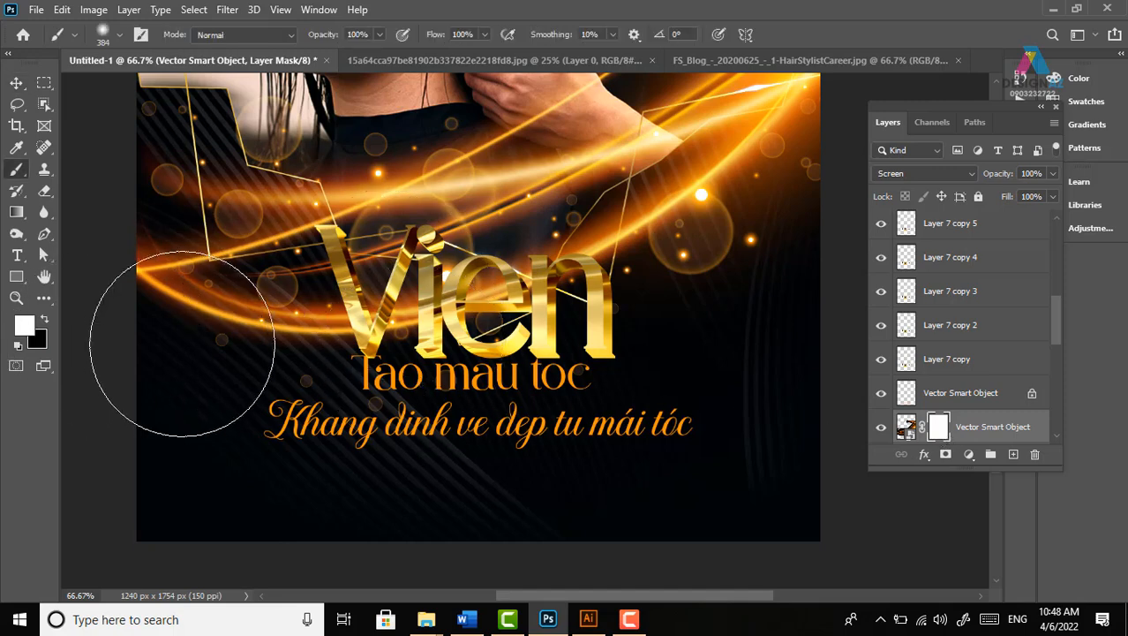
key(x)
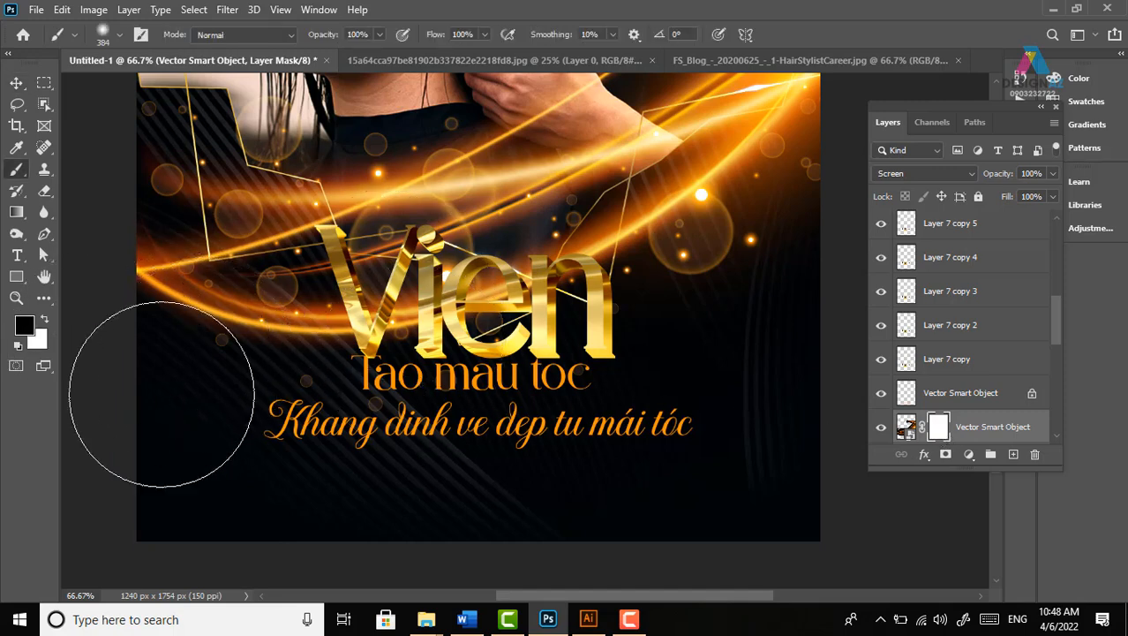
click(380, 35)
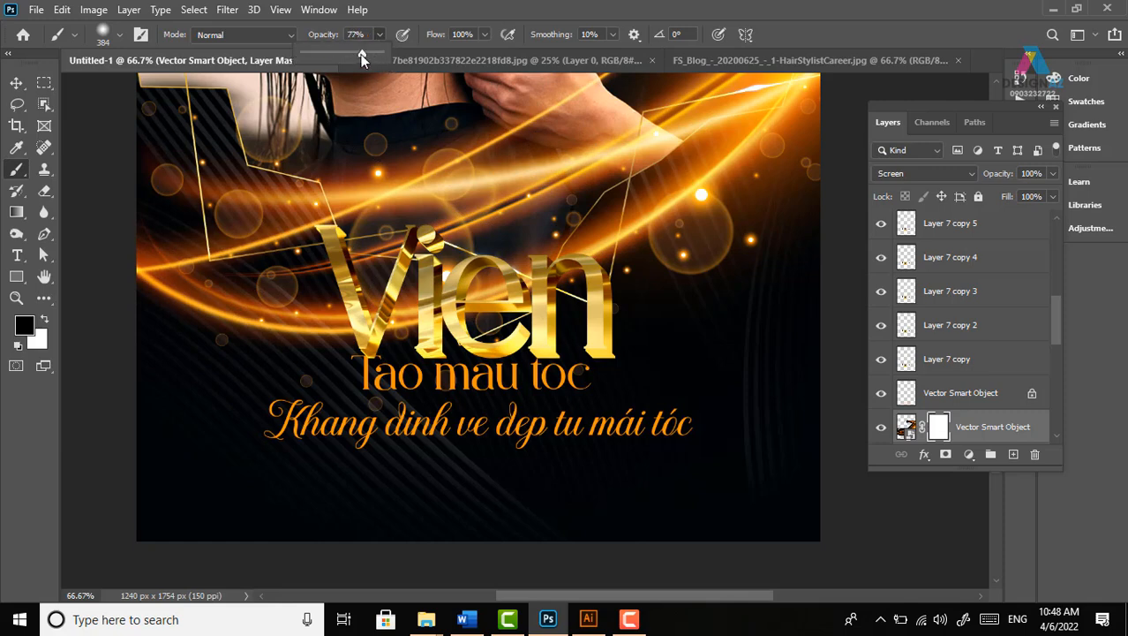
drag(350, 57, 339, 54)
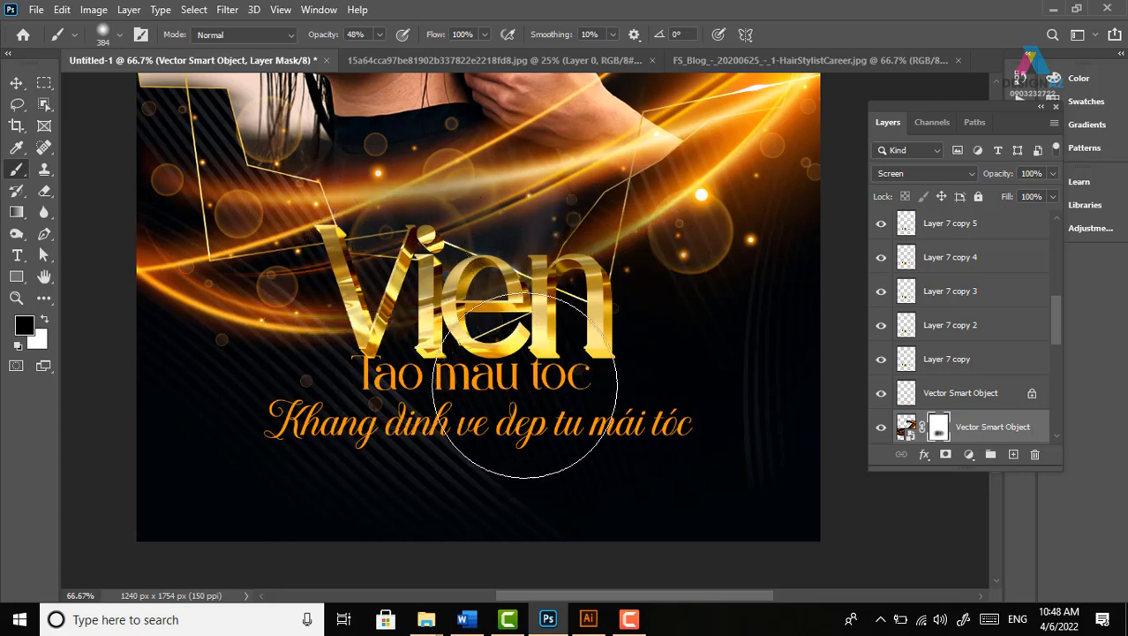
click(680, 214)
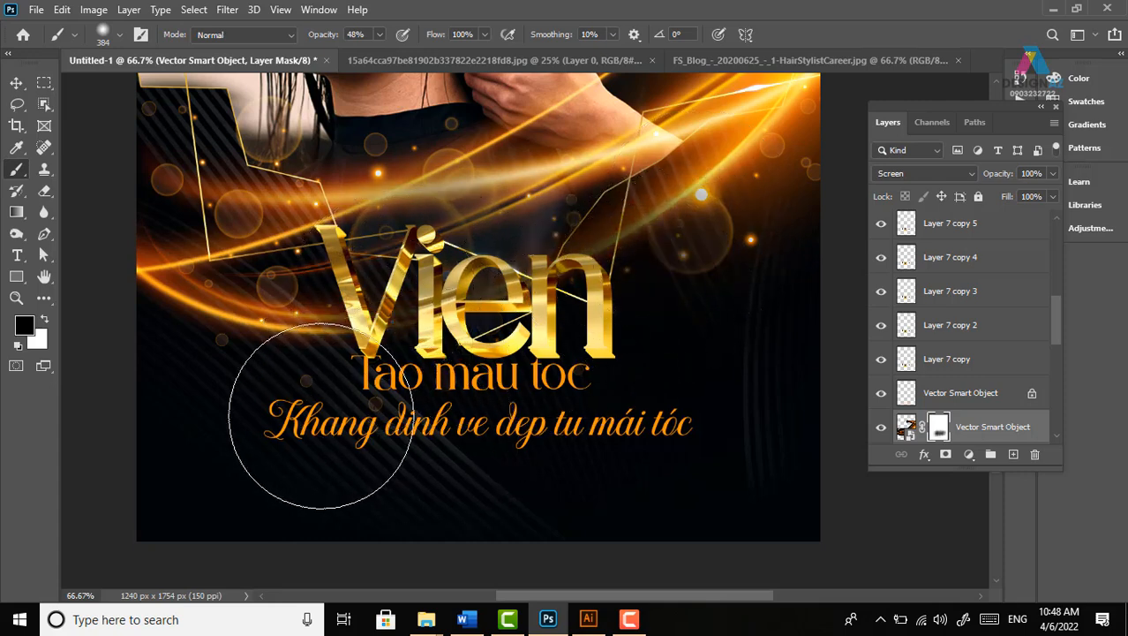
click(335, 359)
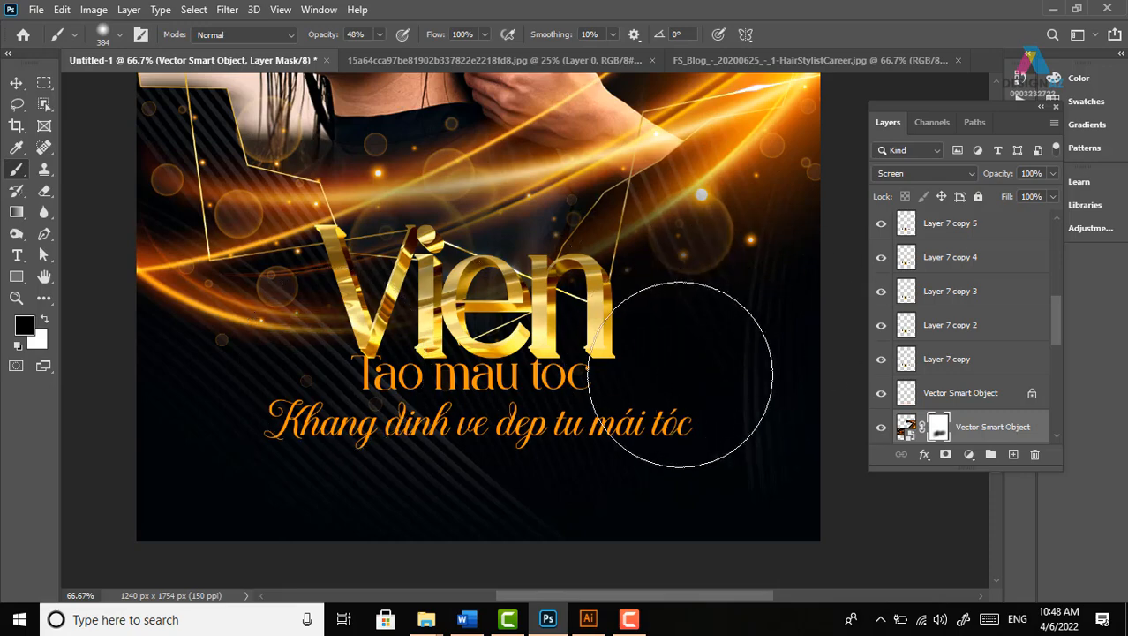
Examine the stacked layers at the gold line inside the letter "e" to find the one holding the line
scroll(705, 376, up, 1)
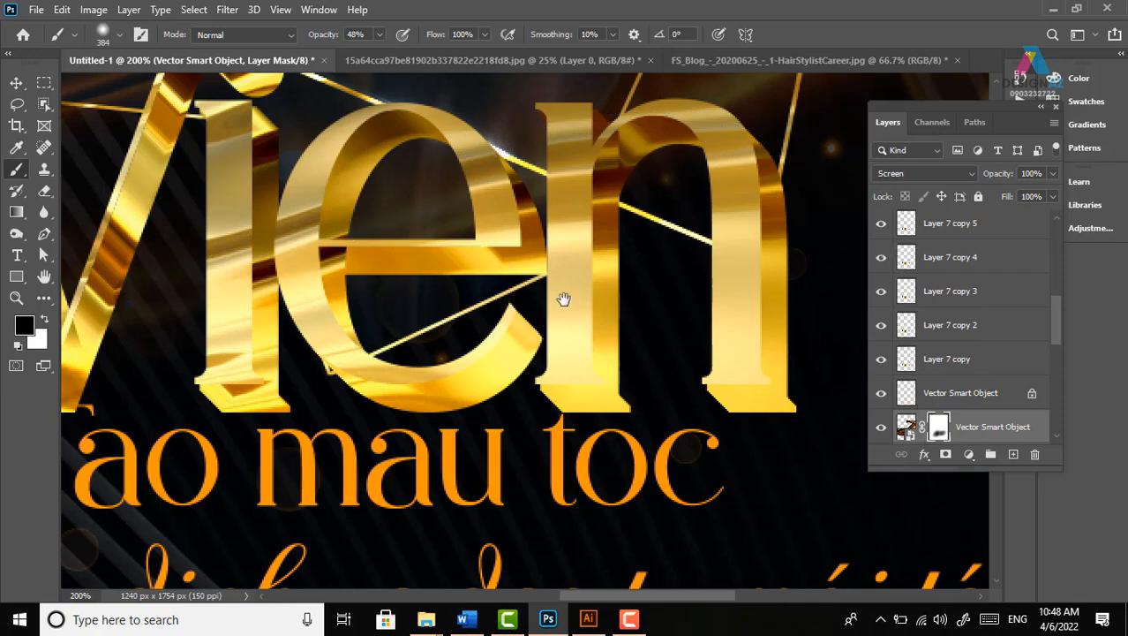
scroll(123, 190, up, 2)
click(17, 83)
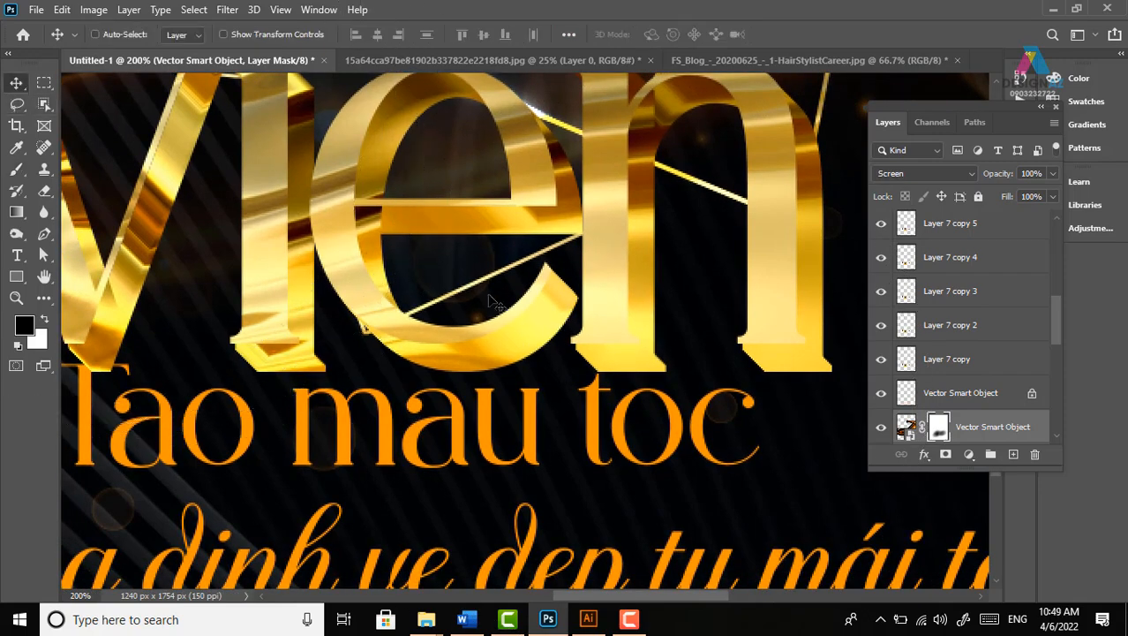
right_click(478, 287)
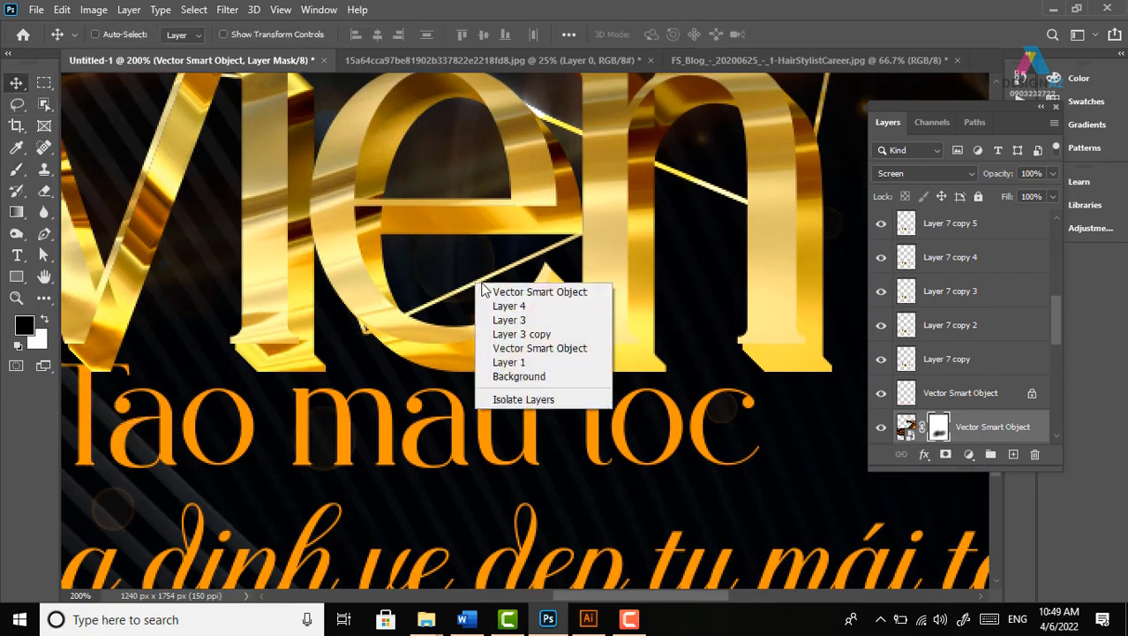
click(495, 292)
drag(1057, 336, 1052, 358)
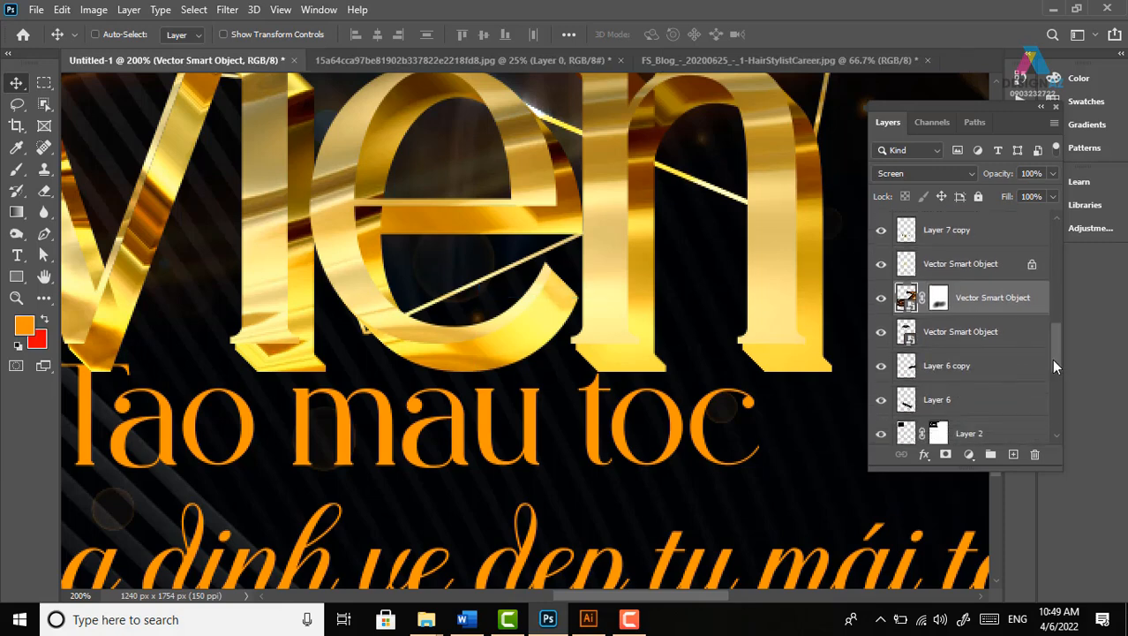
right_click(483, 287)
click(507, 305)
drag(492, 291, 493, 287)
right_click(497, 287)
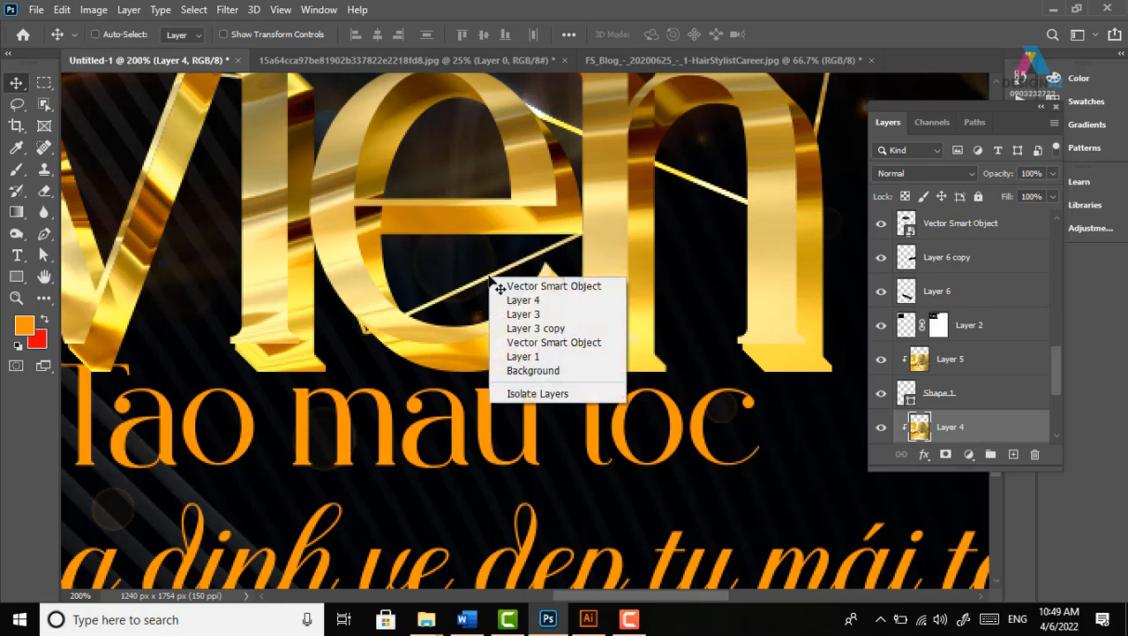
Select Layer 3, which holds the gold line, and nudge it right to tuck its loose end behind the letter "e"
click(508, 300)
drag(481, 284, 498, 284)
key(ctrl+z)
key(Right)
key(Right)
key(Right)
key(Right)
key(Right)
key(Right)
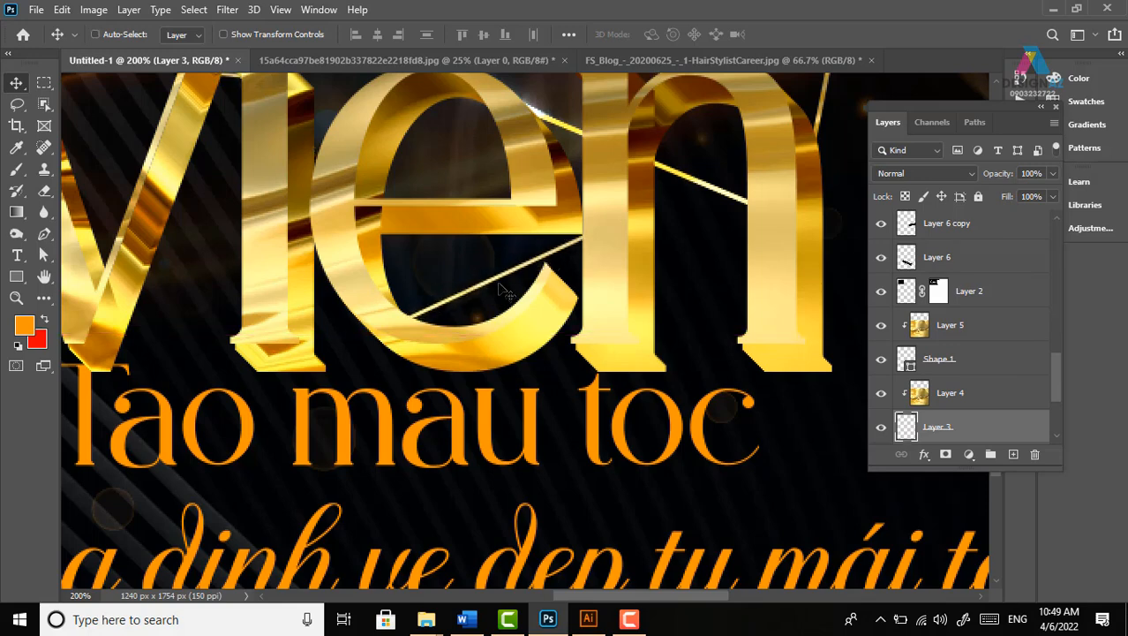
Select the front "Vien" layer and nudge it slightly down and right over its extrusion
right_click(270, 324)
click(283, 319)
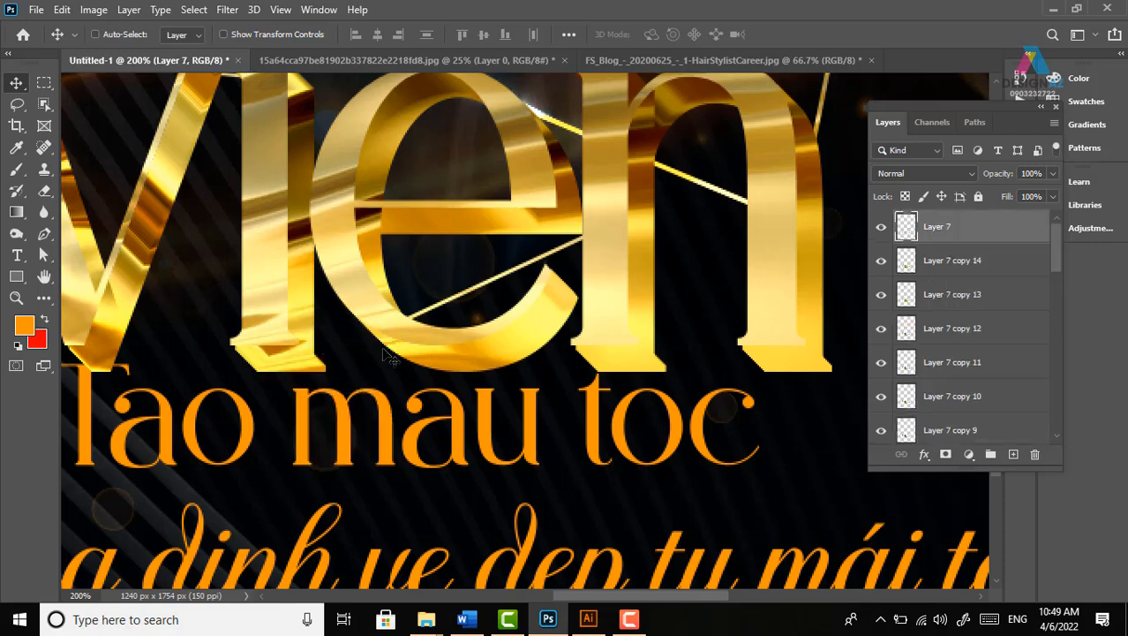
key(Down)
key(Down)
key(Right)
key(Right)
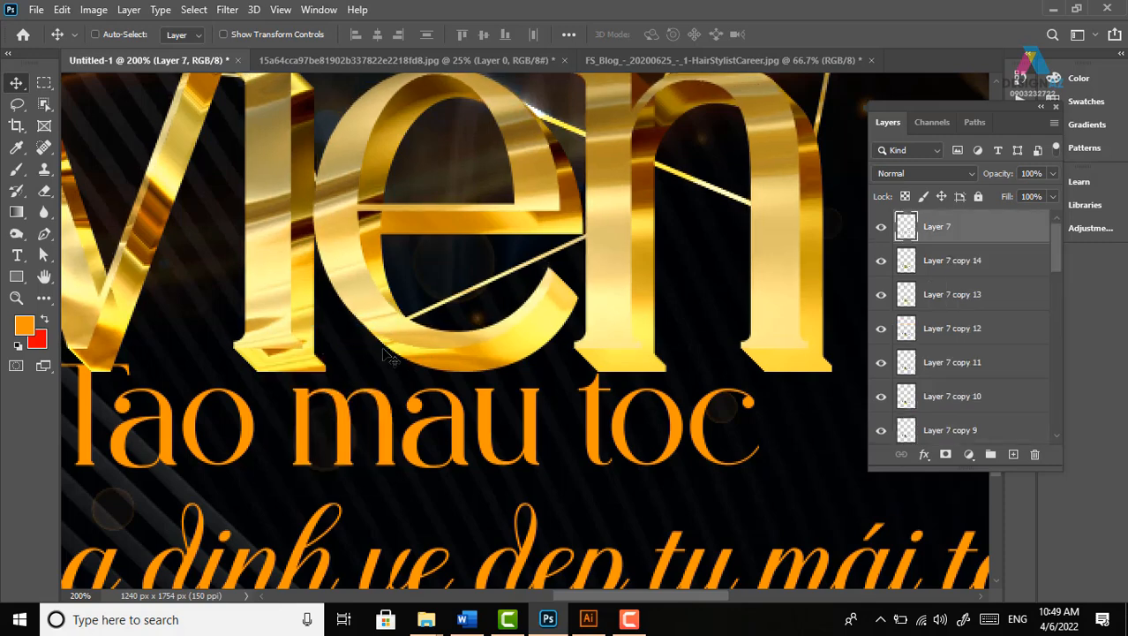
Enable an Inner Shadow layer style on the front "Vien" layer
key(ctrl+minus)
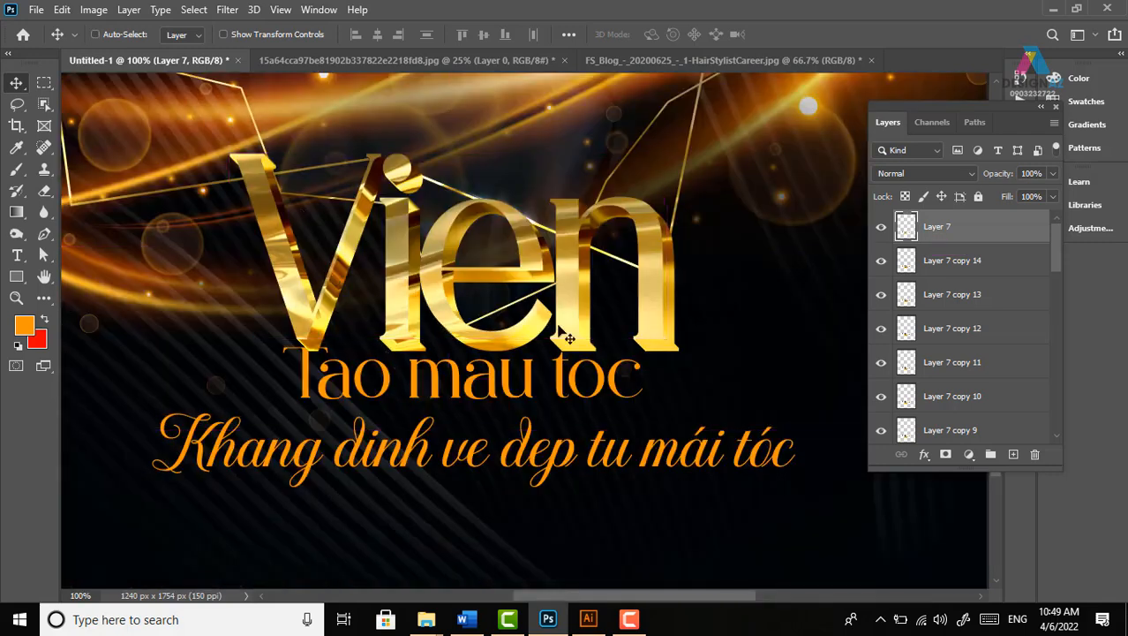
right_click(655, 236)
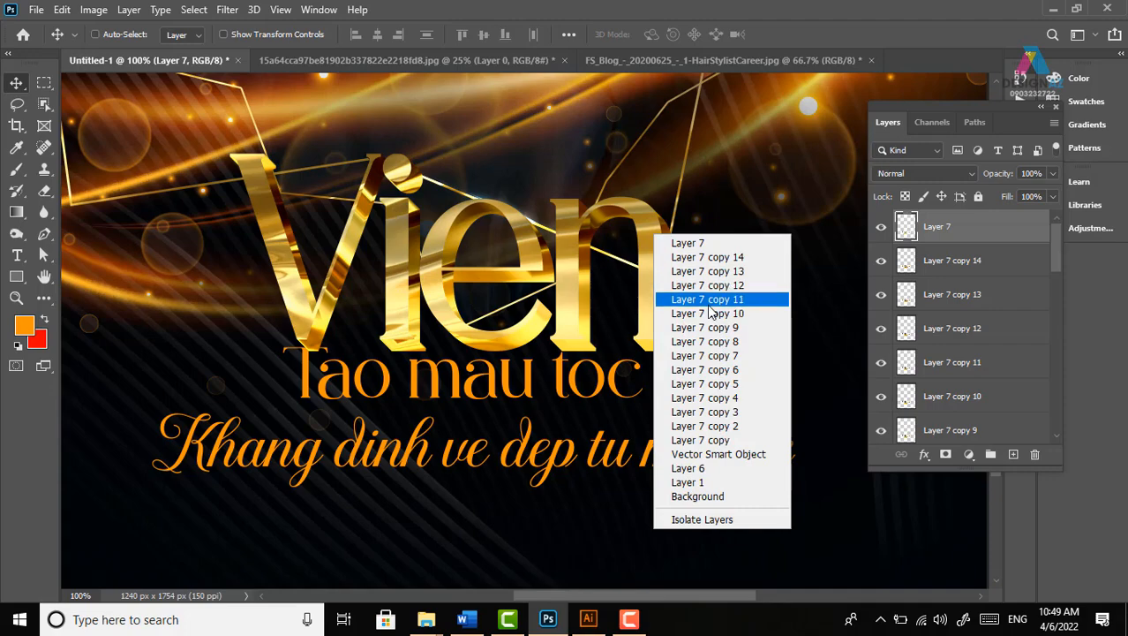
click(687, 243)
right_click(652, 240)
click(661, 232)
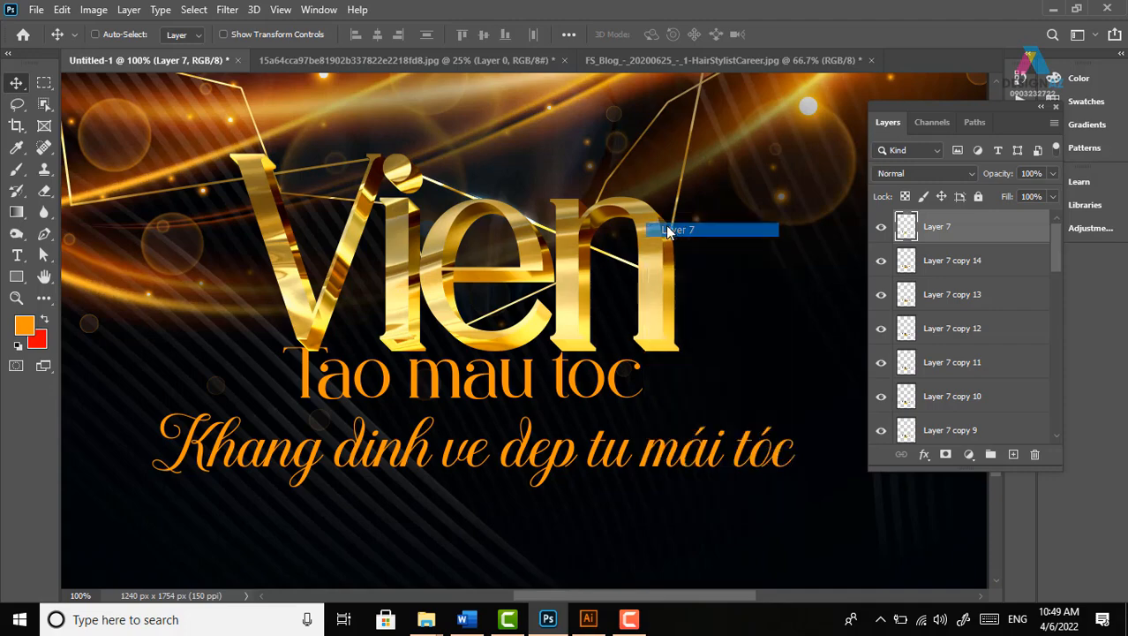
right_click(932, 230)
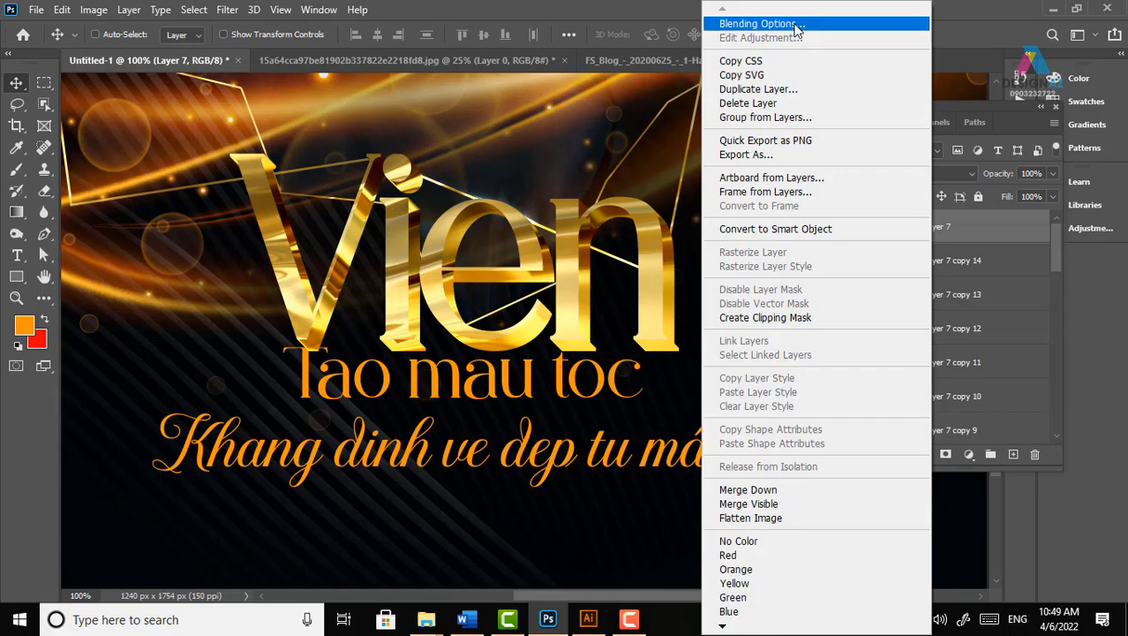
click(796, 26)
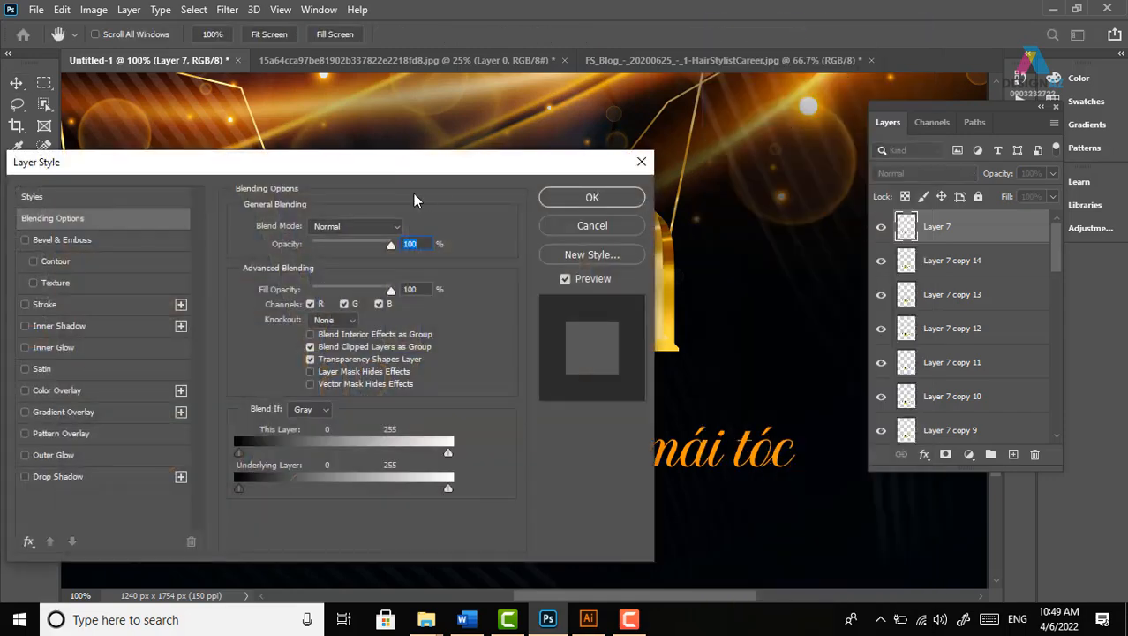
drag(389, 166, 928, 108)
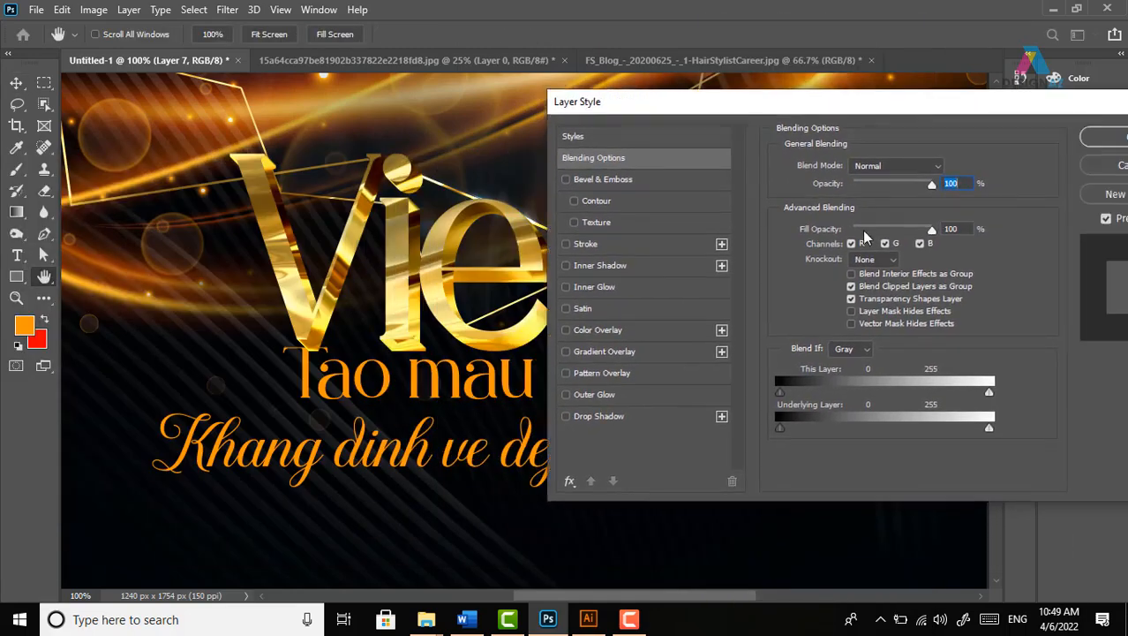
click(666, 265)
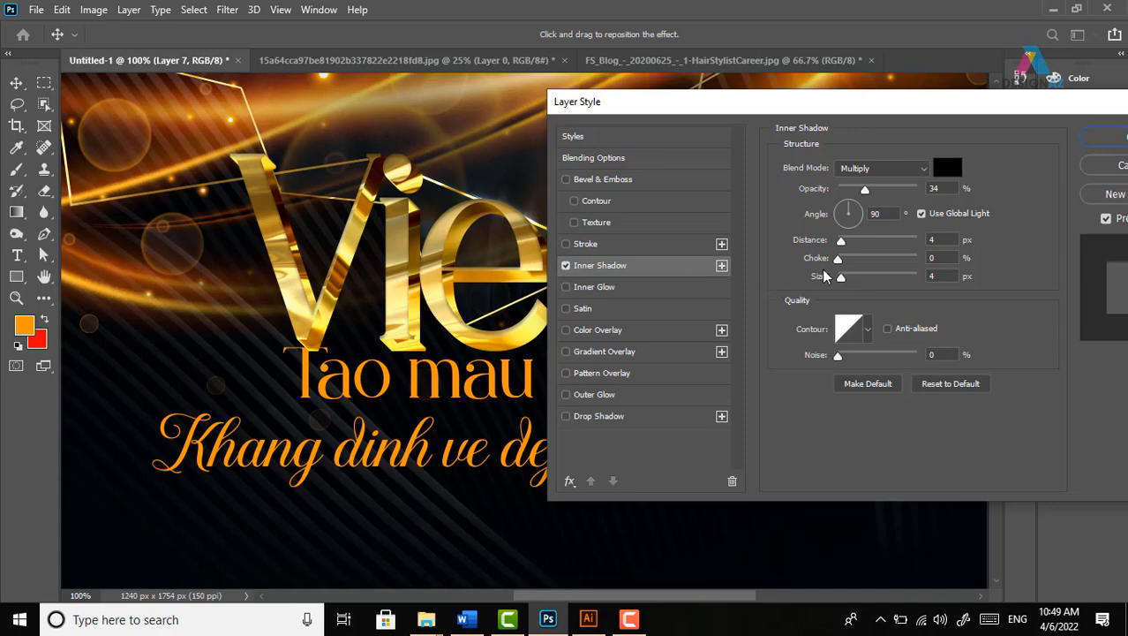
Set the inner shadow to Screen blend mode with white colour and 100% opacity, and apply the style
click(912, 170)
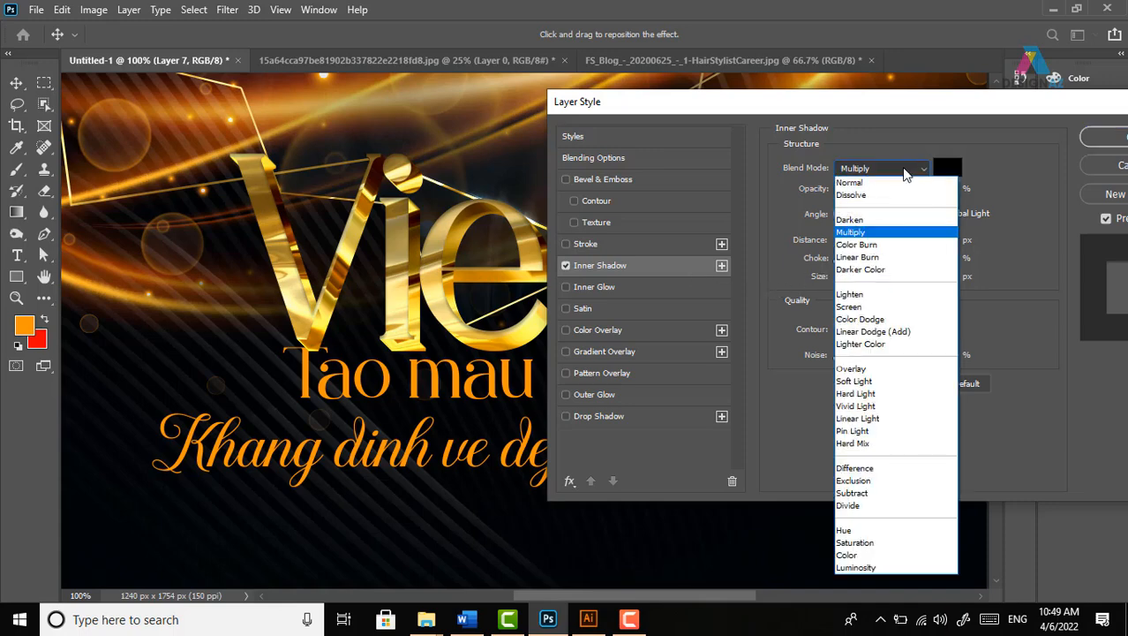
click(883, 306)
click(949, 169)
drag(54, 189, 16, 165)
click(391, 158)
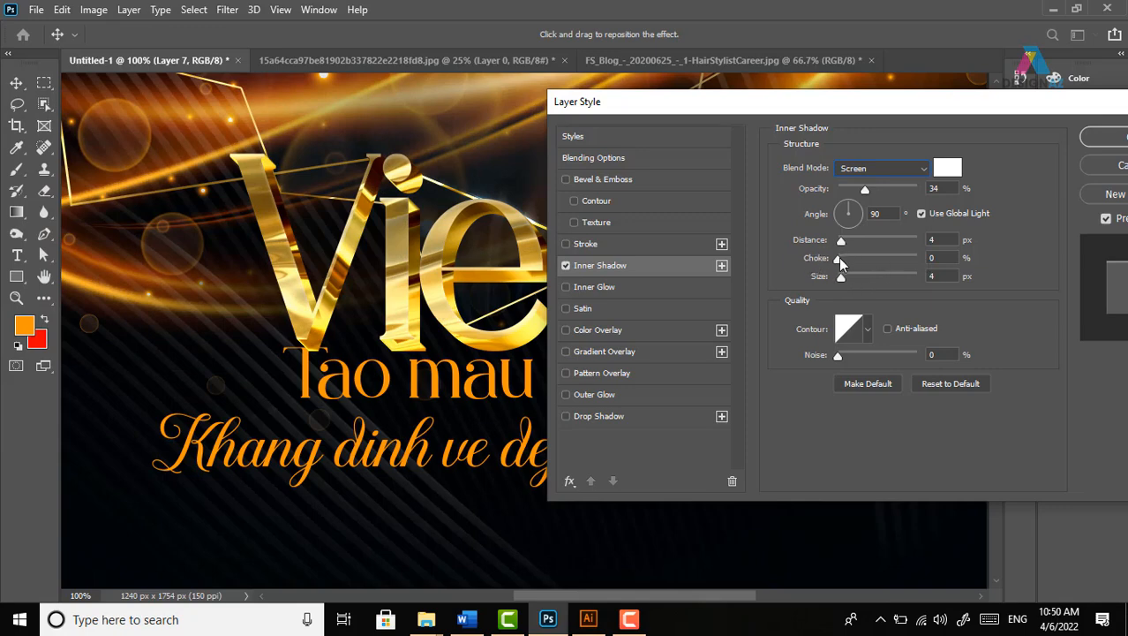
drag(866, 192, 897, 196)
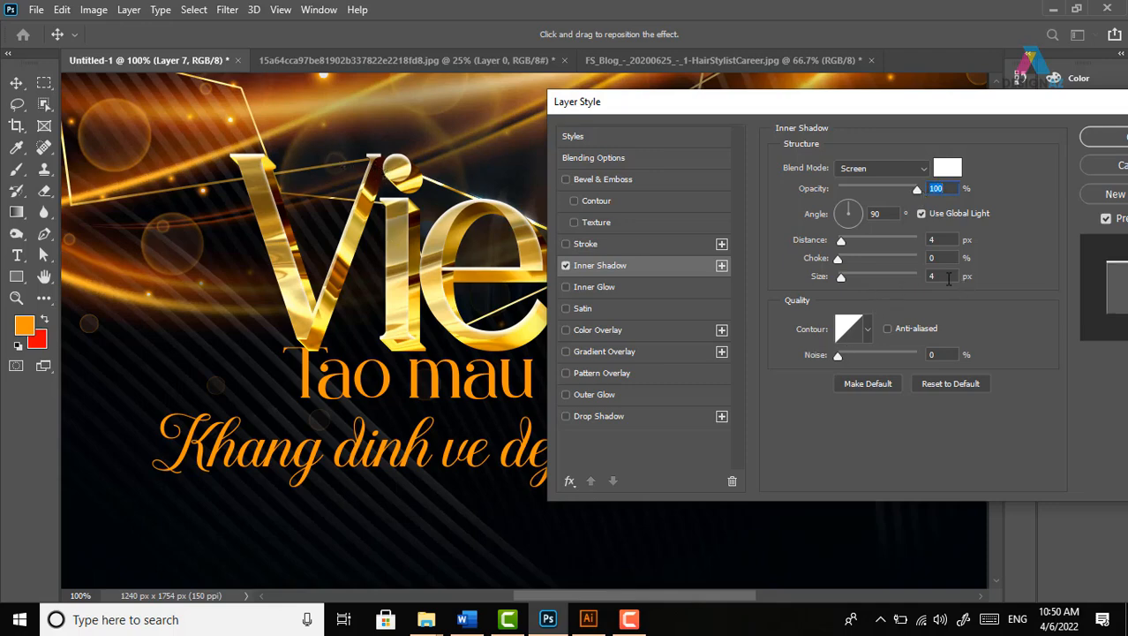
drag(877, 115, 772, 97)
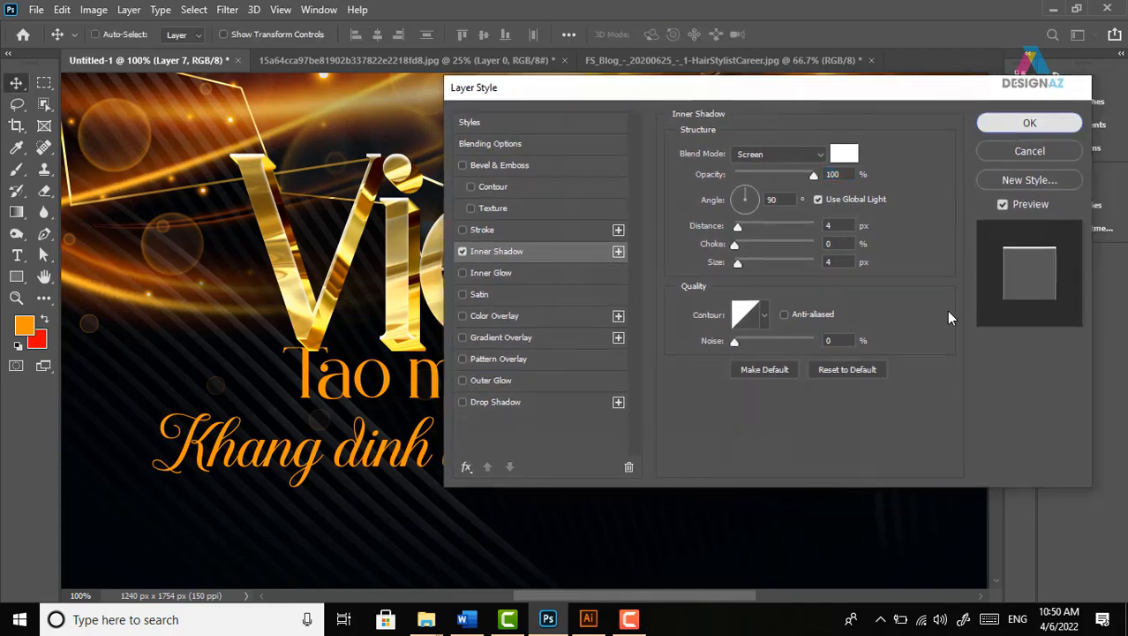
key(Return)
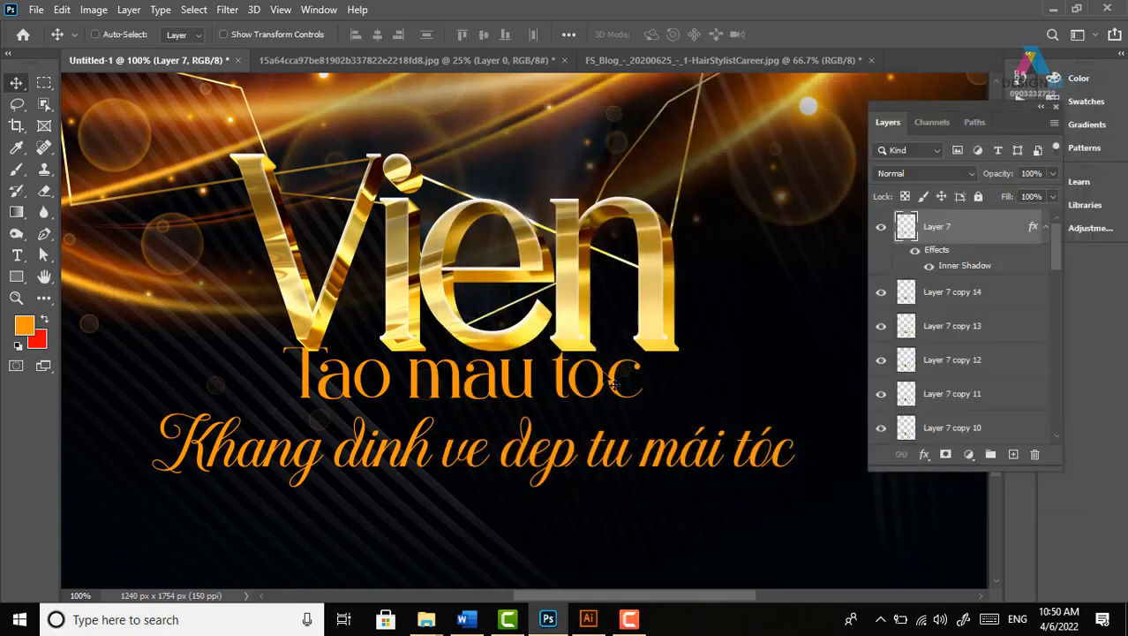
Group all the "Vien" extrusion layers, from Layer 7 copy through Layer 7 copy 14
click(997, 298)
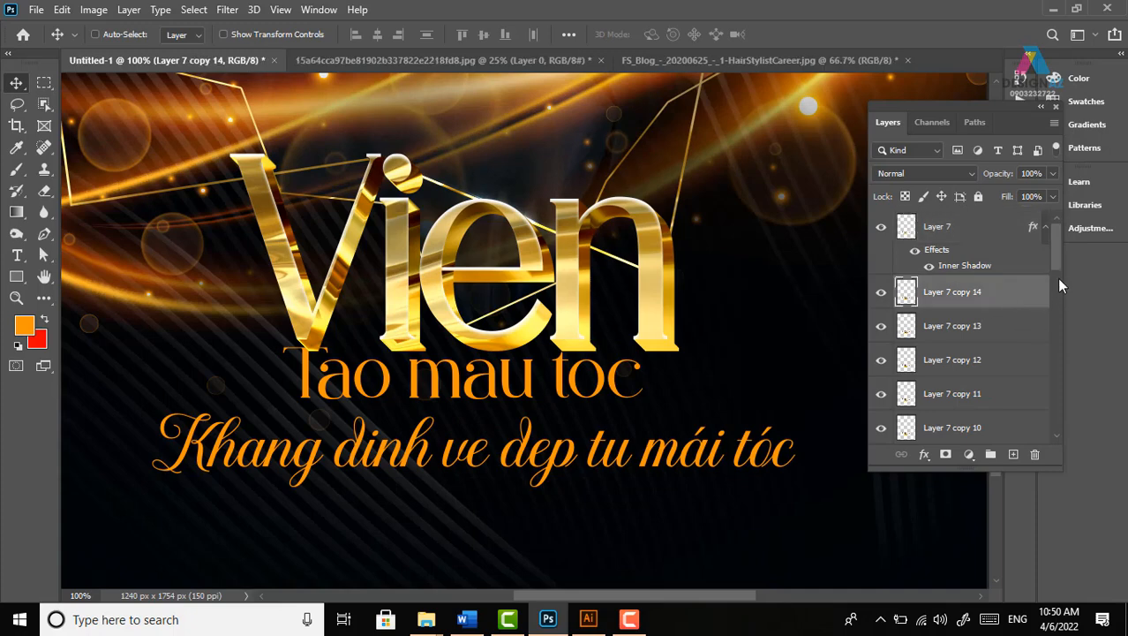
drag(1058, 271, 1071, 341)
shift+click(980, 358)
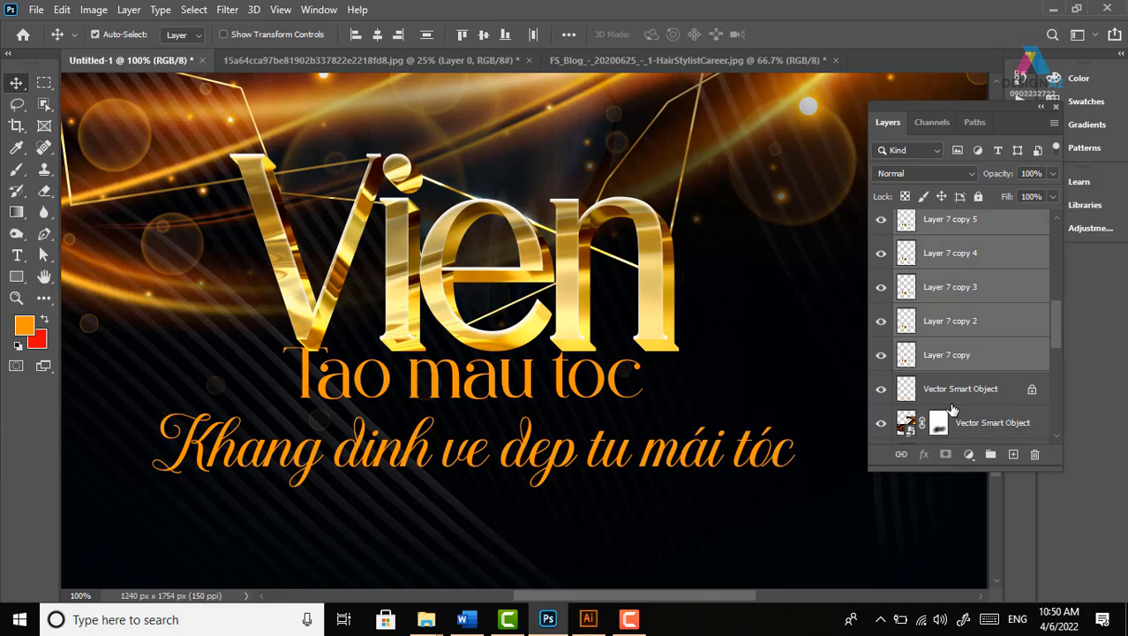
key(ctrl+g)
Group the front "Vien" layer together with the extrusion group
mouse_move(473, 283)
mouse_down()
mouse_move(522, 240)
mouse_move(519, 286)
mouse_move(473, 282)
mouse_up()
right_click(528, 254)
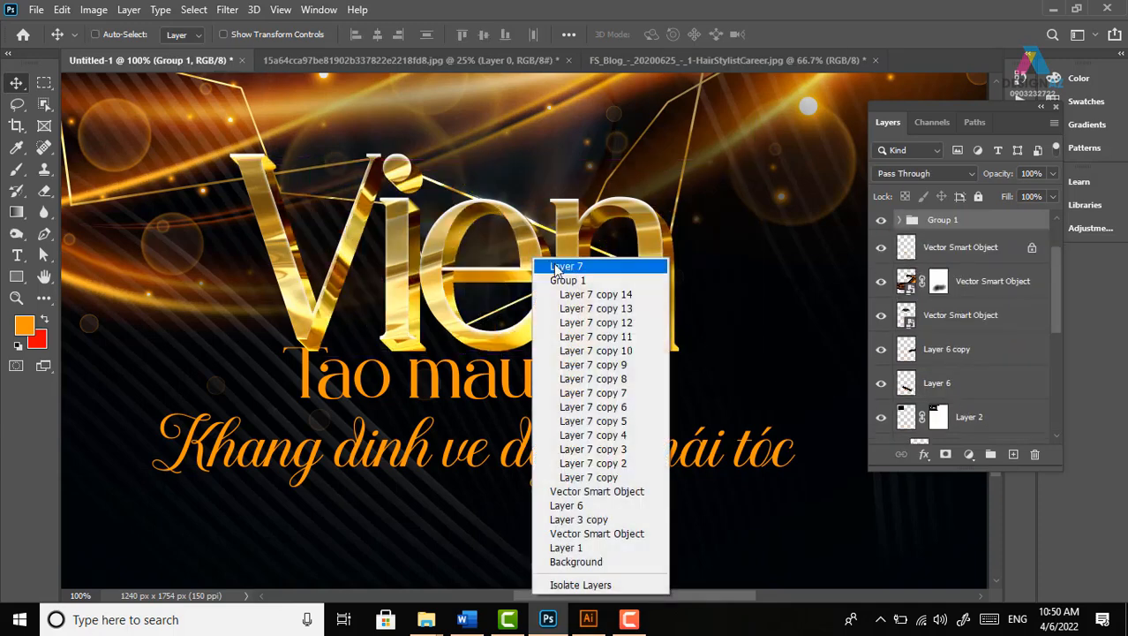
click(569, 302)
key(ctrl+g)
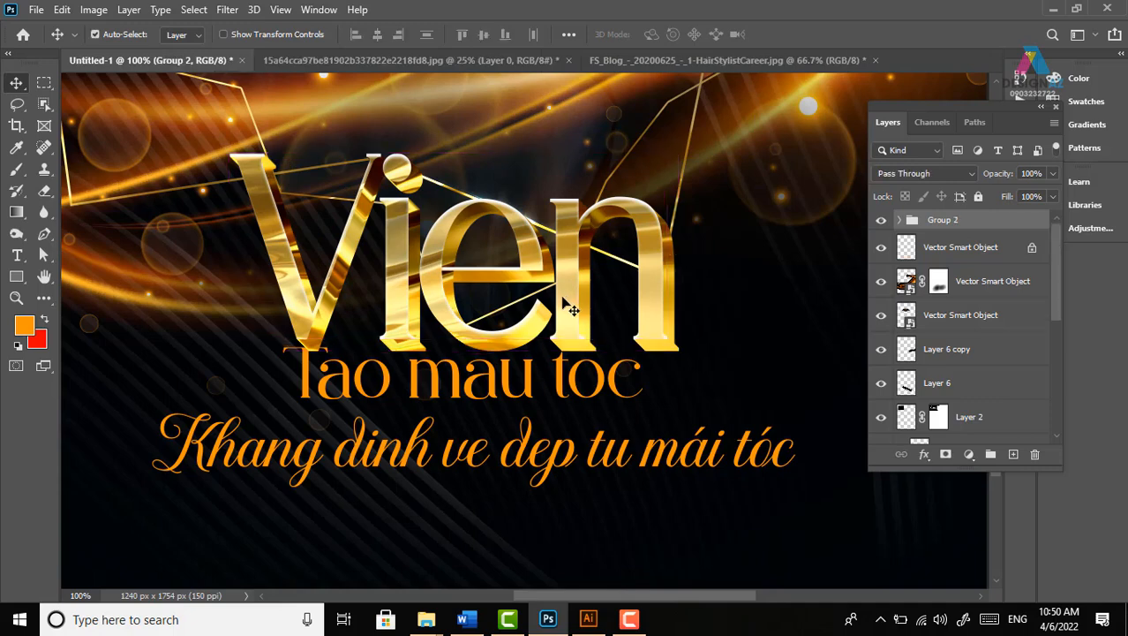
Enable a Drop Shadow layer style on the group that contains the whole 3D "Vien" lettering
drag(574, 298, 527, 258)
right_click(991, 229)
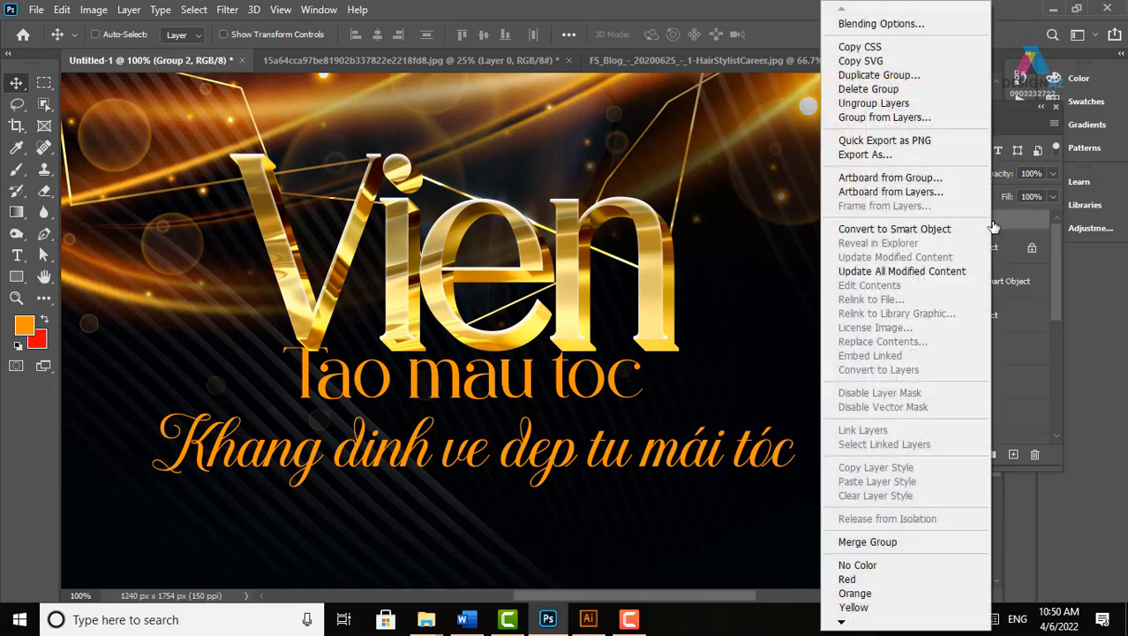
click(908, 29)
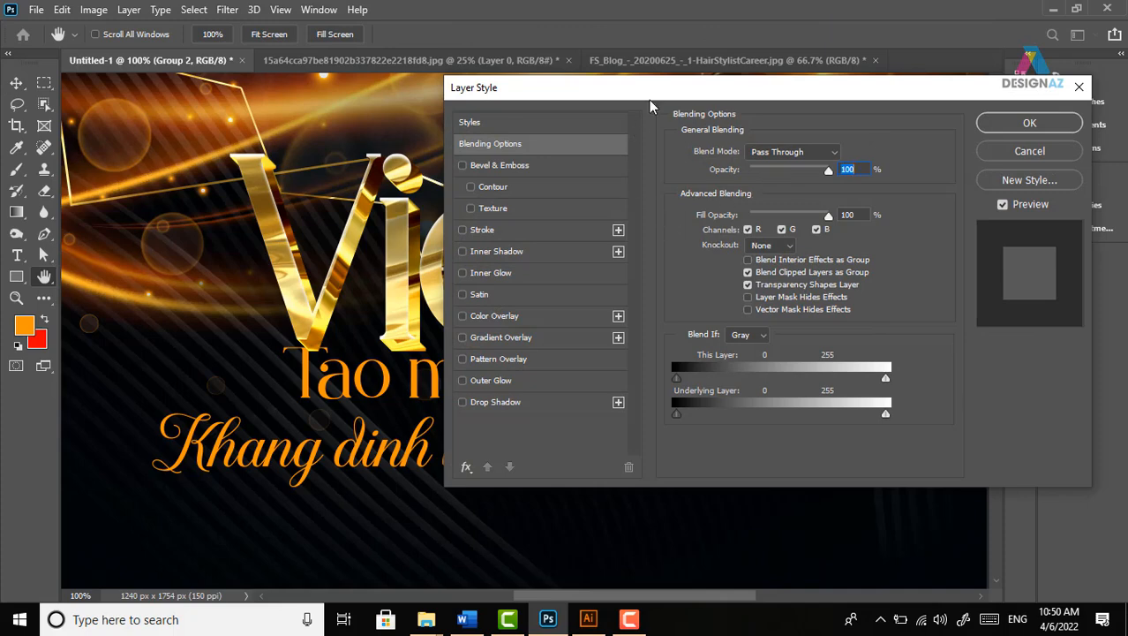
drag(649, 100, 825, 88)
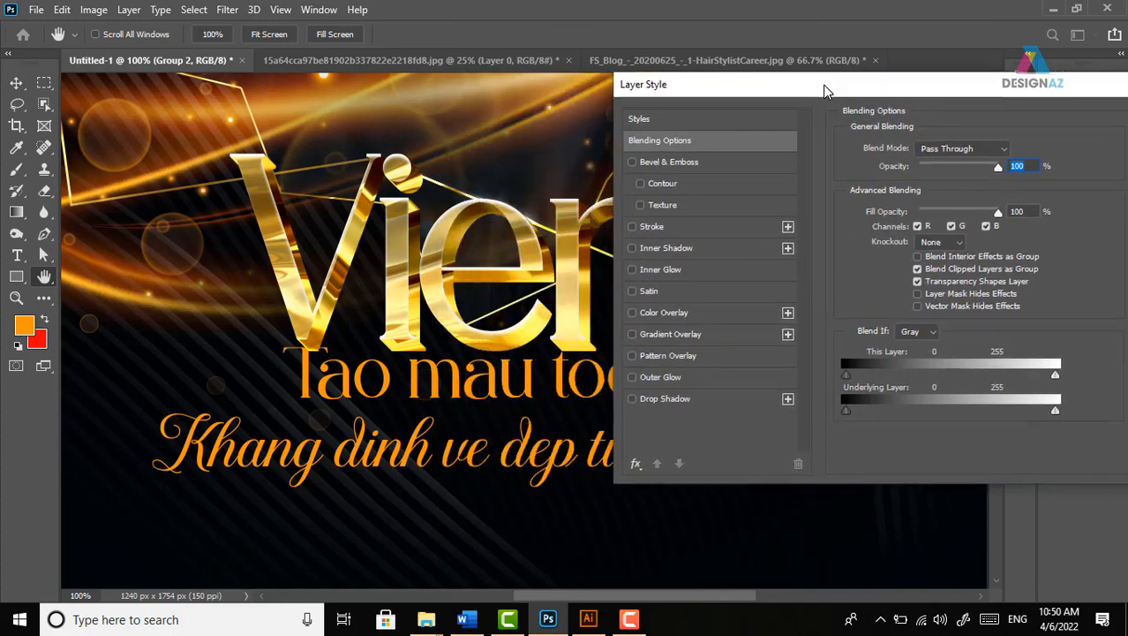
click(746, 402)
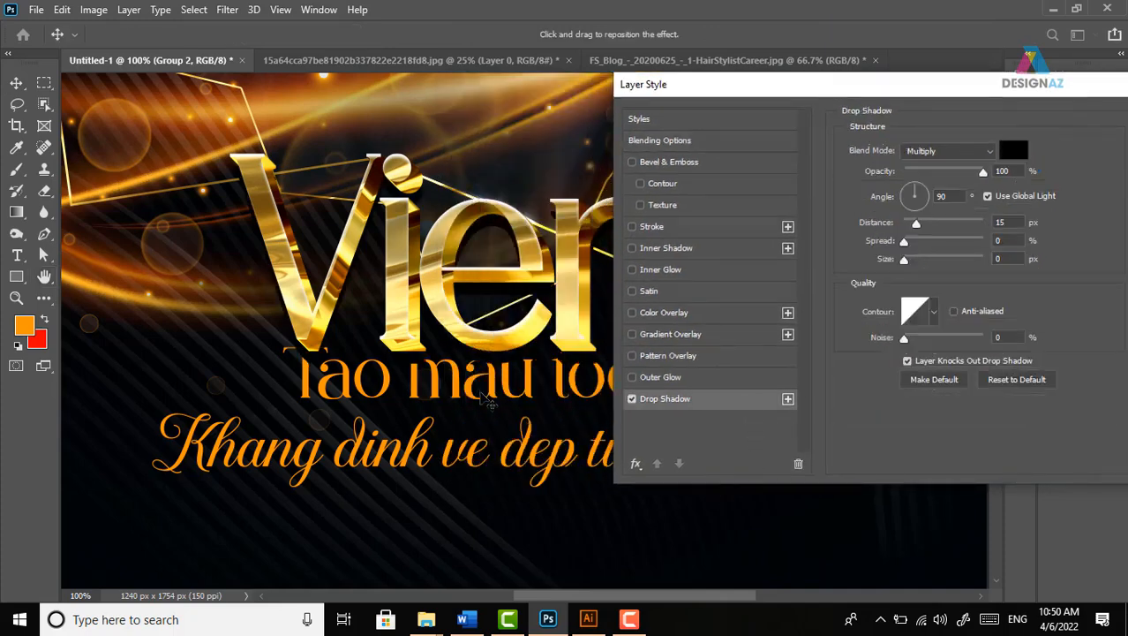
Set the drop shadow to 4 px distance, 26% spread and 27 px size, and apply the style
drag(904, 259, 909, 227)
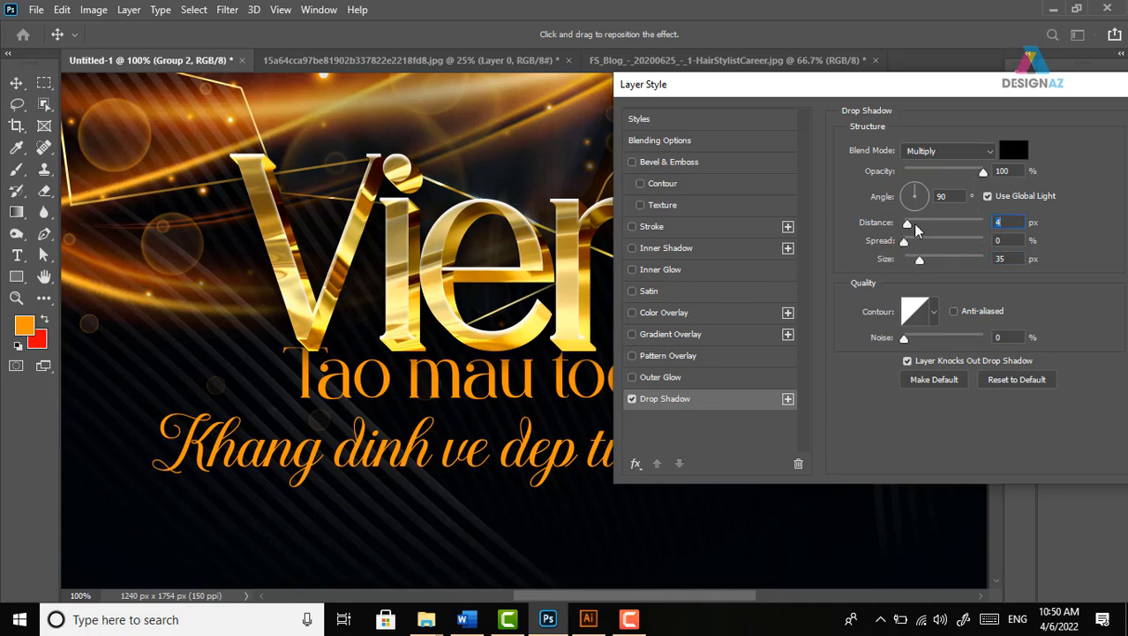
drag(919, 259, 919, 258)
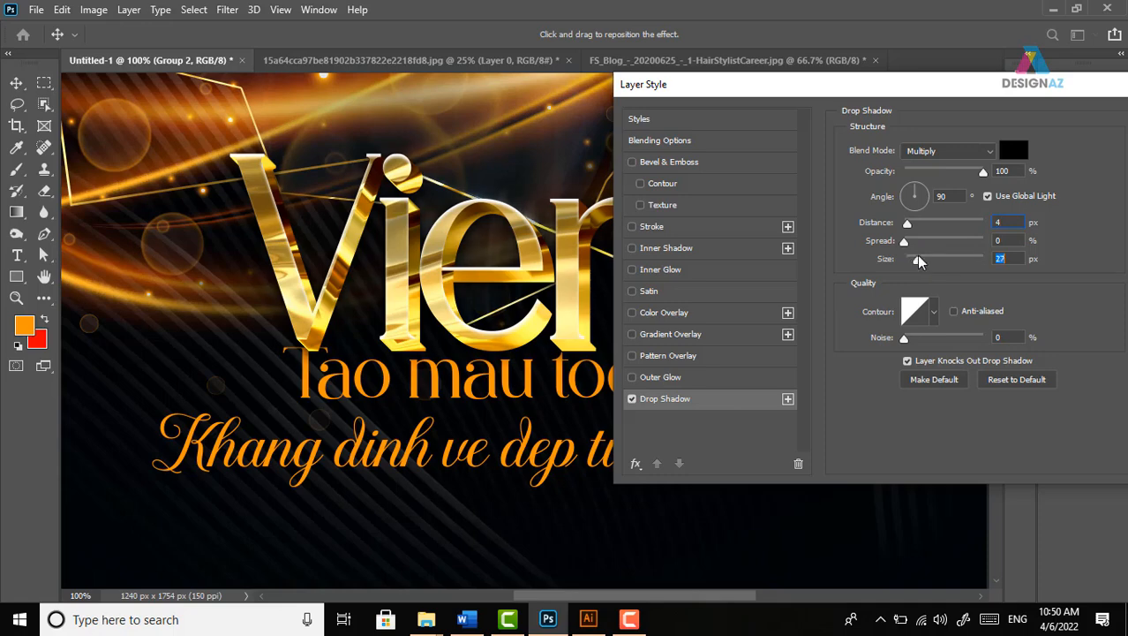
click(985, 173)
mouse_move(909, 244)
mouse_down()
mouse_move(934, 240)
mouse_move(925, 244)
mouse_up()
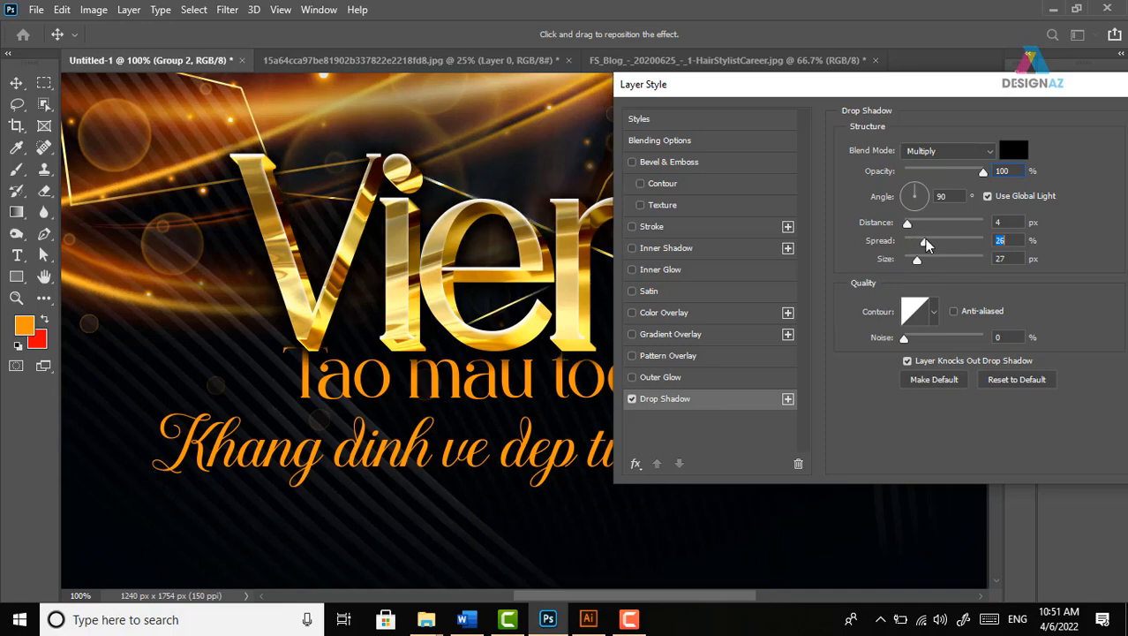
drag(1024, 85, 771, 84)
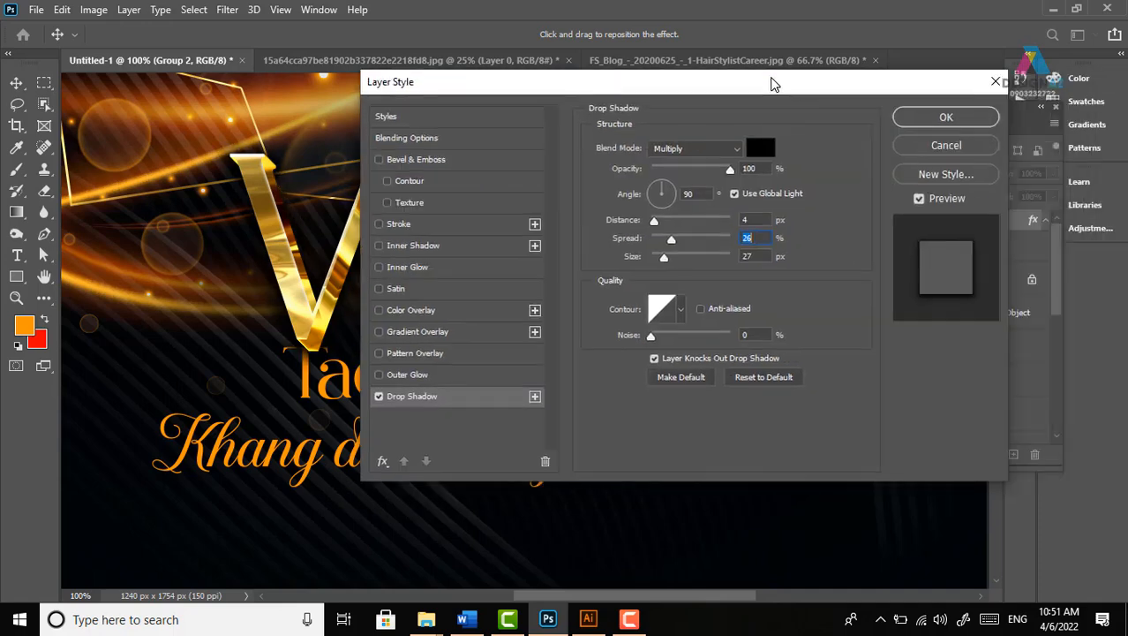
click(945, 117)
Select the text layer with the "Tao mau toc" line and try to nudge it slightly down
key(ctrl+minus)
key(ctrl+minus)
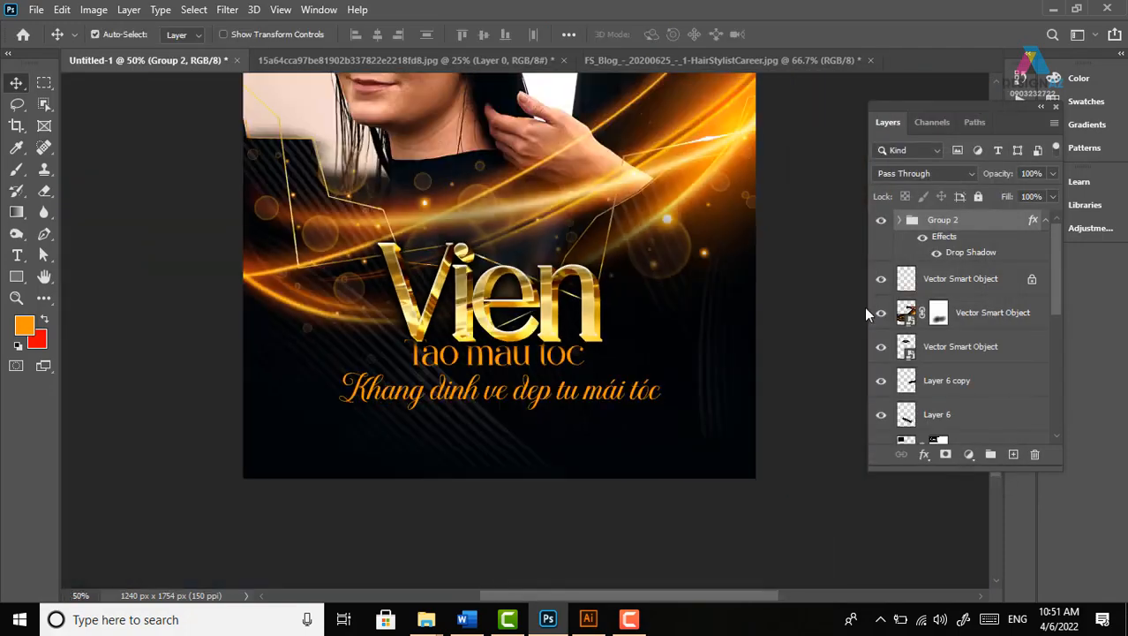
key(ctrl+minus)
key(ctrl+plus)
key(ctrl+plus)
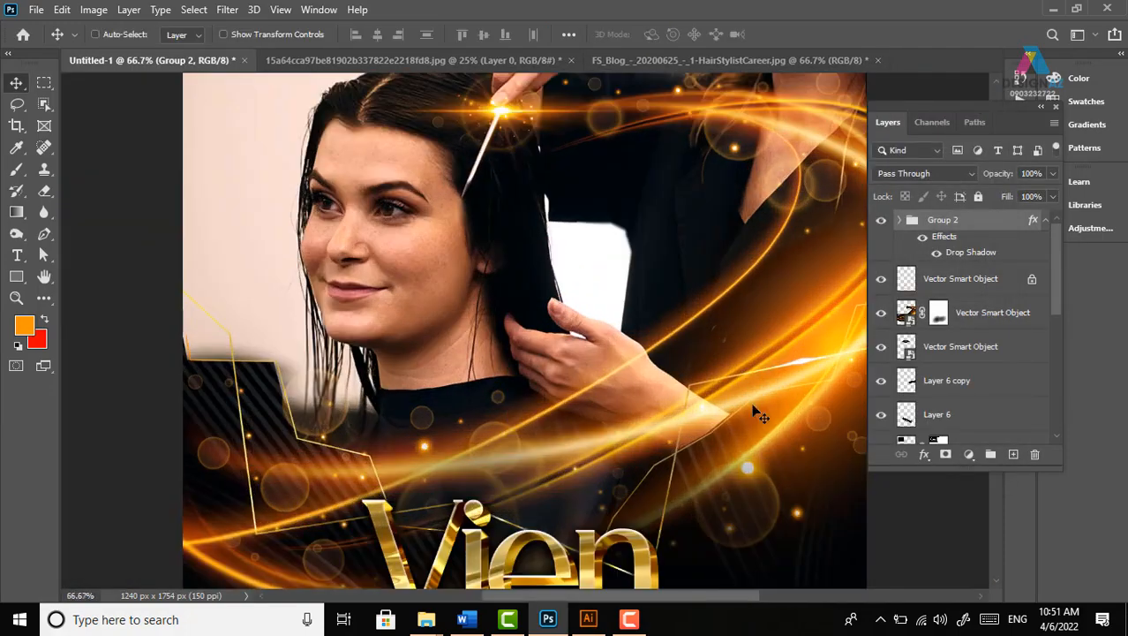
scroll(579, 433, down, 5)
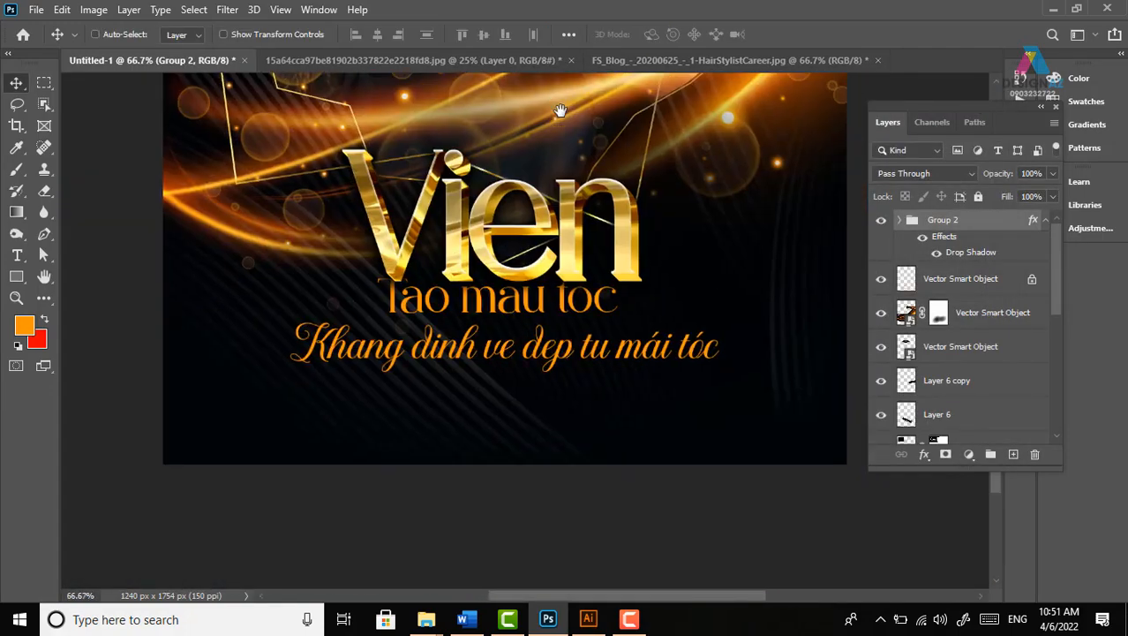
right_click(538, 312)
click(552, 318)
mouse_move(535, 321)
mouse_down()
mouse_move(535, 302)
mouse_move(535, 334)
mouse_move(535, 324)
mouse_up()
Scale the "Vien" group down to about the width of "Tao mau toc" and place it just above that line
right_click(547, 225)
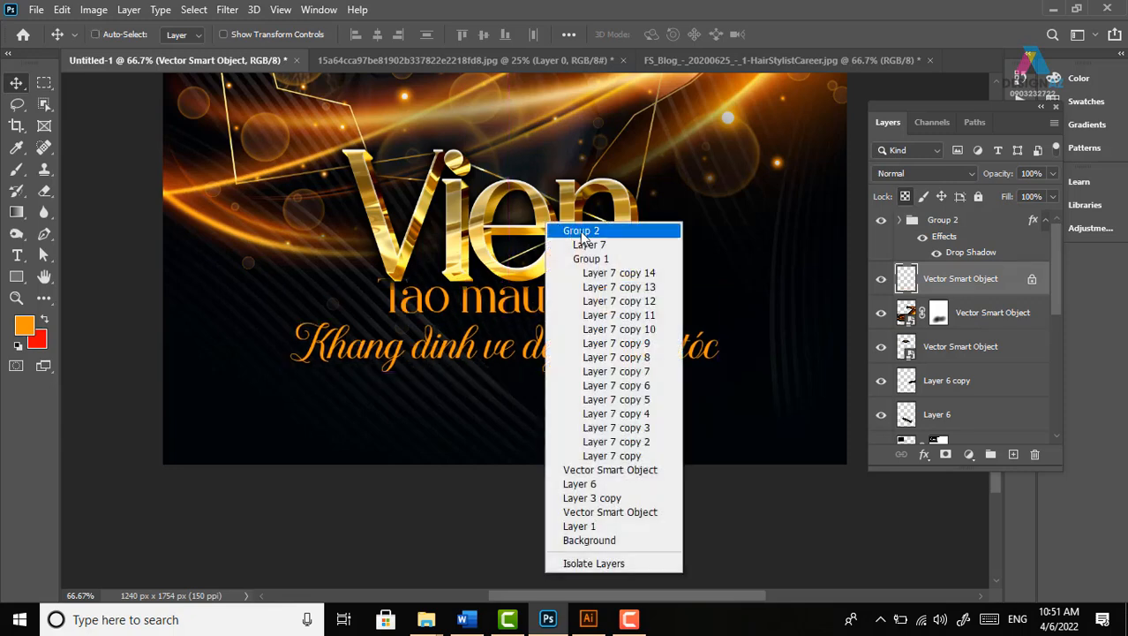
click(582, 233)
drag(538, 222, 572, 223)
key(ctrl+t)
drag(627, 139, 616, 141)
drag(334, 146, 354, 153)
drag(359, 153, 378, 163)
key(Return)
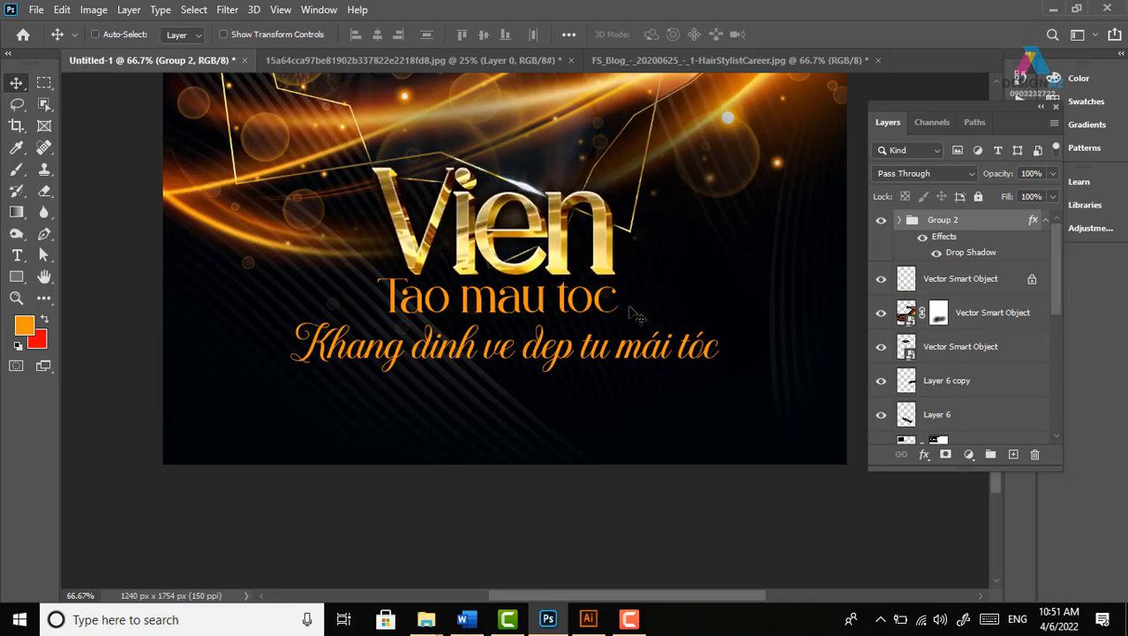
Add a Gradient Fill layer above the "Vien" group, covering the whole poster
key(ctrl+minus)
key(ctrl+minus)
key(ctrl+plus)
drag(651, 456, 621, 224)
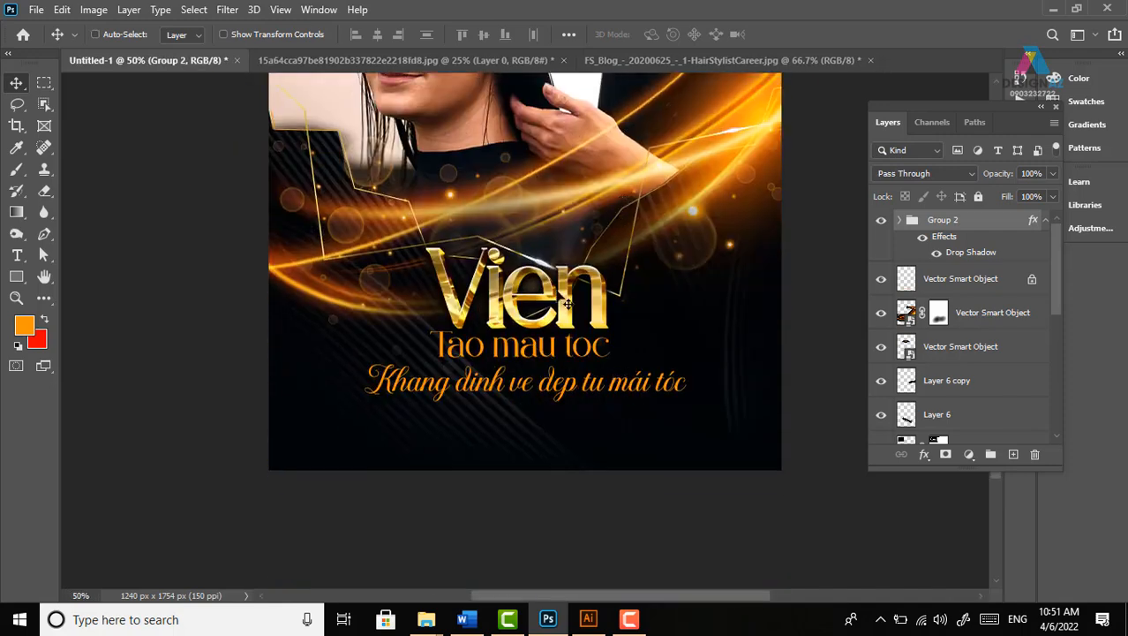
drag(648, 297, 587, 429)
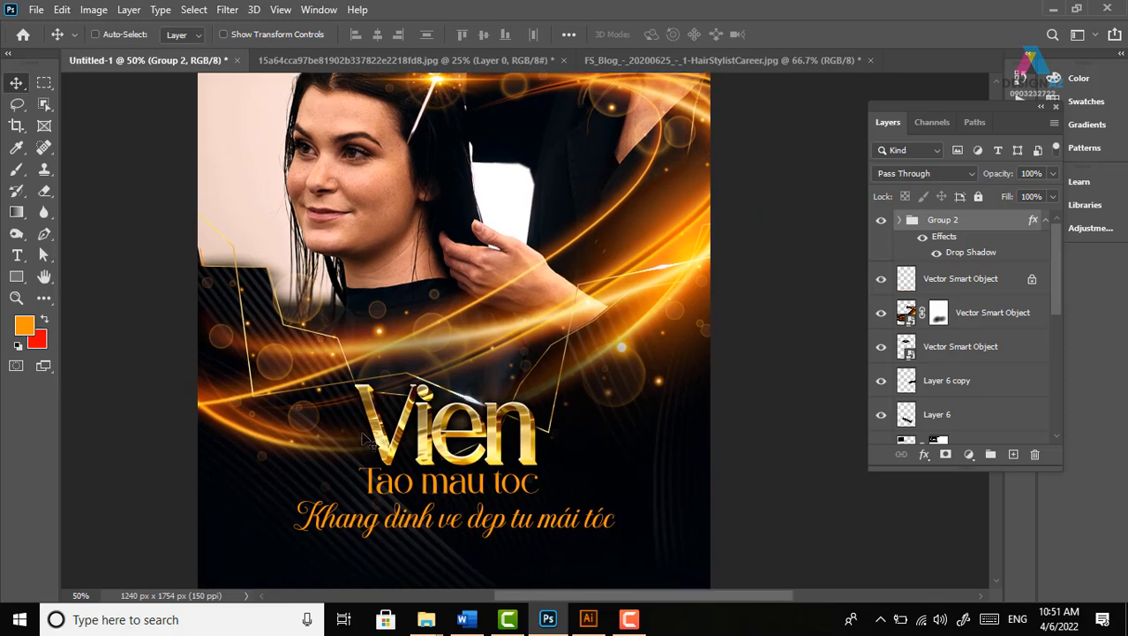
key(ctrl+minus)
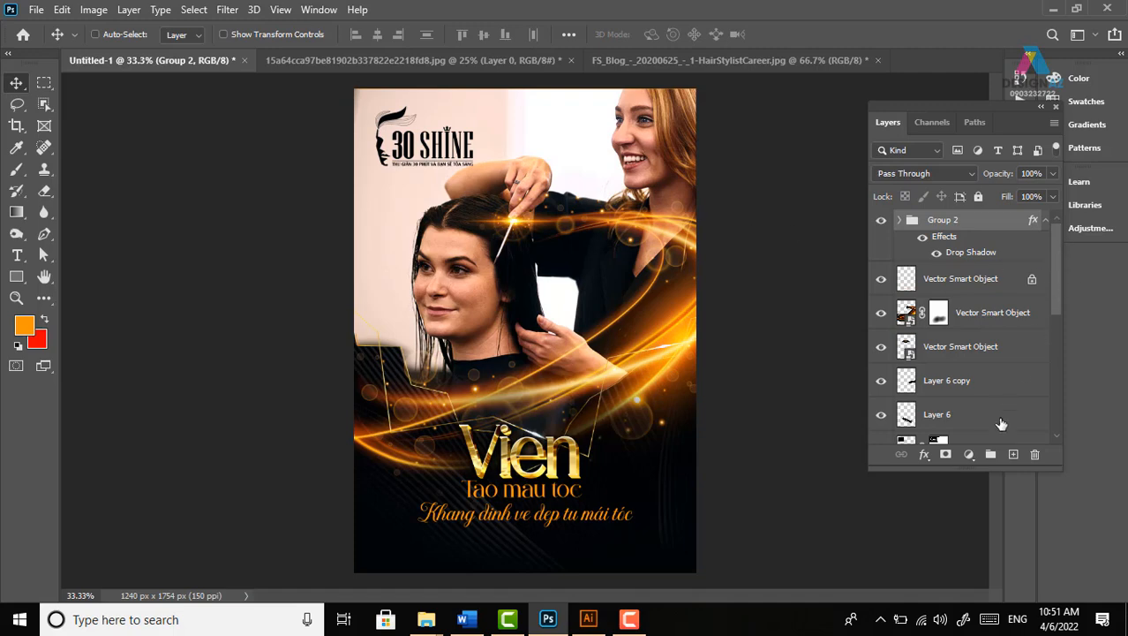
click(969, 453)
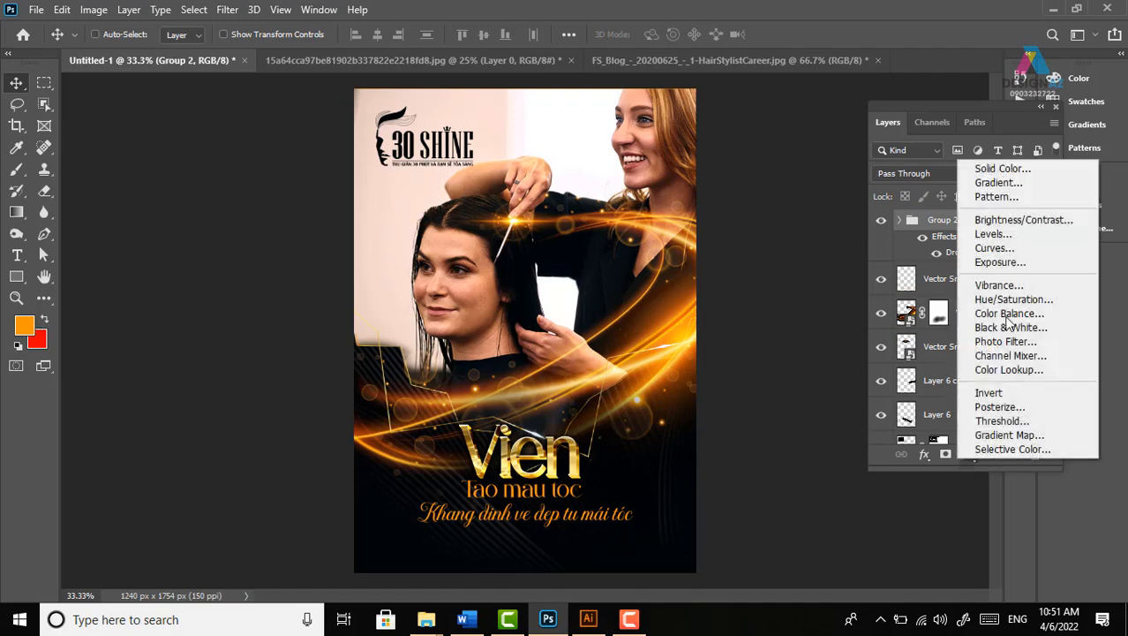
click(1011, 187)
drag(584, 115, 773, 109)
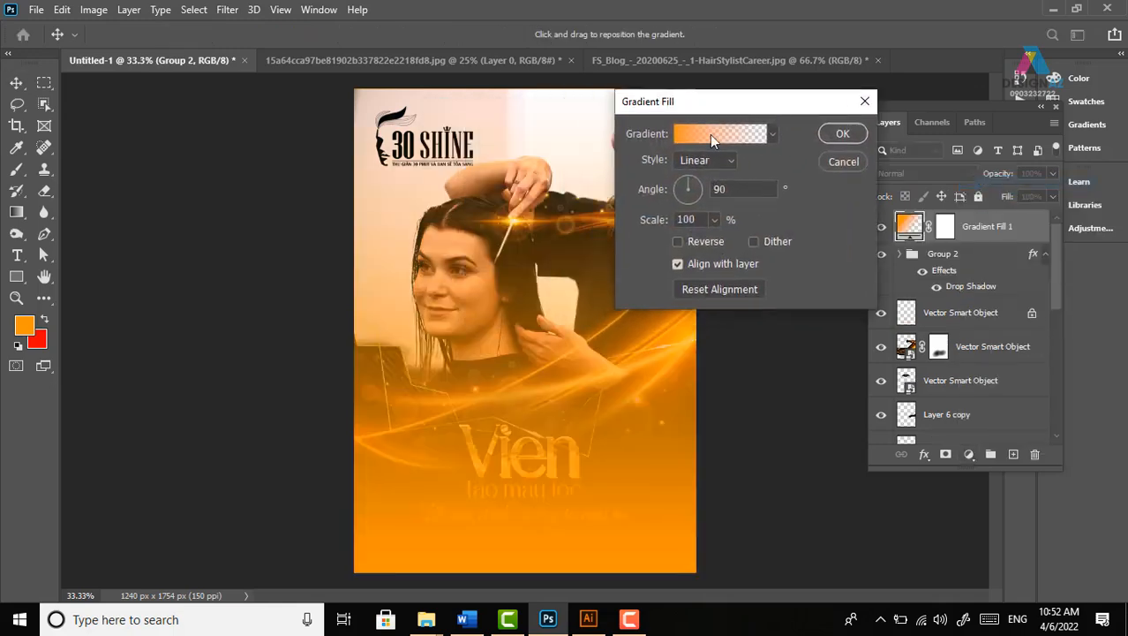
Change the gradient's starting colour stop to the very dark blue 00060d, fading to transparent, and accept the gradient
click(712, 136)
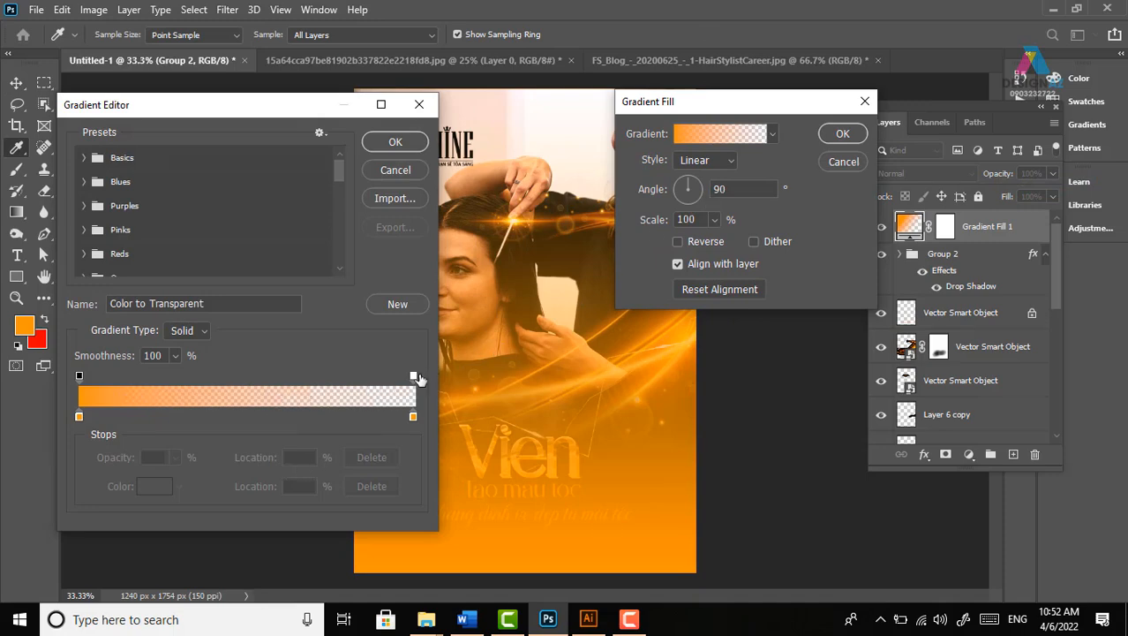
click(413, 376)
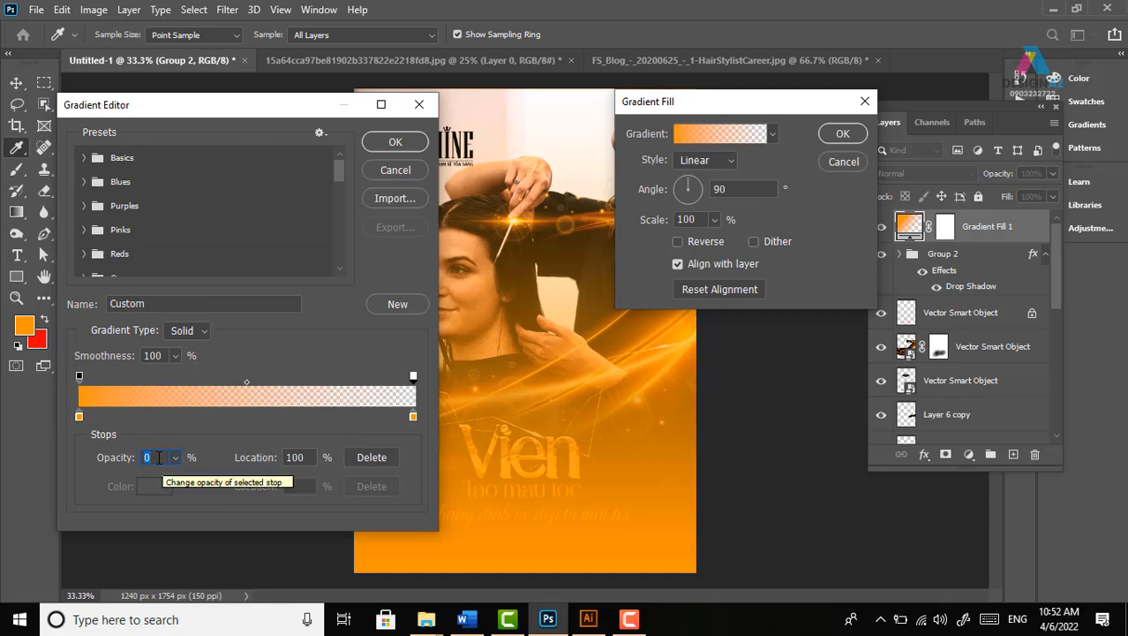
click(78, 416)
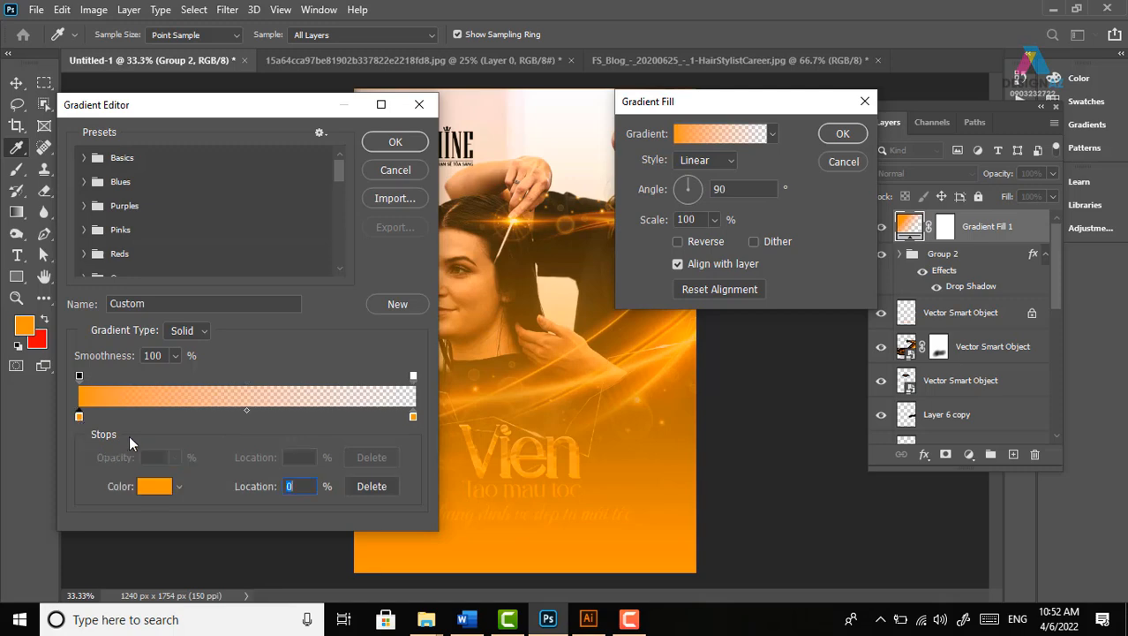
click(164, 486)
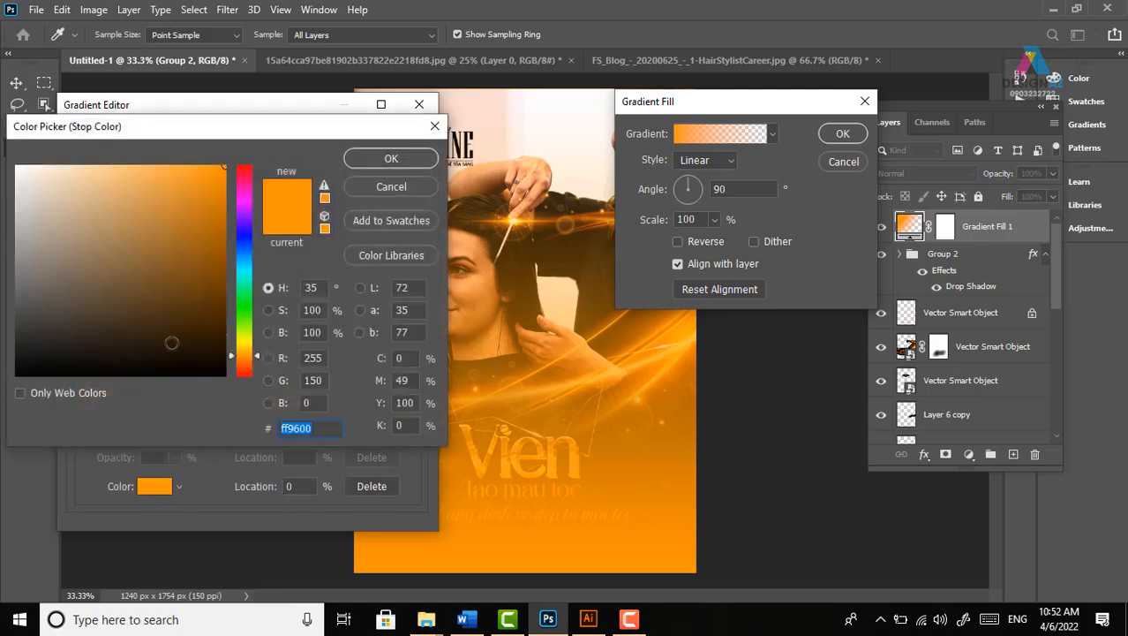
drag(240, 268, 245, 252)
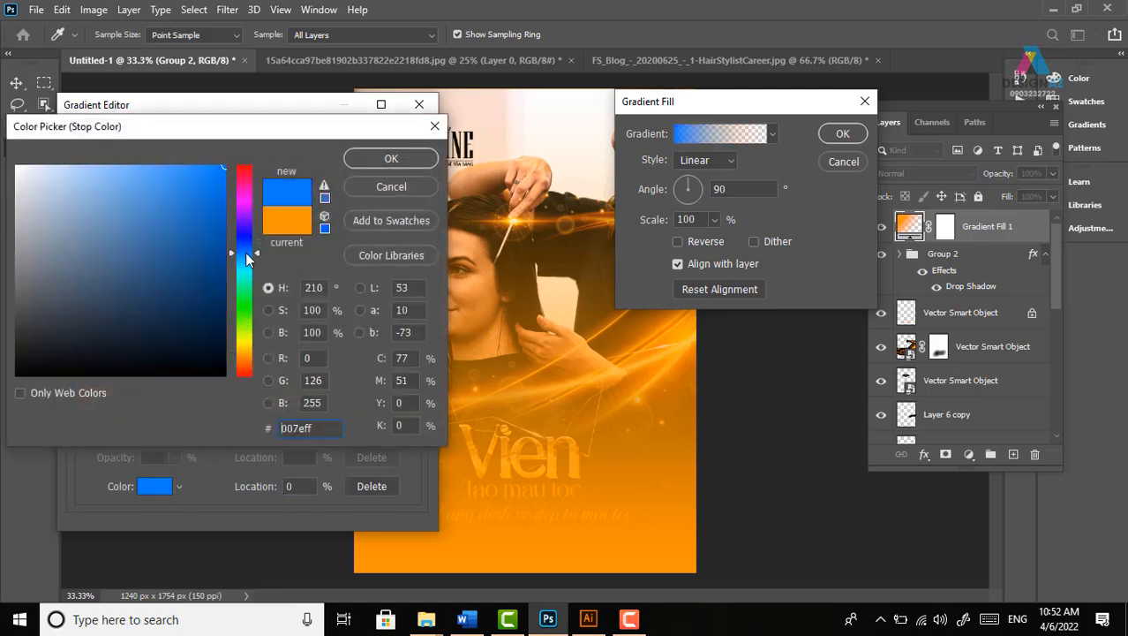
click(224, 365)
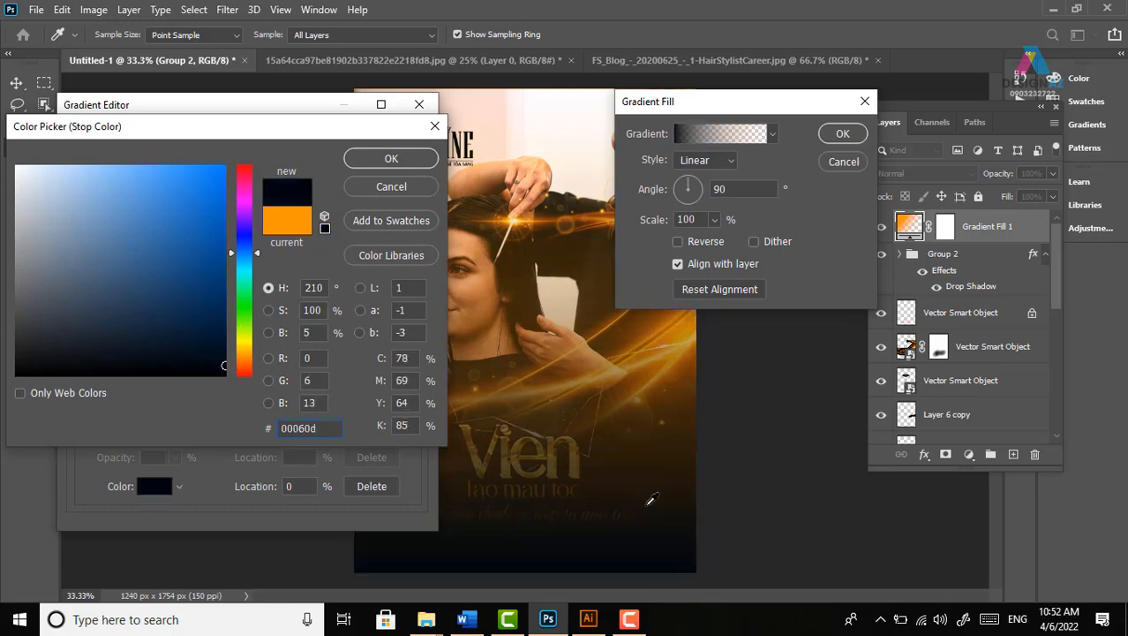
click(391, 161)
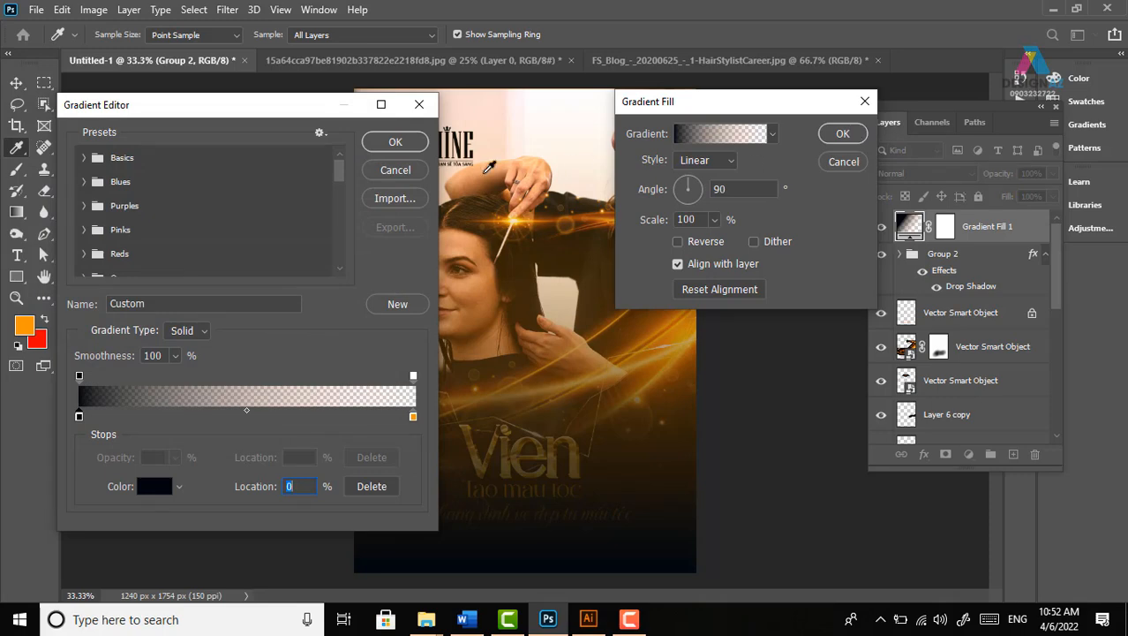
click(412, 144)
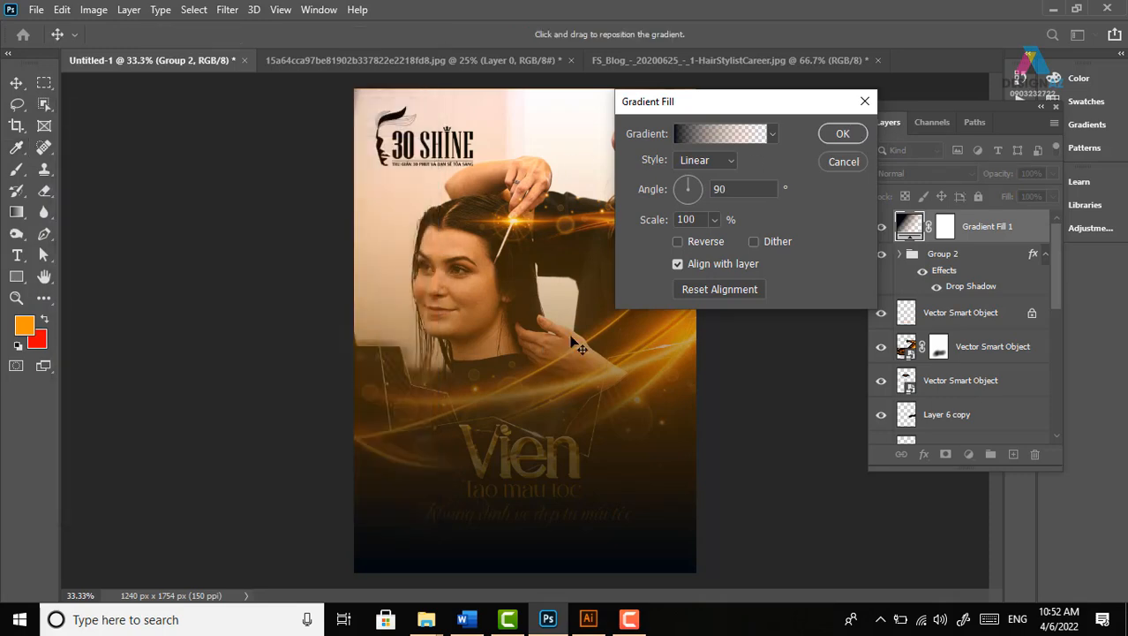
Make the gradient fill radial and reversed, shift its centre up towards the models' hands, and confirm the fill
click(694, 162)
click(719, 191)
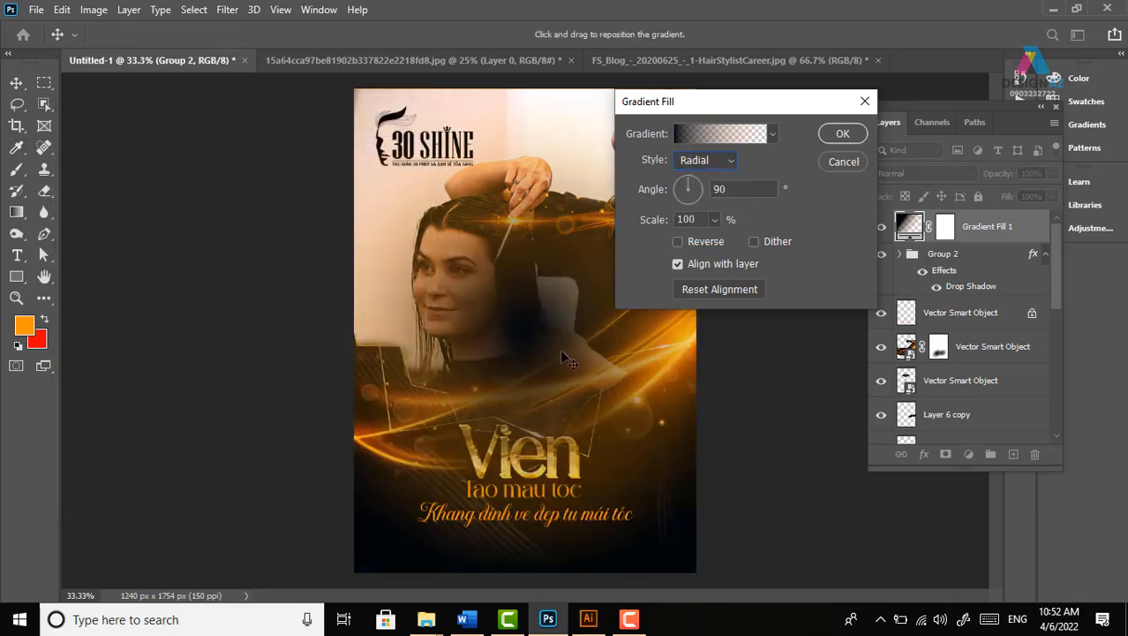
drag(529, 332, 549, 267)
click(678, 242)
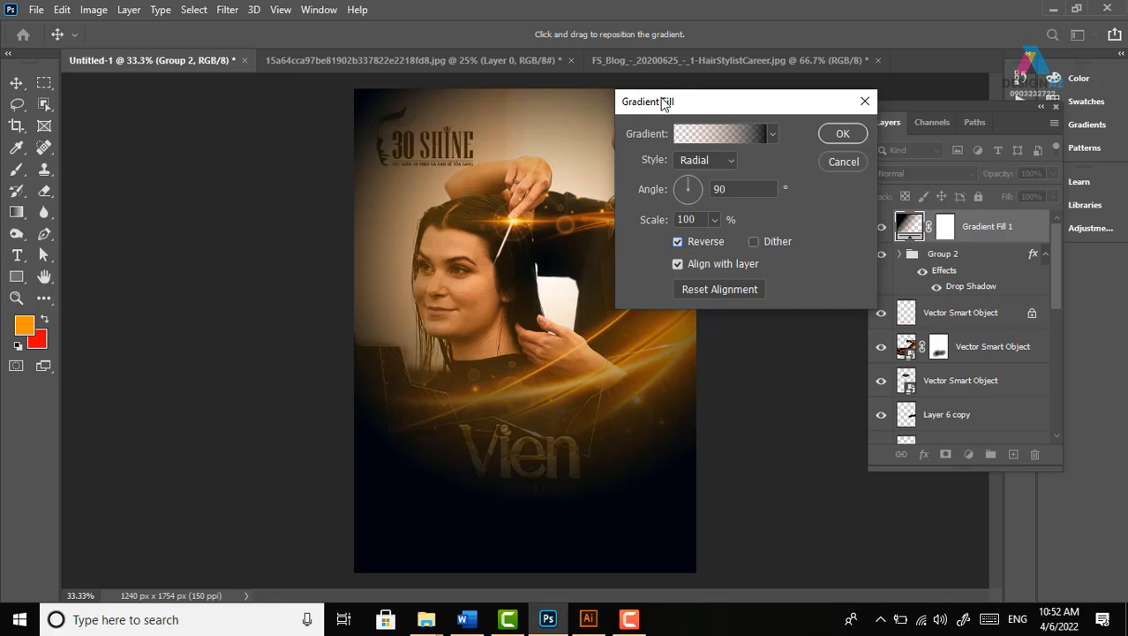
click(843, 135)
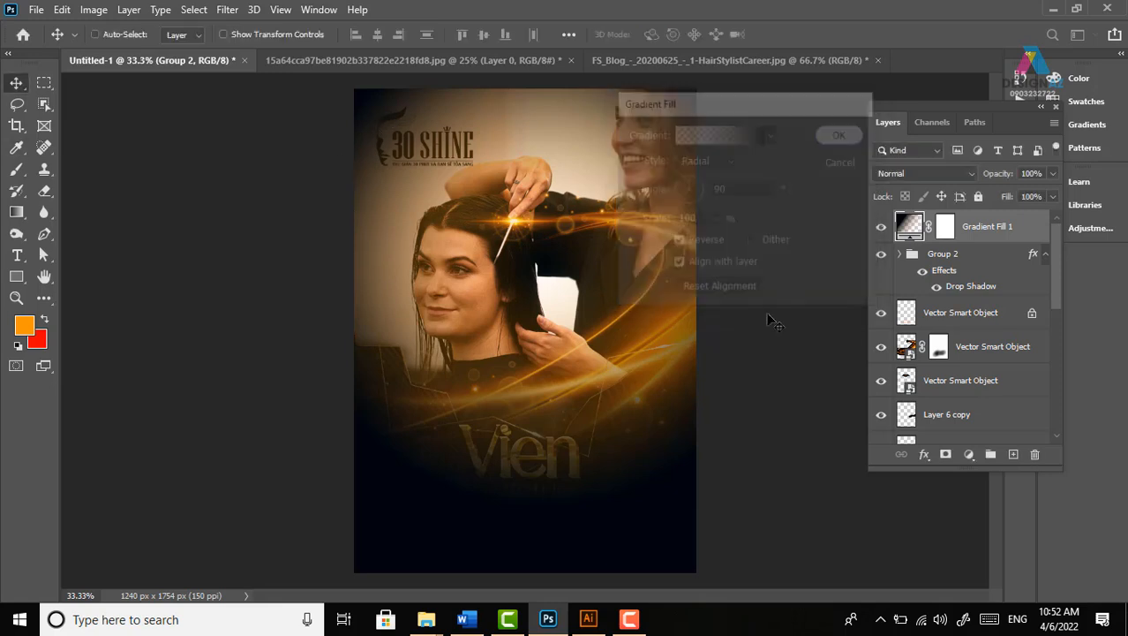
Set the gradient fill layer to Soft Light blend mode with 70% fill
click(962, 176)
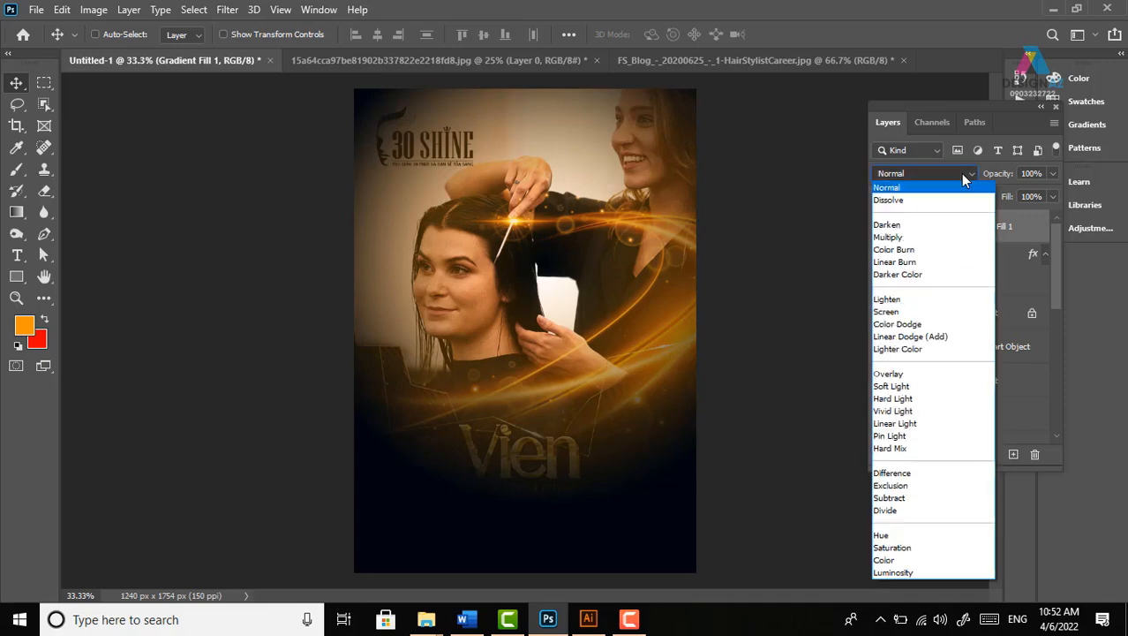
click(907, 390)
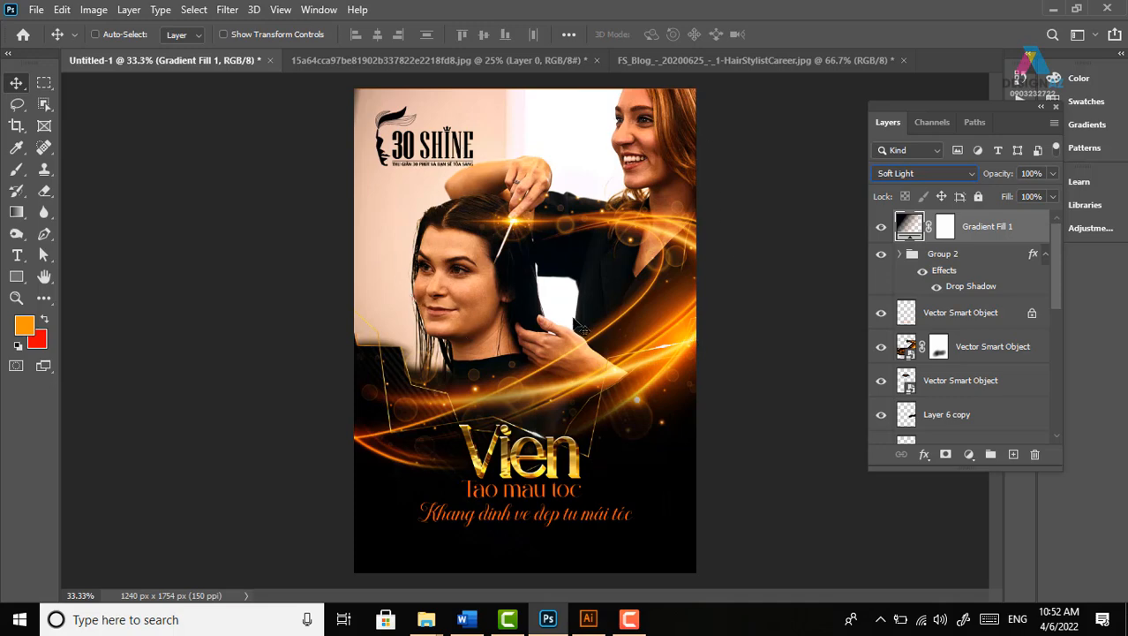
click(1054, 197)
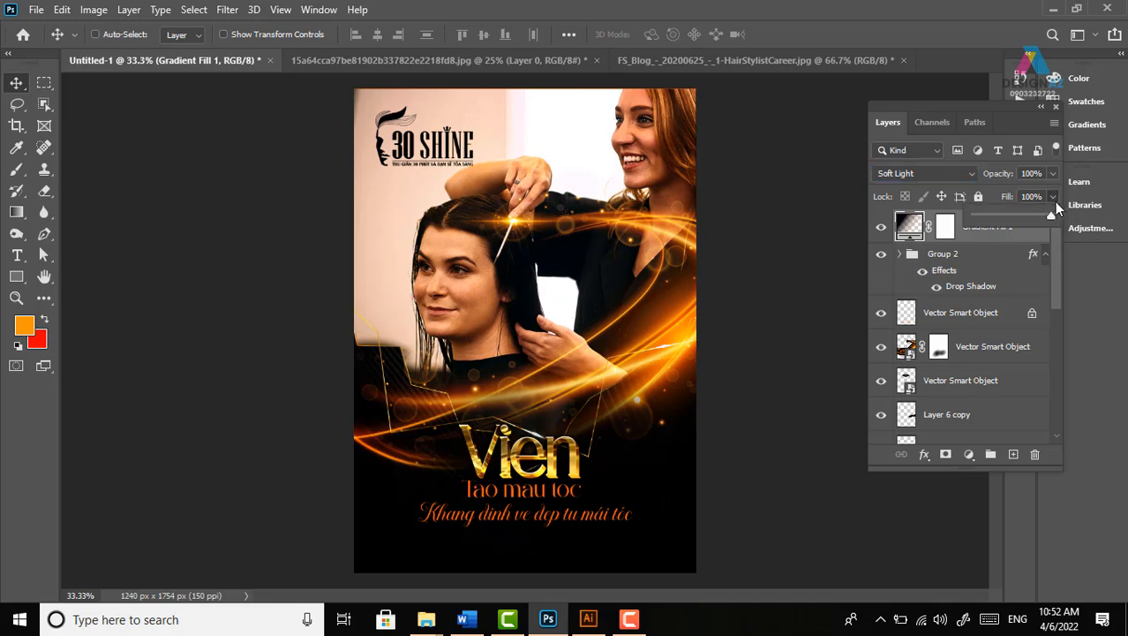
drag(1034, 216, 1030, 216)
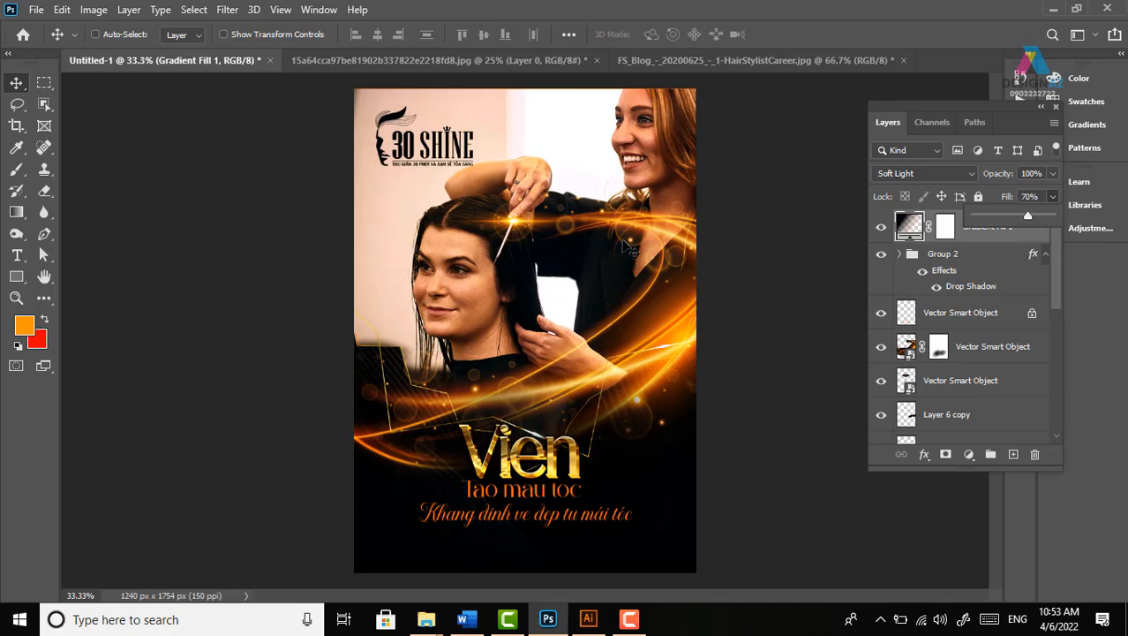
click(761, 229)
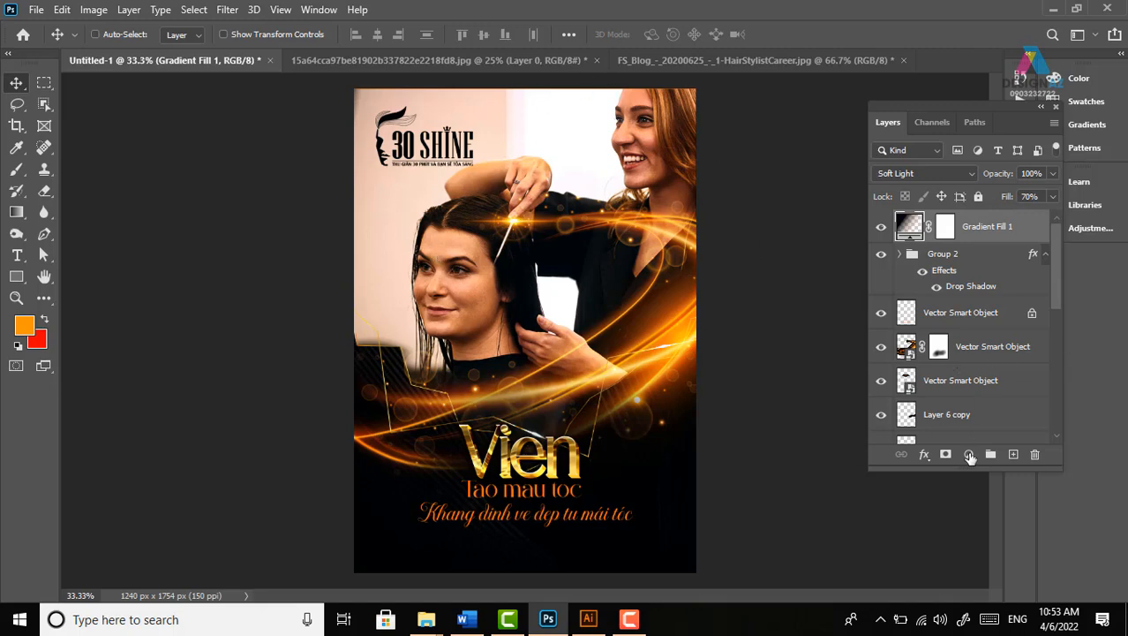
Add a Color Balance adjustment layer above the gradient fill and set its midtones to Cyan-Red -35 and Yellow-Blue +23
click(969, 454)
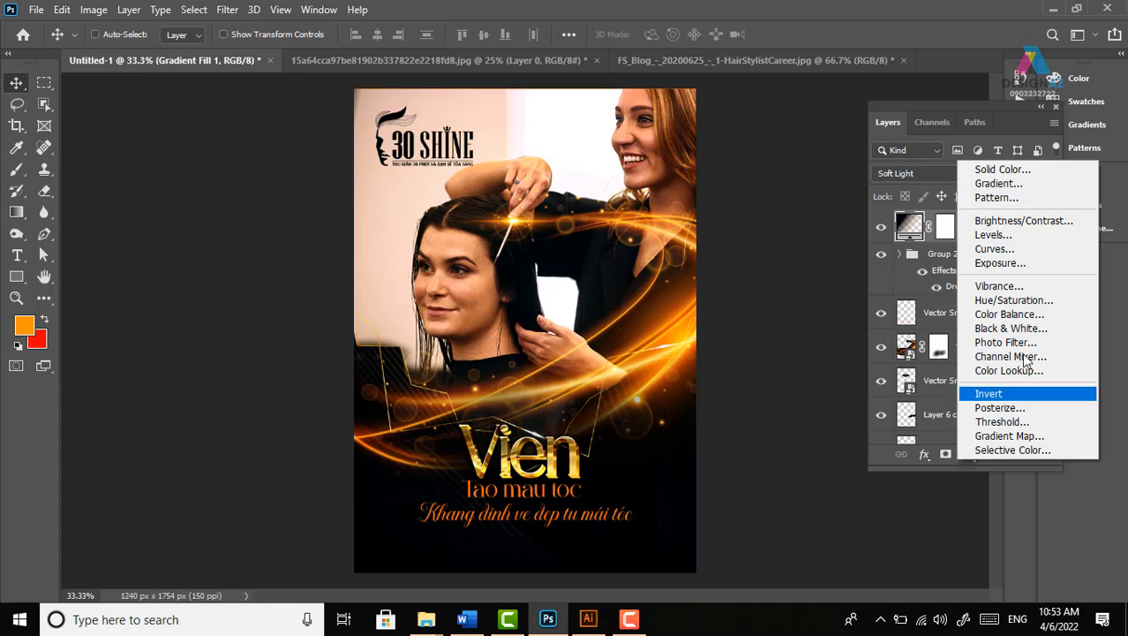
click(1006, 315)
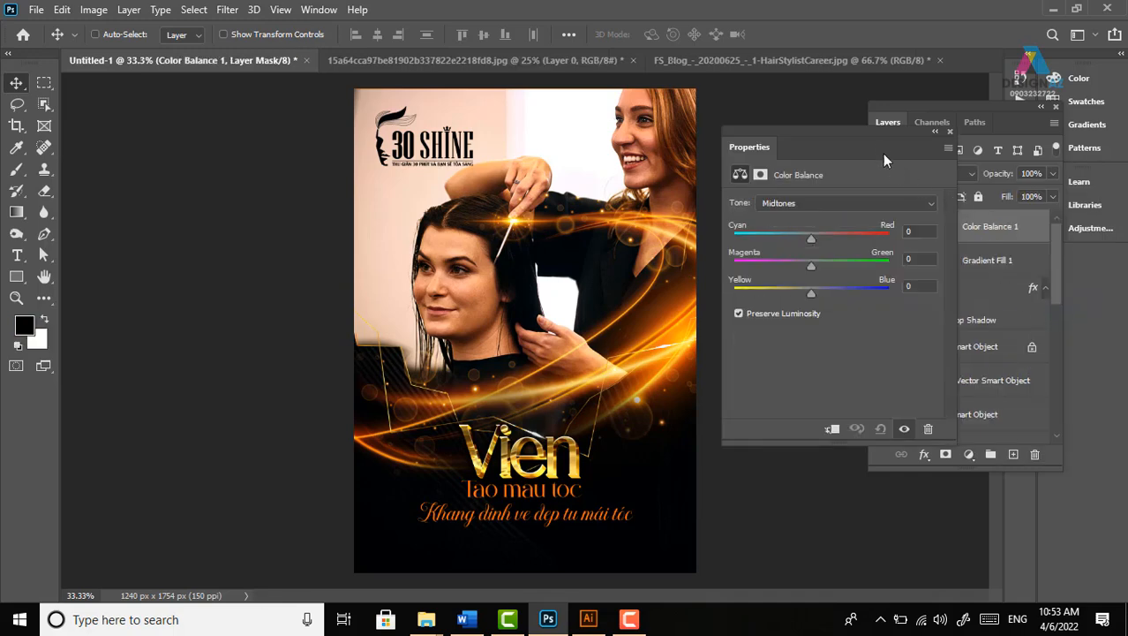
drag(878, 140, 789, 137)
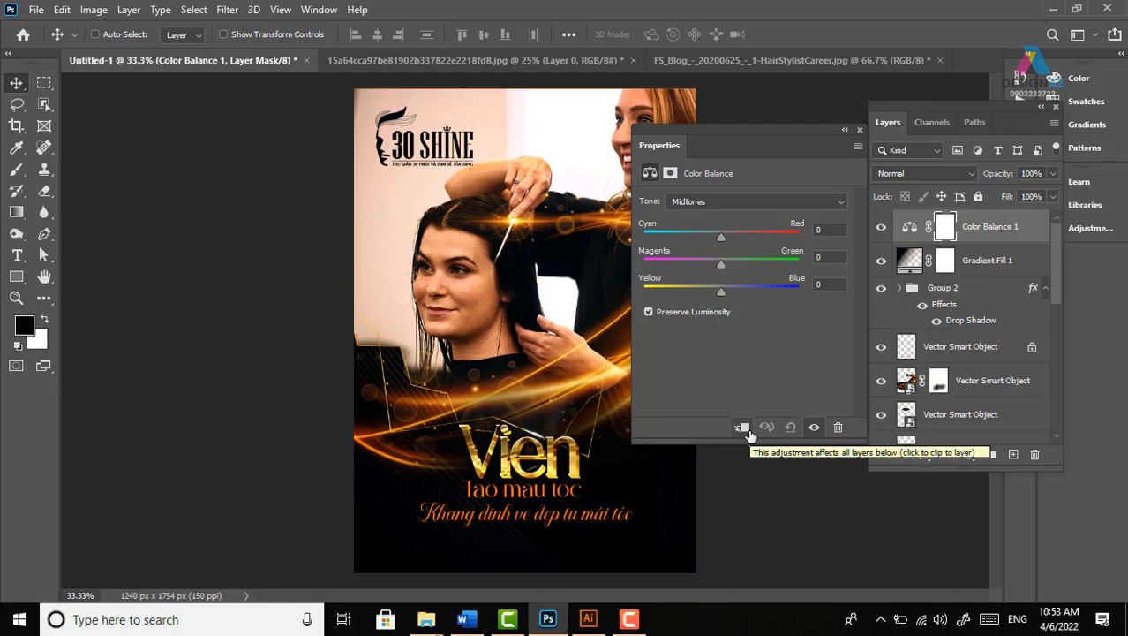
click(720, 238)
drag(719, 239, 693, 236)
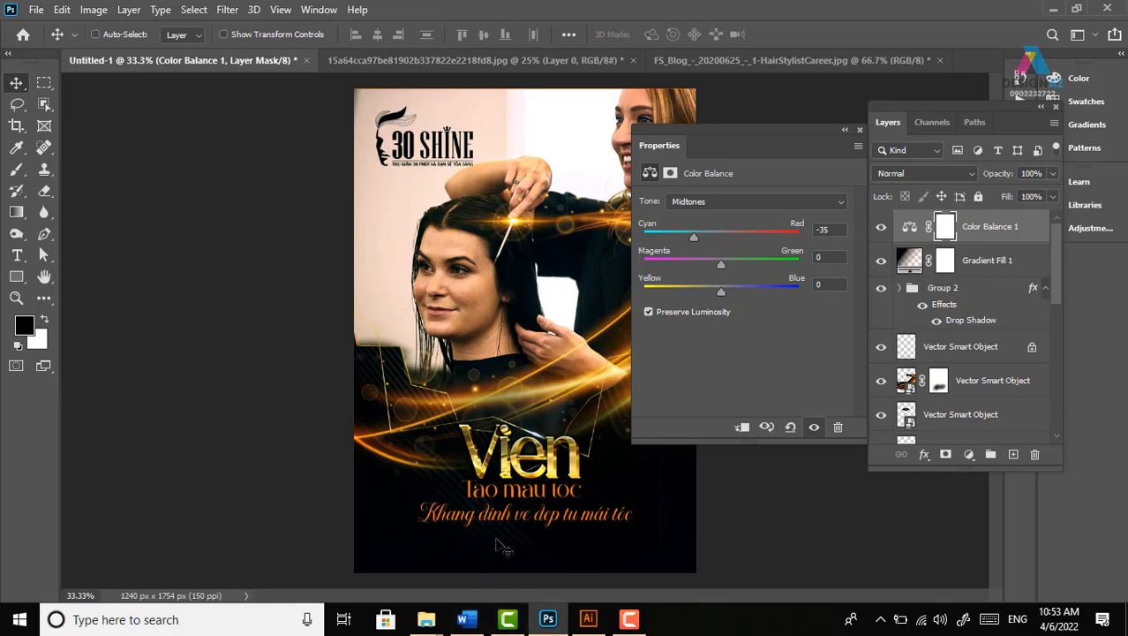
drag(733, 288, 736, 287)
Shift the Color Balance shadows strongly towards cyan and set their Yellow-Blue value to +11
click(775, 200)
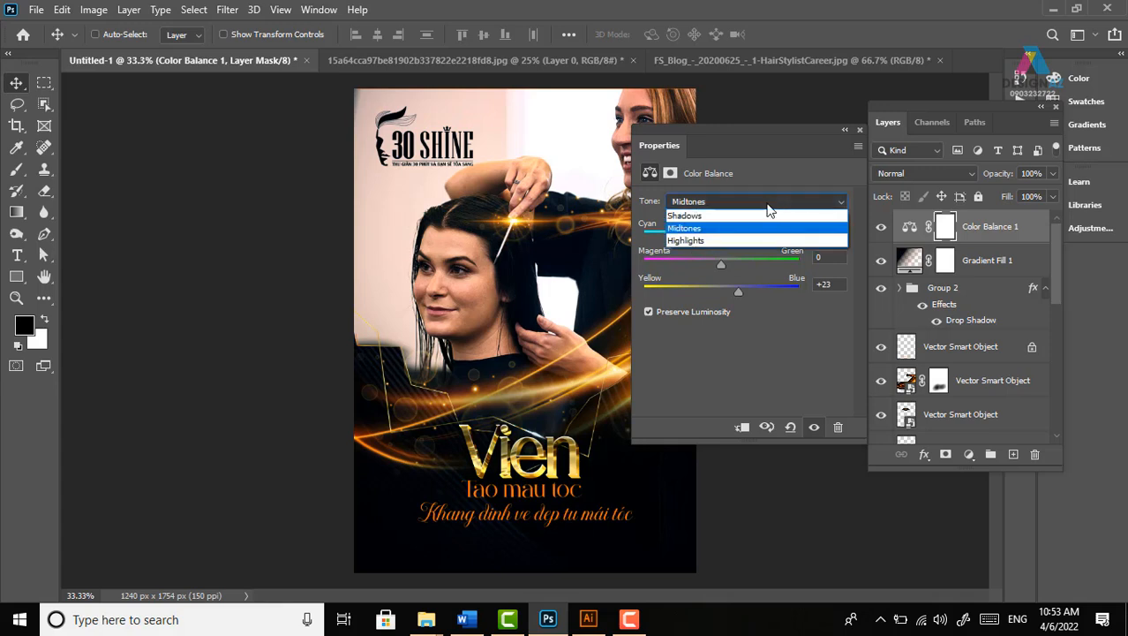
click(744, 216)
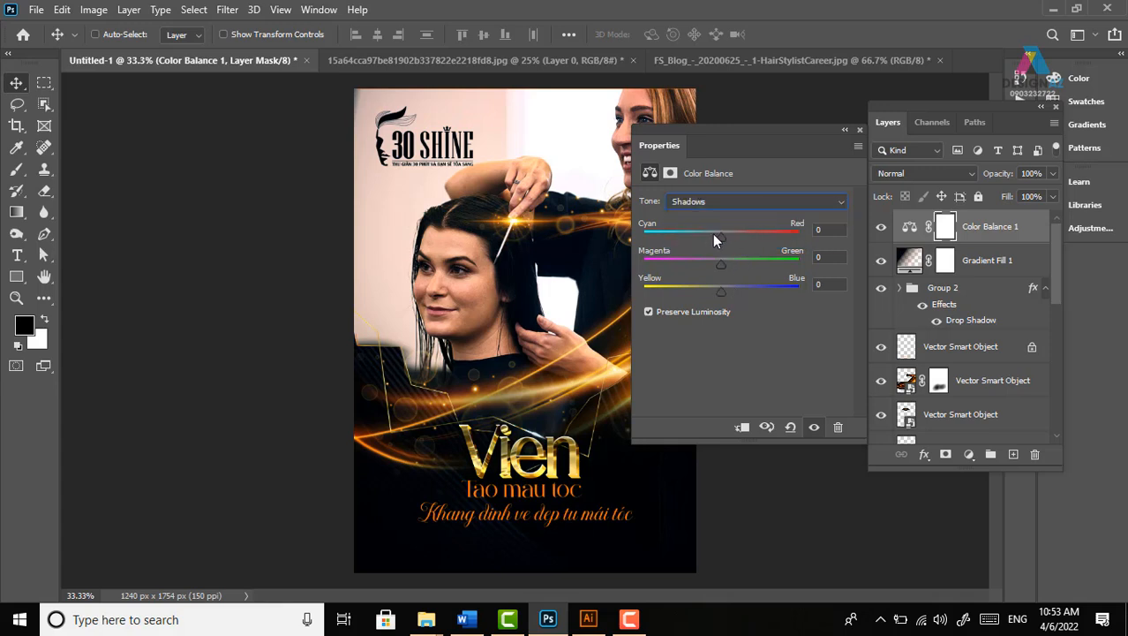
drag(716, 232, 704, 232)
drag(726, 291, 733, 298)
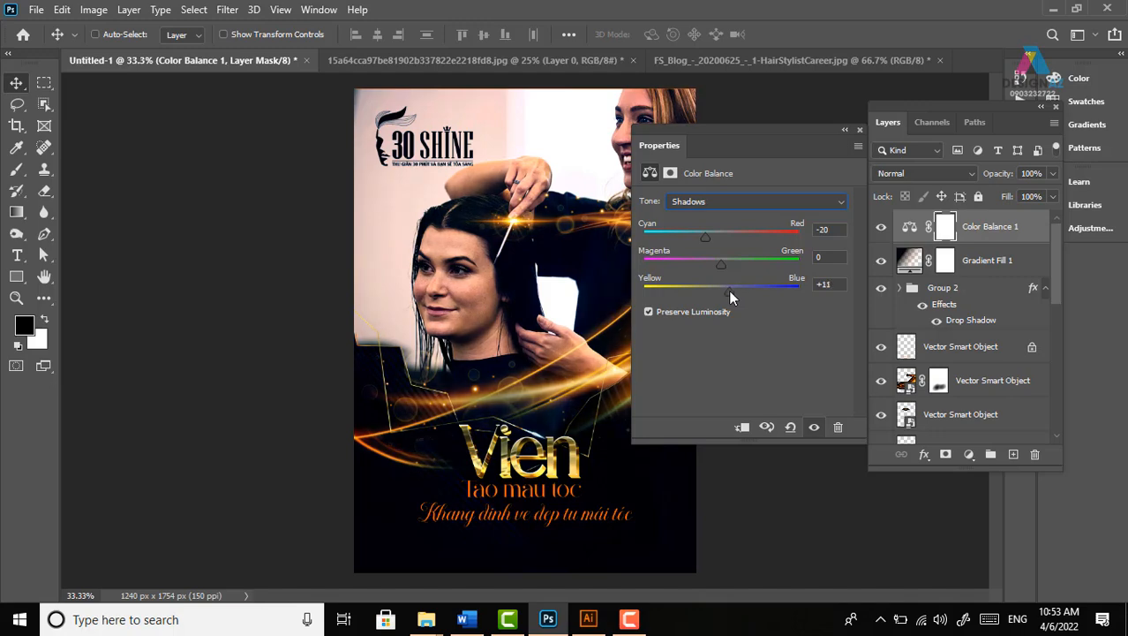
drag(707, 237, 688, 237)
Set the Color Balance highlights to Yellow-Blue -23, shift them slightly towards red, and close the adjustment settings
click(774, 199)
click(732, 239)
drag(721, 291, 703, 293)
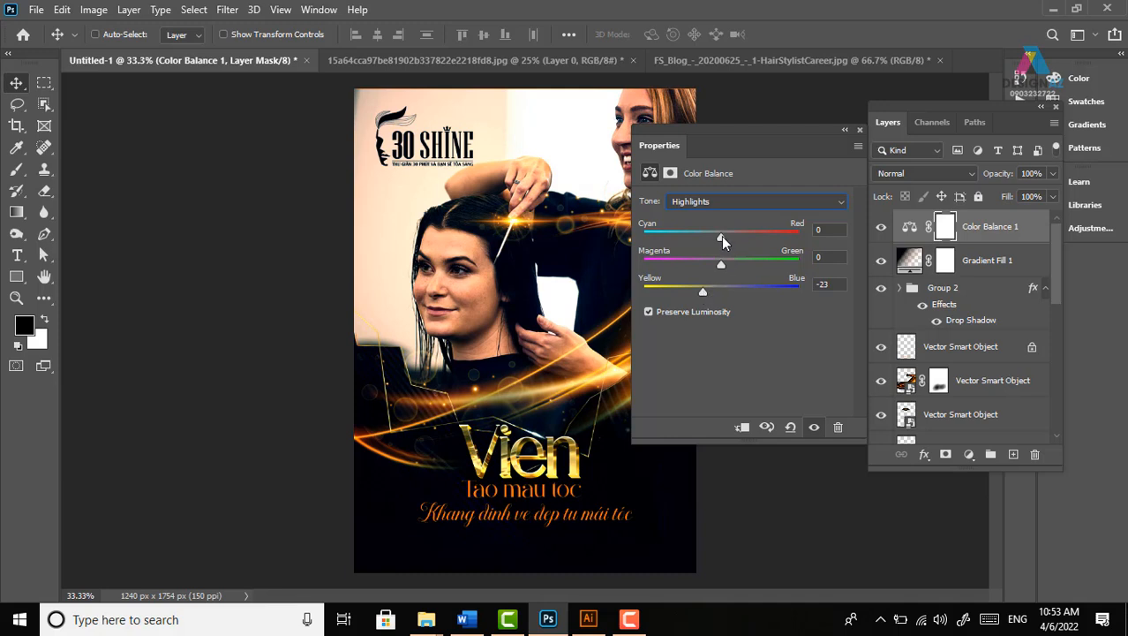
drag(721, 236, 731, 235)
click(859, 130)
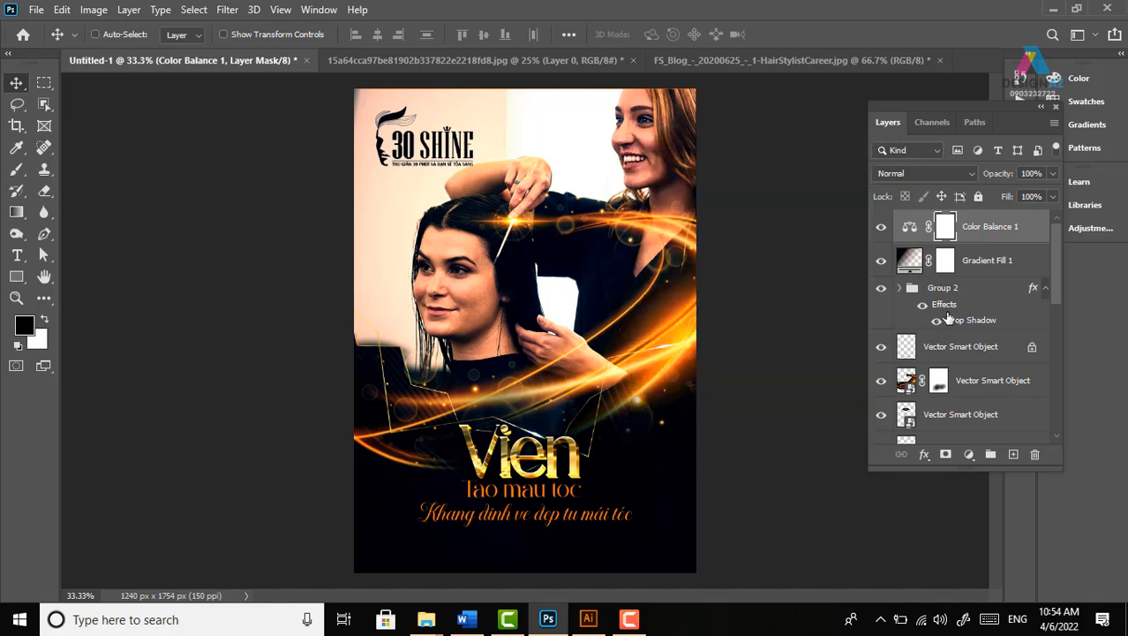
Reduce the Color Balance layer's fill to 24%
click(1053, 197)
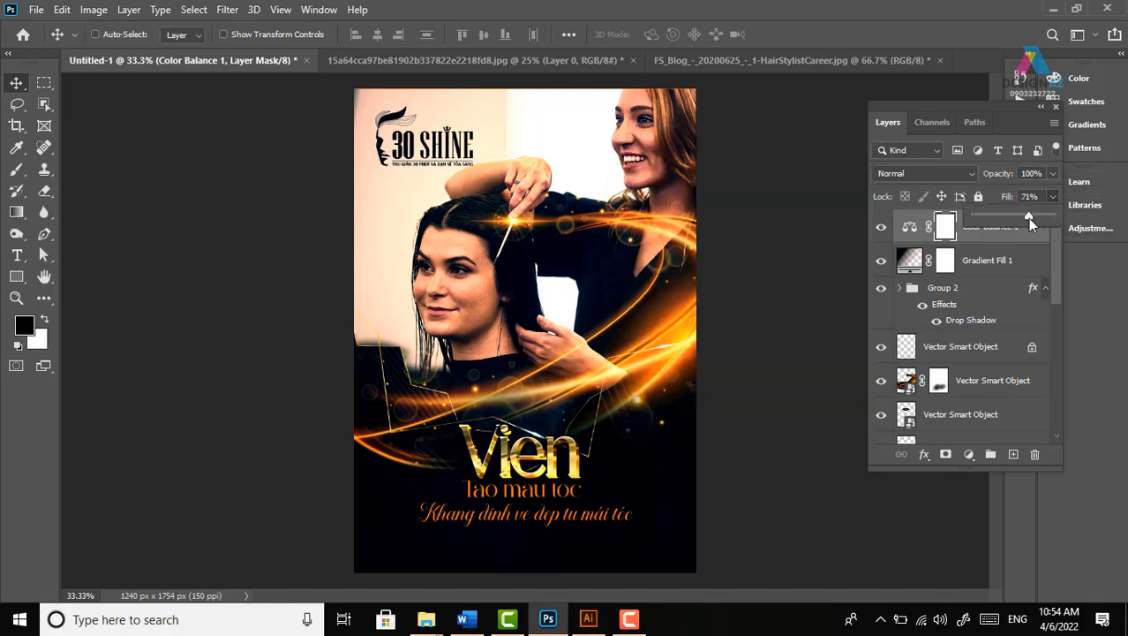
drag(1013, 219, 1008, 219)
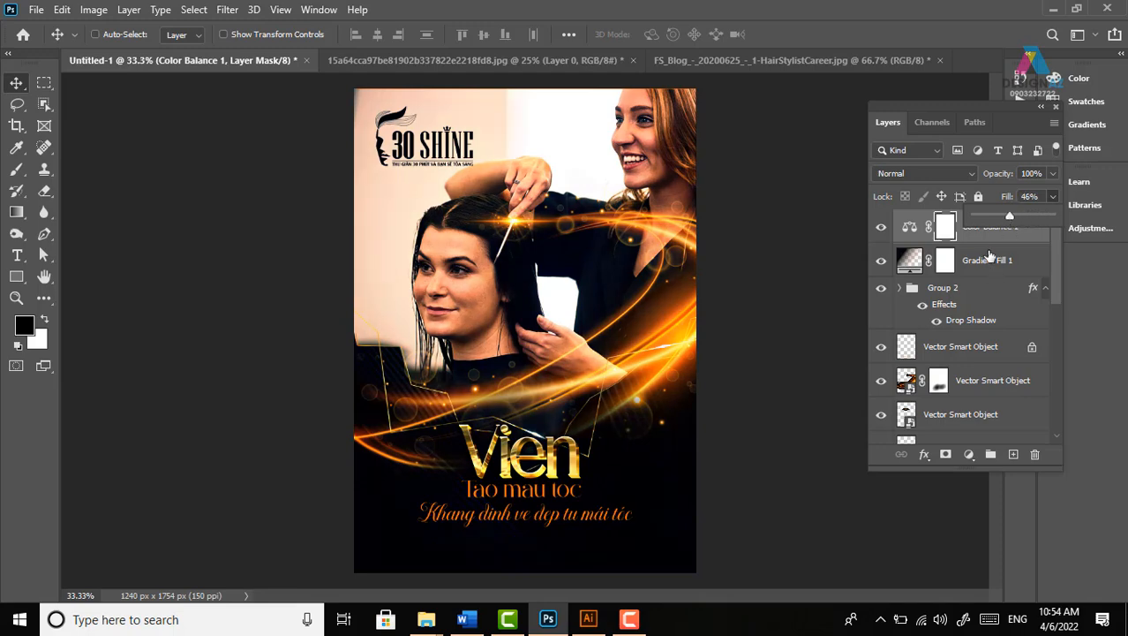
click(913, 231)
click(1053, 197)
drag(1017, 217, 992, 219)
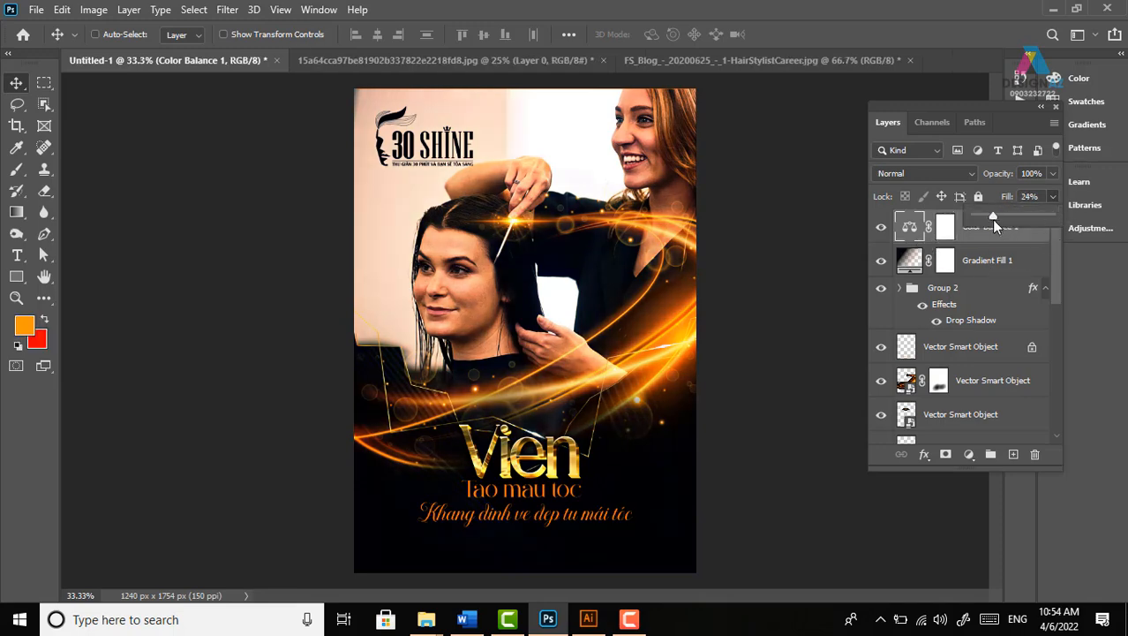
click(659, 294)
key(ctrl+plus)
drag(748, 375, 716, 246)
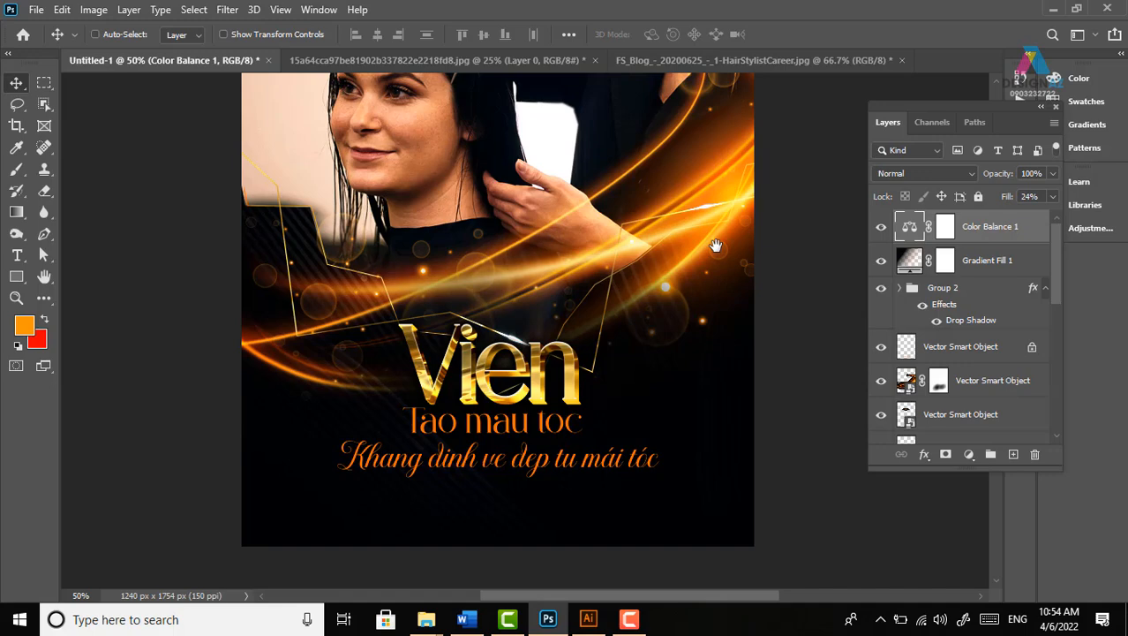
click(588, 618)
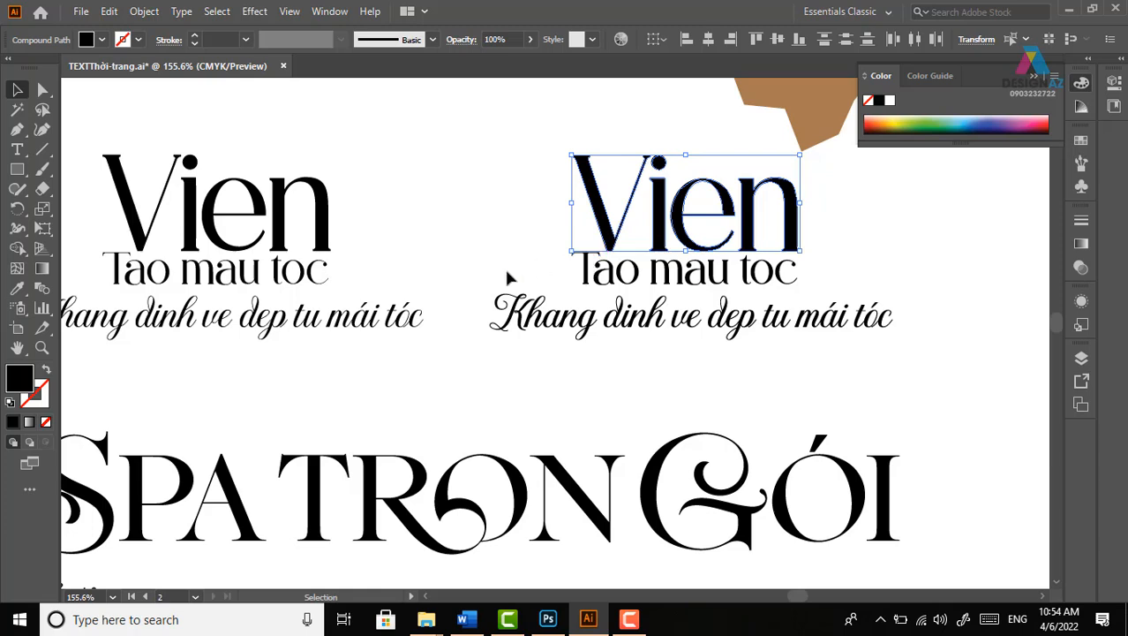
click(560, 621)
drag(550, 217, 578, 333)
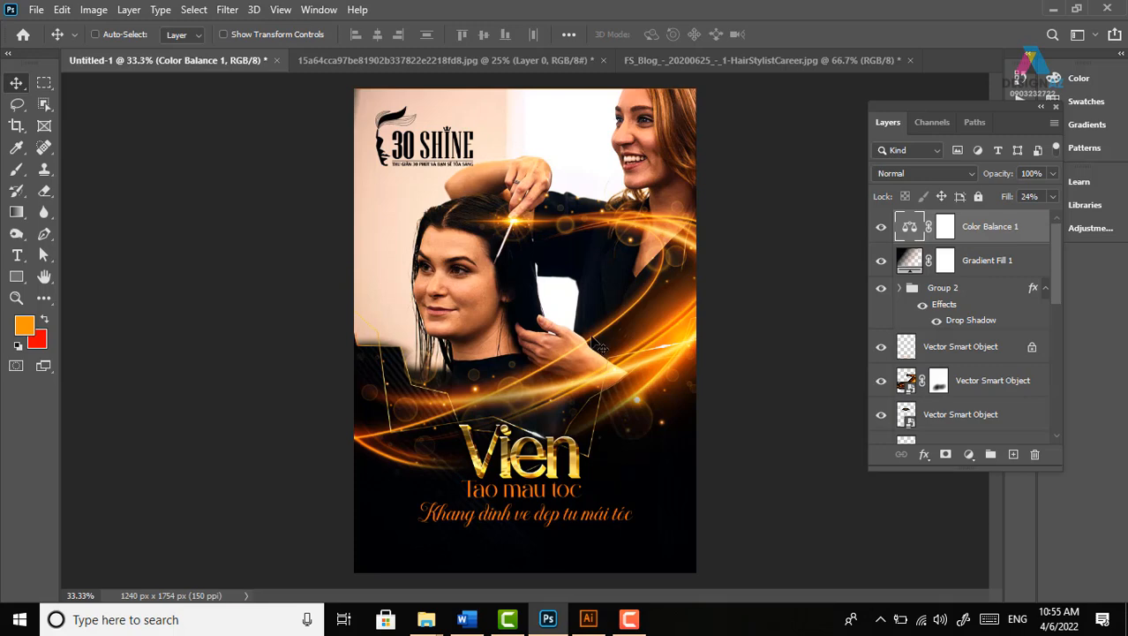
click(629, 618)
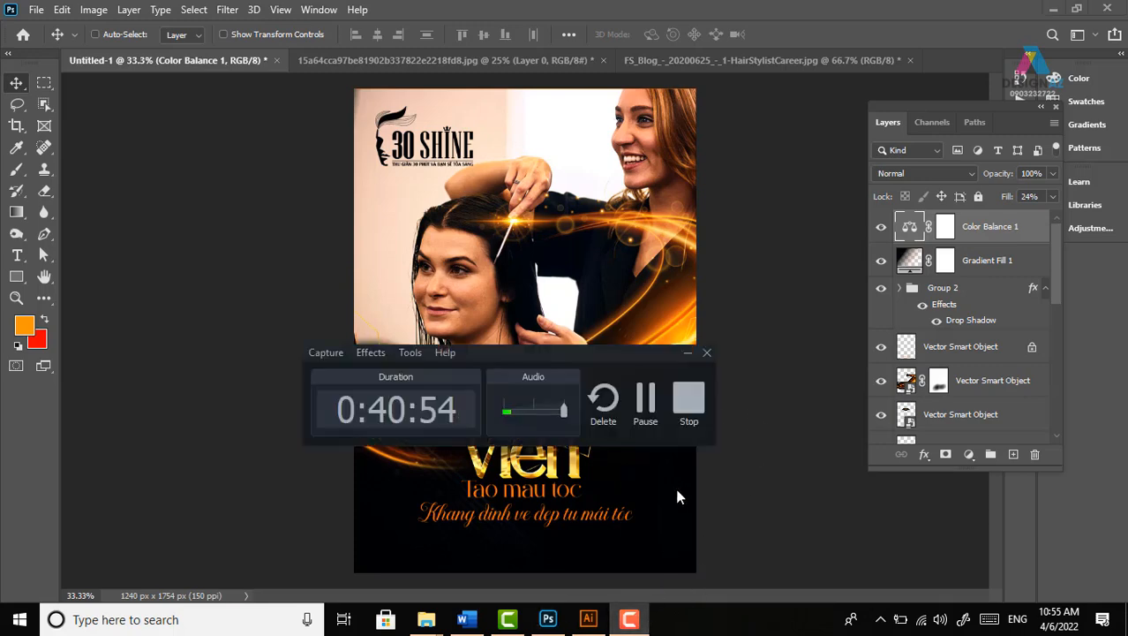